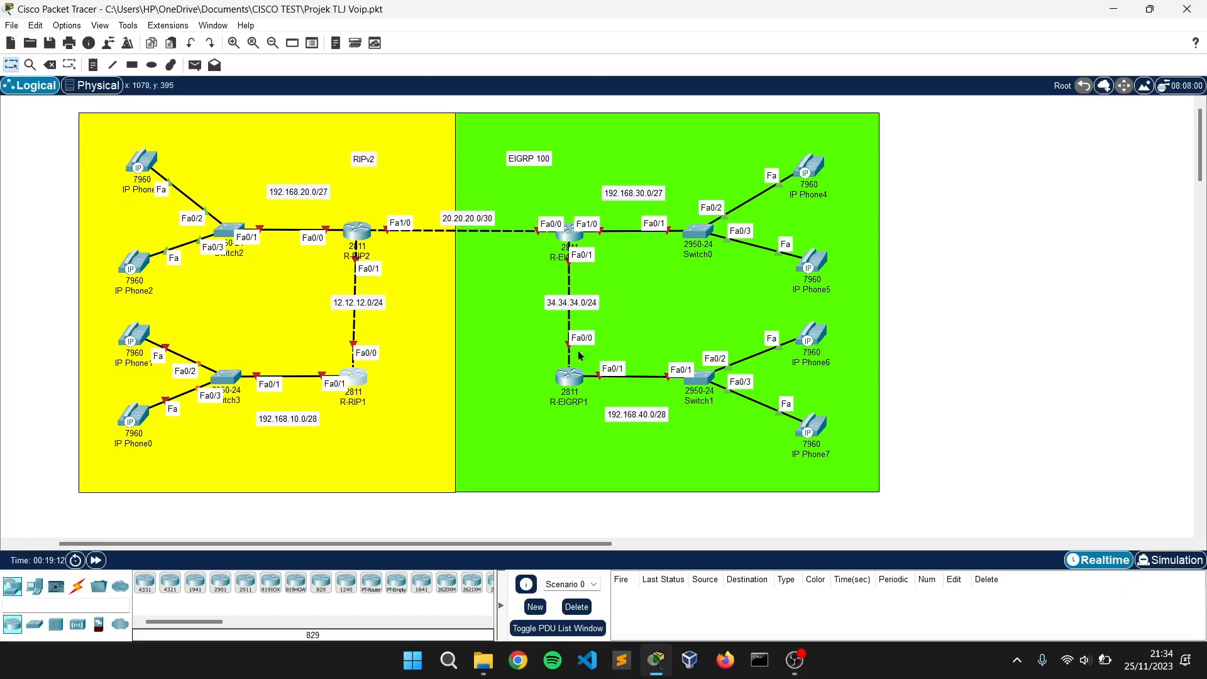
Open the command line of router R-RIP1 and decline the initial configuration dialog.
left_click_drag(519, 546, 527, 548)
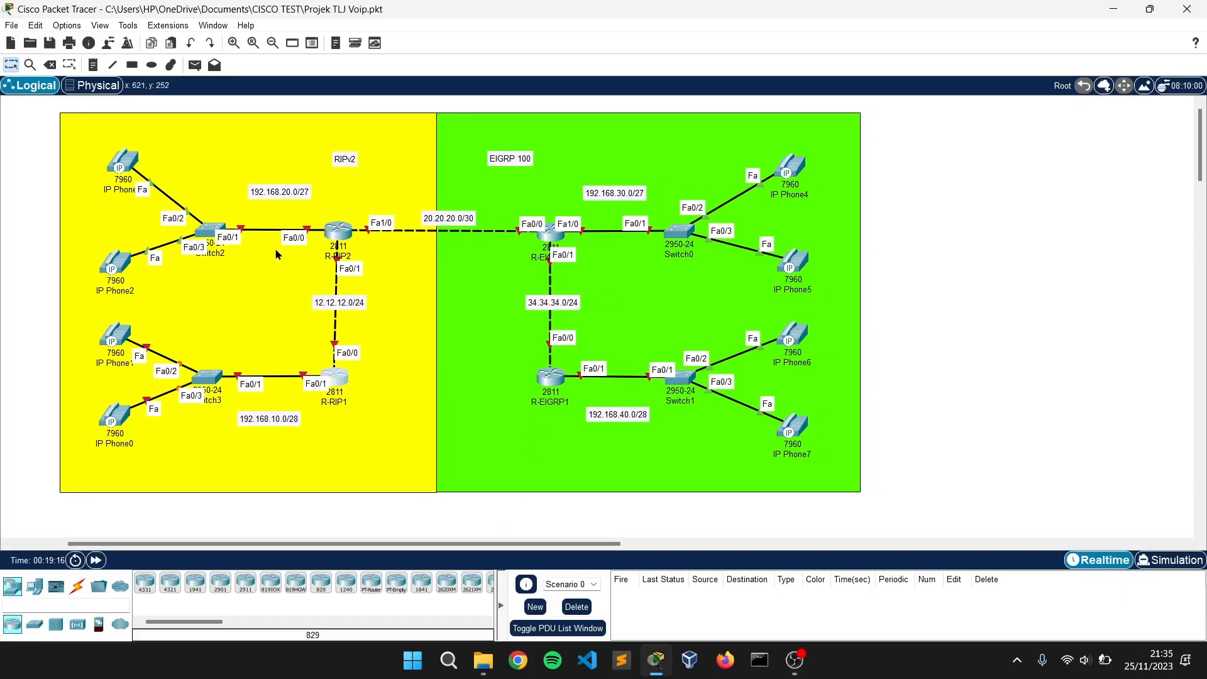
left_click_drag(362, 550, 369, 549)
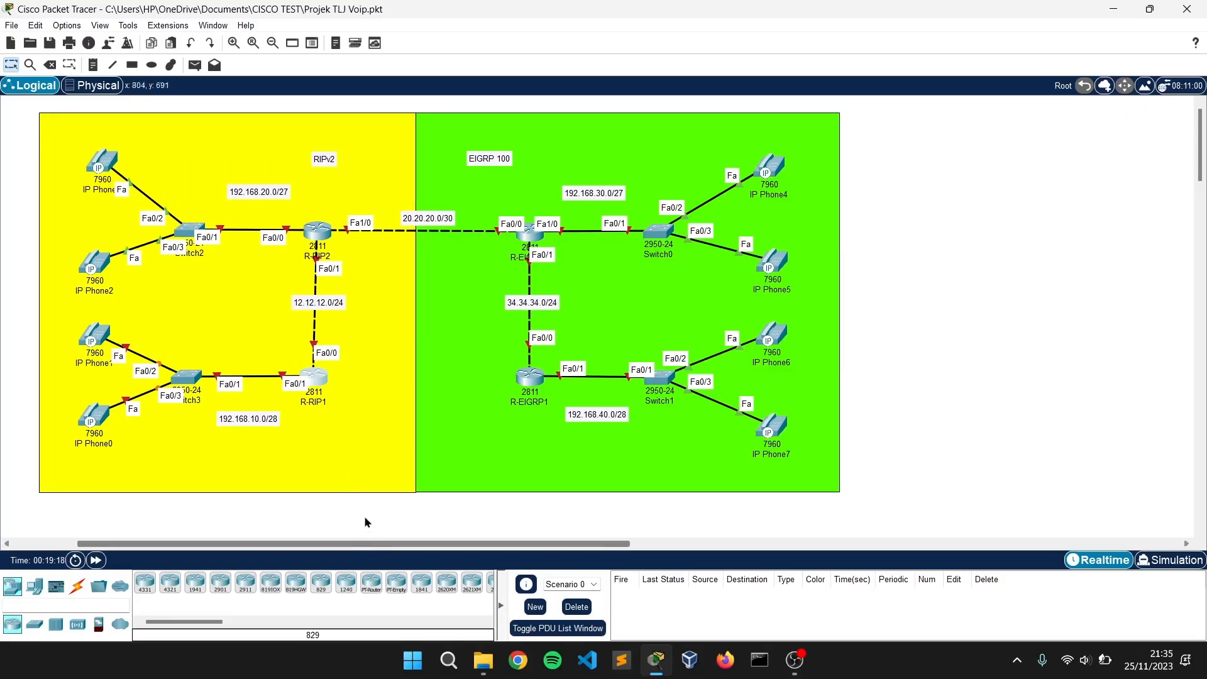
left_click(318, 379)
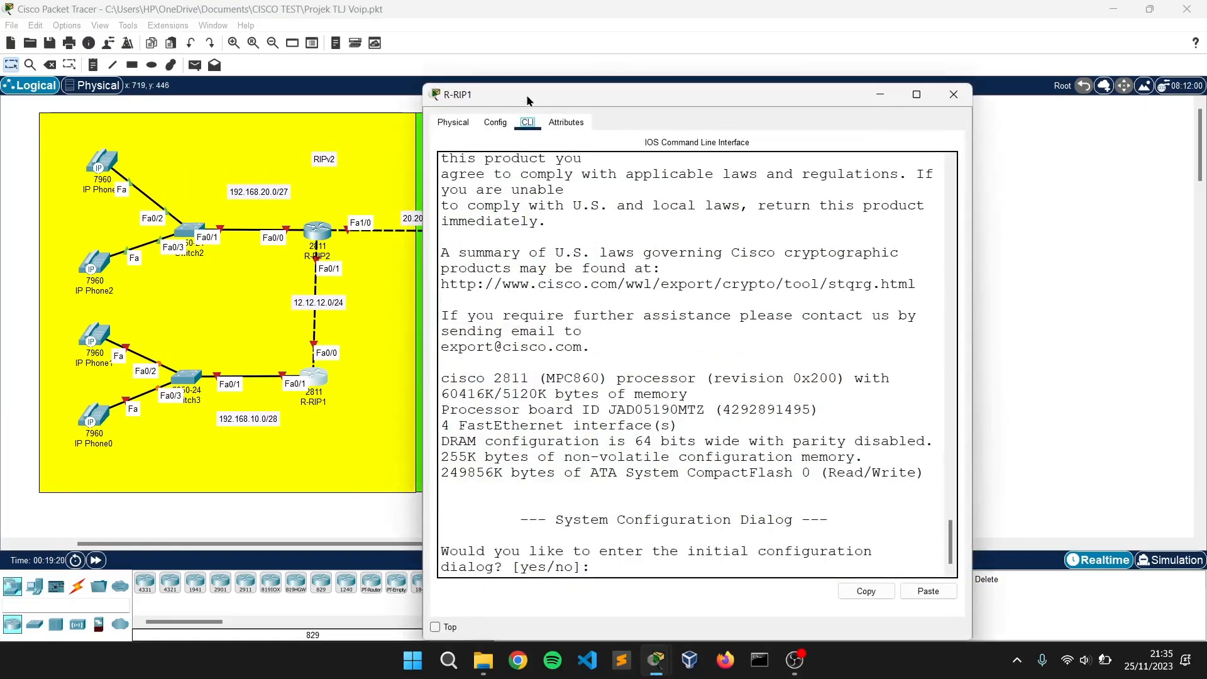
left_click_drag(529, 96, 596, 65)
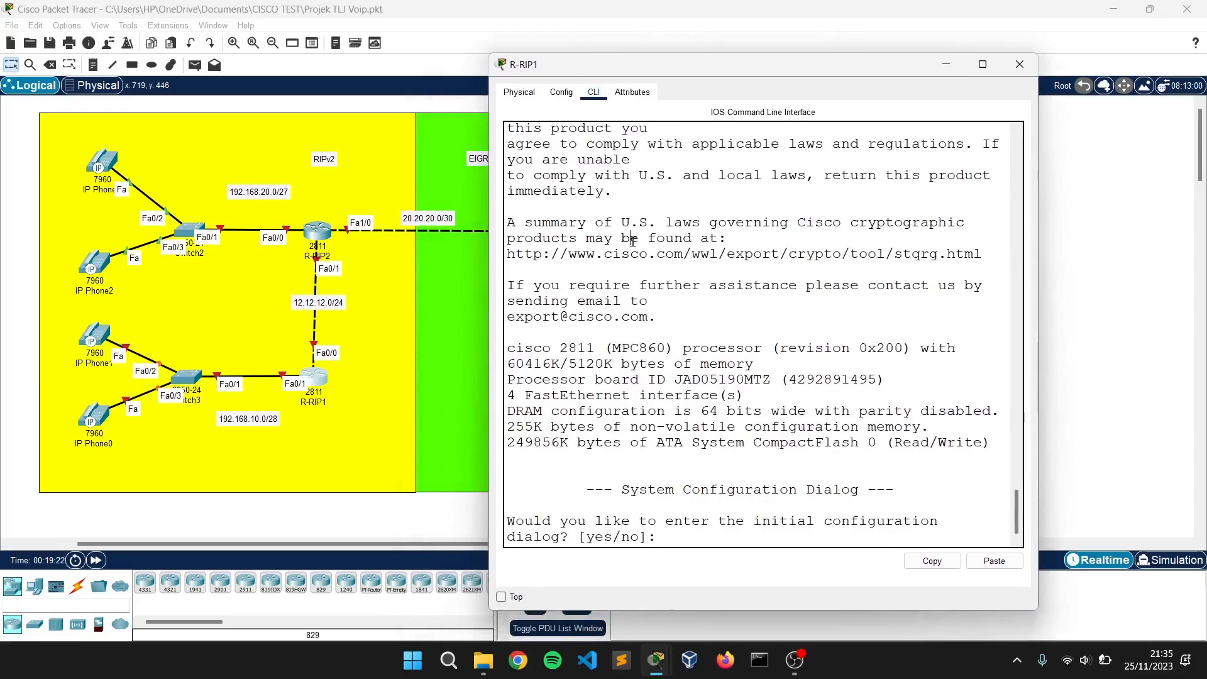
key("Return")
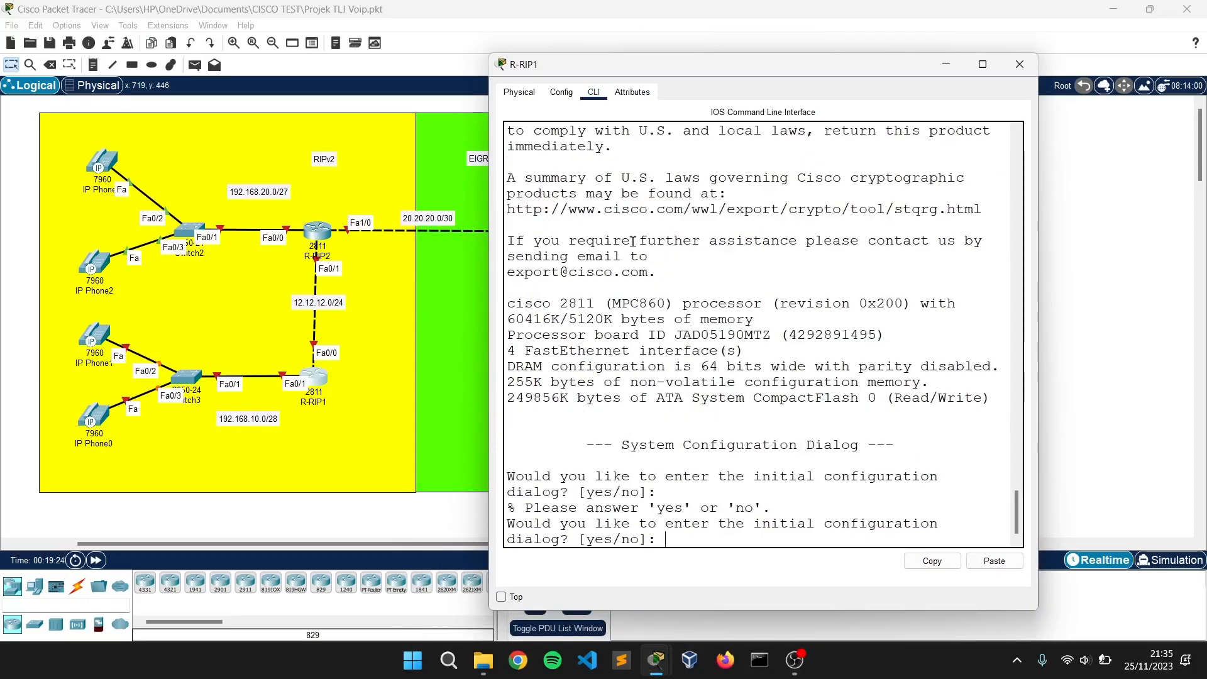
type("no")
key("Return")
key("Return")
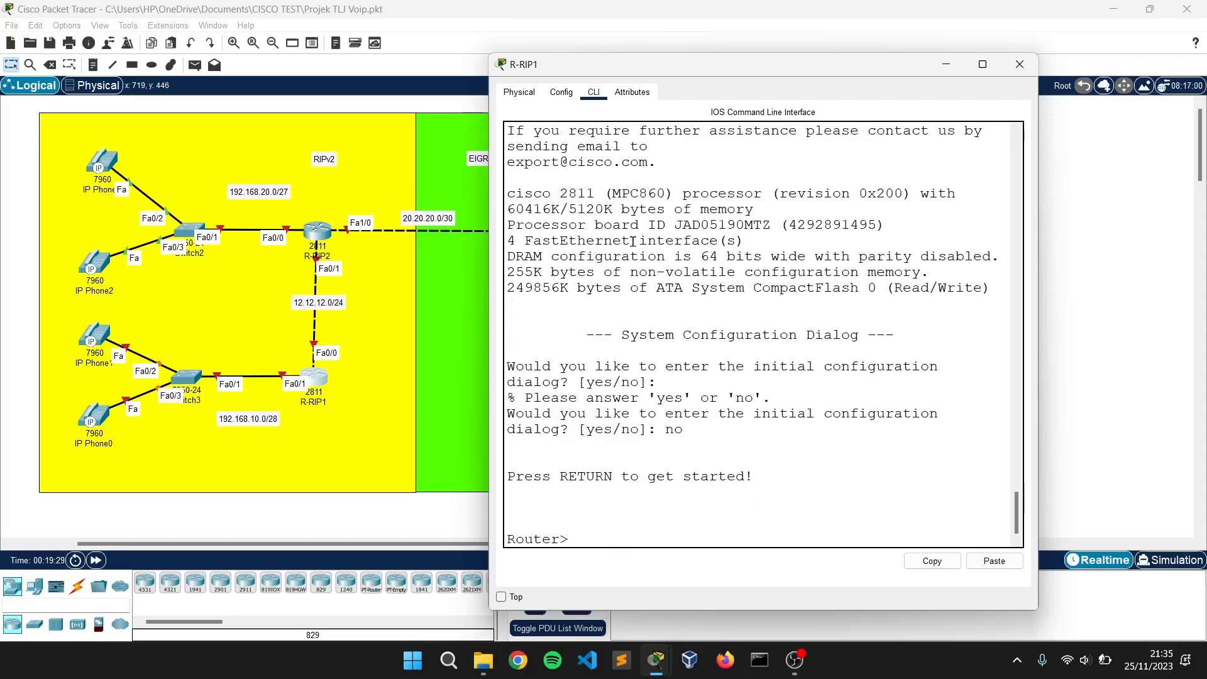
Enter privileged mode and global configuration mode on the router.
type("enable")
key("Return")
type("configure terminal")
key("Return")
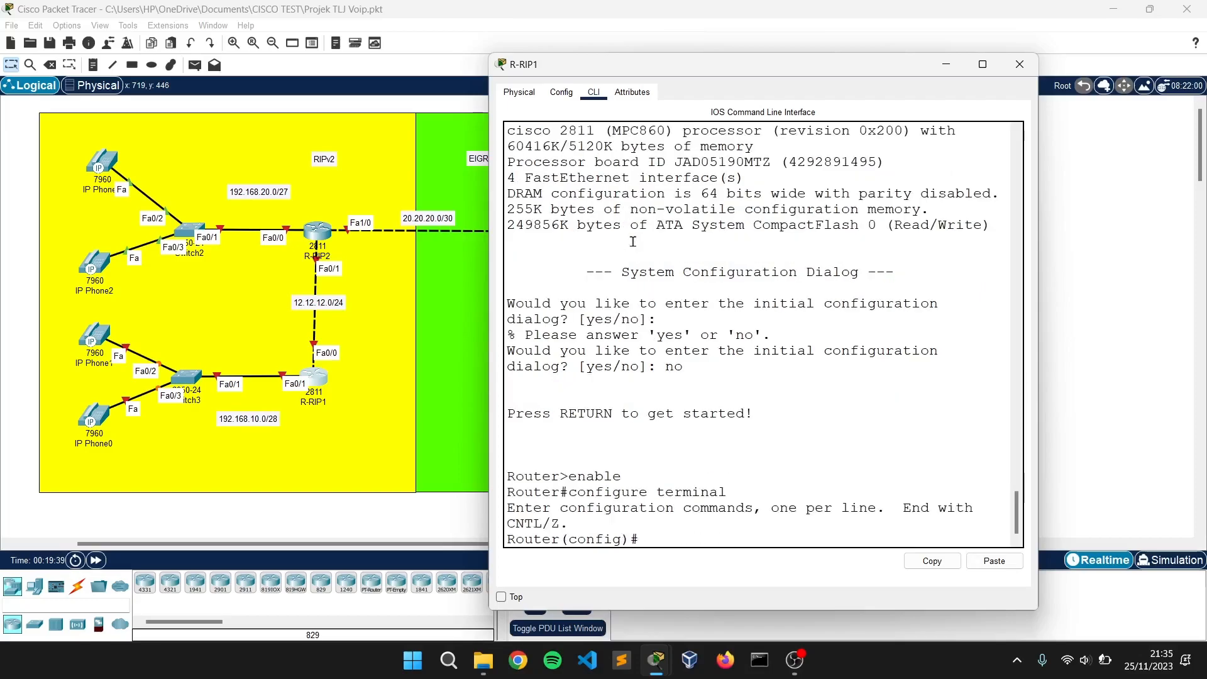
key("Return")
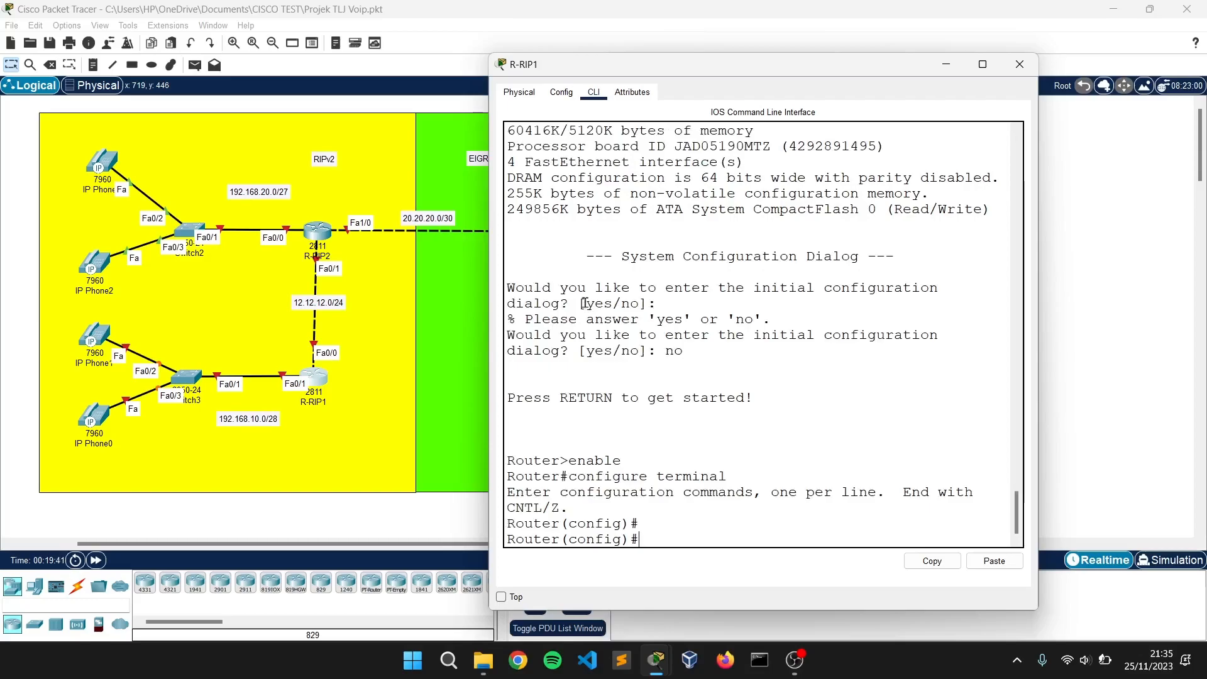
left_click_drag(561, 523, 629, 523)
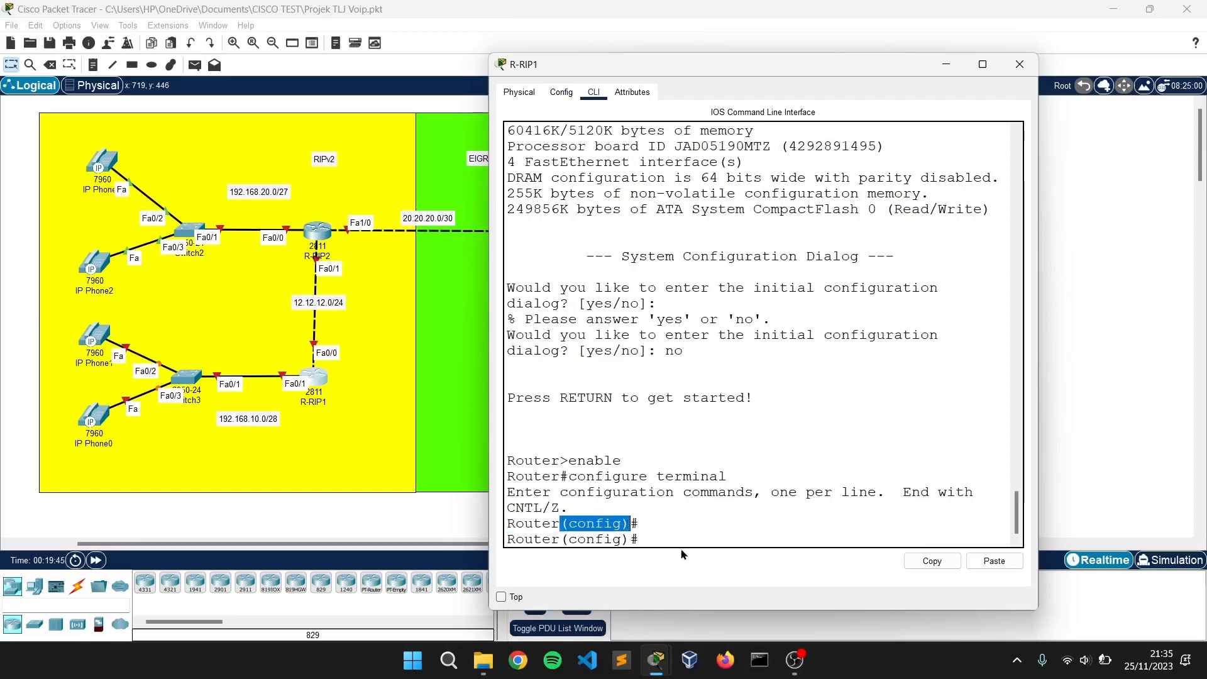
left_click_drag(630, 69, 682, 52)
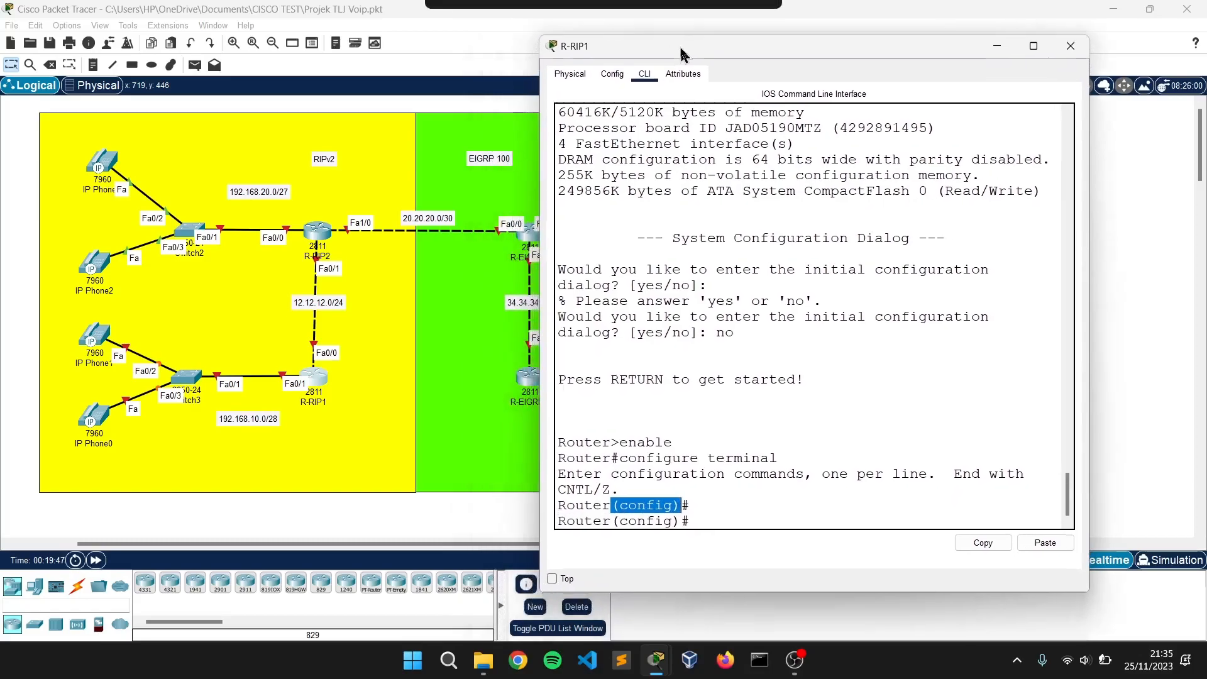
left_click(734, 523)
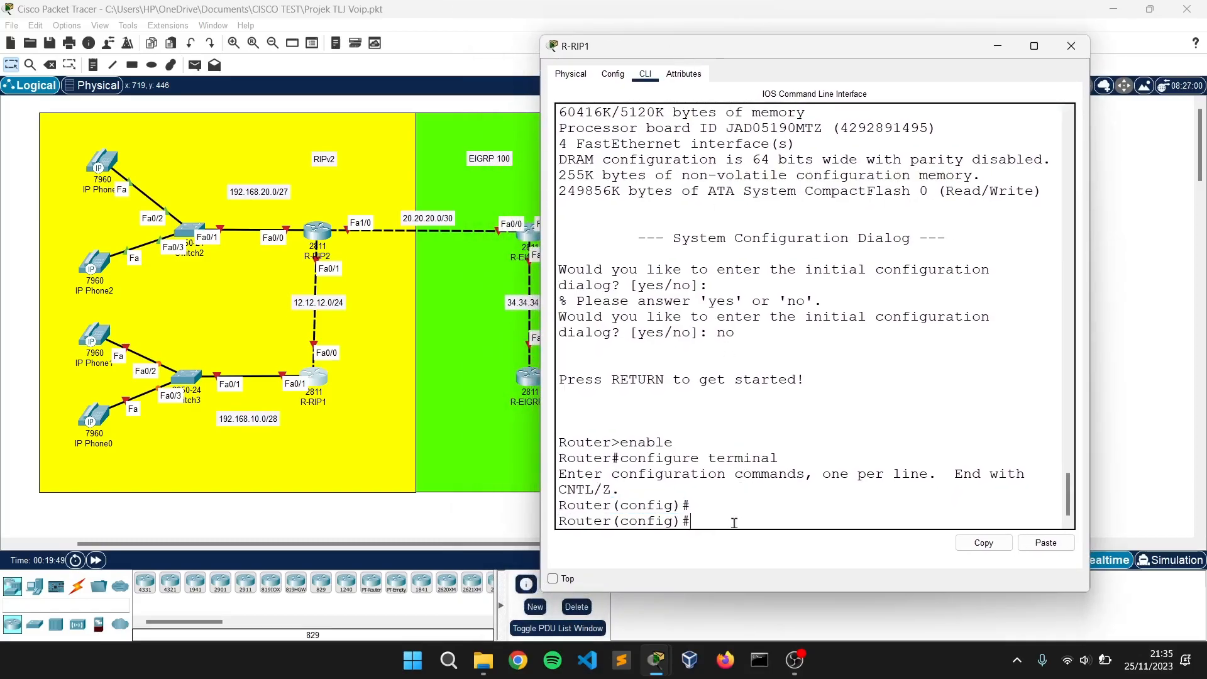
key("Return")
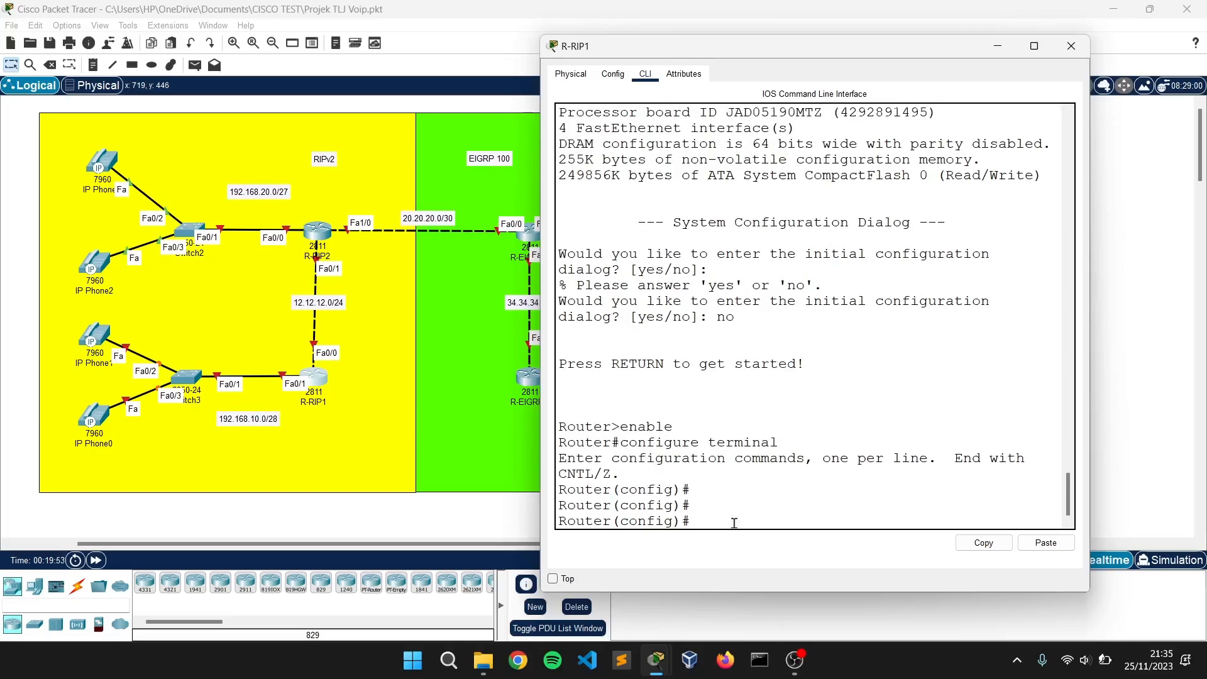
Set the router's hostname to R-RIP1.
type("host R-RIP1")
key("Return")
key("Return")
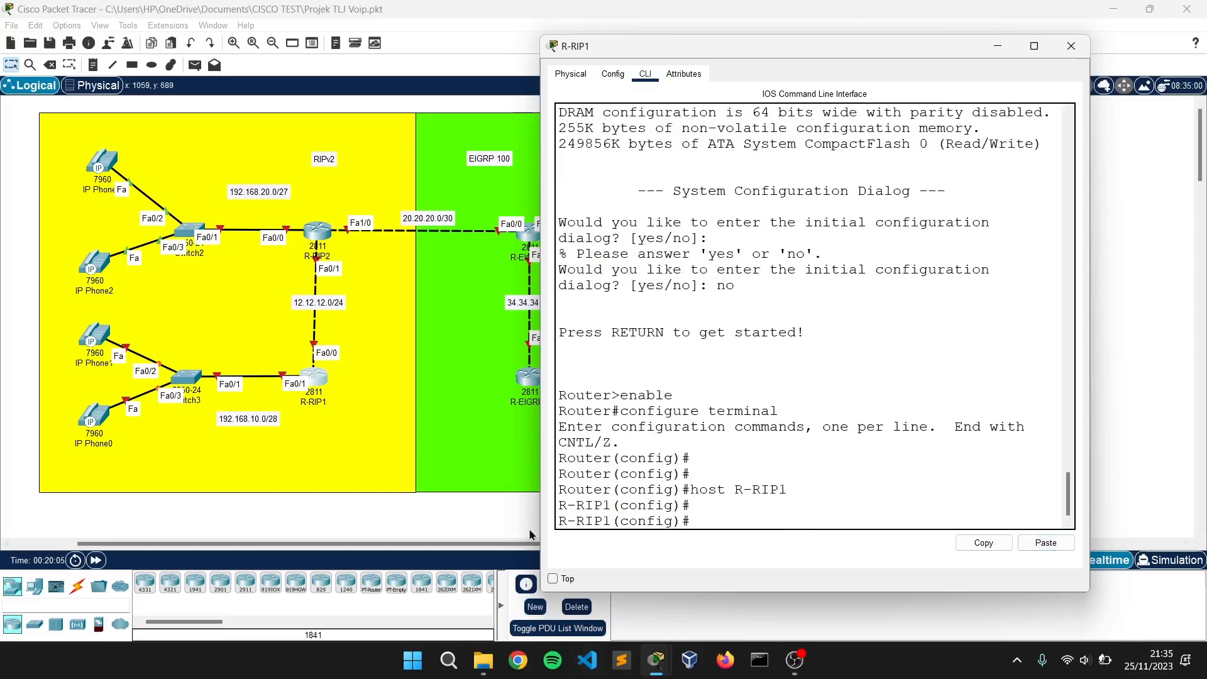
left_click_drag(559, 521, 613, 522)
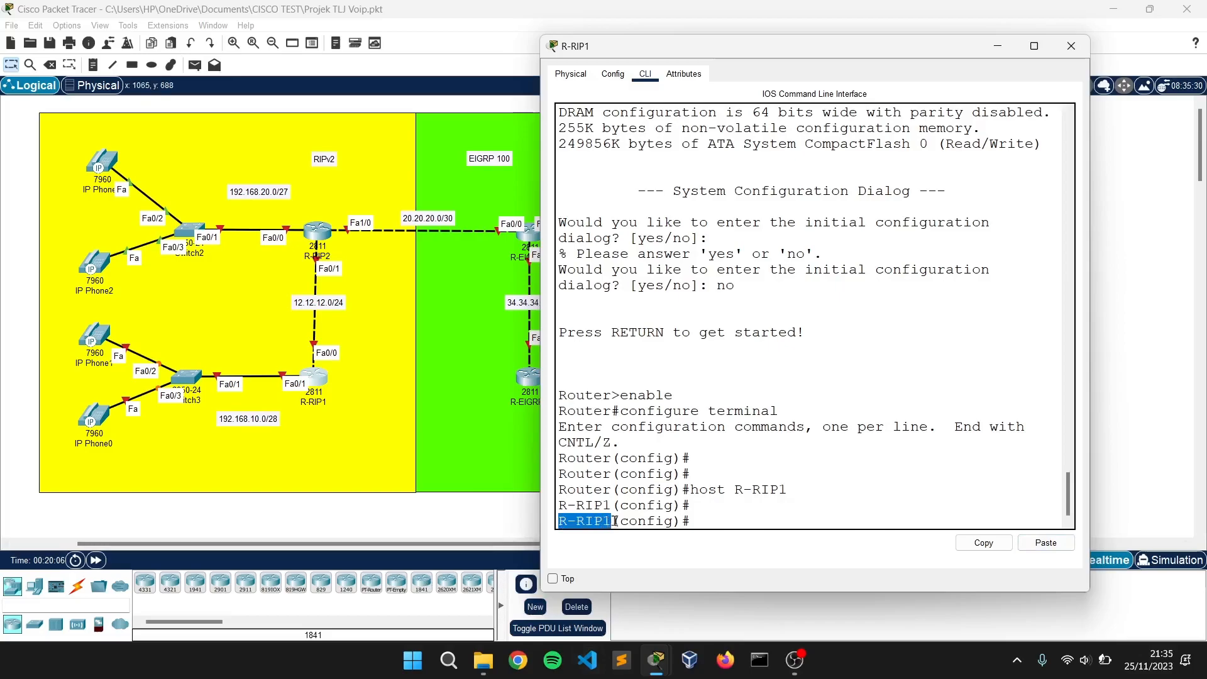
left_click(700, 523)
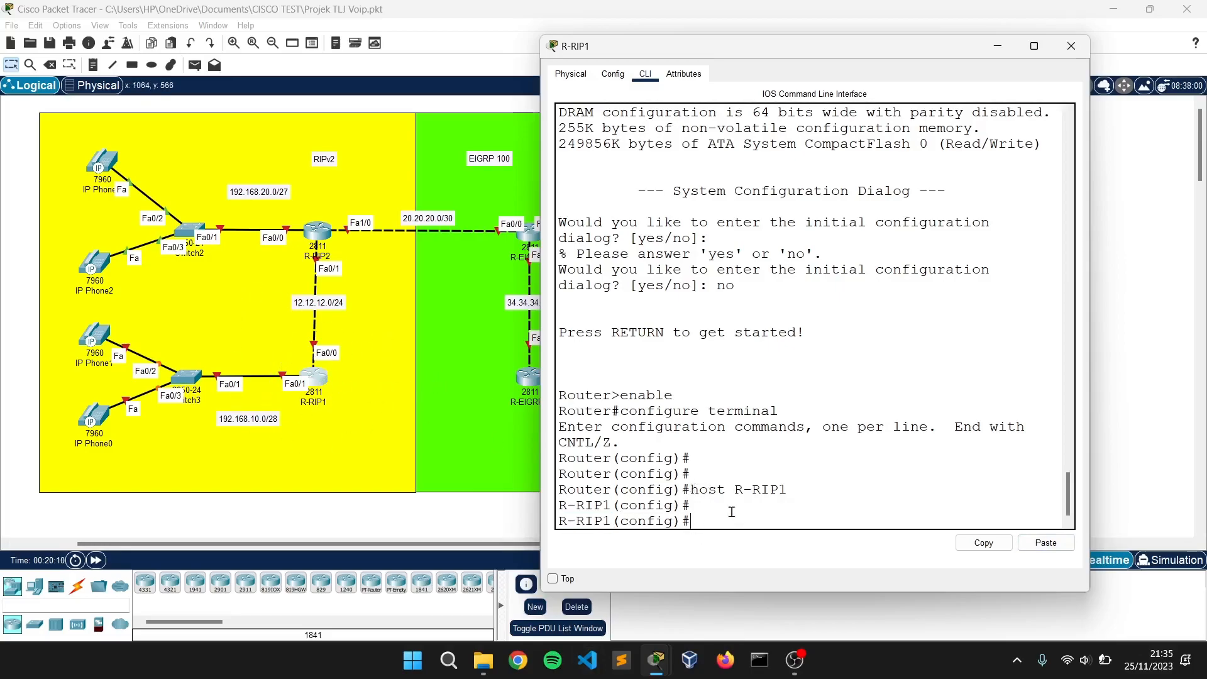
Enable interfaces fa0/0 and fa0/1 together with no shutdown, and return to global configuration mode.
type("interface range fa0/0-1")
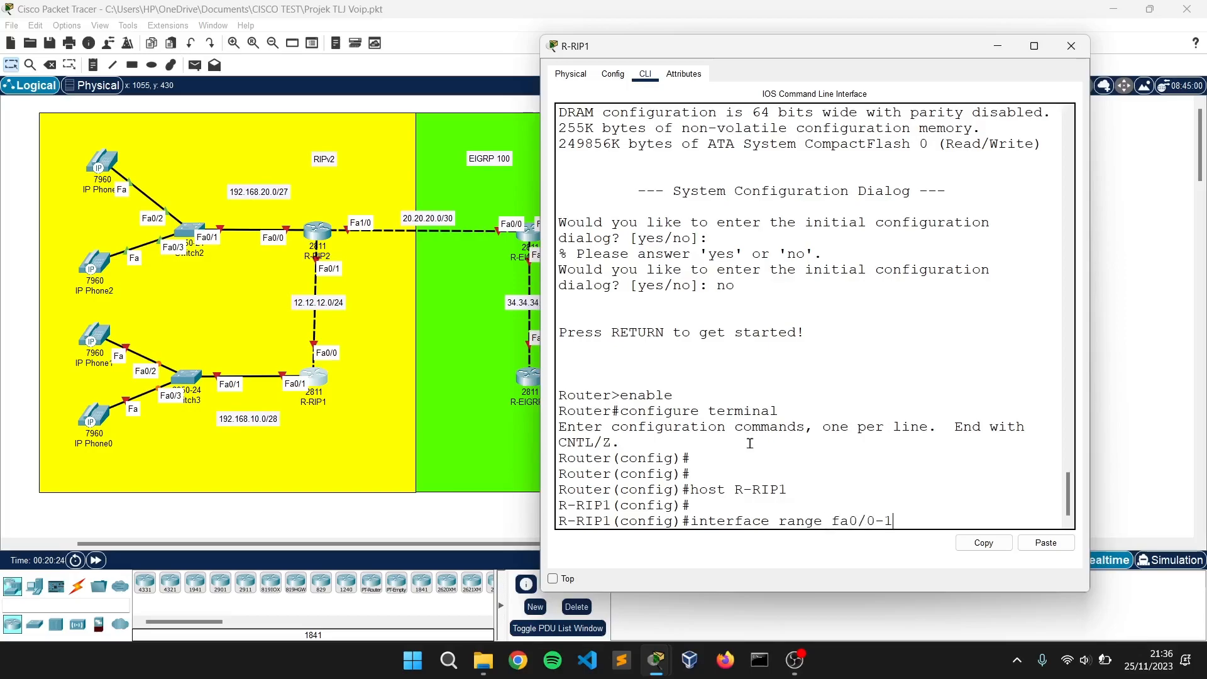
key("Return")
type("no shutdown")
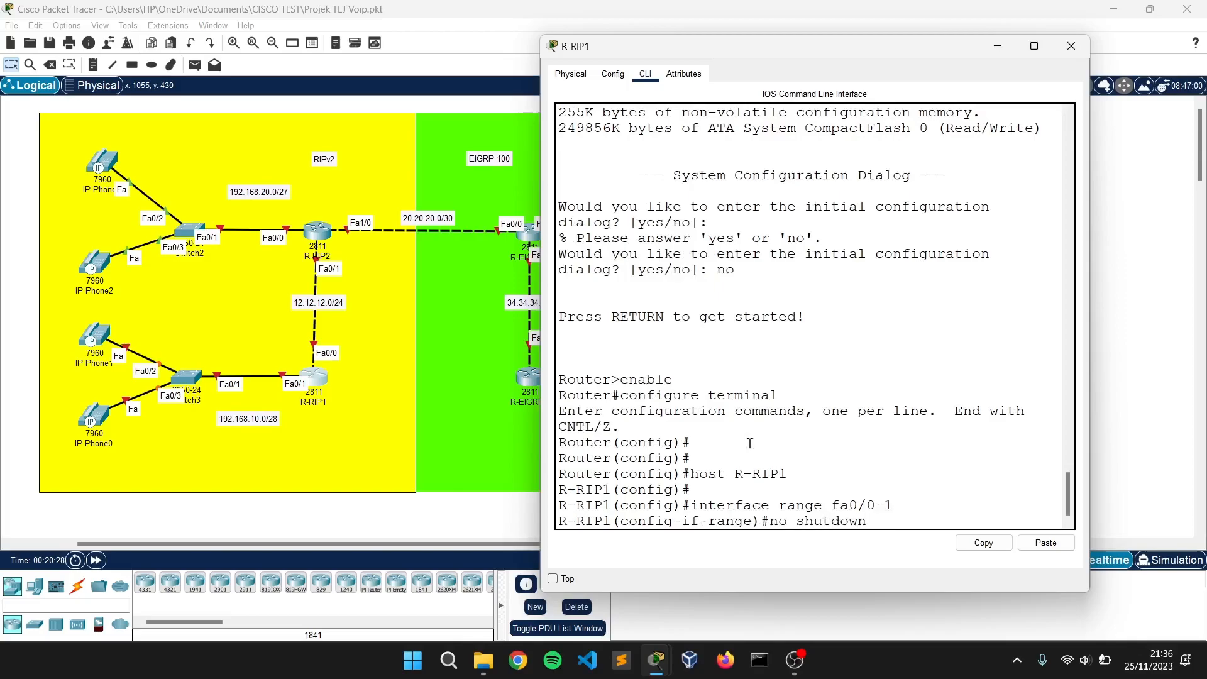
key("Return")
key("Return")
type("ex")
key("Return")
scroll(749, 443, "up", 1)
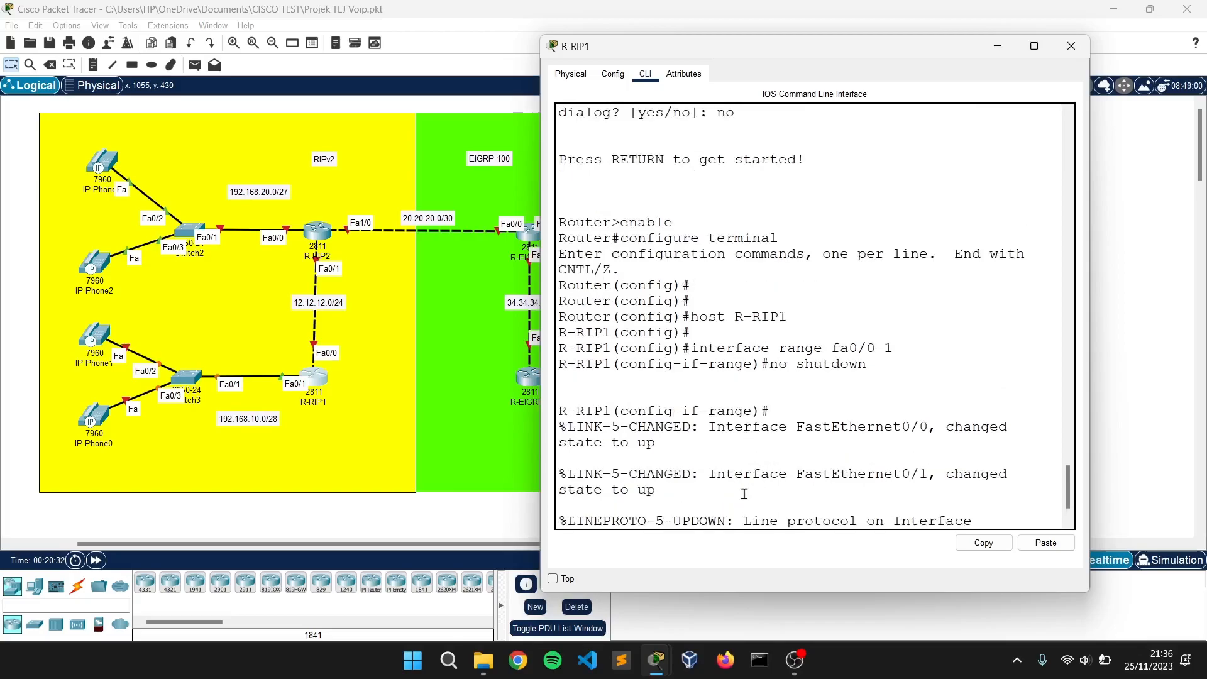
scroll(745, 445, "down", 1)
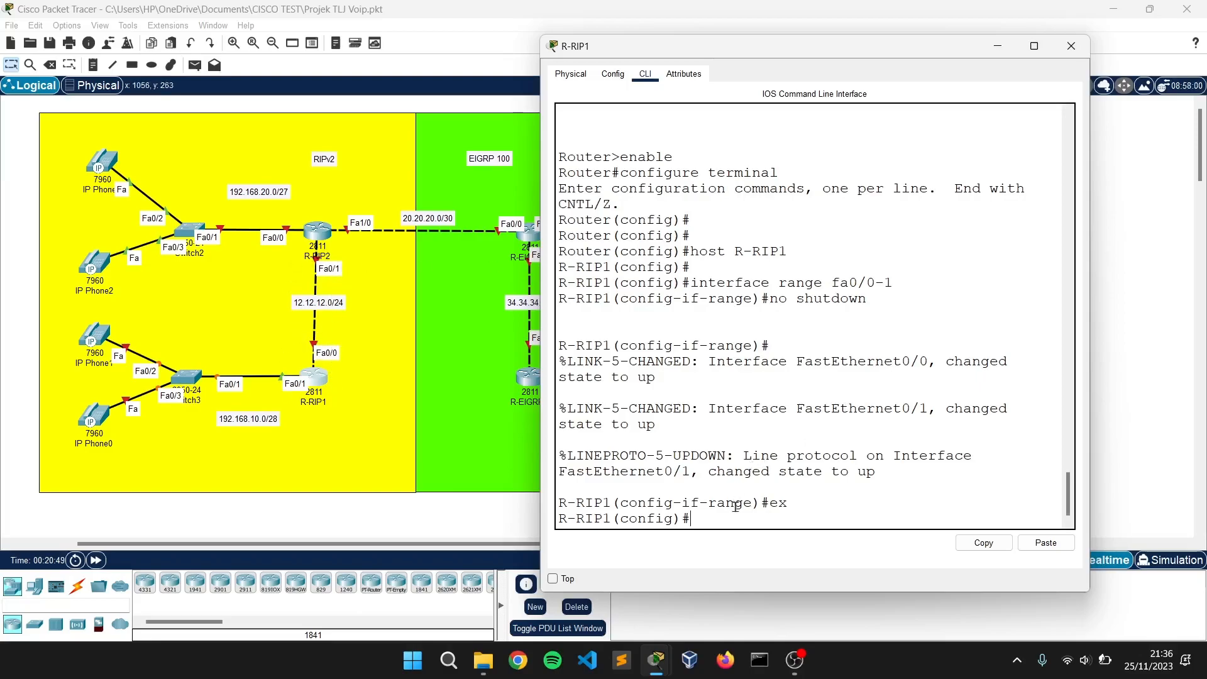
key("Return")
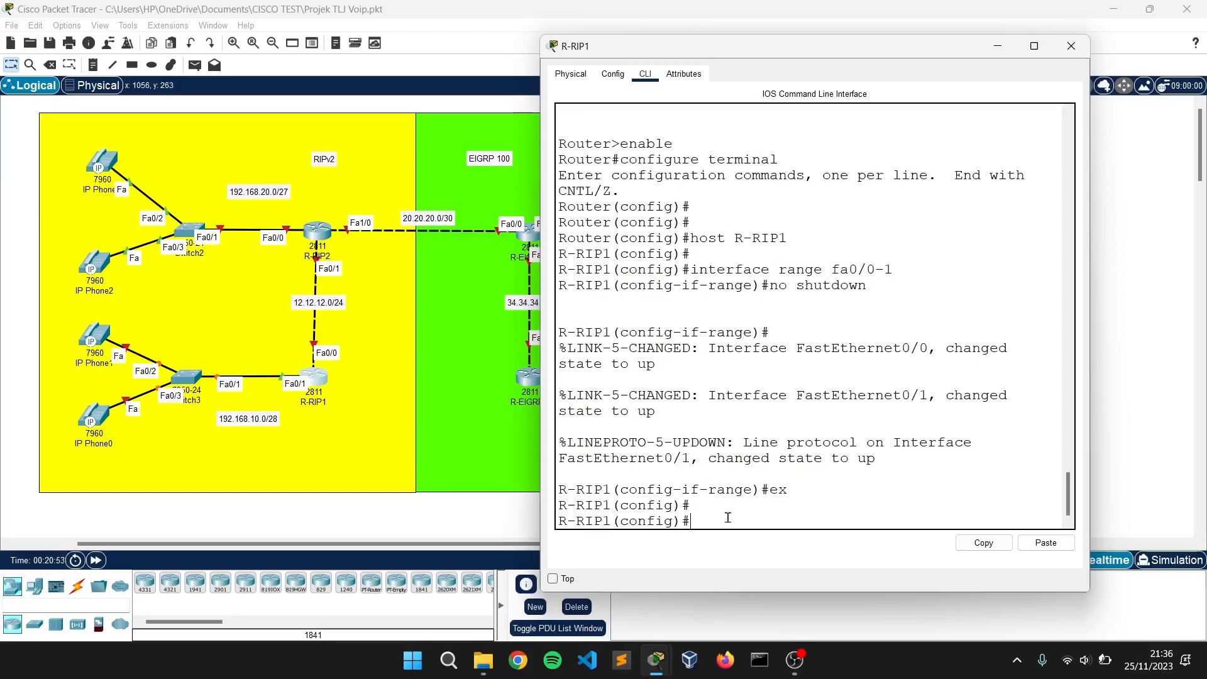
Assign IP address 12.12.12.1 with mask 255.255.255.0 to interface fa0/0 and leave the interface configuration.
type("int fa0/0")
key("Return")
type("ip add")
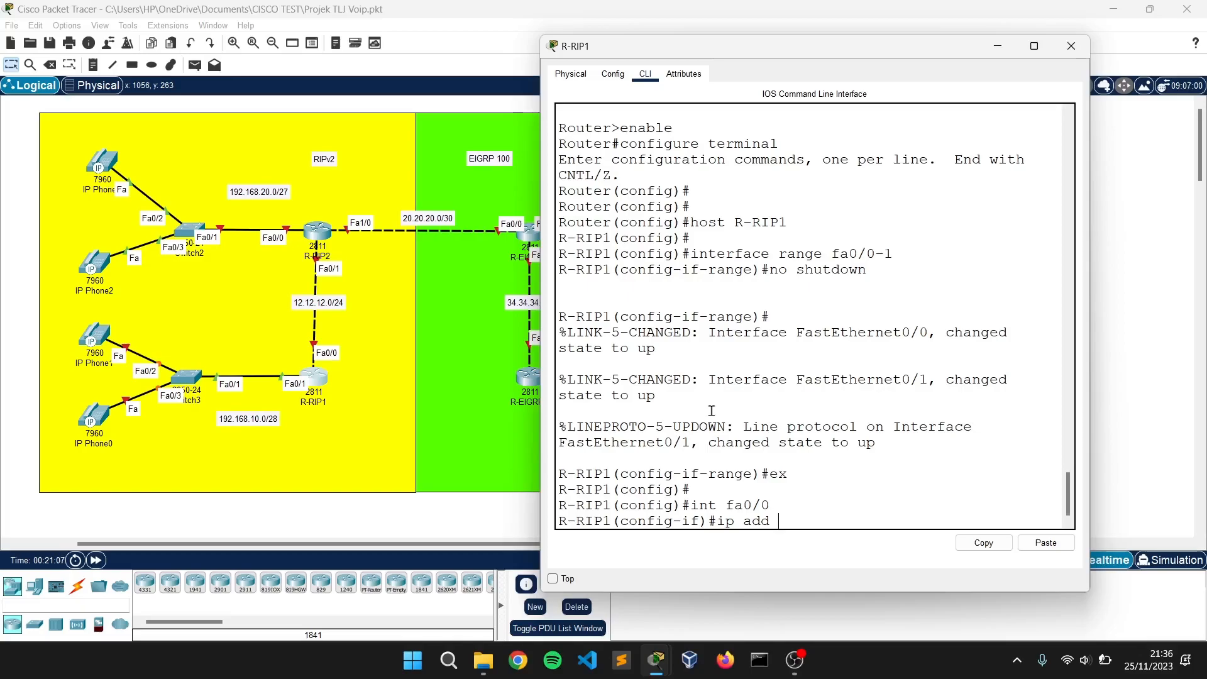
type(" 12.12.12.1")
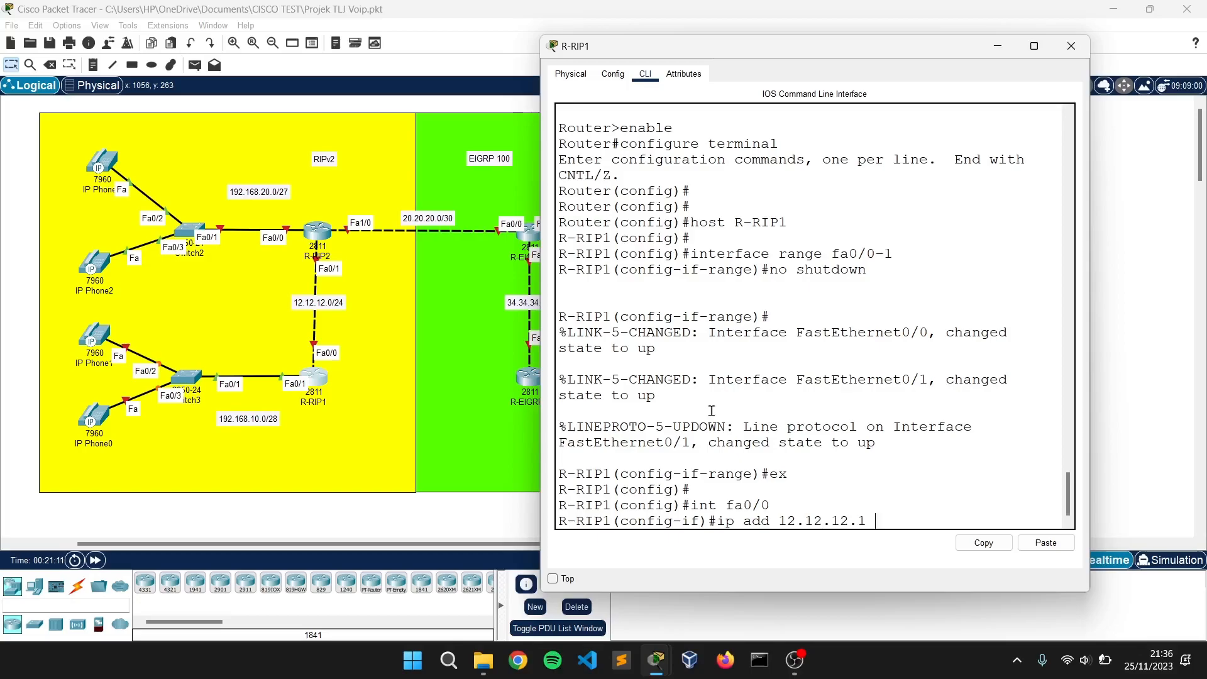
type(" 255.255.255.")
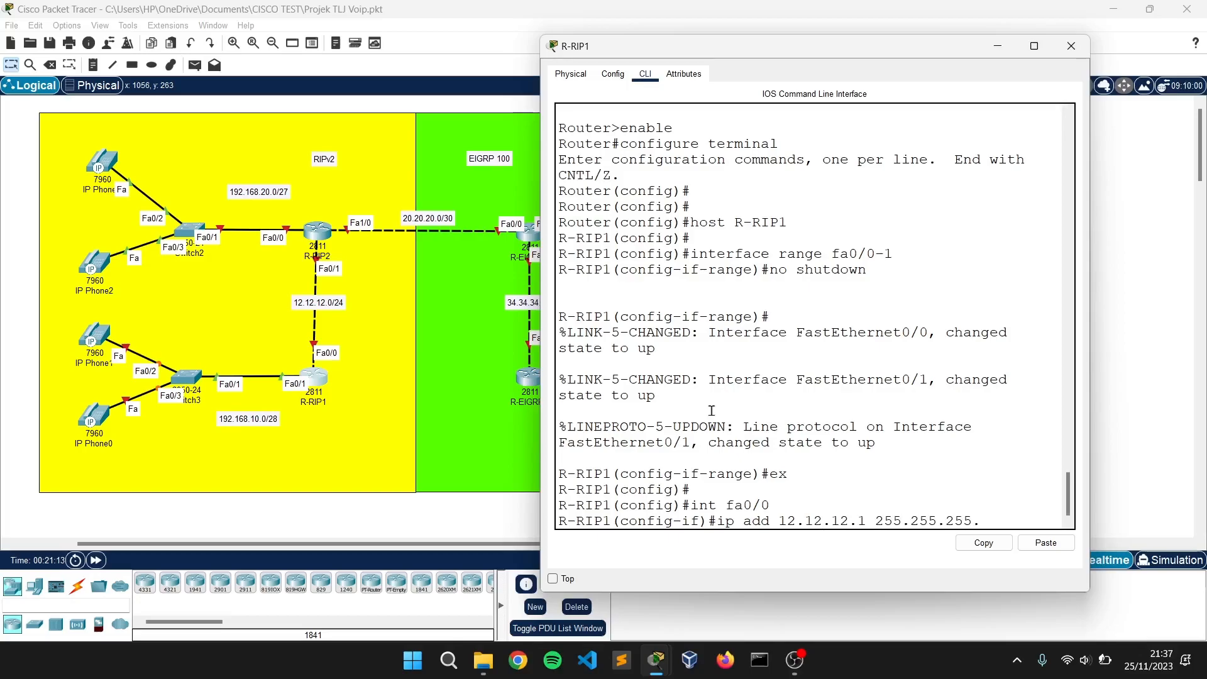
type("0")
key("Return")
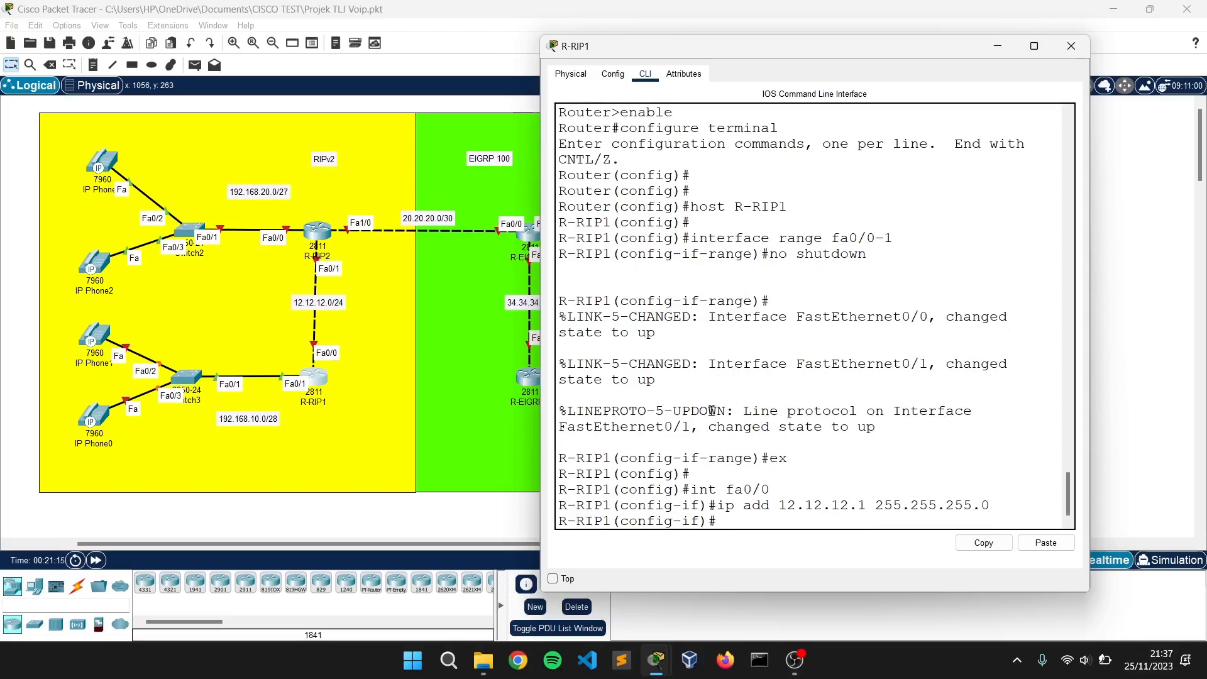
type("ex")
key("Return")
key("Return")
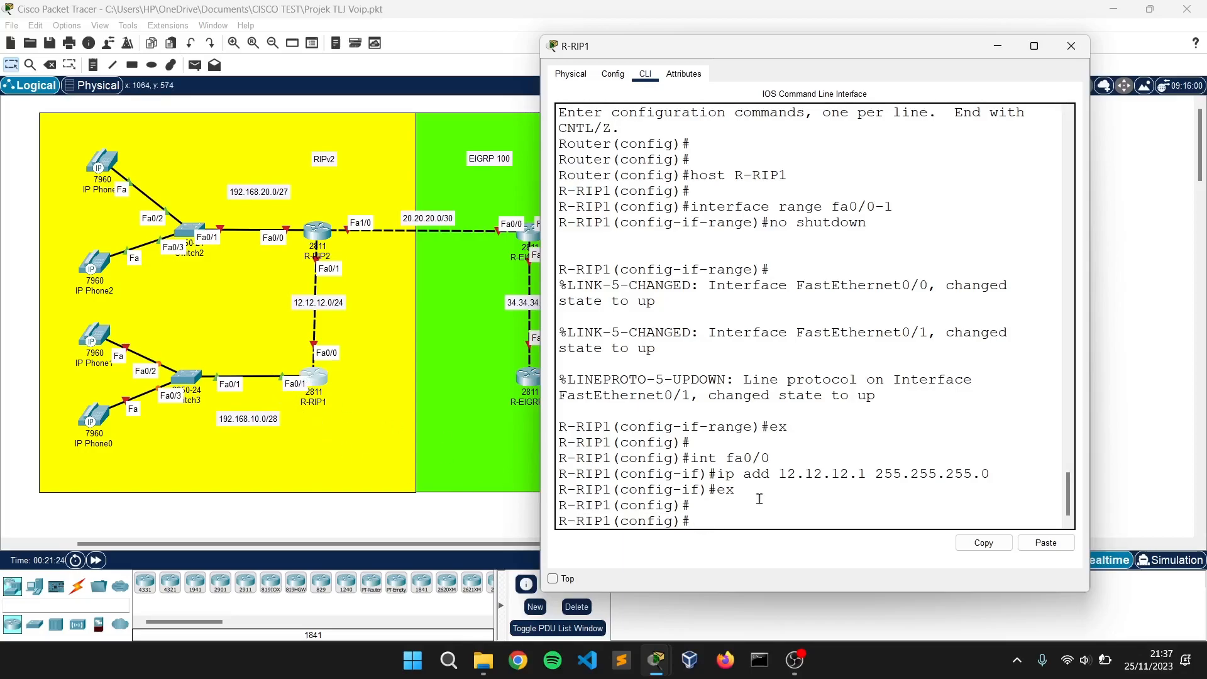
Create subinterface fa0/1.10 on R-RIP1.
type("it")
type("nt fa0/")
type("1.10")
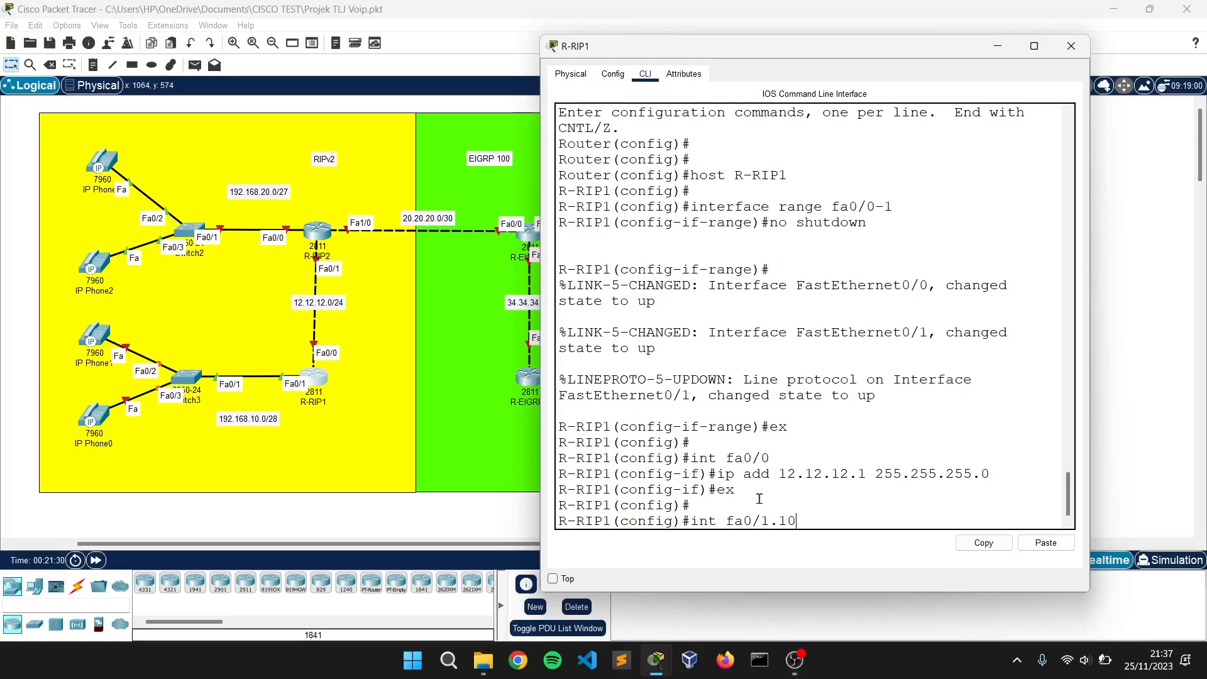
key("Return")
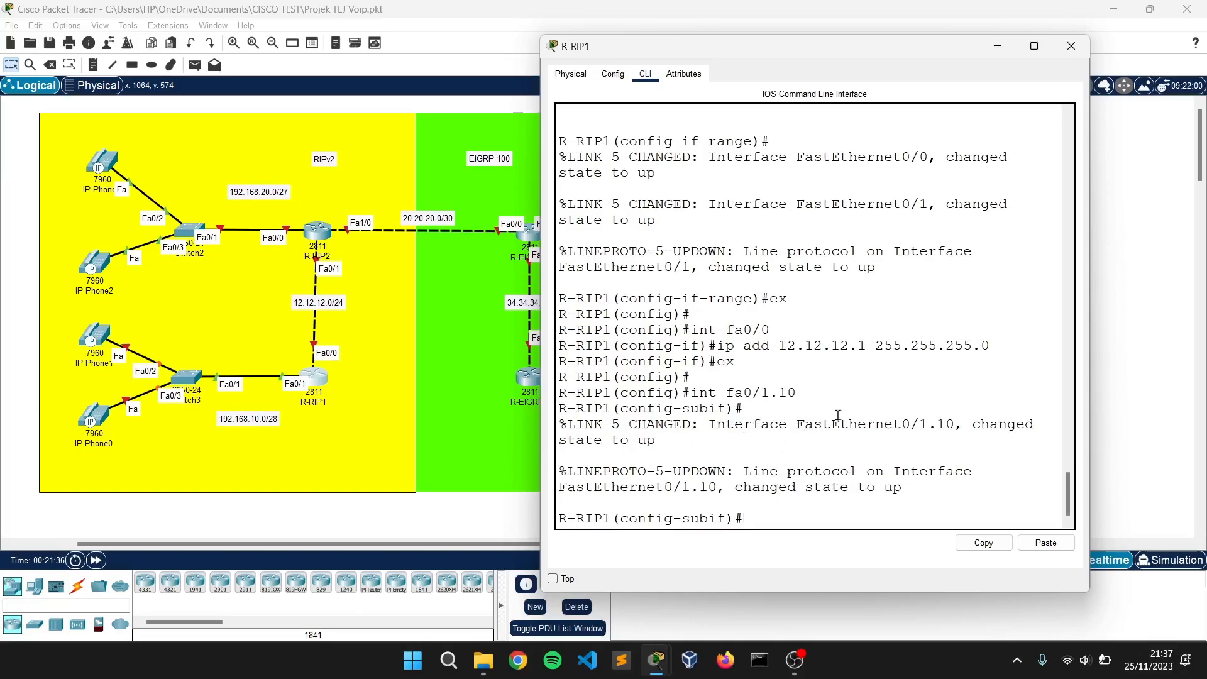
double_click(786, 392)
left_click(780, 514)
Set the encapsulation of subinterface fa0/1.10 to dot1Q with VLAN 10.
type("en")
type(" d")
key("BackSpace")
key("BackSpace")
key("BackSpace")
key("BackSpace")
type("en")
key("Tab")
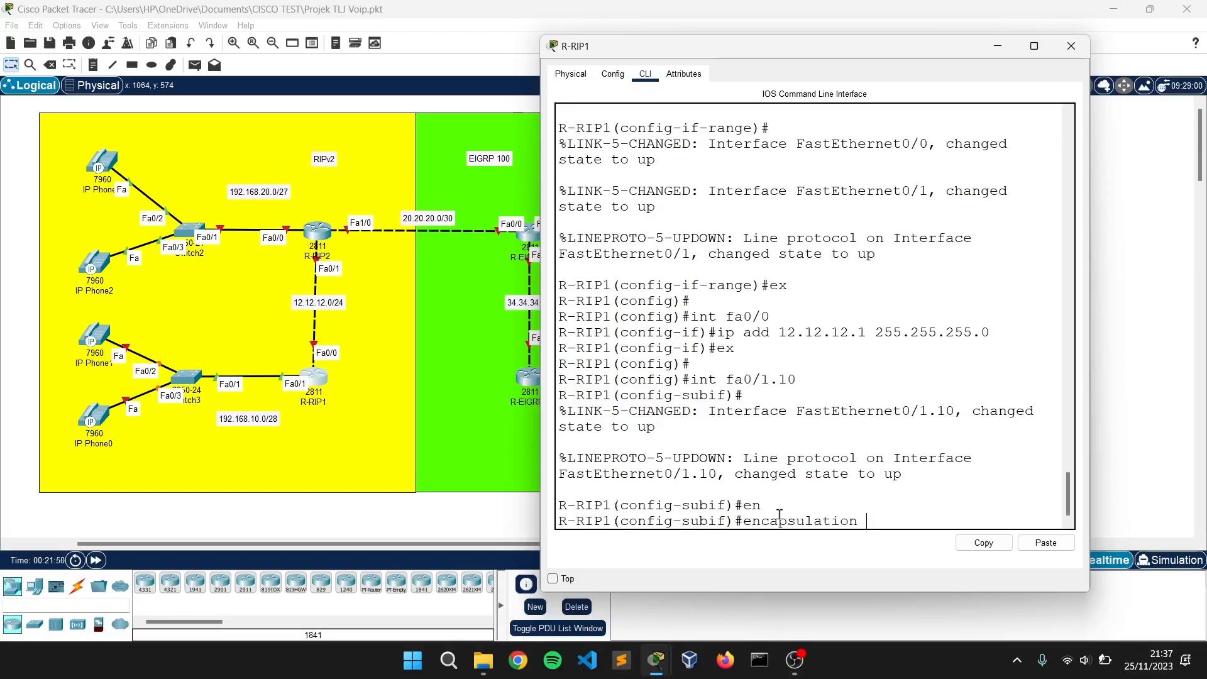
type("do")
key("Tab")
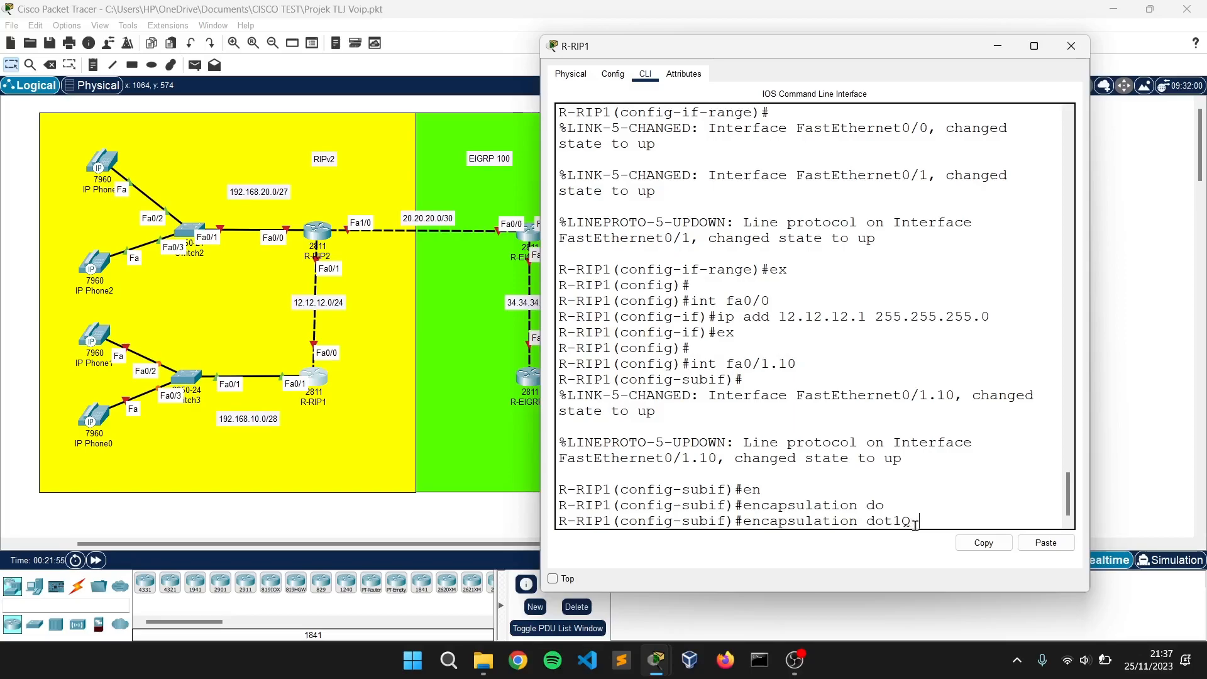
type("10")
left_click_drag(770, 363, 811, 363)
left_click(958, 517)
key("Return")
Assign IP address 192.168.10.1 with mask 255.255.255.240 to subinterface fa0/1.10 and return to global configuration mode.
type("ip")
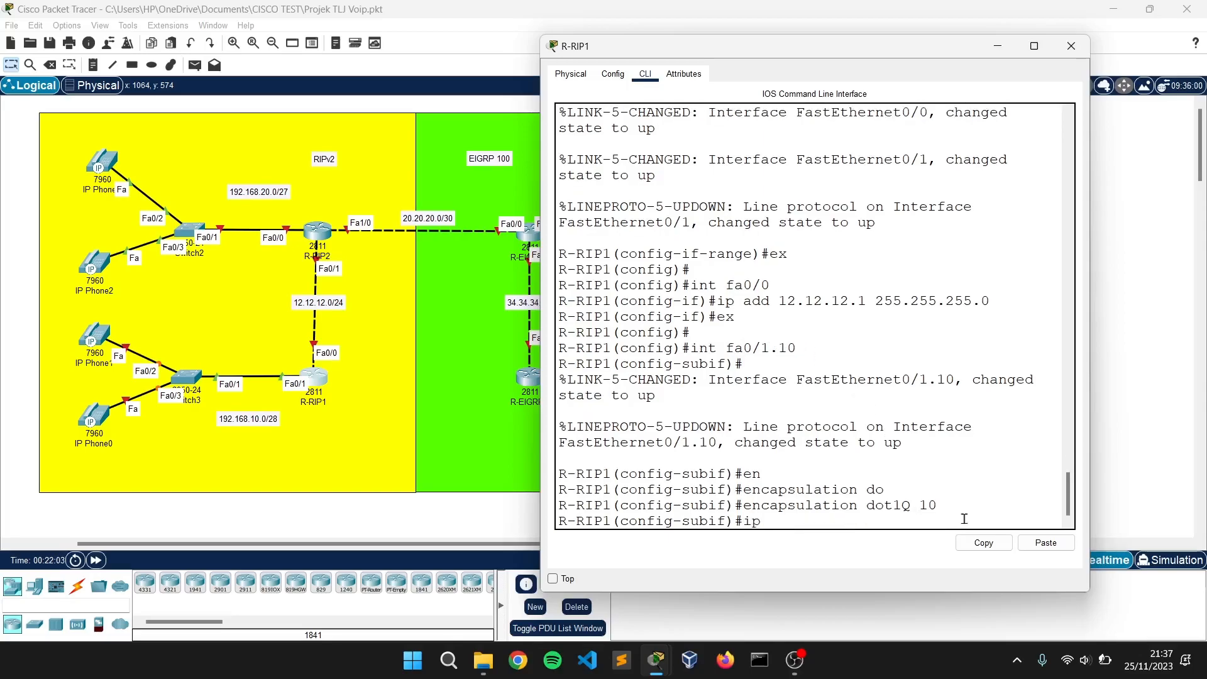
type(" add 192.168.10.1 255.255.255.2")
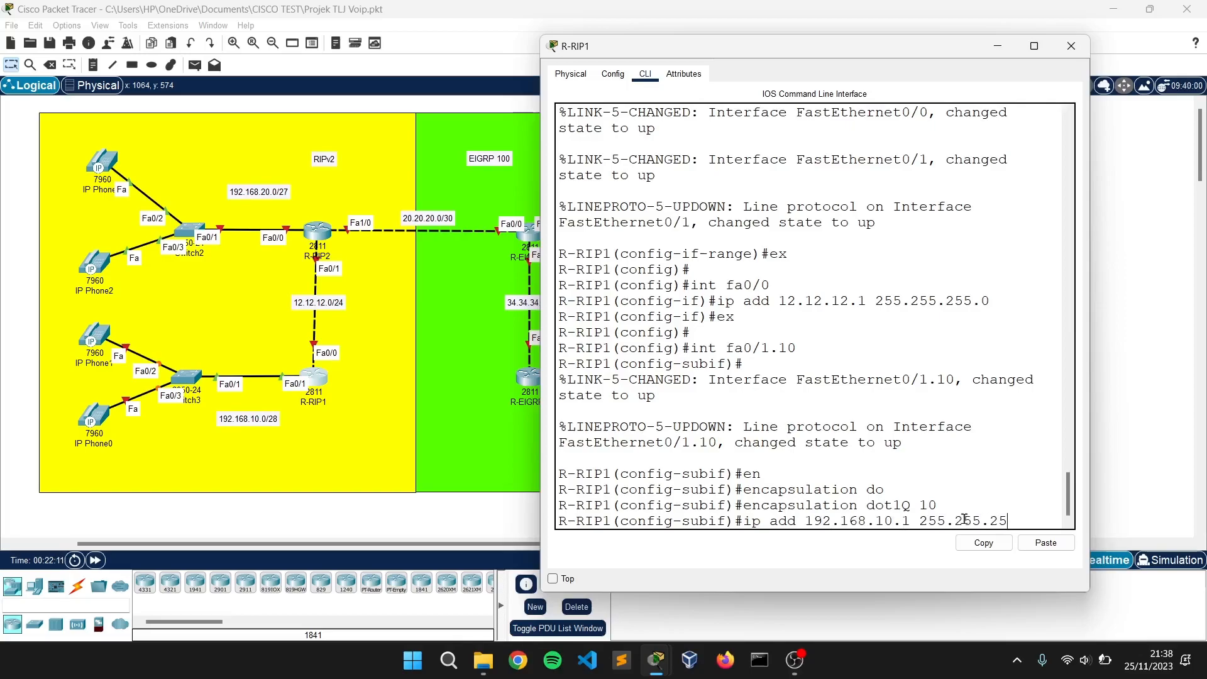
type("40")
key("Return")
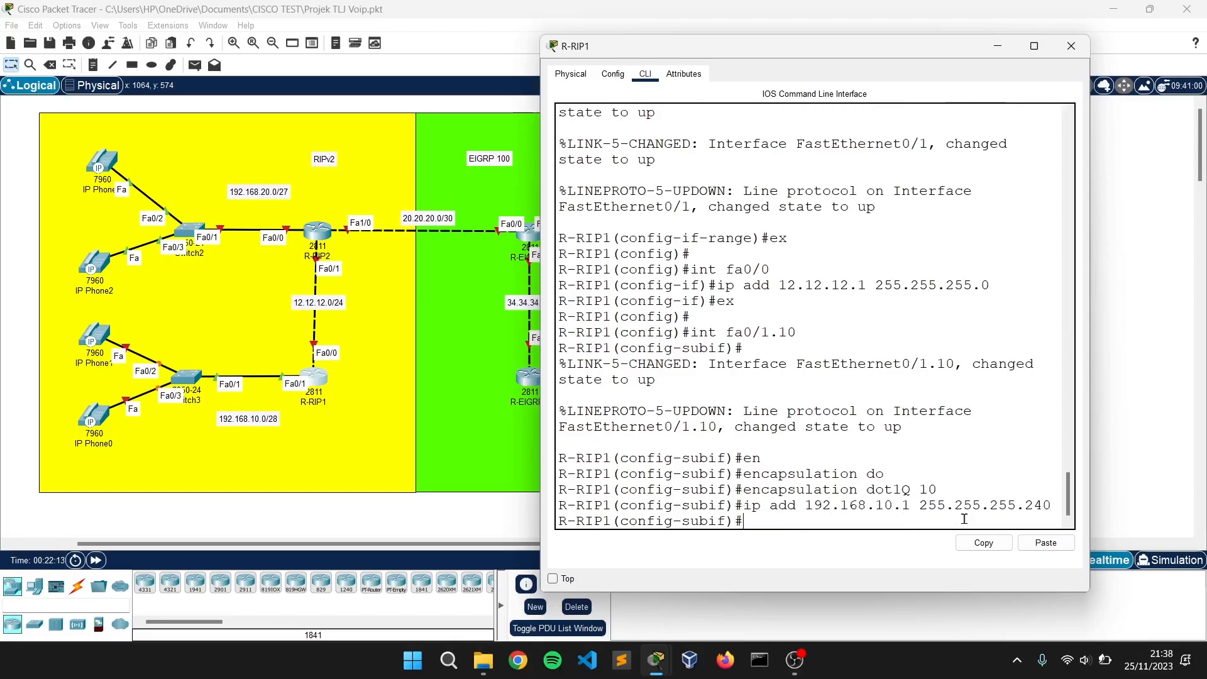
type("ex")
key("Return")
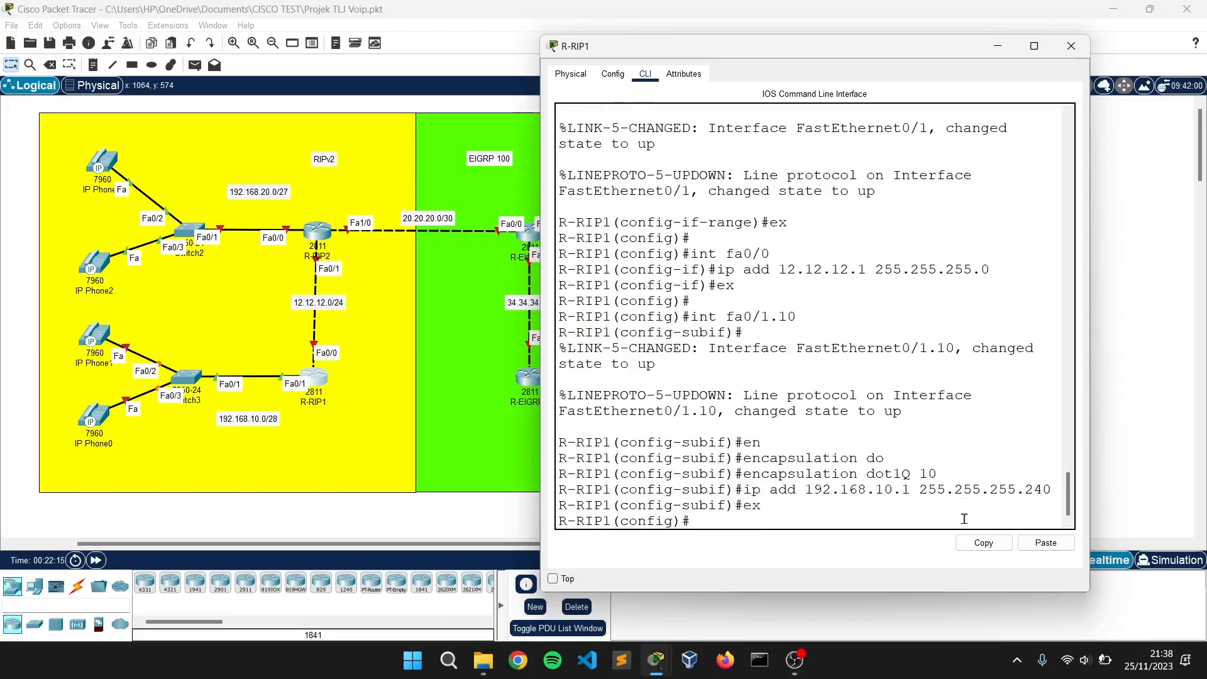
key("Return")
key("Return")
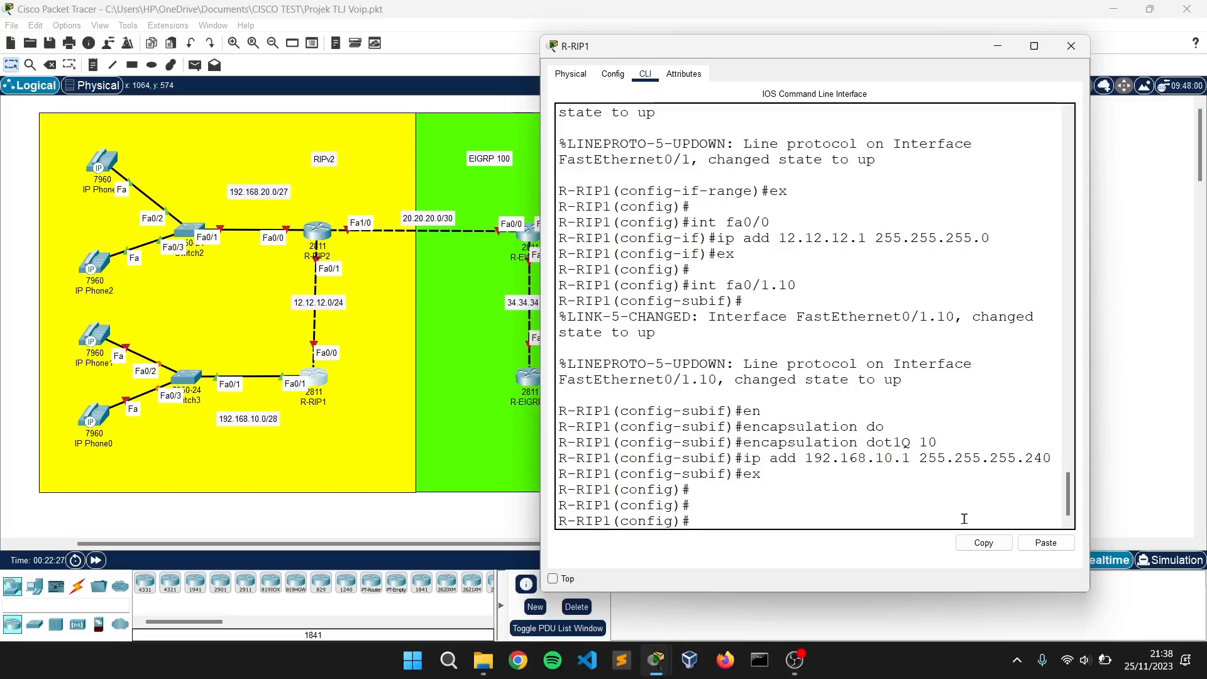
Create a DHCP pool named VL10 on R-RIP1.
type("ip dhcp pool ")
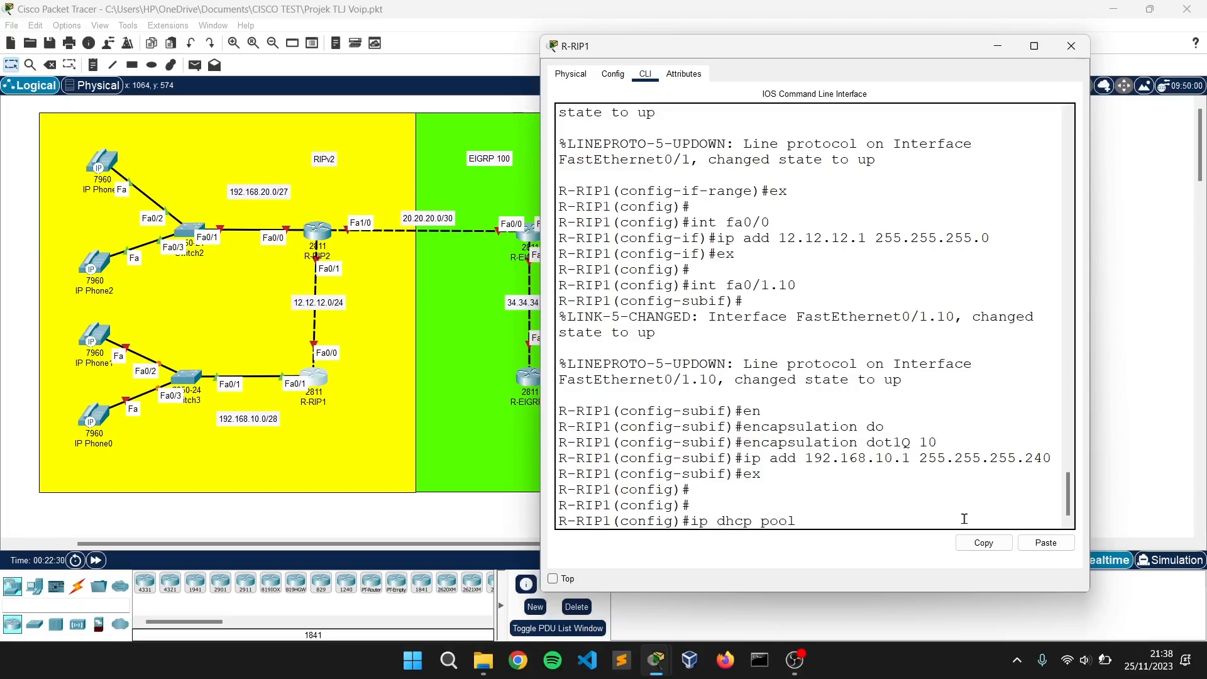
type("VL10")
left_click_drag(805, 520, 841, 520)
left_click(864, 523)
key("Return")
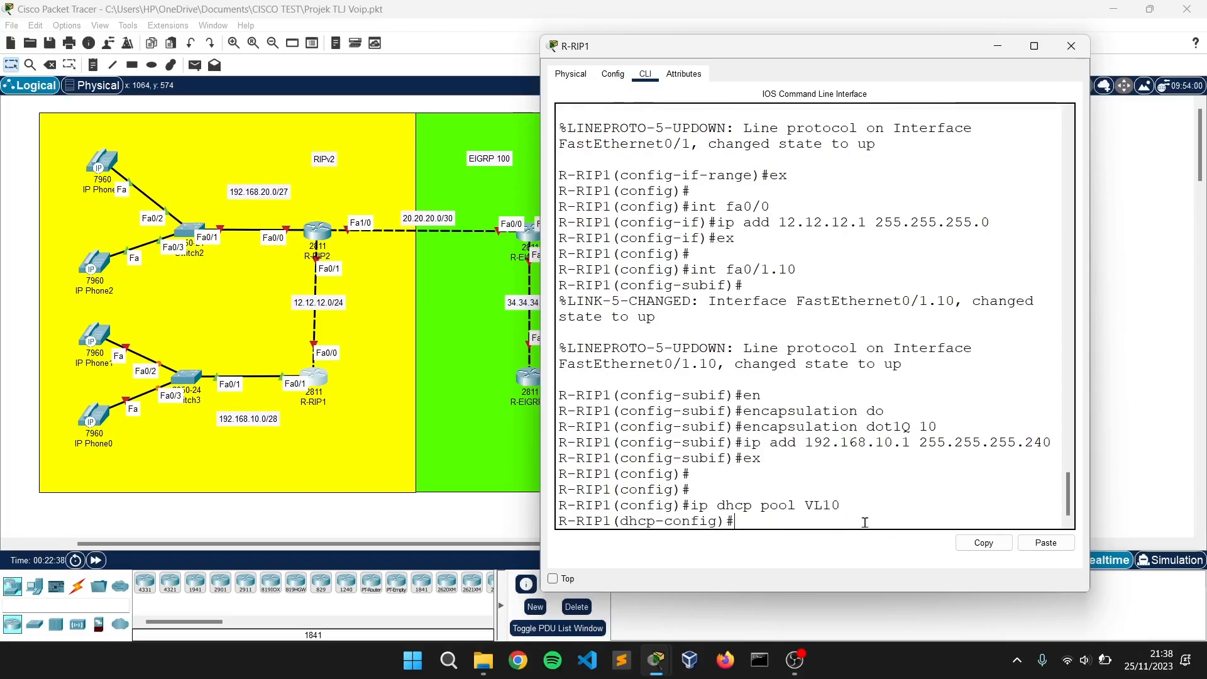
Set the VL10 pool's network to 192.168.10.0 with mask 255.255.255.240.
type("NET")
key("BackSpace")
key("BackSpace")
key("BackSpace")
type("net")
key("Tab")
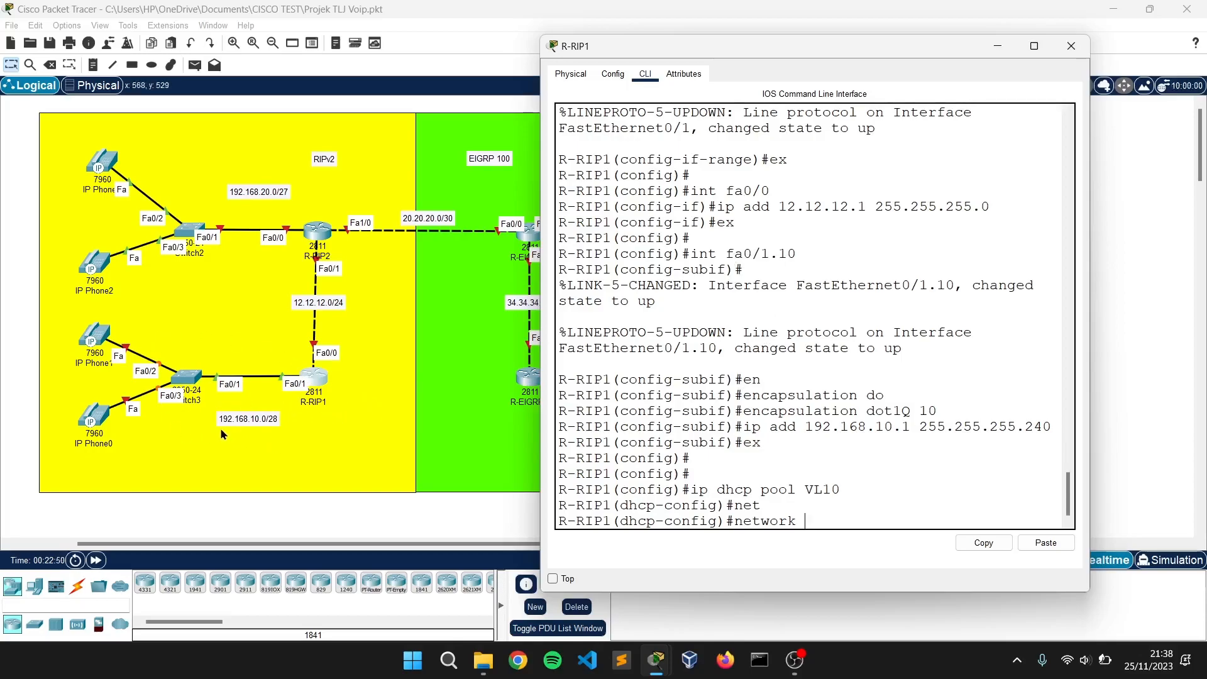
type("192.168.10.0 255.255.255.240")
key("Return")
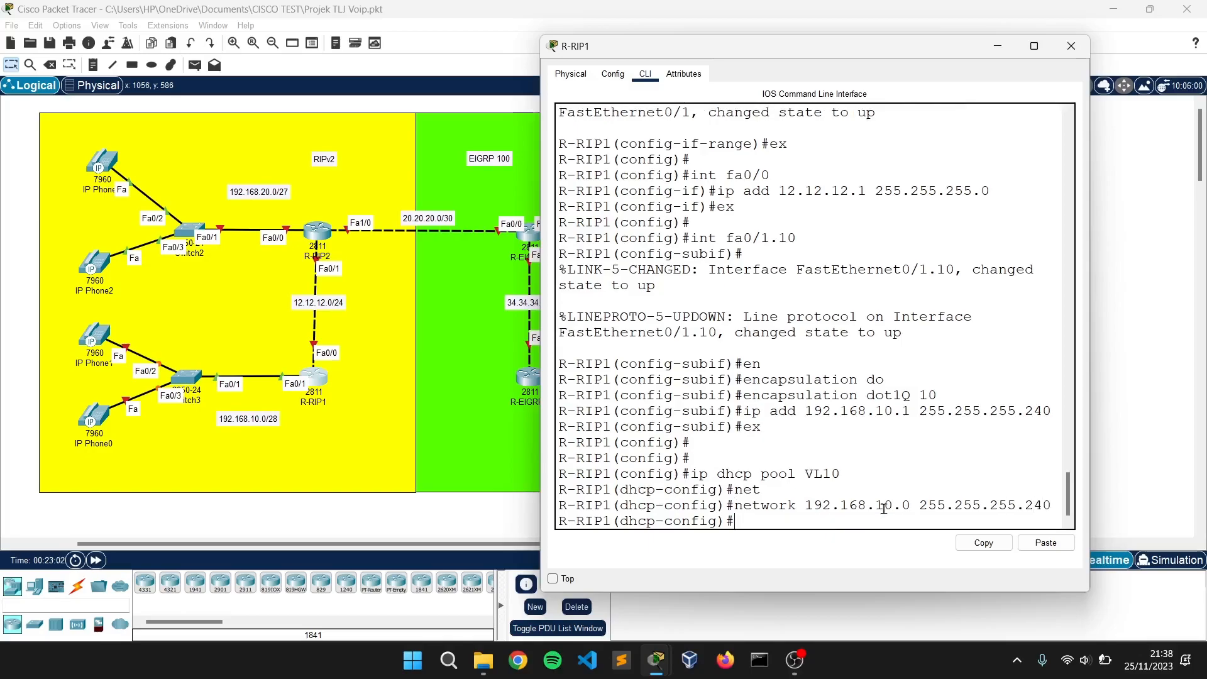
Set the VL10 pool's default router to 192.168.10.1.
type("def")
key("Tab")
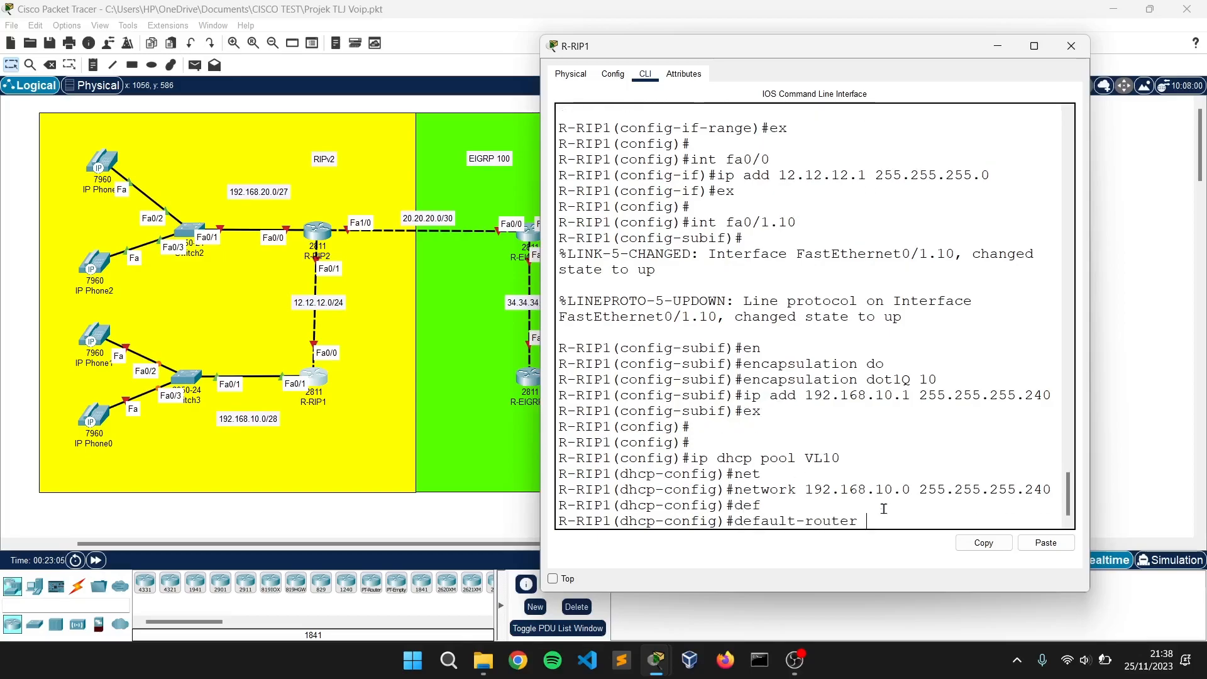
type("192.168.10.1")
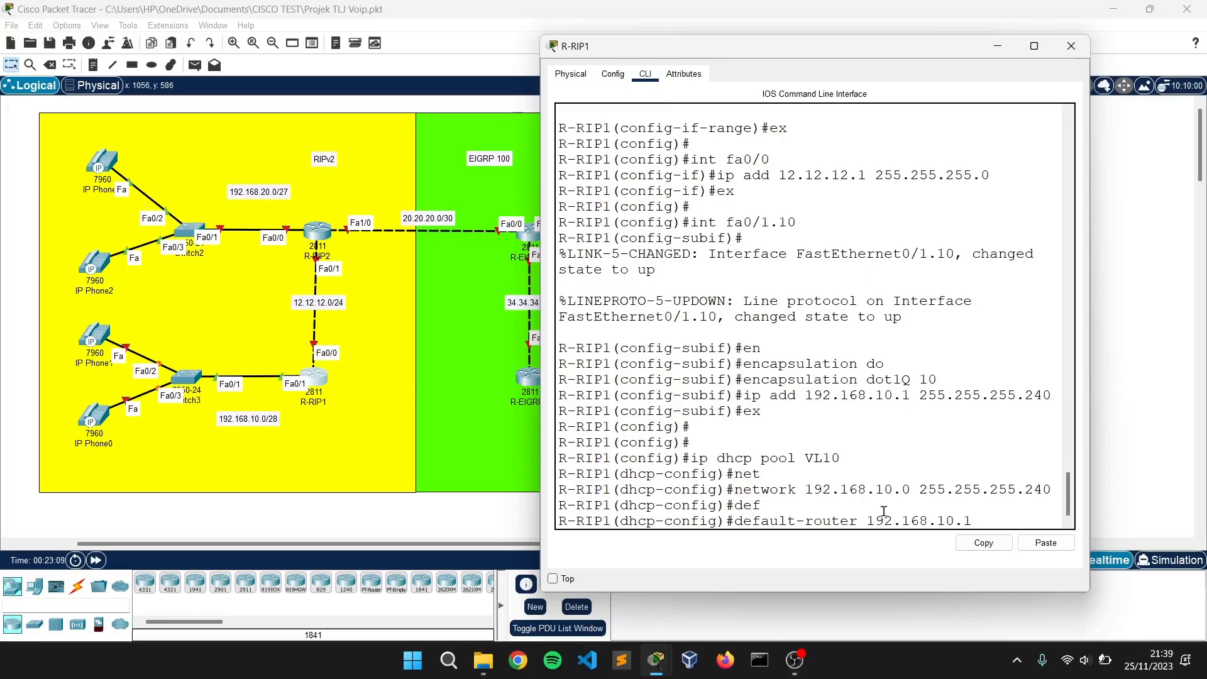
key("Return")
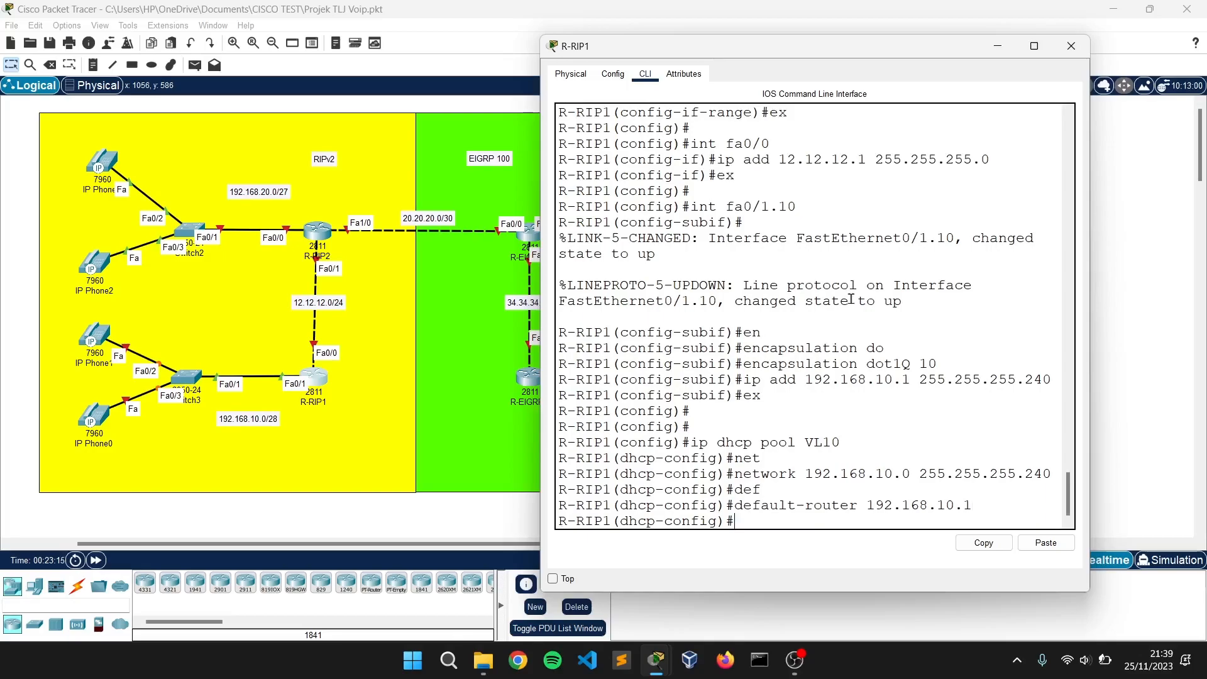
Set DHCP option 150 to IP 192.168.10.1 in the VL10 pool and return to global configuration mode.
type("opt")
key("Tab")
type("150 ip")
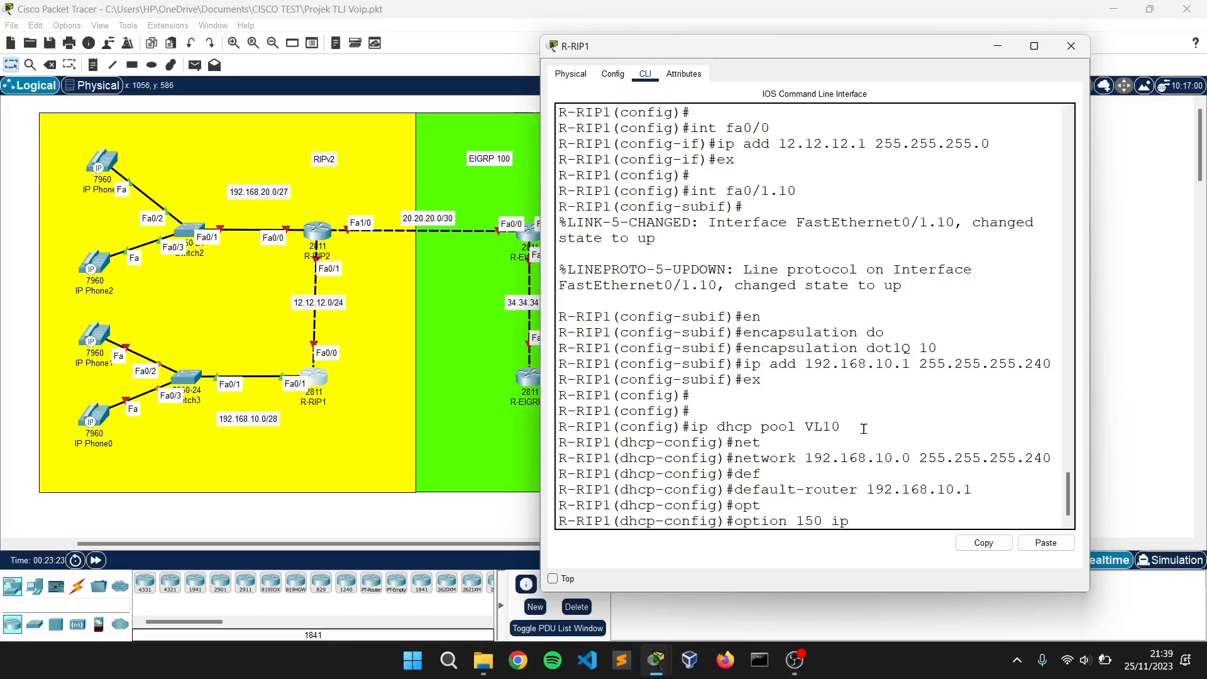
left_click_drag(972, 490, 868, 489)
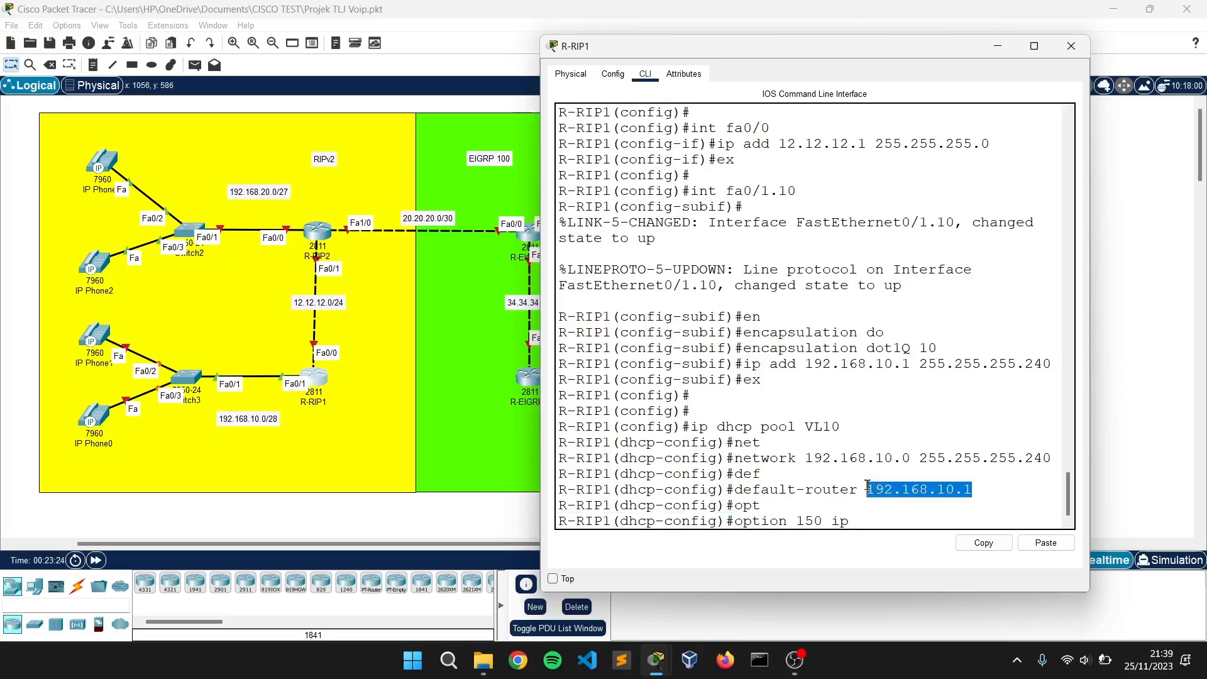
left_click(858, 522)
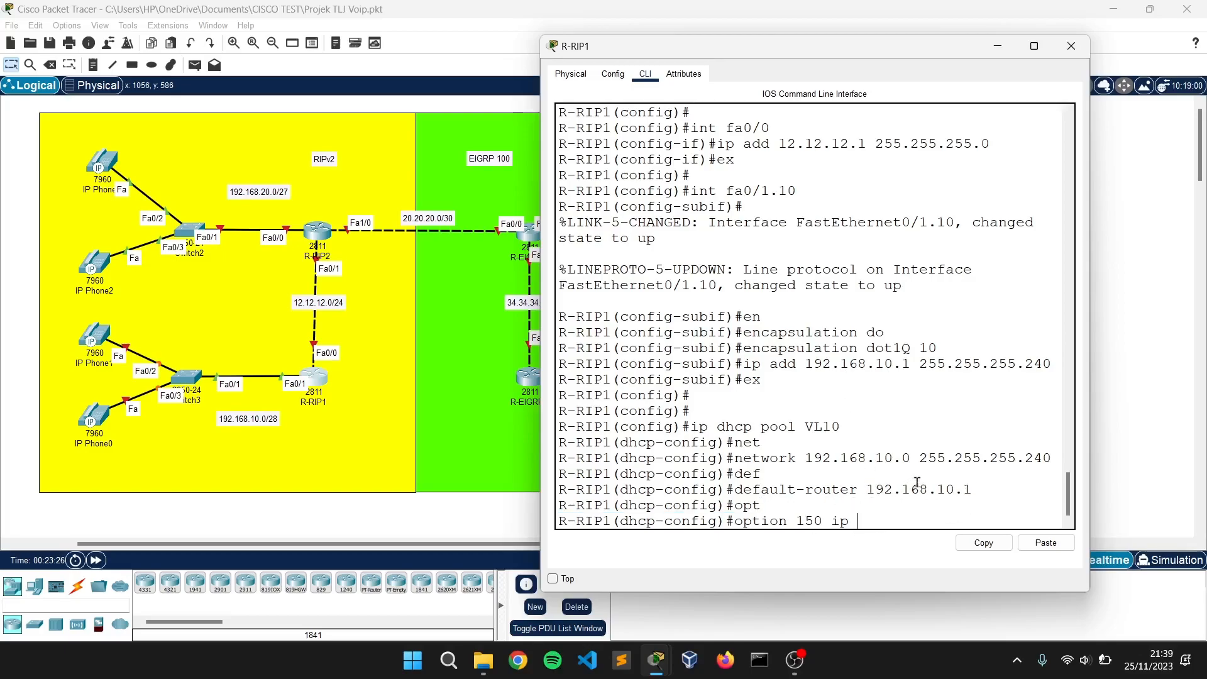
type("192.168.10.1")
key("Return")
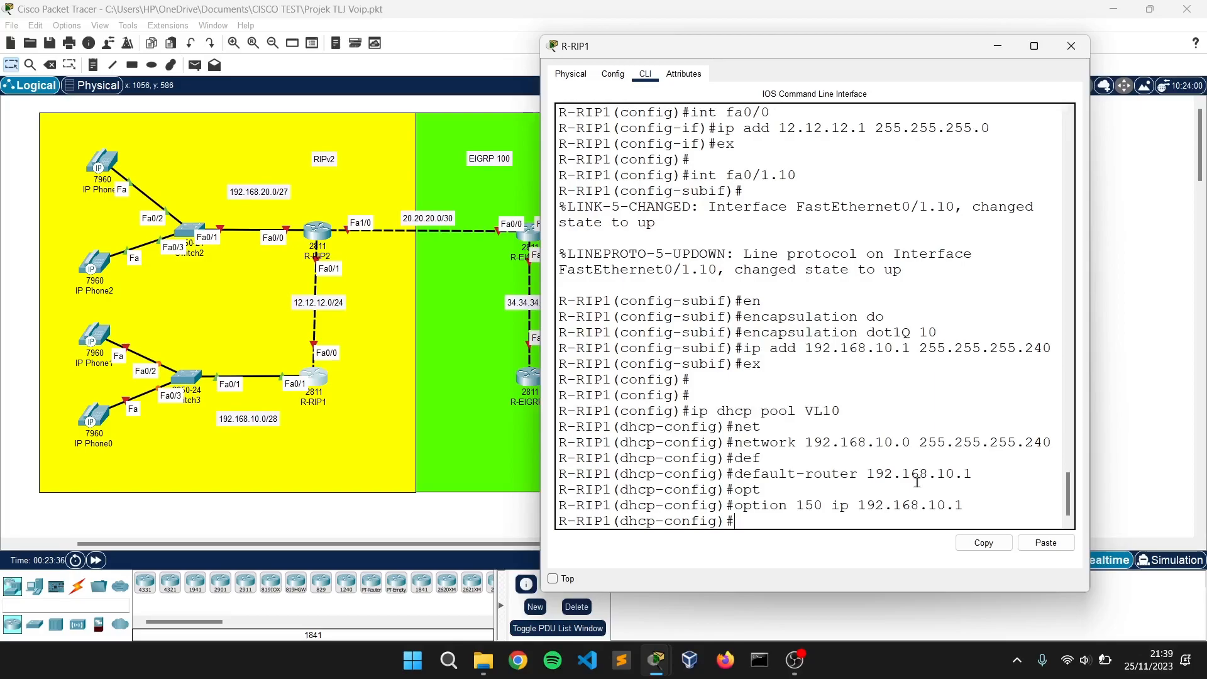
type("ex")
key("Return")
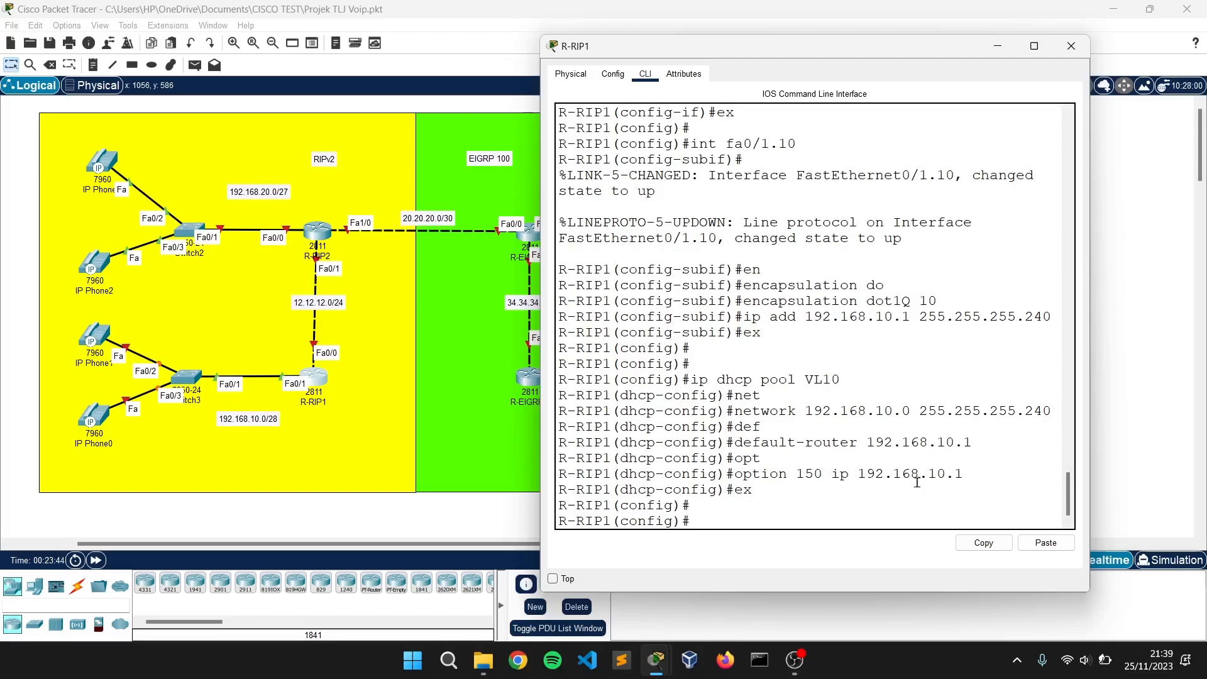
type("telephony-service")
key("Return")
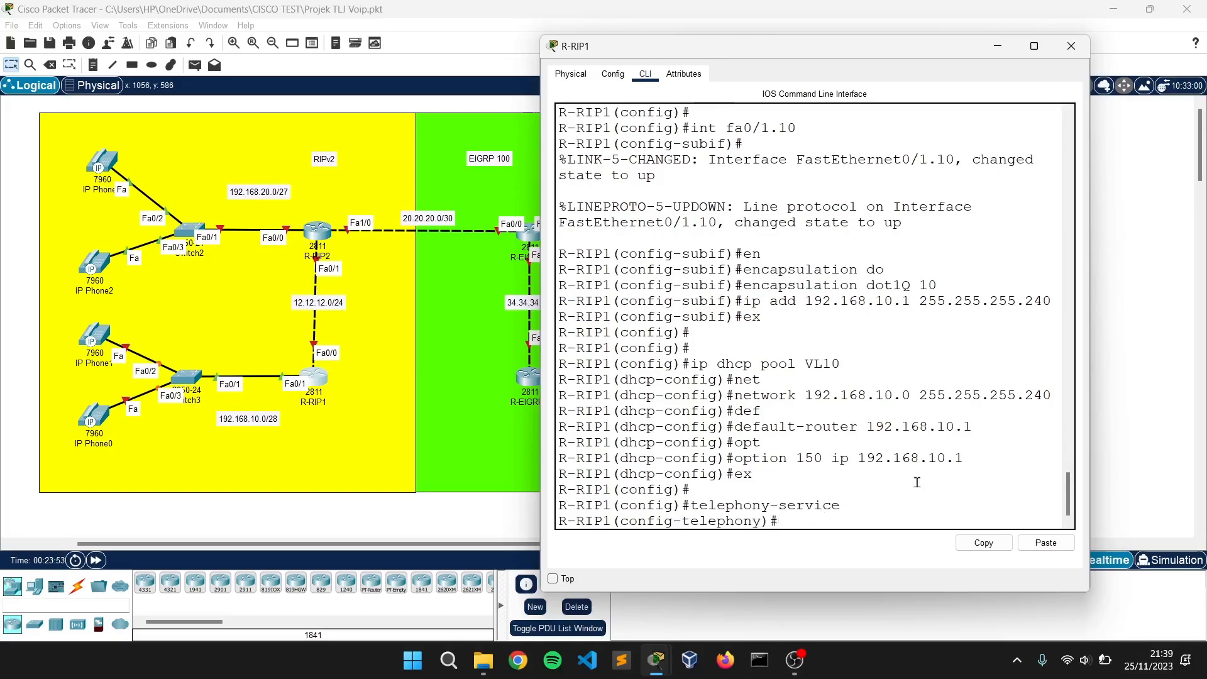
type("ex")
key("Return")
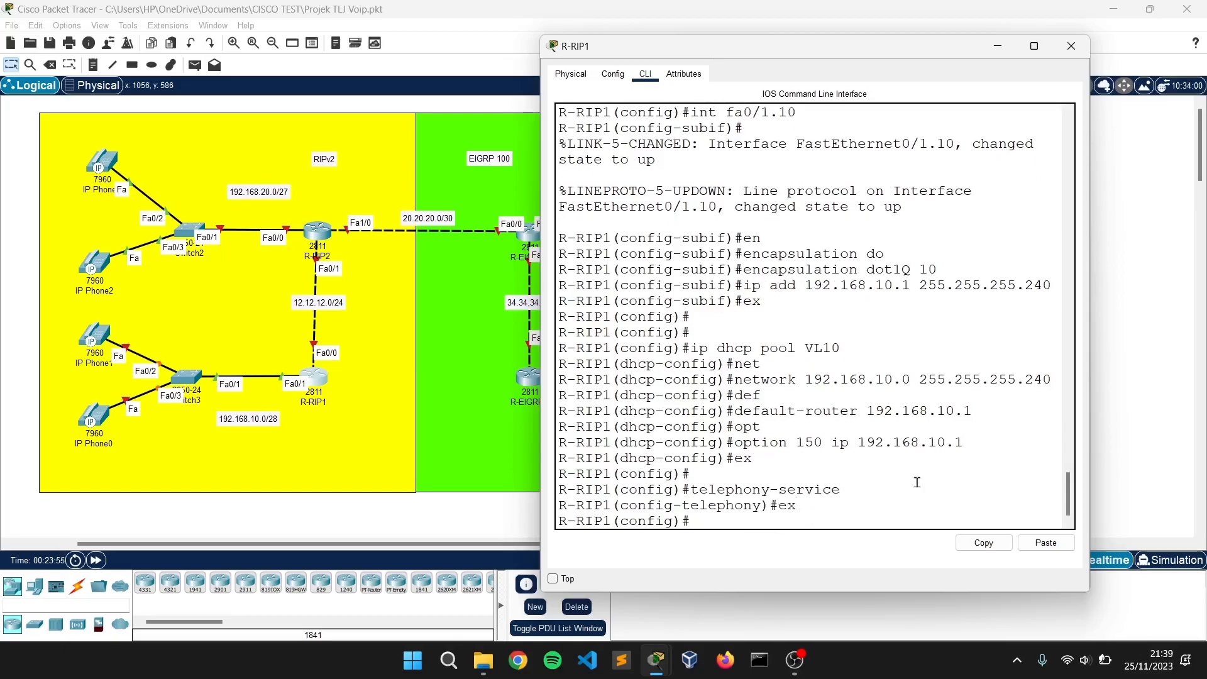
key("Return")
Enter telephony-service configuration mode on R-RIP1.
type("tele")
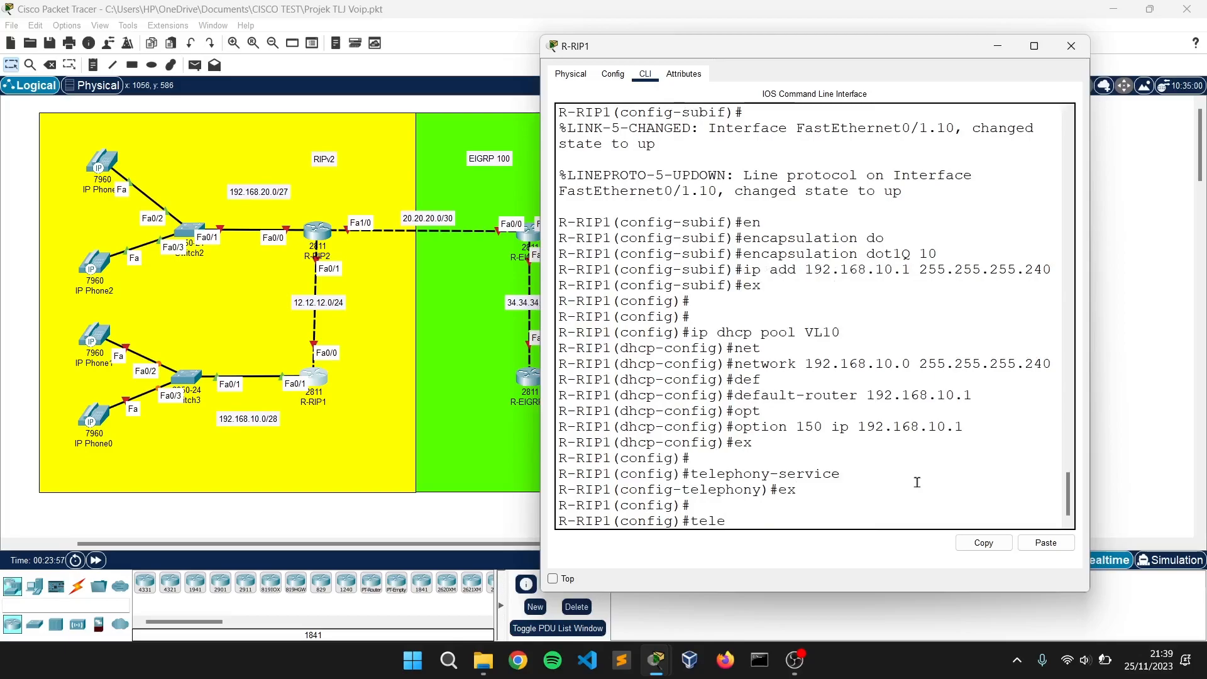
key("Return")
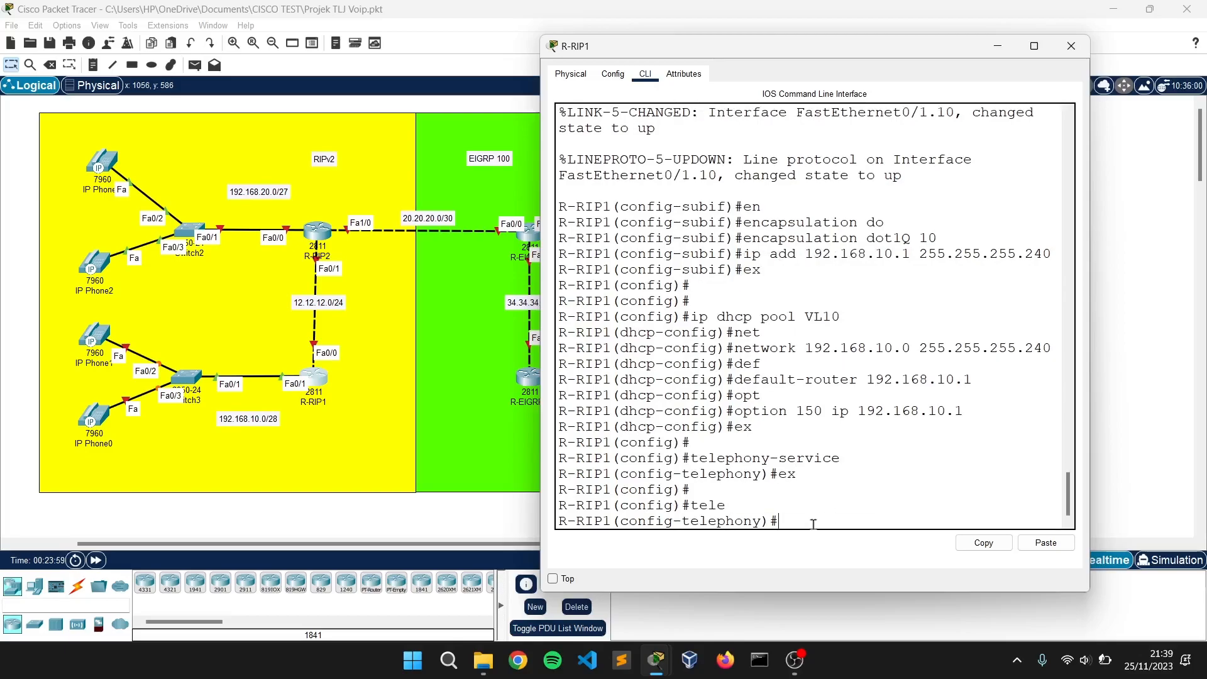
left_click_drag(620, 521, 761, 523)
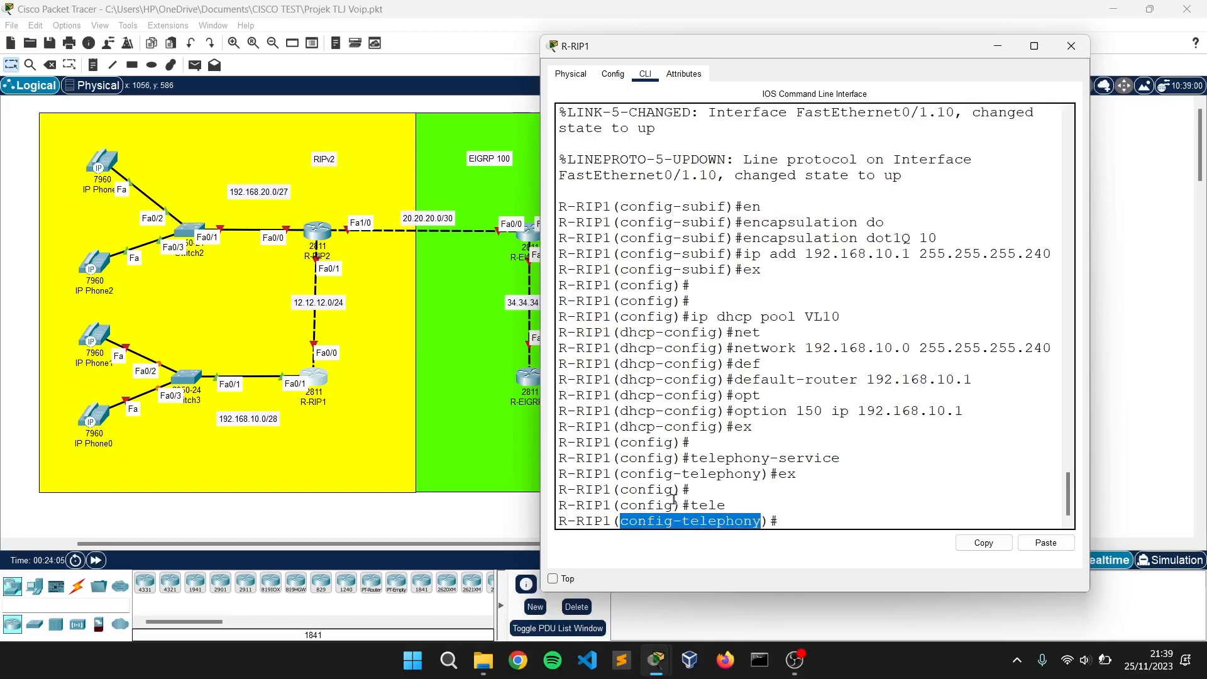
left_click(790, 522)
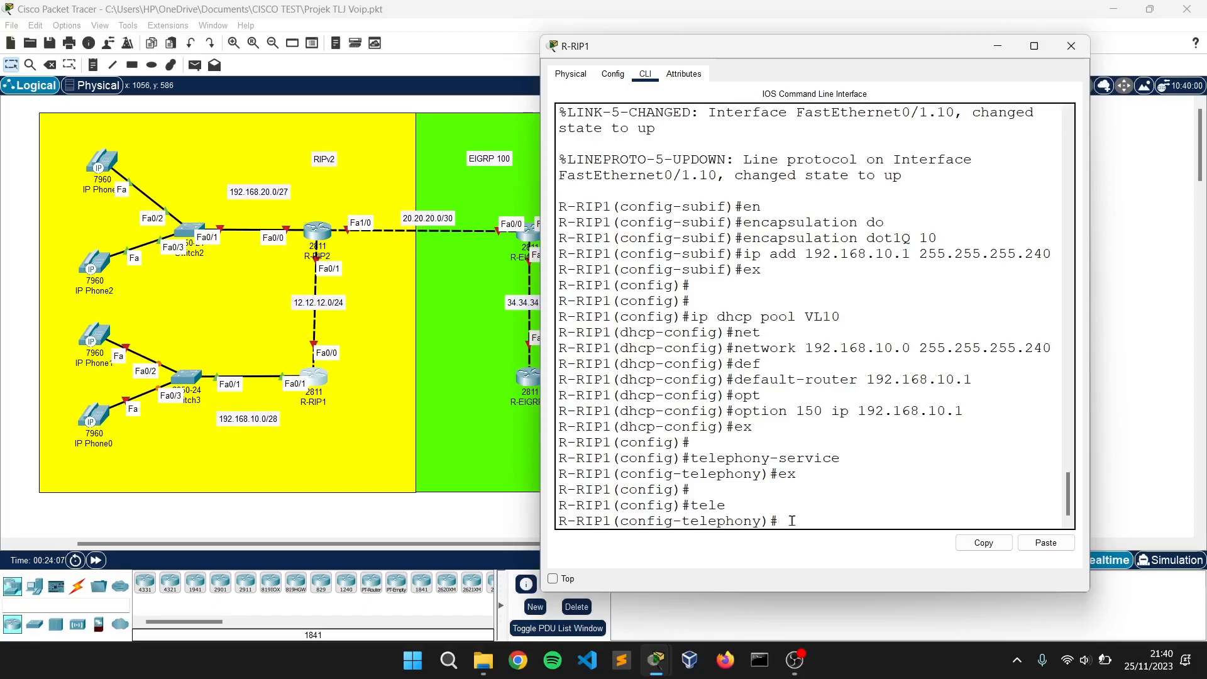
Set the telephony service's IP source address to 192.168.10.1 with port 2000.
type("ip sou")
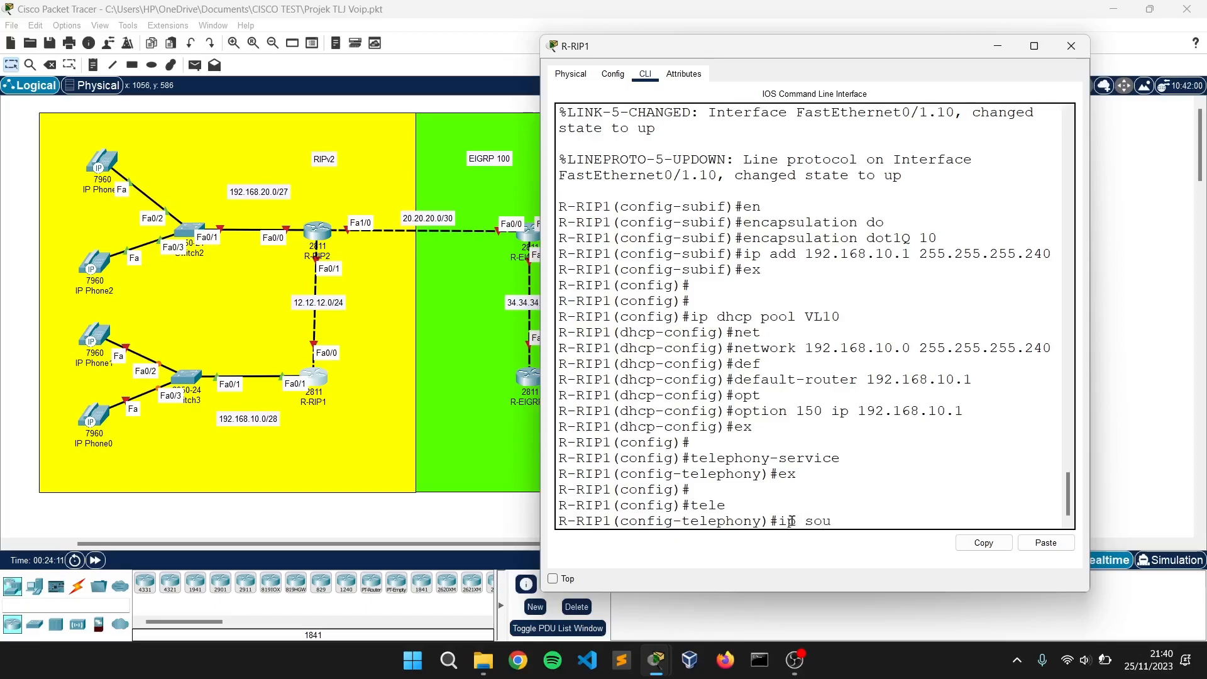
type("rce")
key("BackSpace")
key("BackSpace")
key("BackSpace")
key("BackSpace")
key("BackSpace")
key("BackSpace")
key("BackSpace")
key("BackSpace")
key("BackSpace")
key("BackSpace")
type("ip so")
key("Tab")
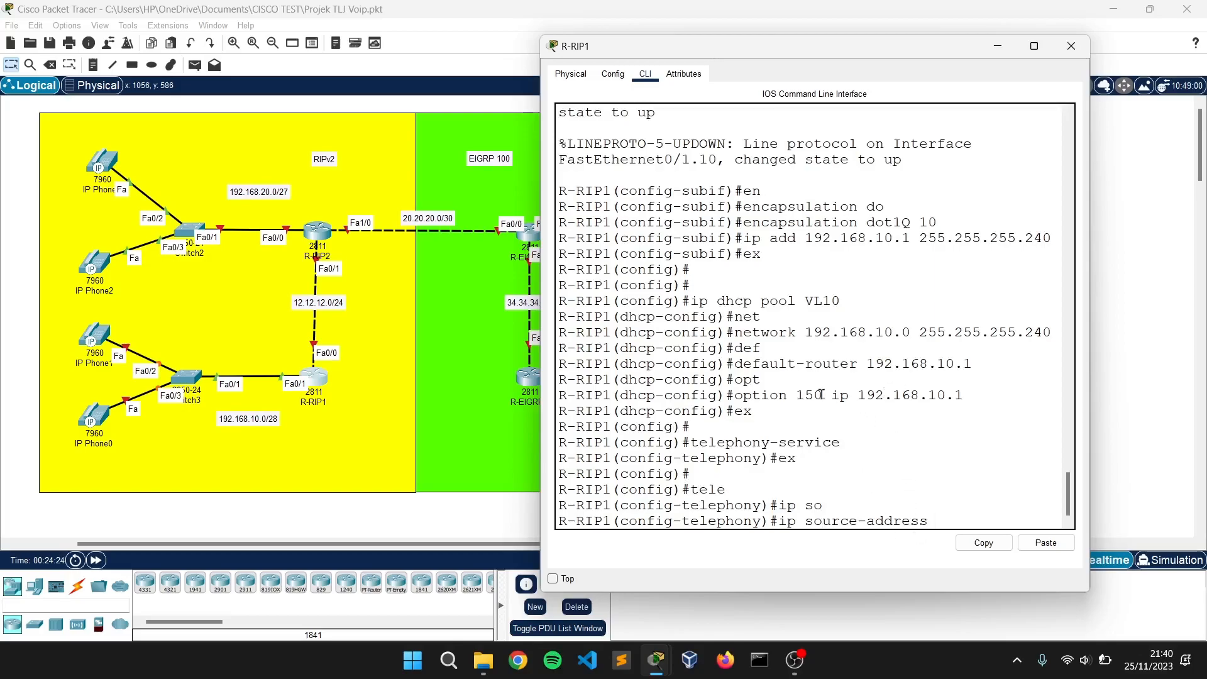
left_click_drag(861, 394, 968, 395)
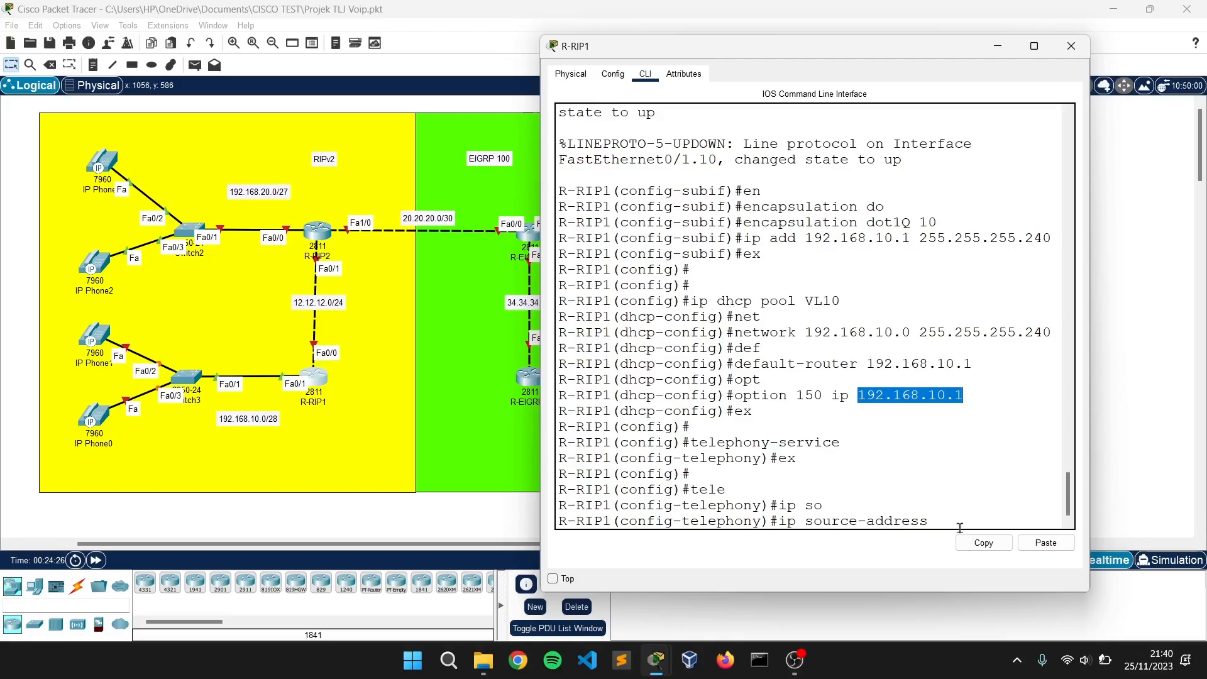
left_click(960, 521)
type("192.1")
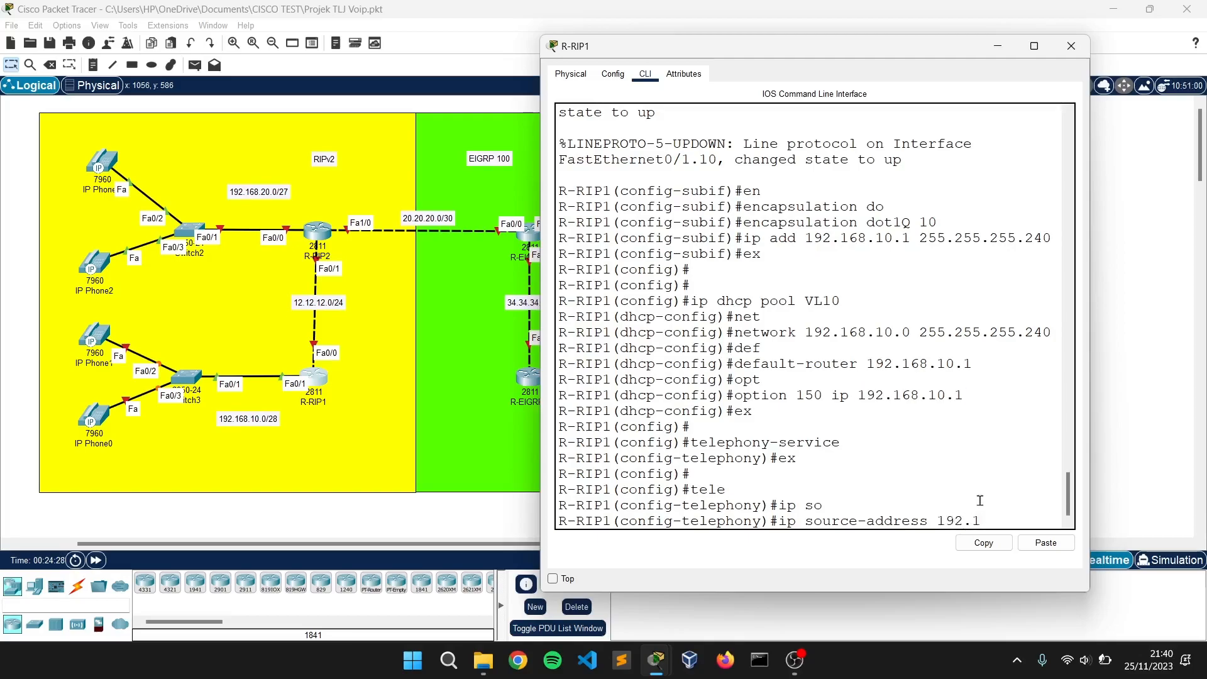
type("68.10.1 port 2000")
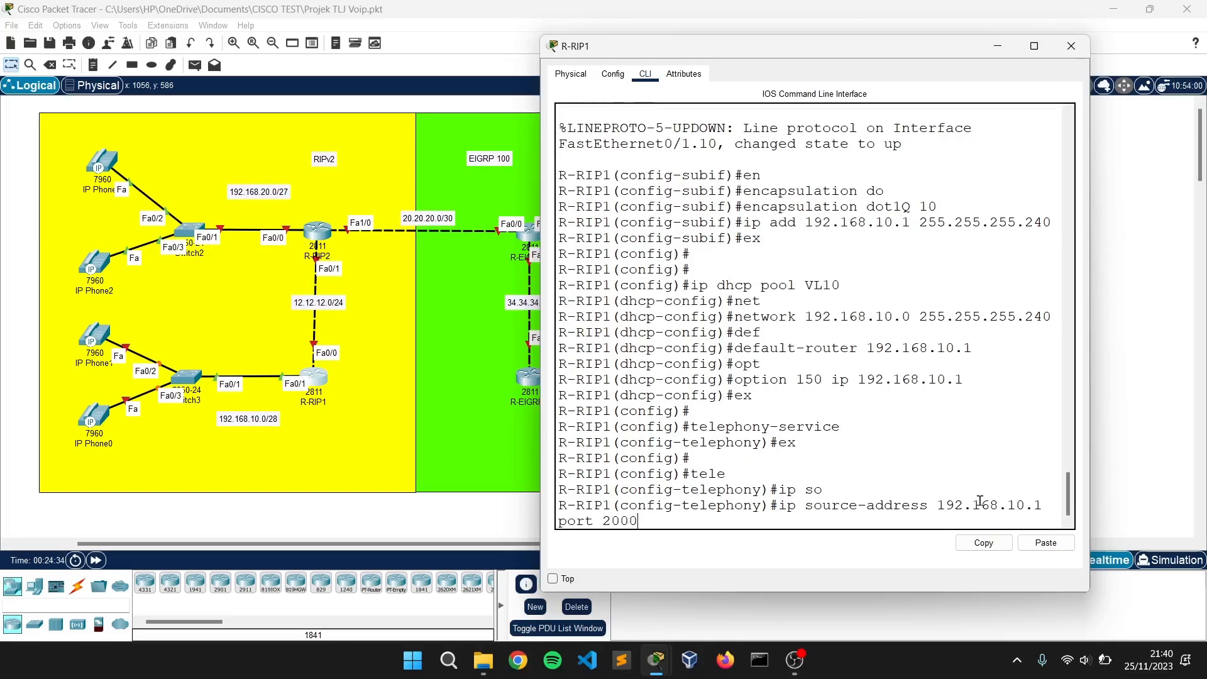
key("Return")
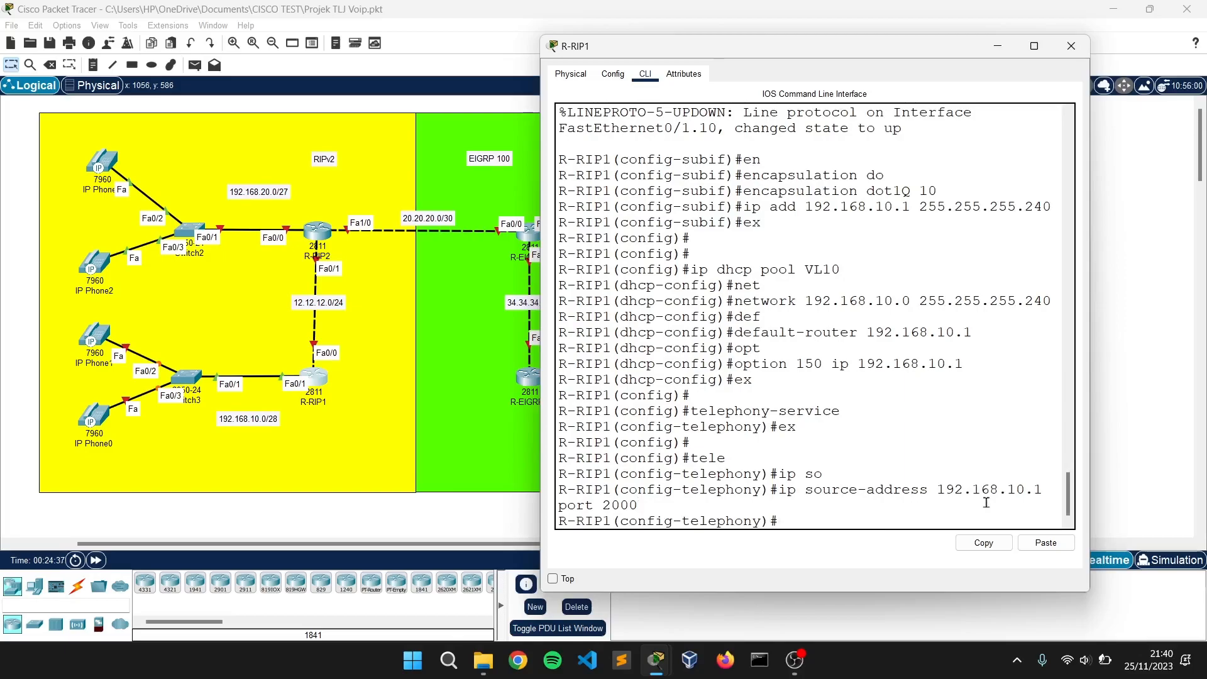
Limit the telephony service to 2 directory numbers and 2 ephones.
type("max-dn")
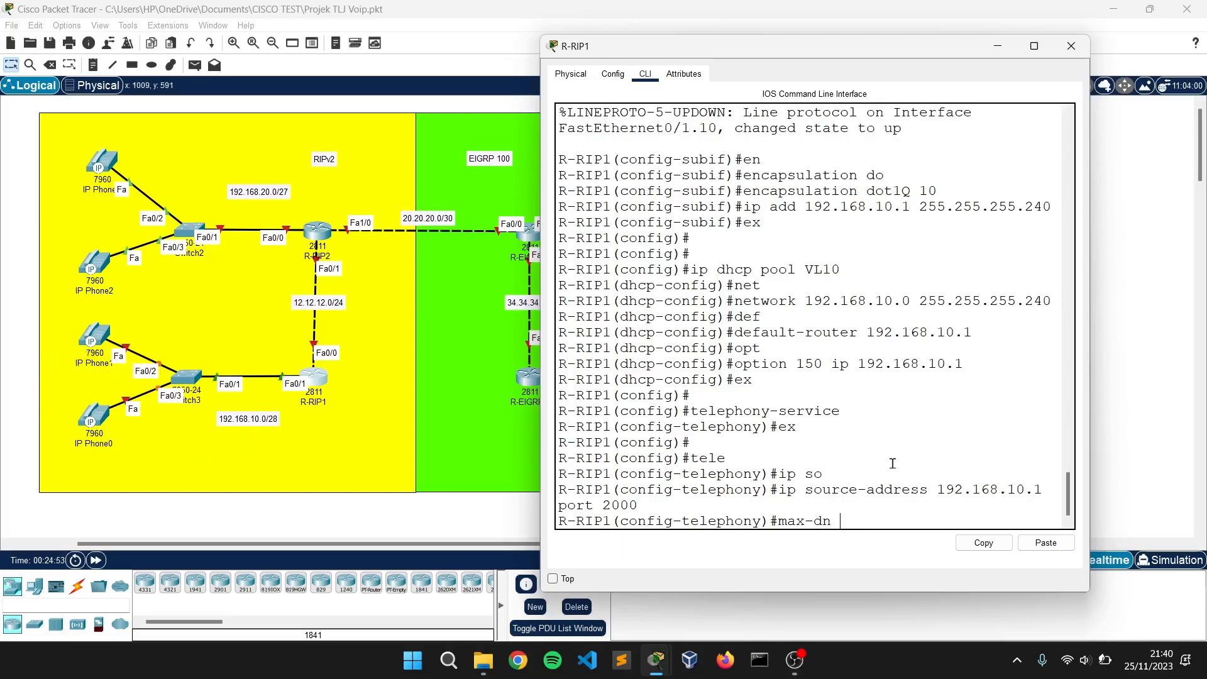
type("2")
key("Return")
type("max-ep")
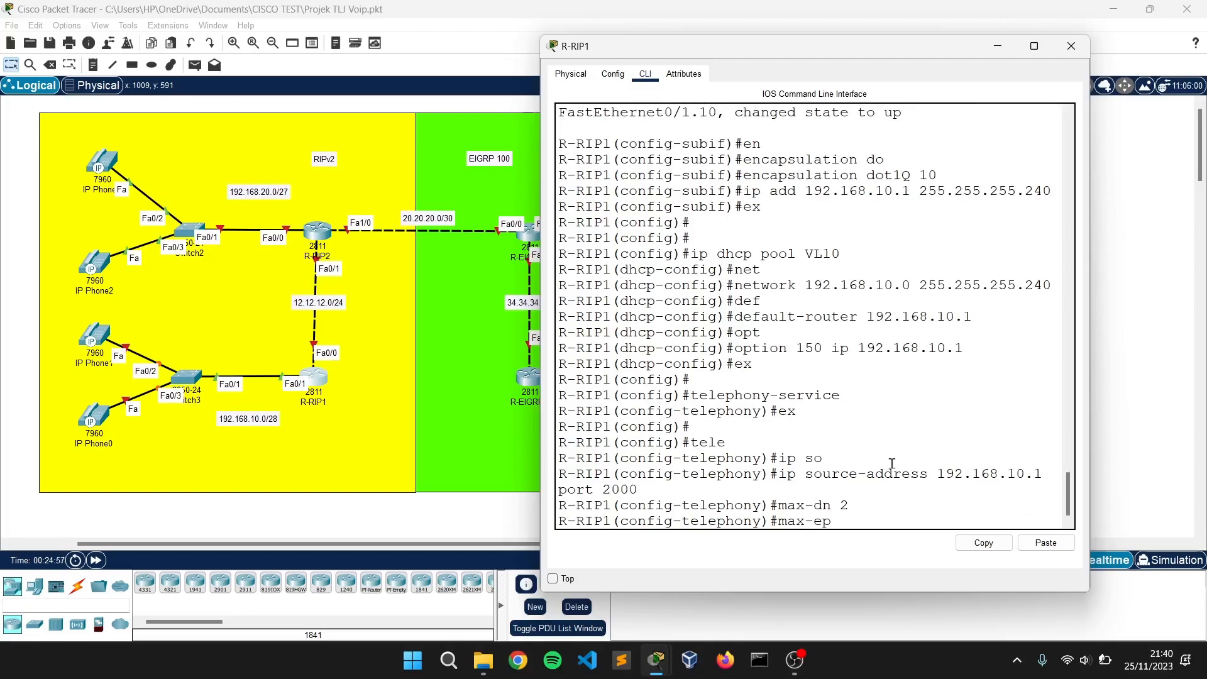
key("BackSpace")
key("BackSpace")
type("eph 2")
key("Return")
Configure automatic assignment of lines 1 to 2 and leave the telephony-service configuration.
type("auto")
key("BackSpace")
key("BackSpace")
type("to")
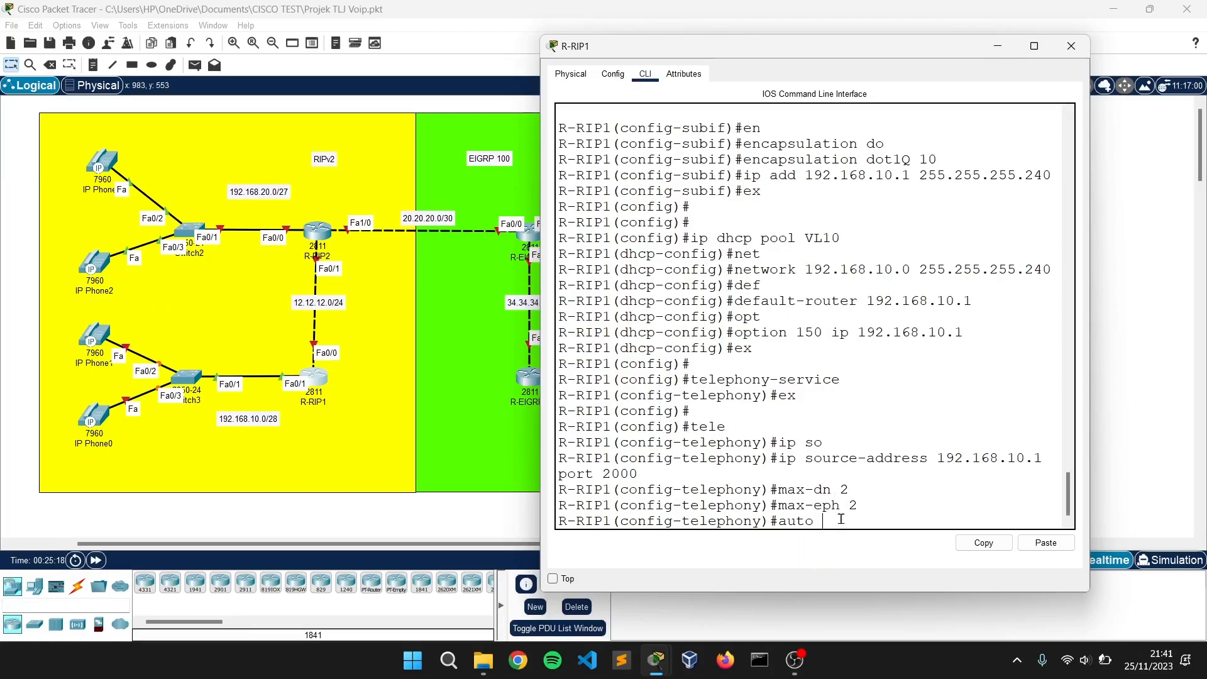
type("ass")
type("i")
key("Tab")
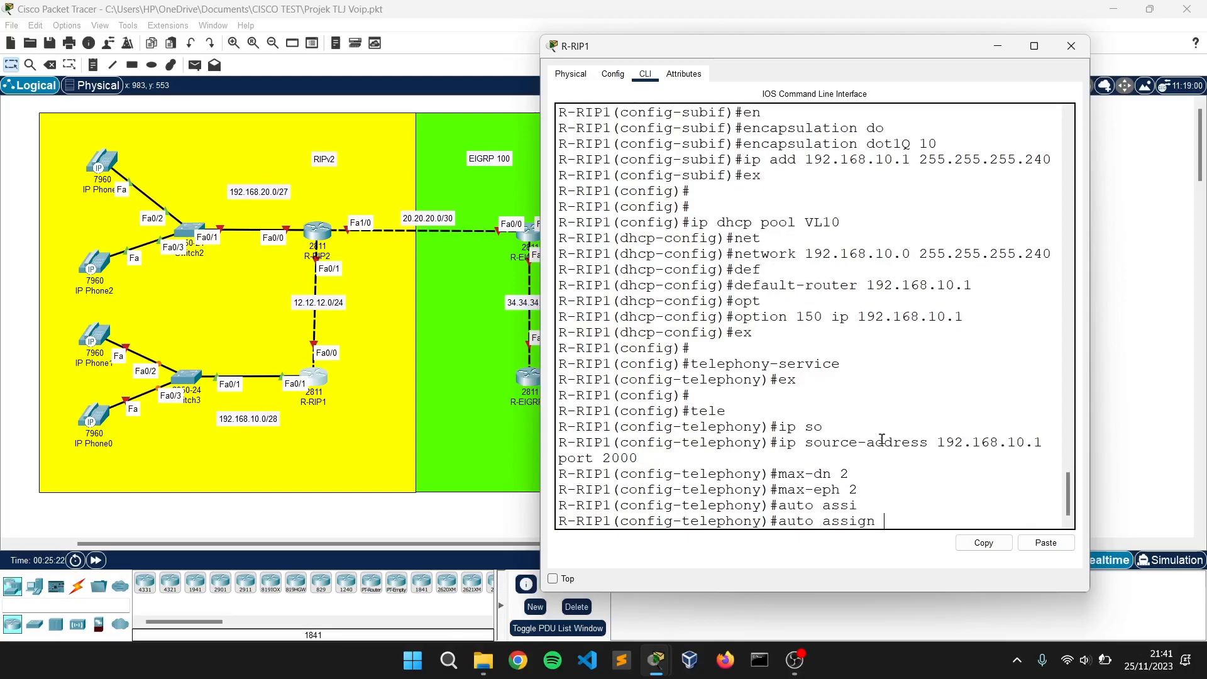
type("1")
type(" c")
key("BackSpace")
type("to 2")
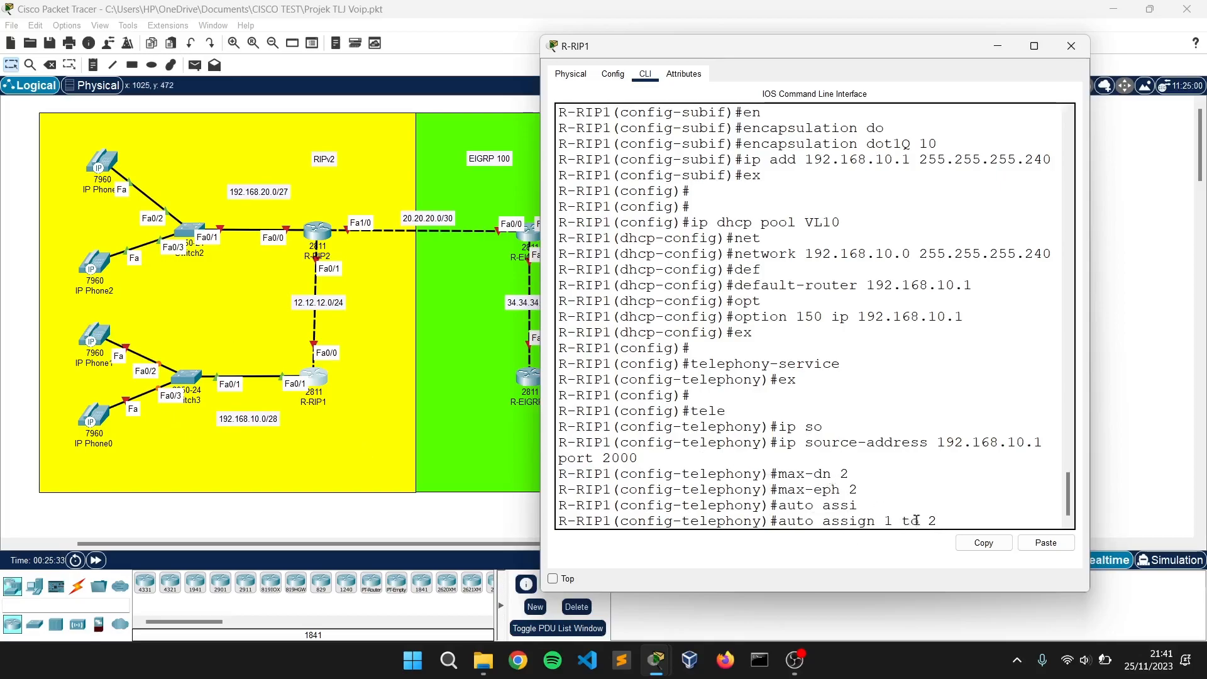
key("Return")
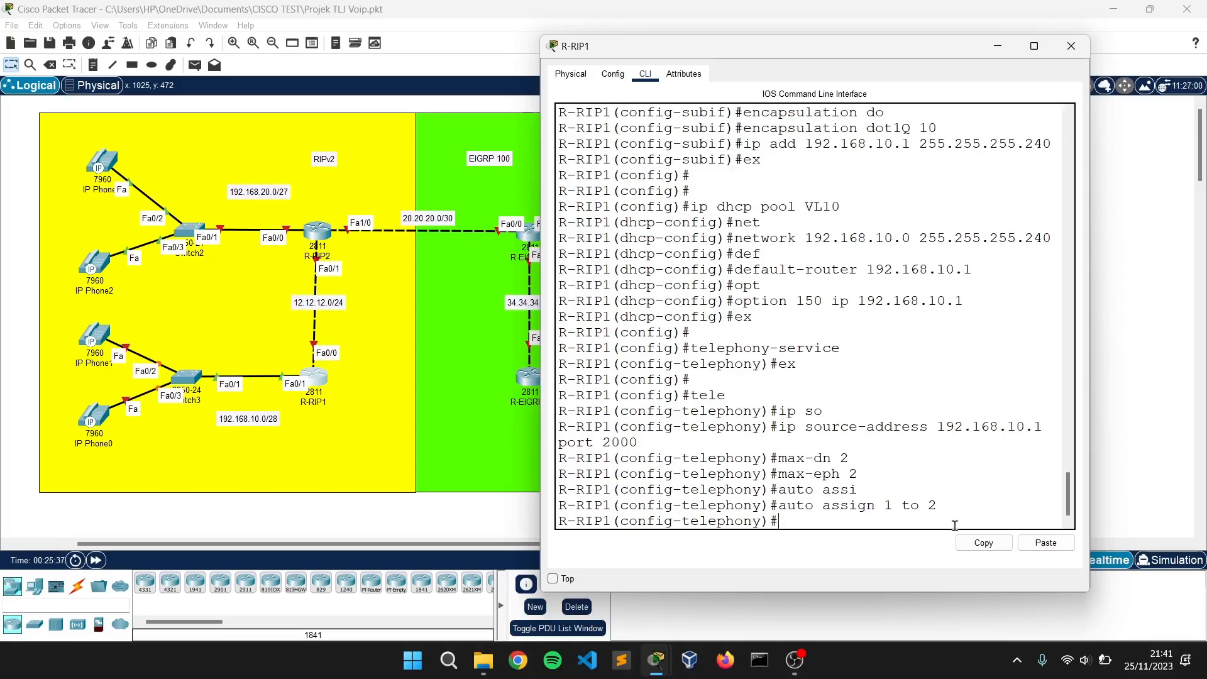
type("ex")
key("Return")
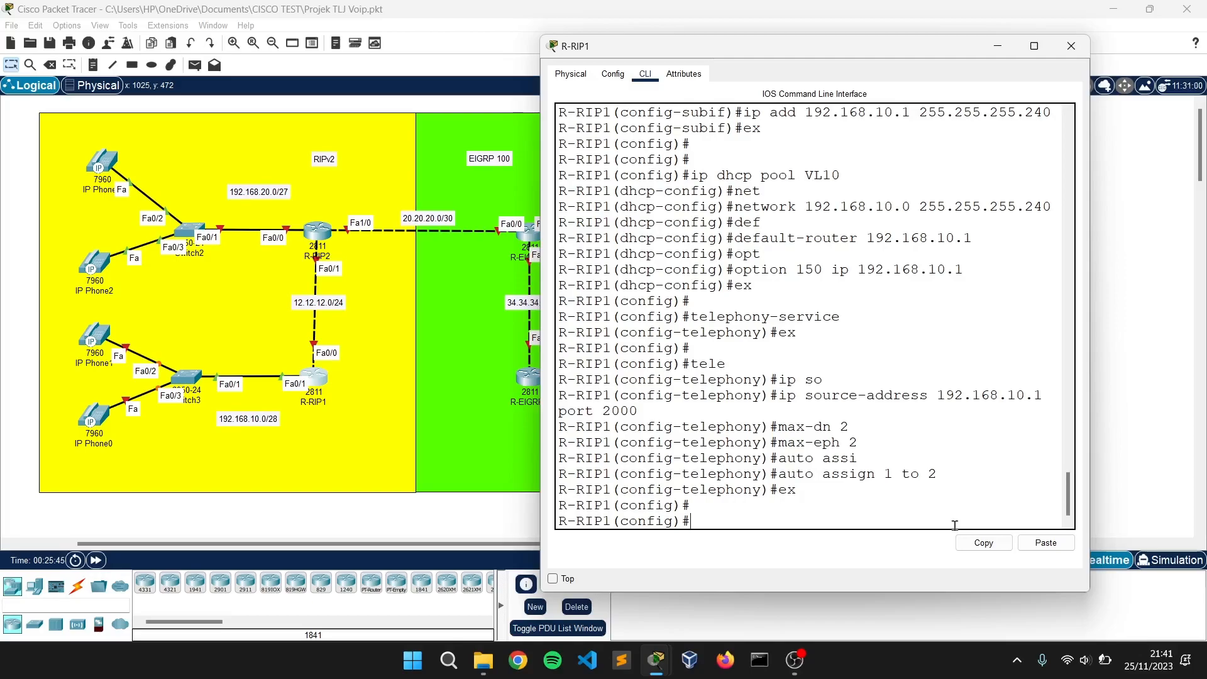
Create ephone-dn 1 and assign it number 100.
type("ephone-dn 1")
key("Return")
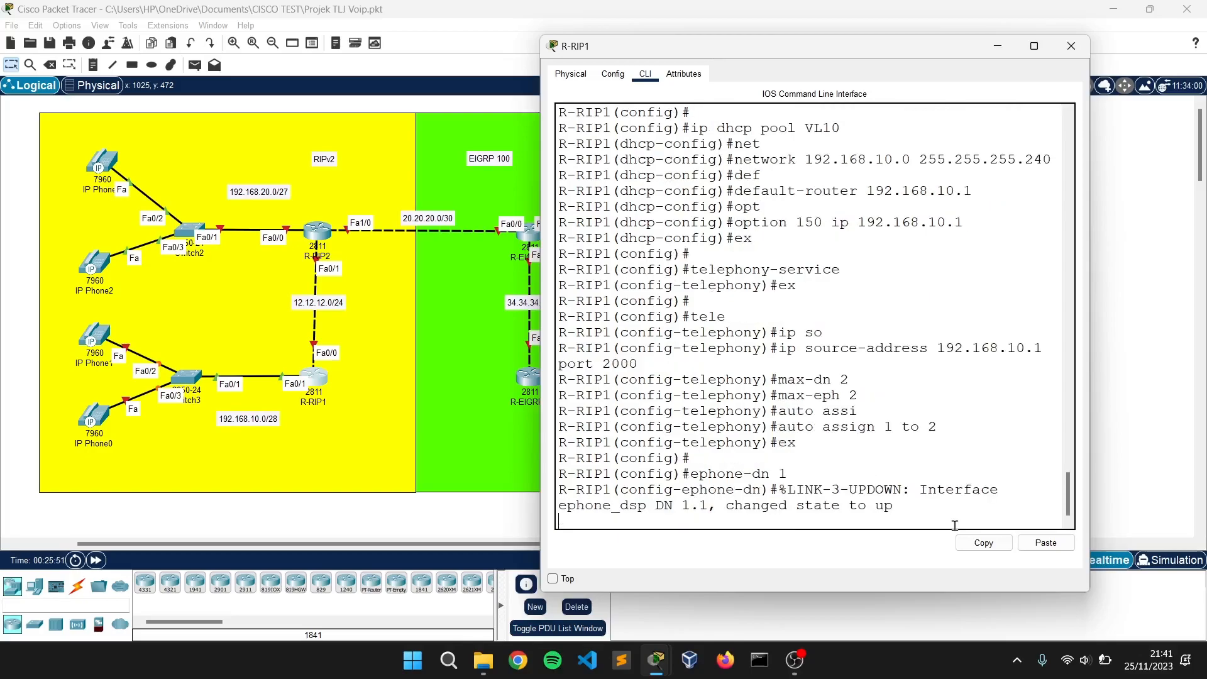
type("numb")
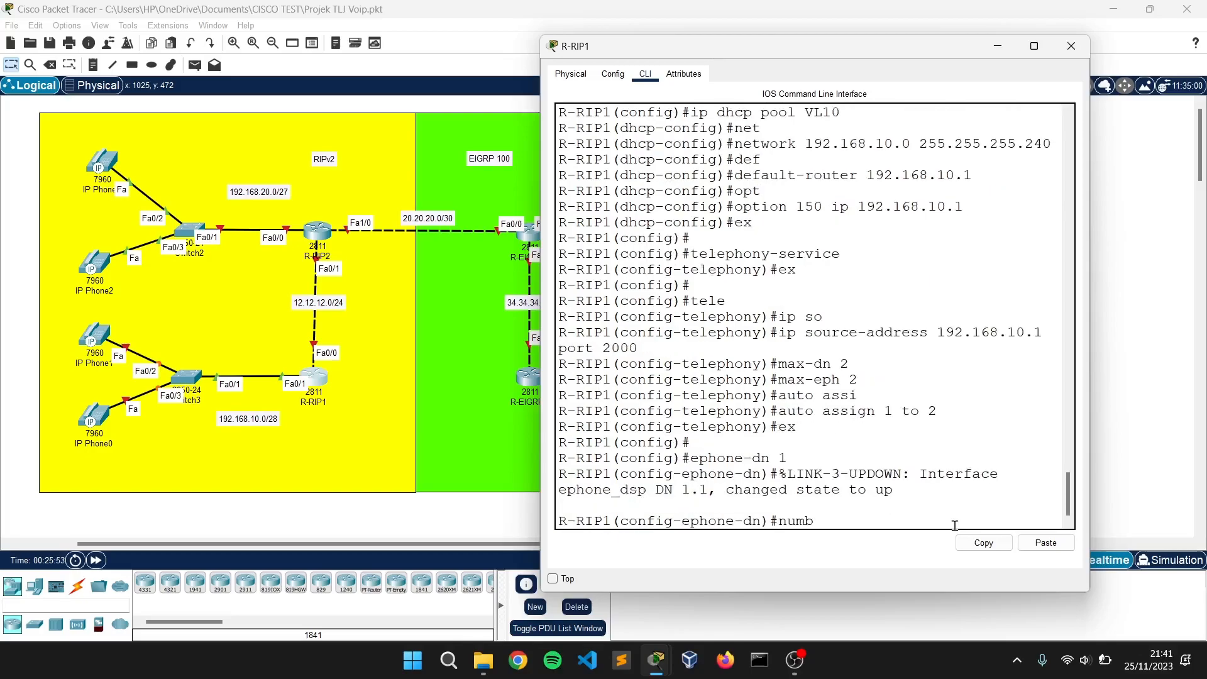
type("er 100")
key("Return")
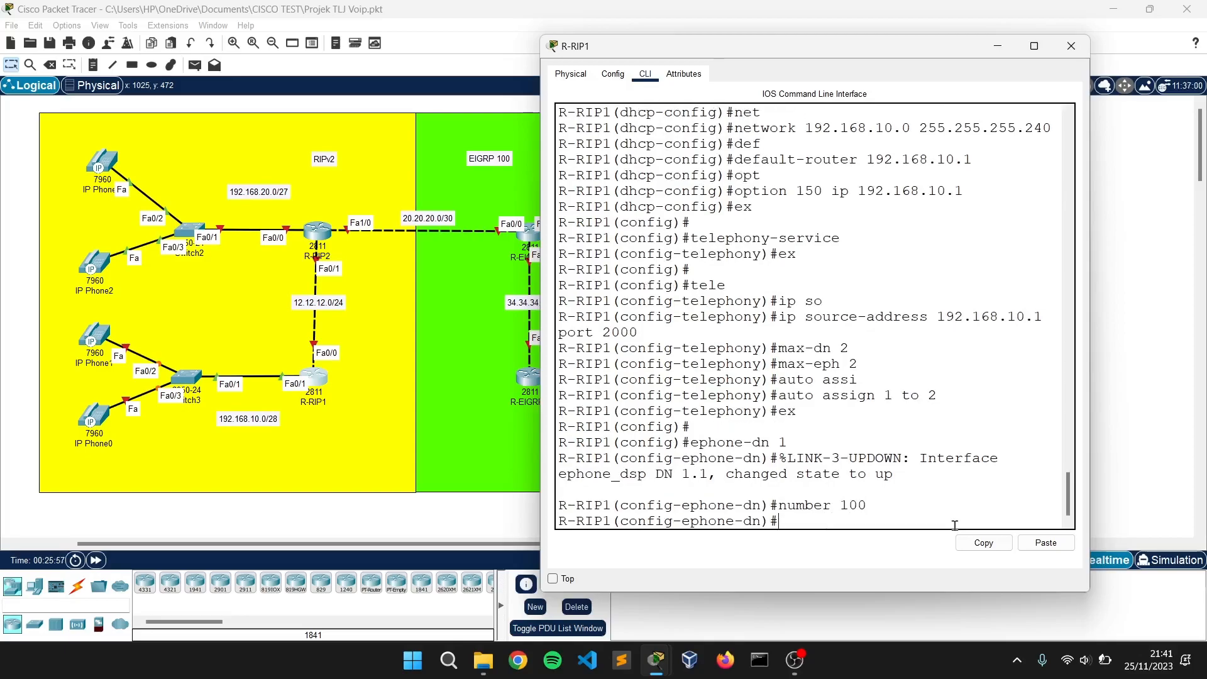
Create ephone-dn 2 with number 110, leave its configuration and close R-RIP1.
type("ephone")
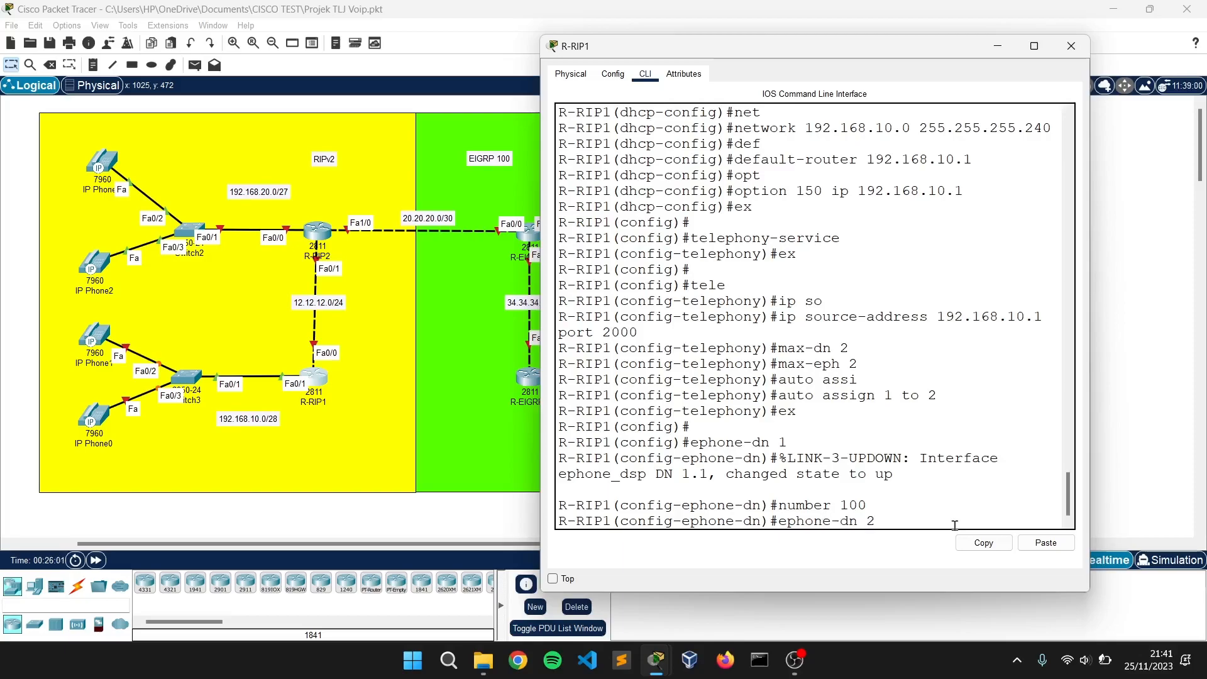
type("-dn 2")
key("Return")
type("num")
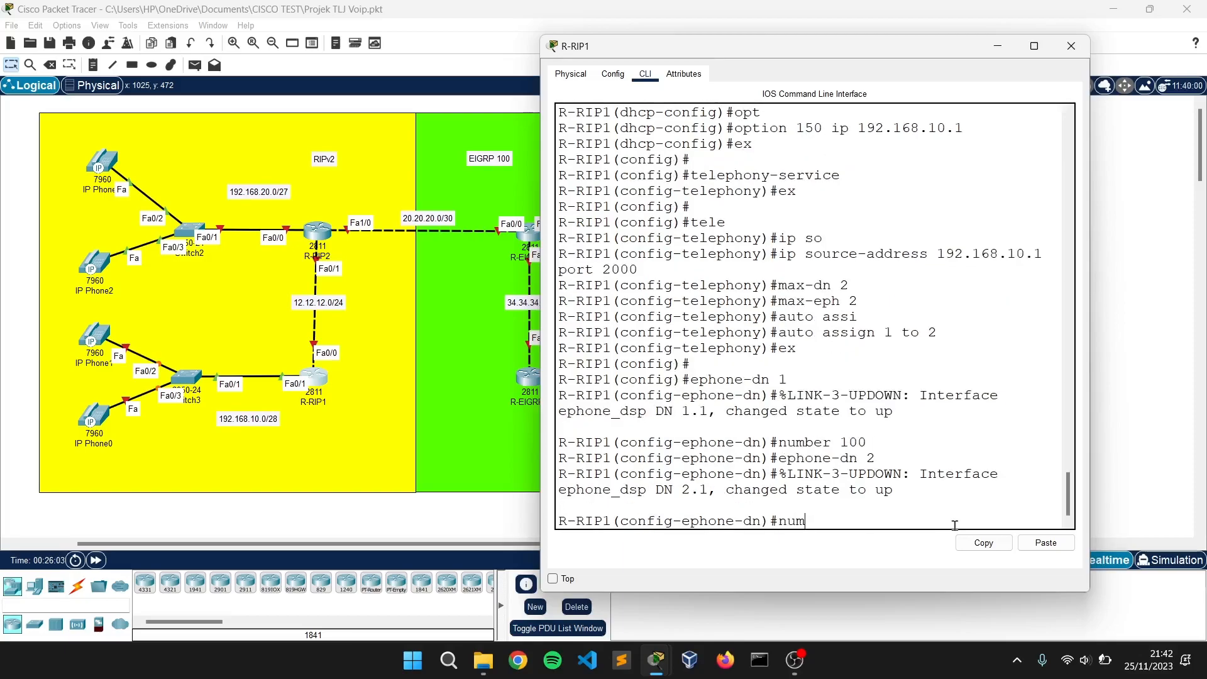
type(" 110")
key("Return")
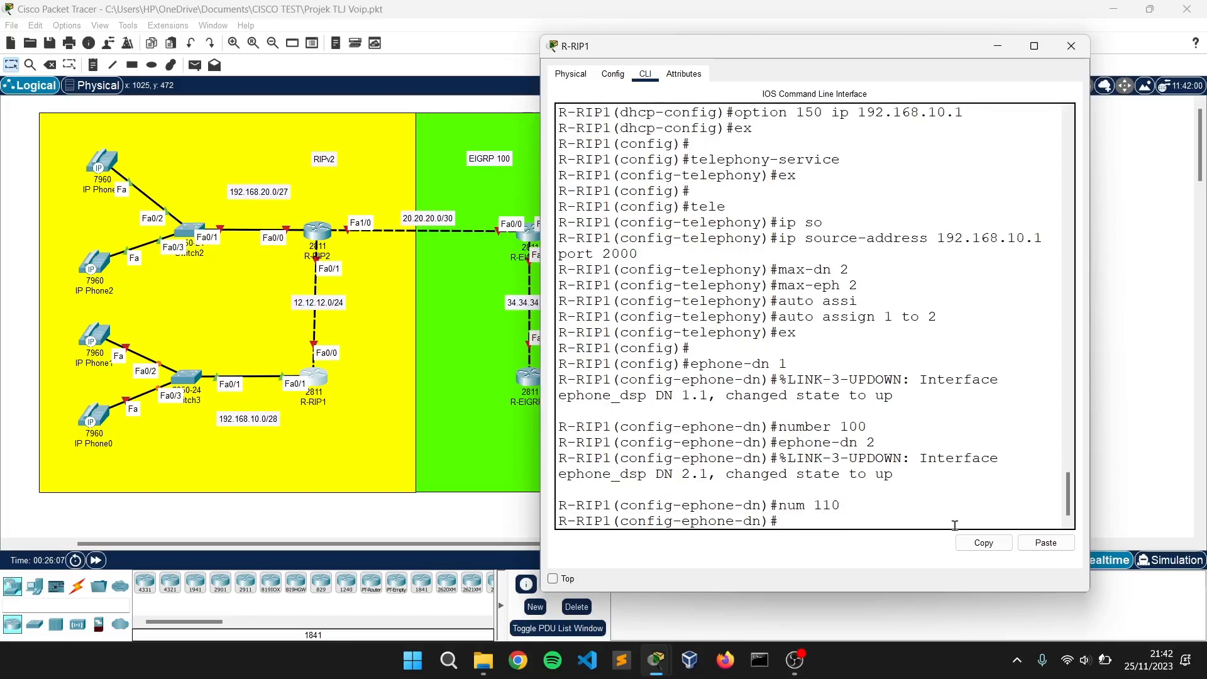
type("xe")
key("Return")
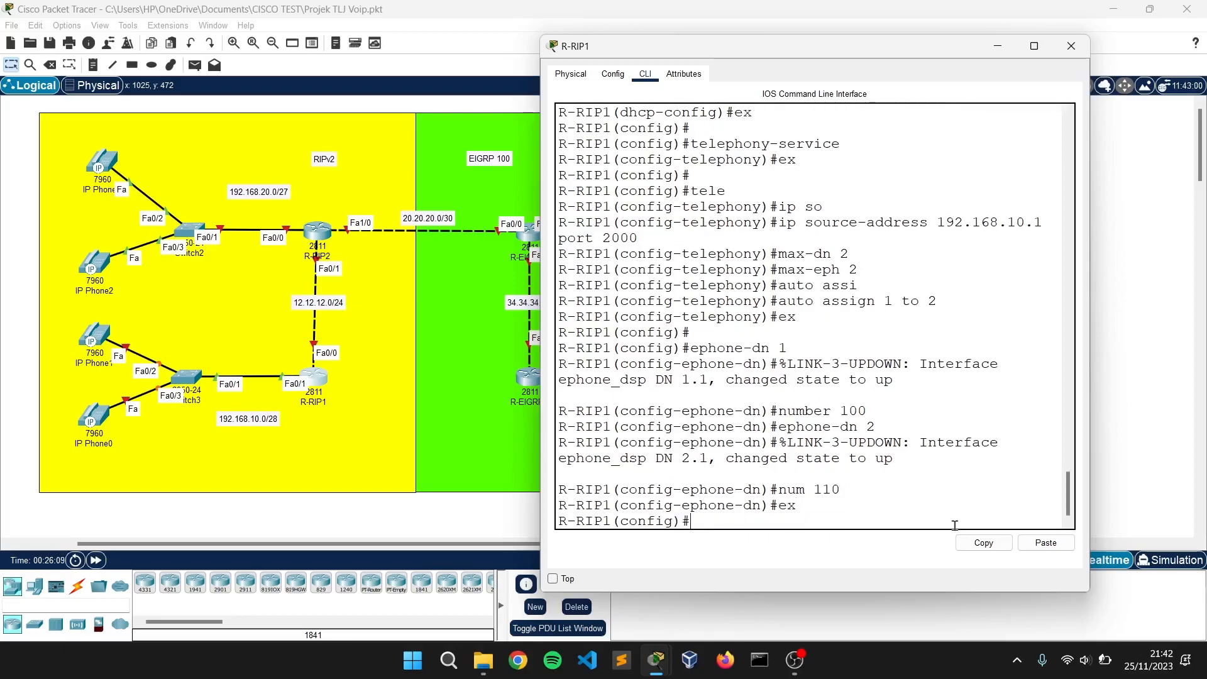
key("Return")
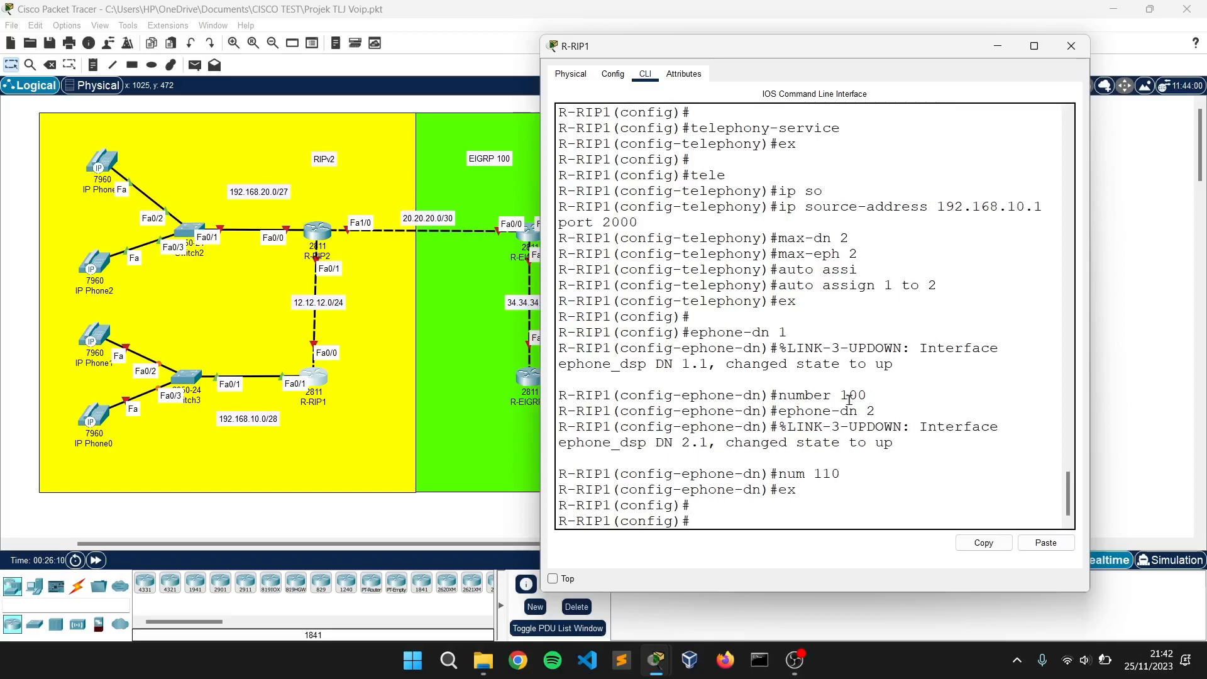
left_click_drag(773, 44, 820, 30)
left_click(1119, 32)
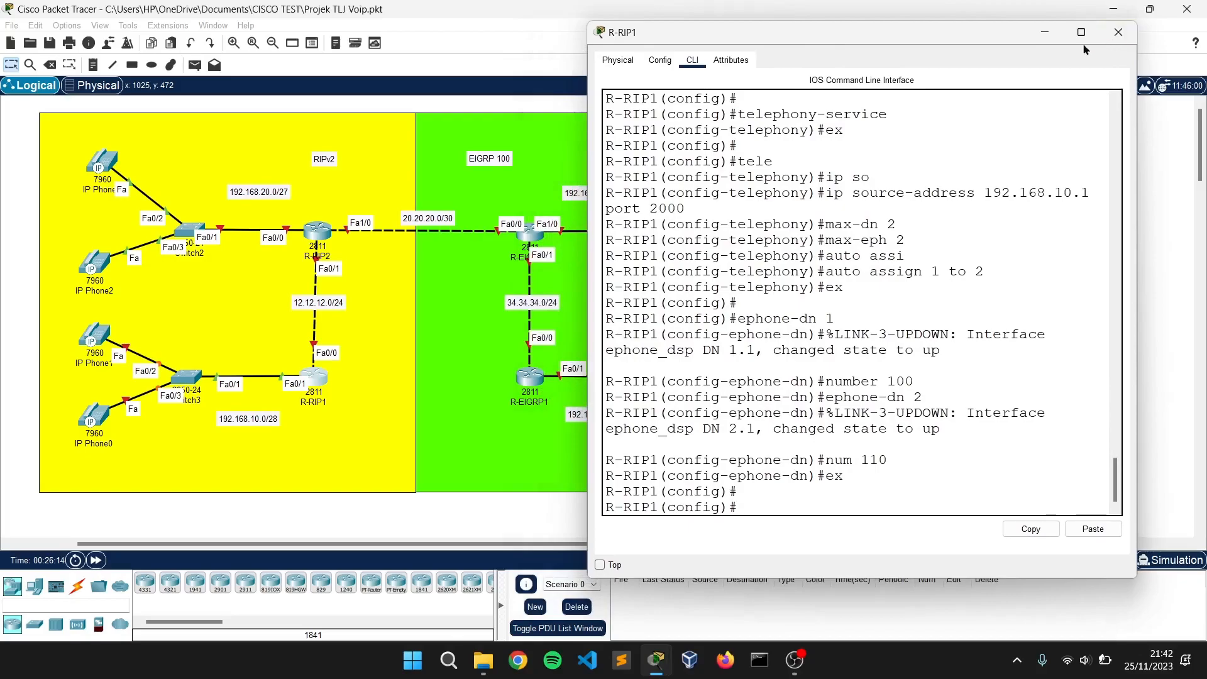
Open the command line of Switch3 and enter global configuration mode.
double_click(199, 378)
left_click_drag(521, 93, 662, 45)
left_click(657, 70)
left_click(667, 70)
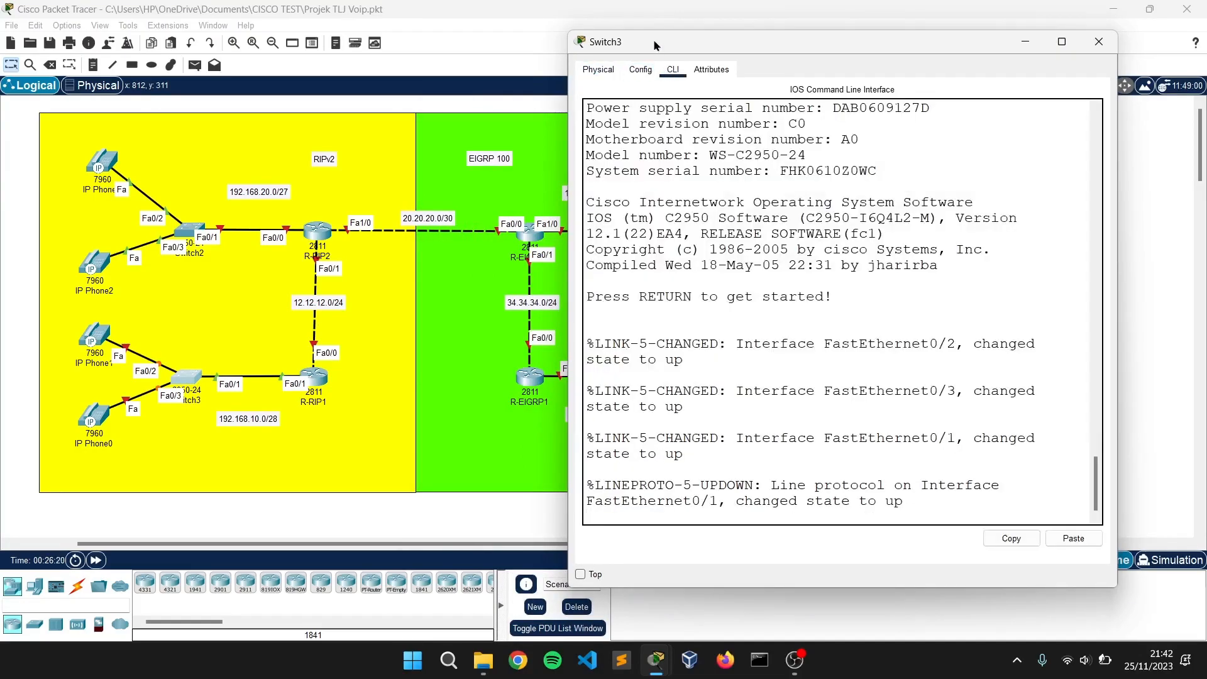
left_click_drag(658, 41, 637, 42)
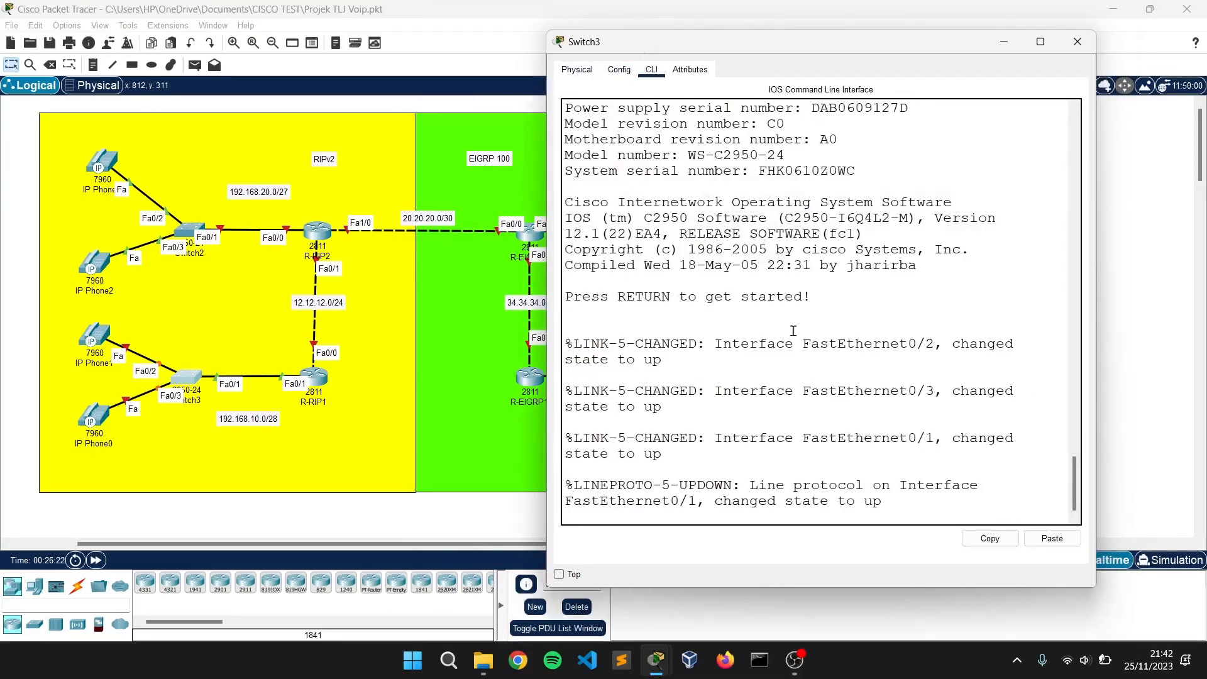
key("Return")
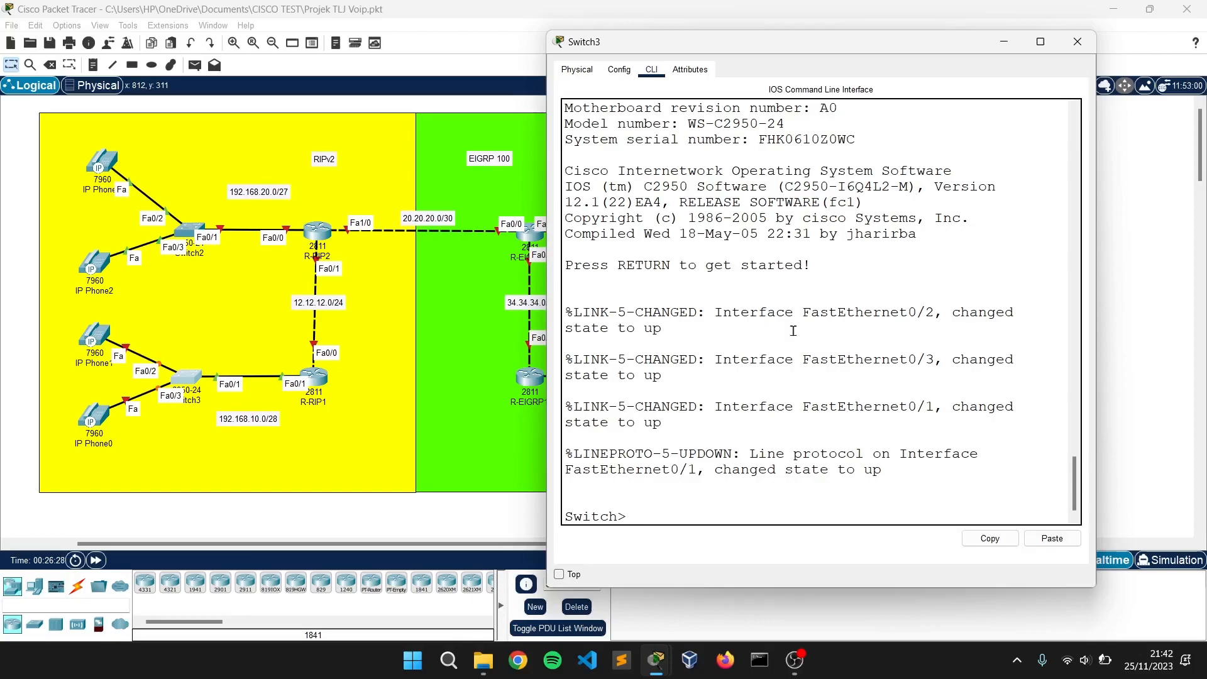
type("enable")
key("Return")
type("configure terminal")
key("Return")
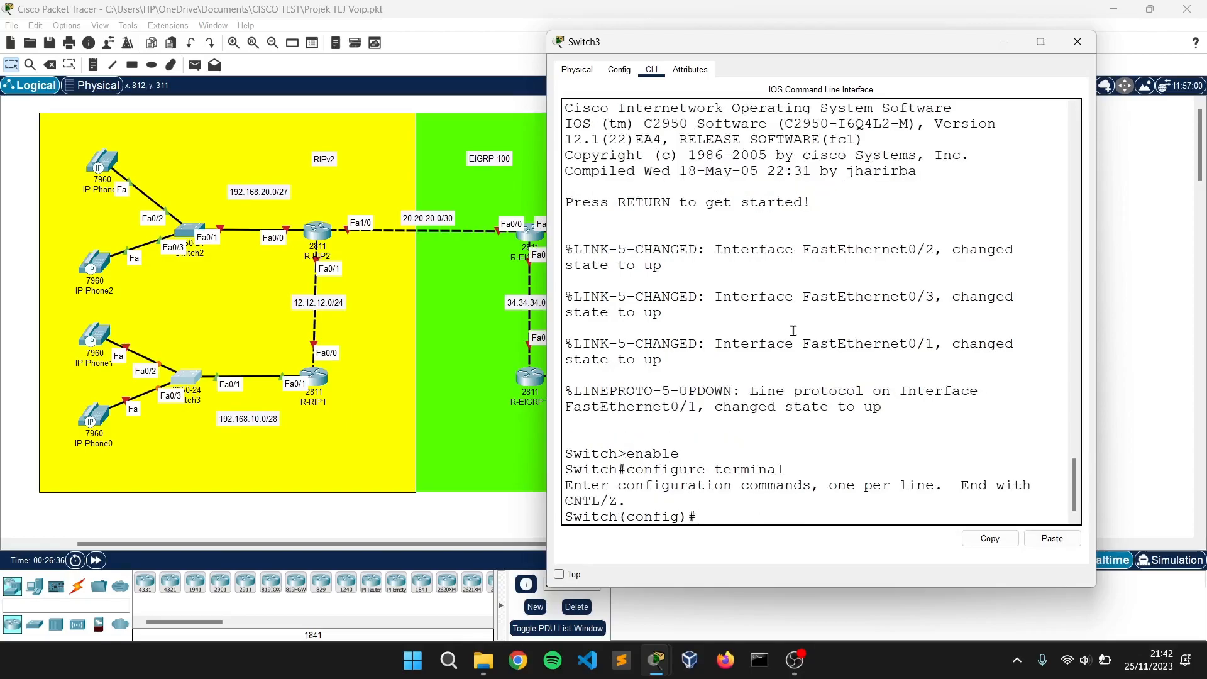
key("Return")
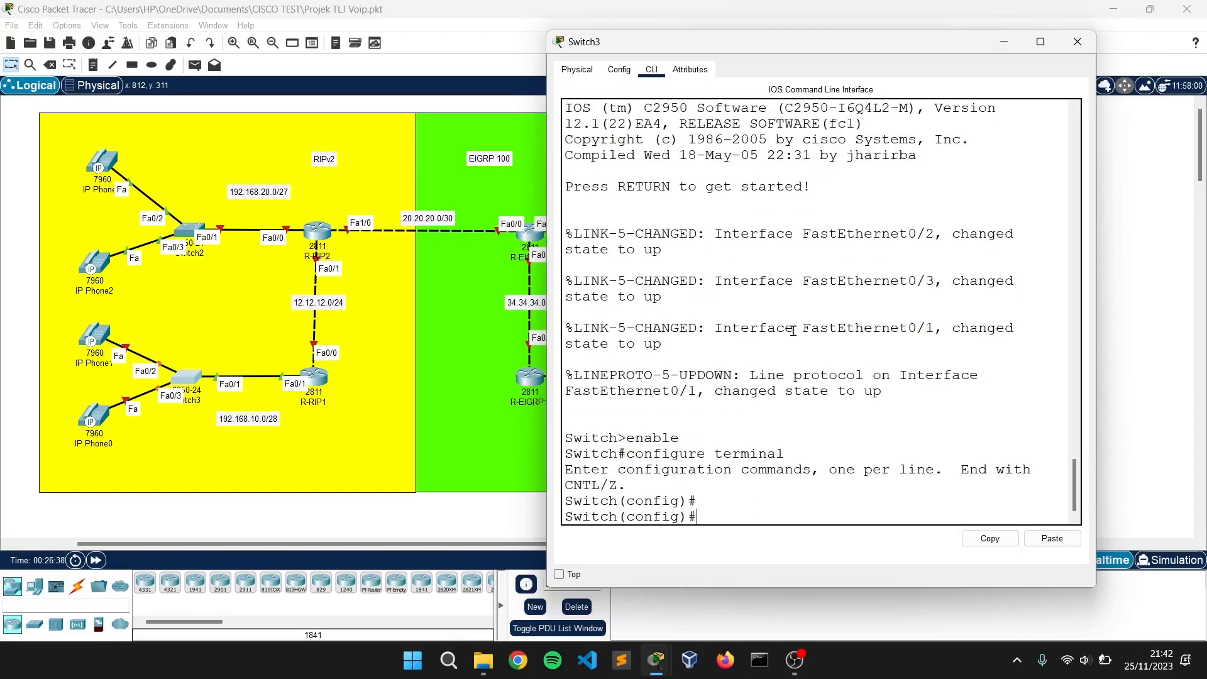
Set interface fa0/1 on Switch3 to switchport trunk mode.
left_click_drag(602, 48, 626, 48)
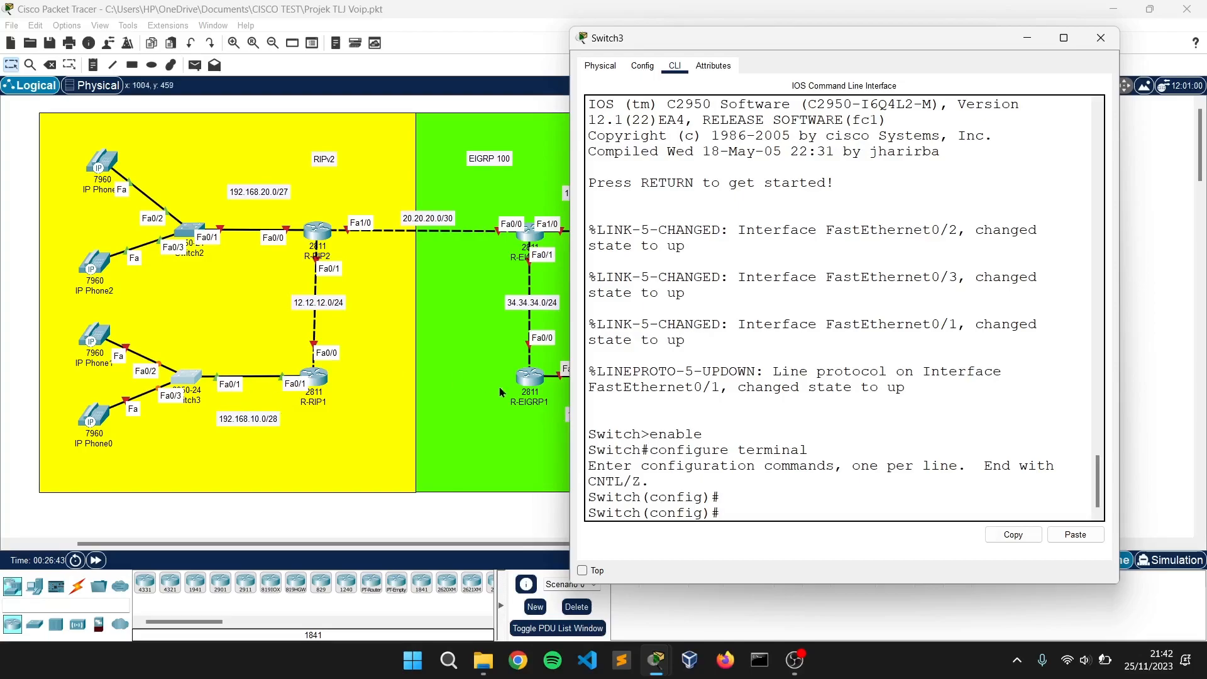
type("int fa0/1")
key("Return")
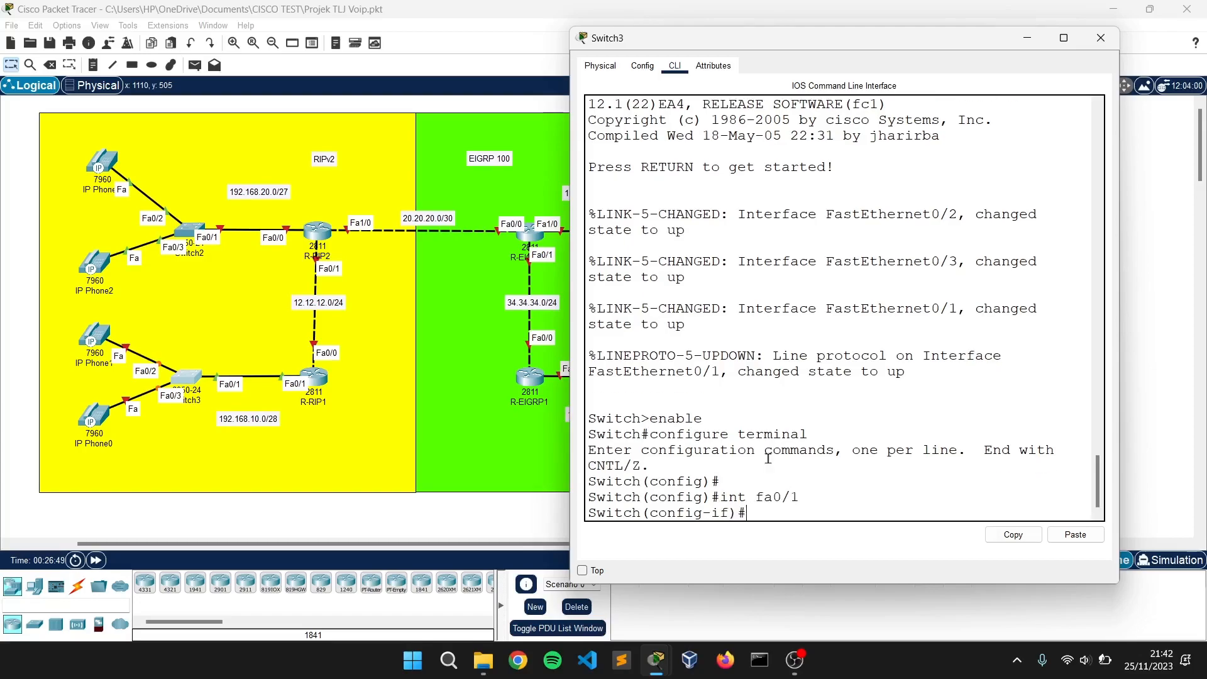
type("sw")
key("Tab")
type("mode ")
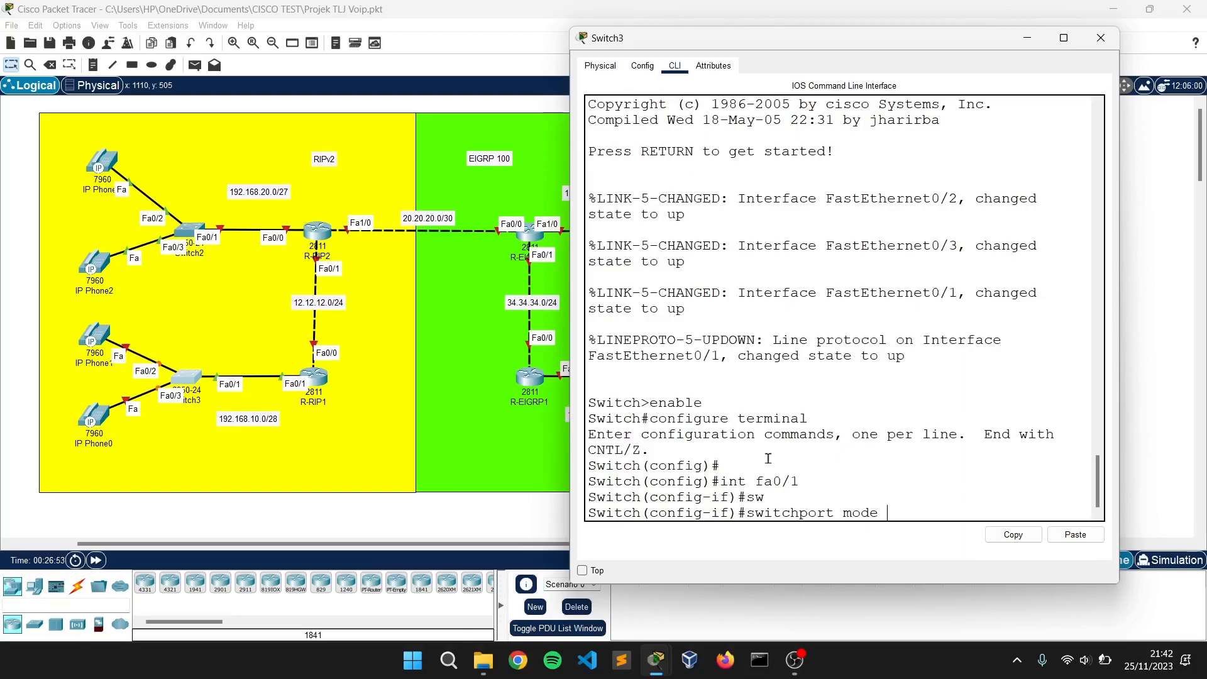
type("trunk")
key("Return")
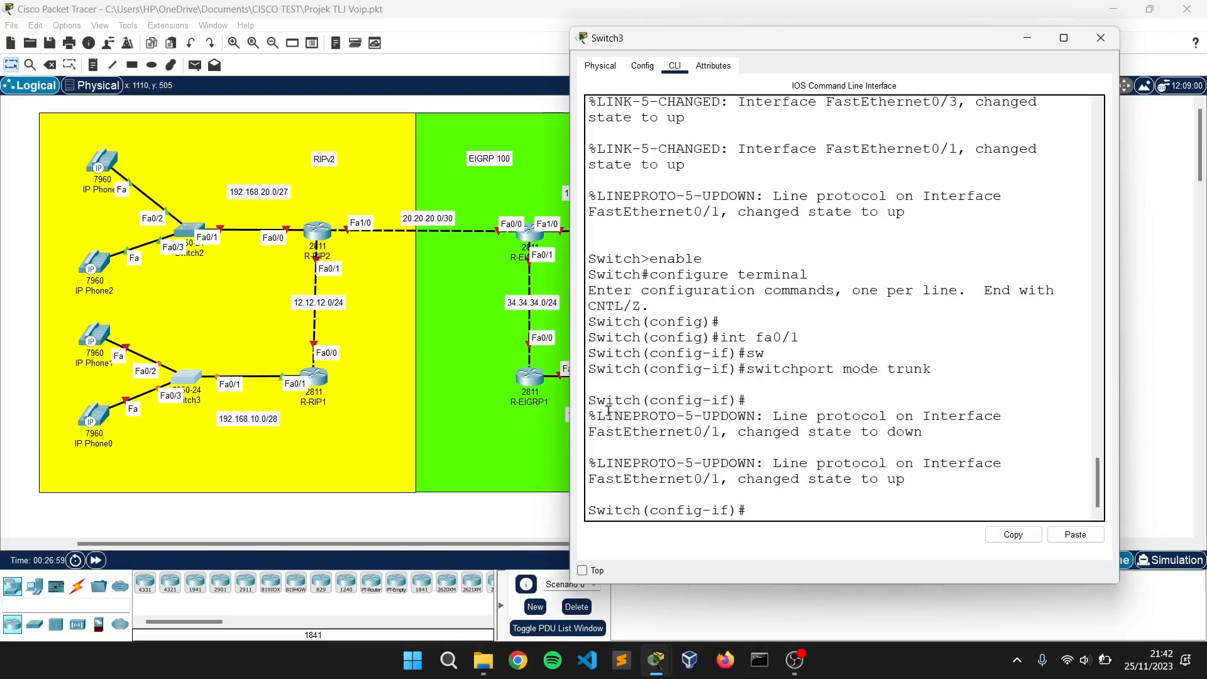
left_click_drag(592, 416, 917, 483)
left_click(827, 507)
Create VLAN 10 on Switch3 and return to global configuration mode.
left_click_drag(724, 40, 746, 39)
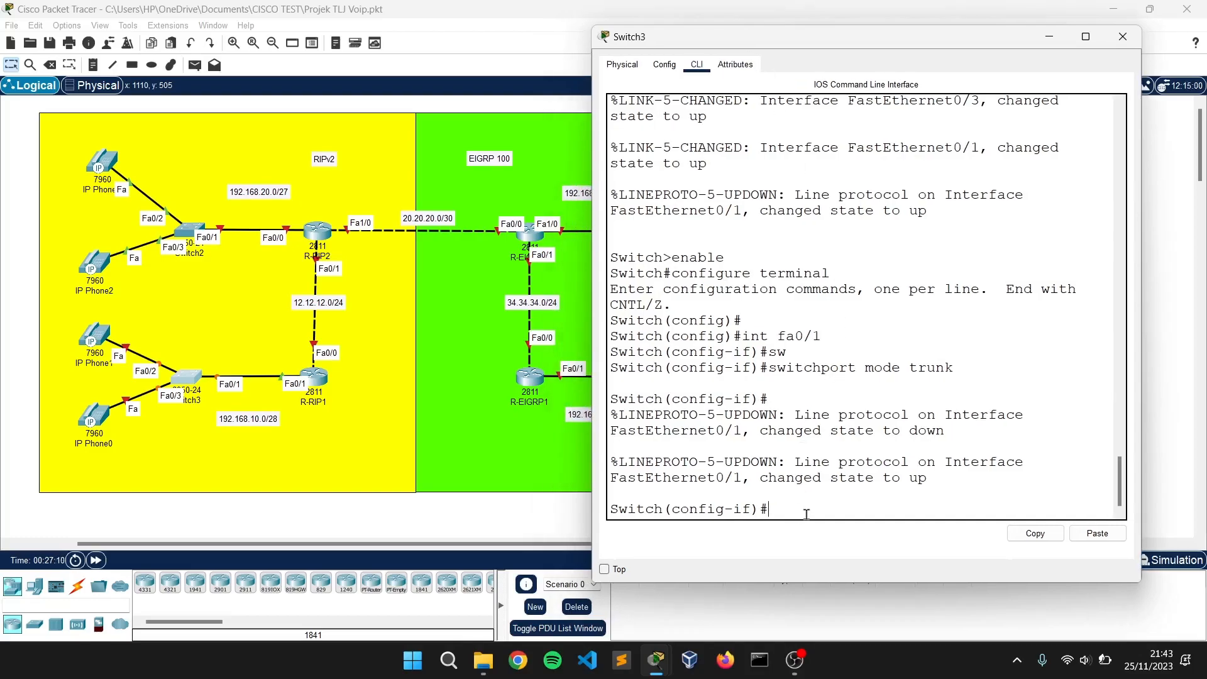
type("vlan 10")
key("Return")
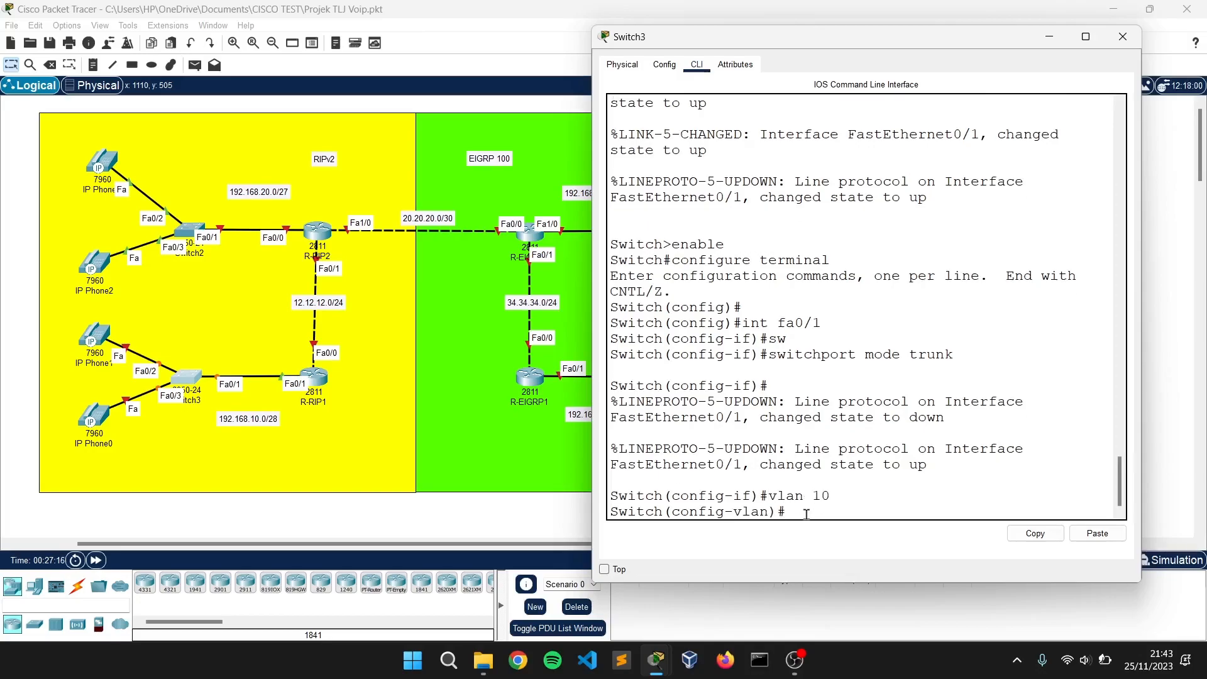
type("ex")
key("Return")
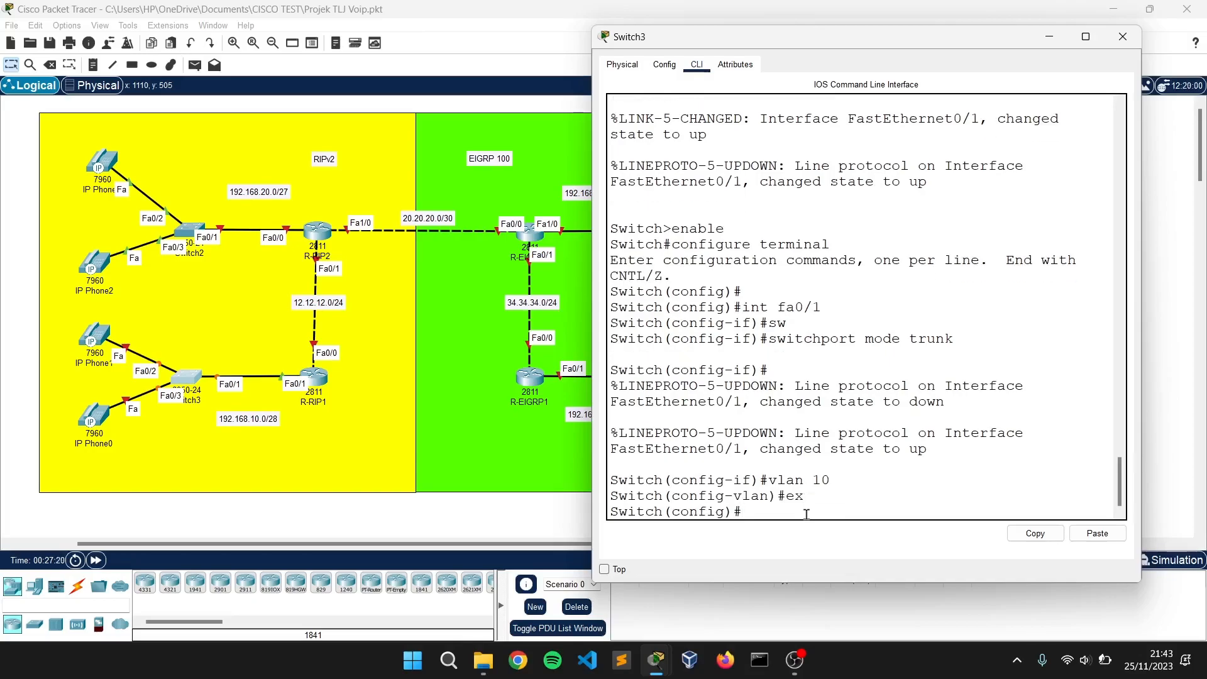
Display the brief VLAN list on Switch3 to check for VLAN 10 and its port assignments.
type("do show vlan brief")
key("Return")
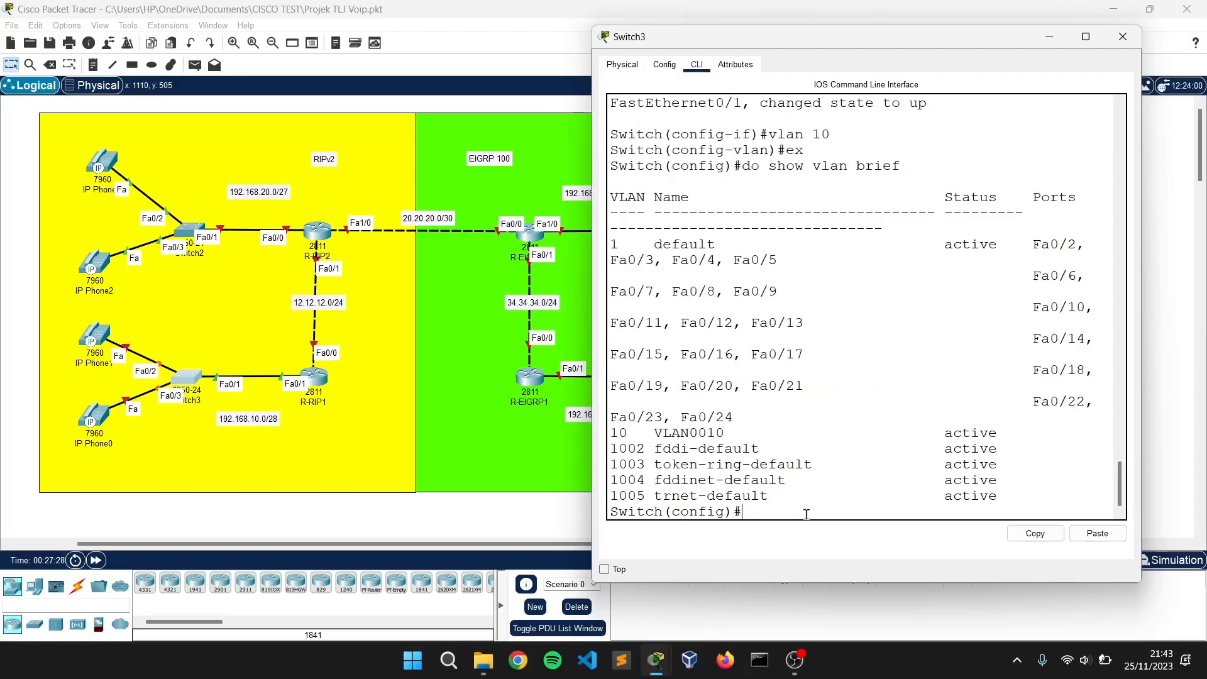
key("Return")
left_click_drag(739, 419, 654, 417)
left_click(753, 509)
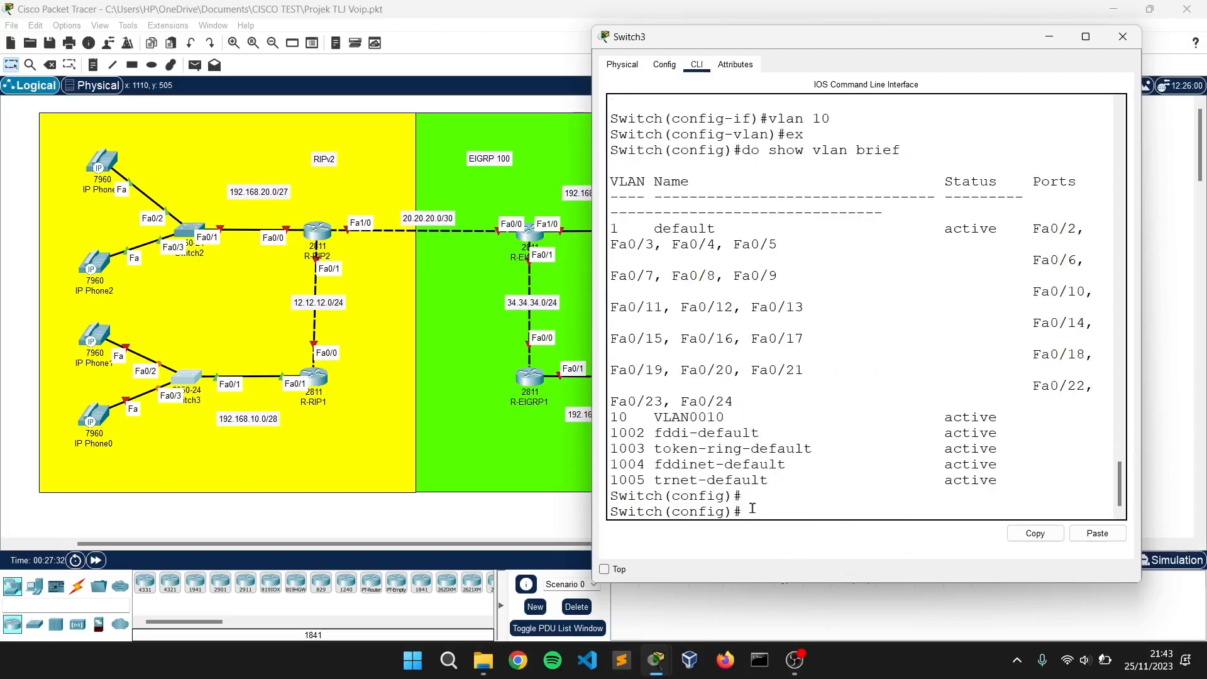
Move IP Phone1 and IP Phone0 slightly farther away from Switch3 in the topology.
mouse_move(95, 343)
left_mouse_down()
mouse_move(88, 326)
mouse_move(88, 338)
left_mouse_up()
left_click_drag(91, 425, 84, 433)
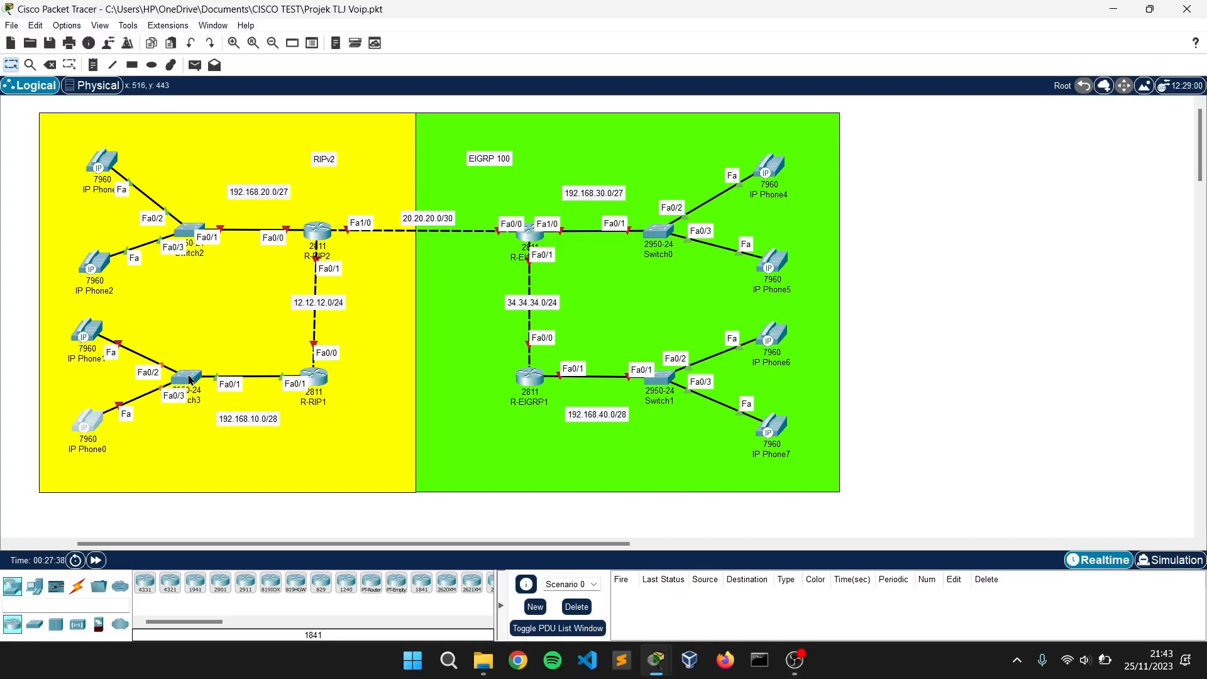
left_click_drag(88, 424, 84, 432)
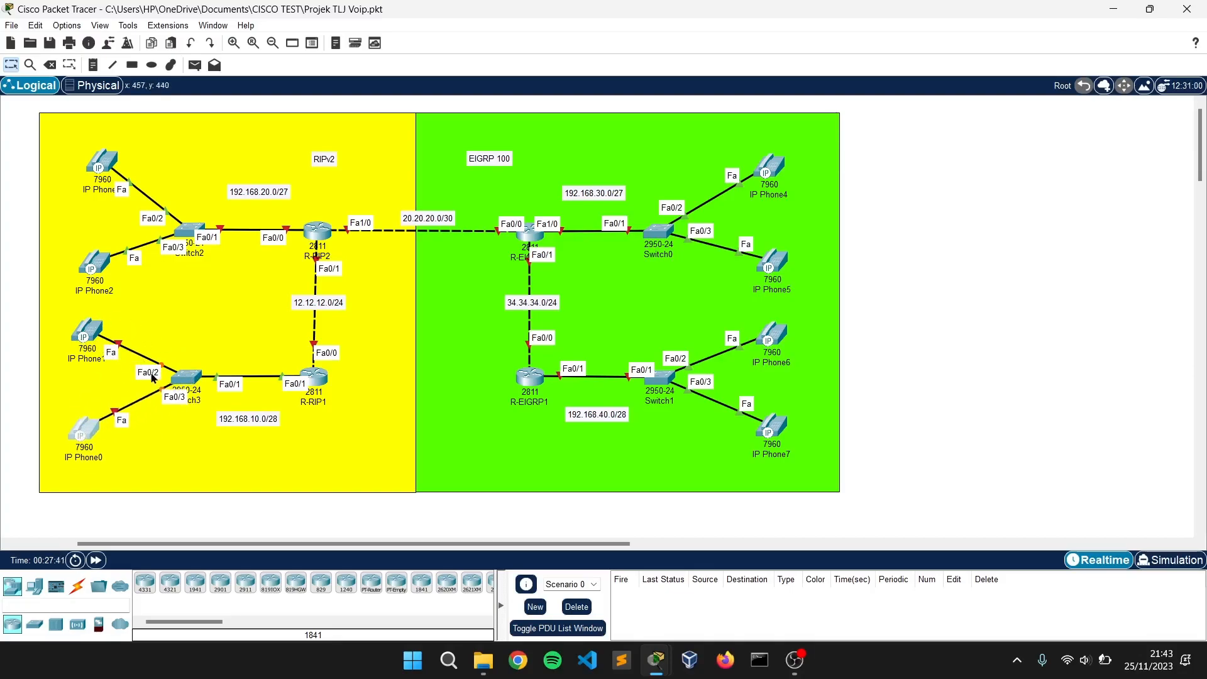
Enter configuration of interface range fa0/2-3 on Switch3 and place IP Phone1 slightly higher in the topology.
left_click(186, 377)
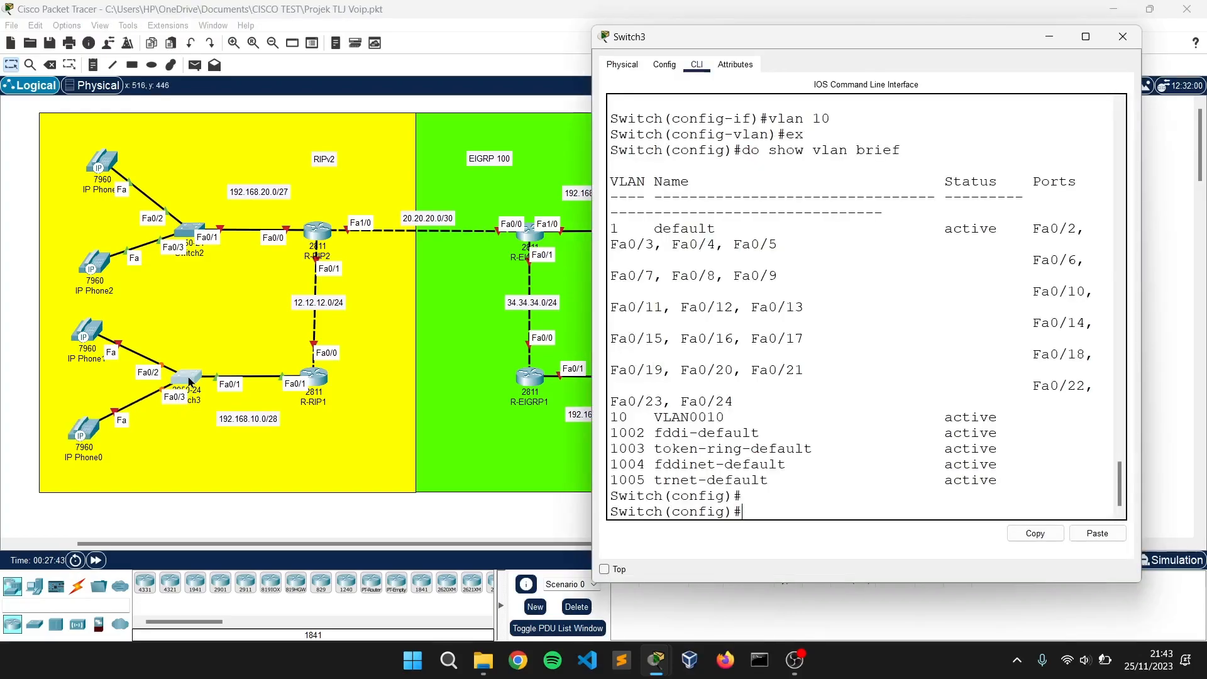
left_click_drag(715, 47, 713, 45)
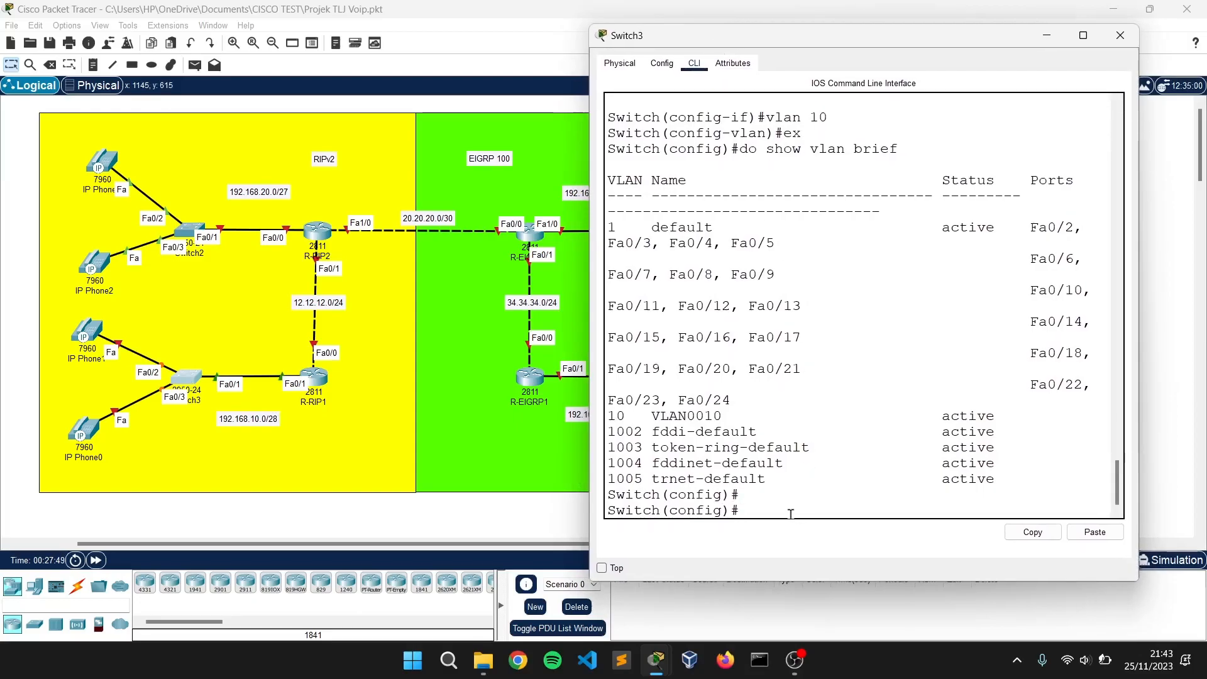
type("int  mange fa0/2")
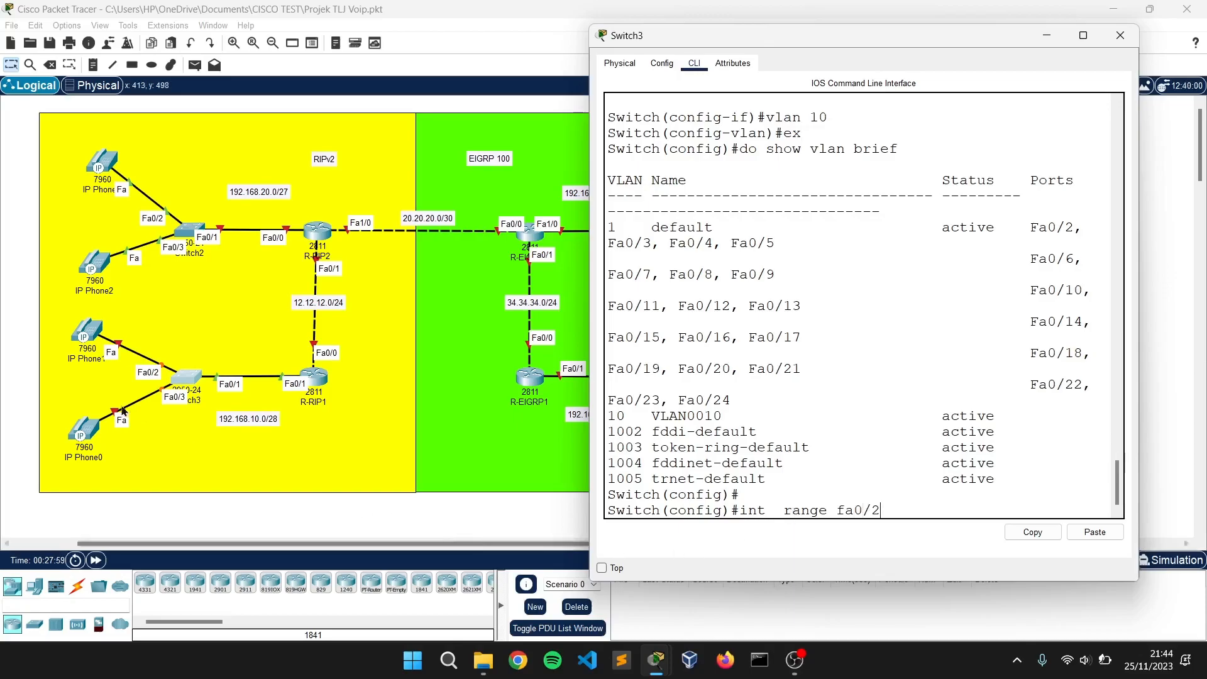
left_click_drag(86, 333, 85, 316)
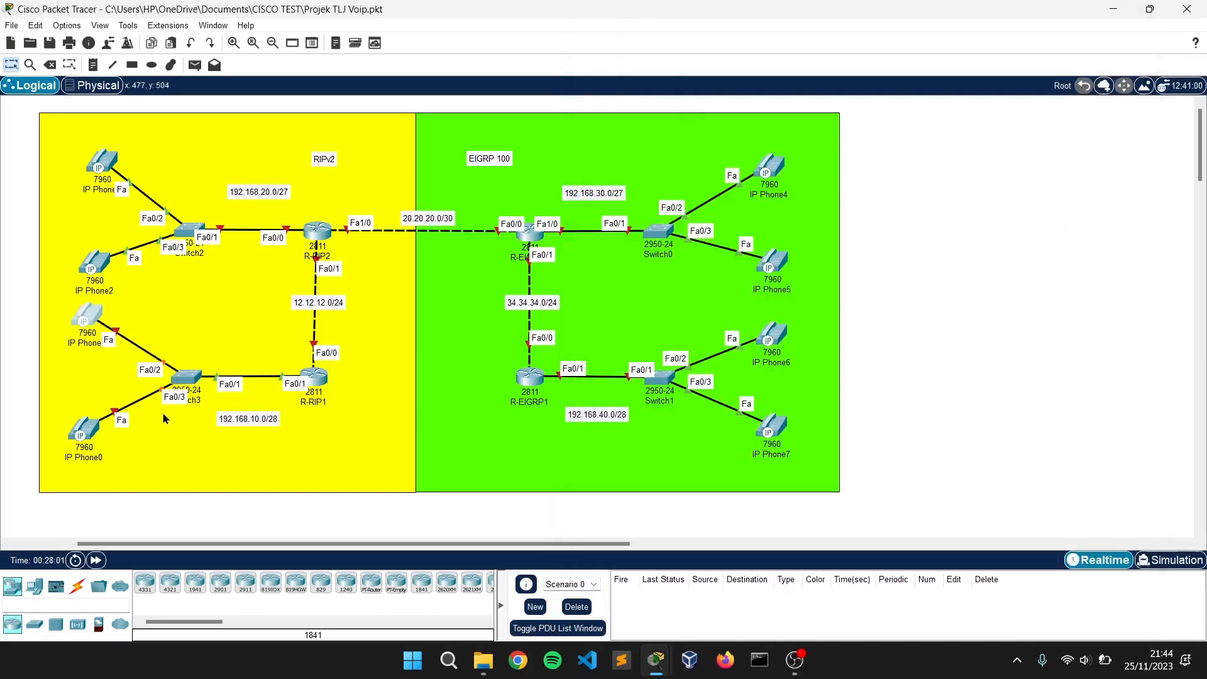
left_click(181, 374)
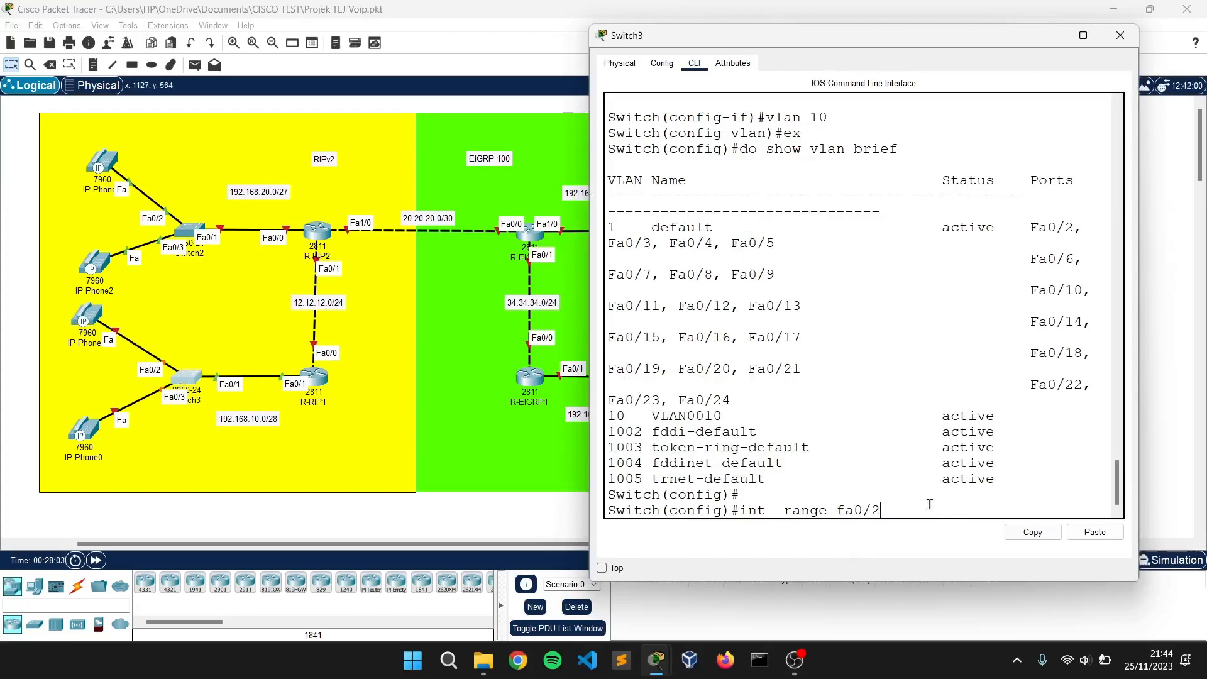
key("Return")
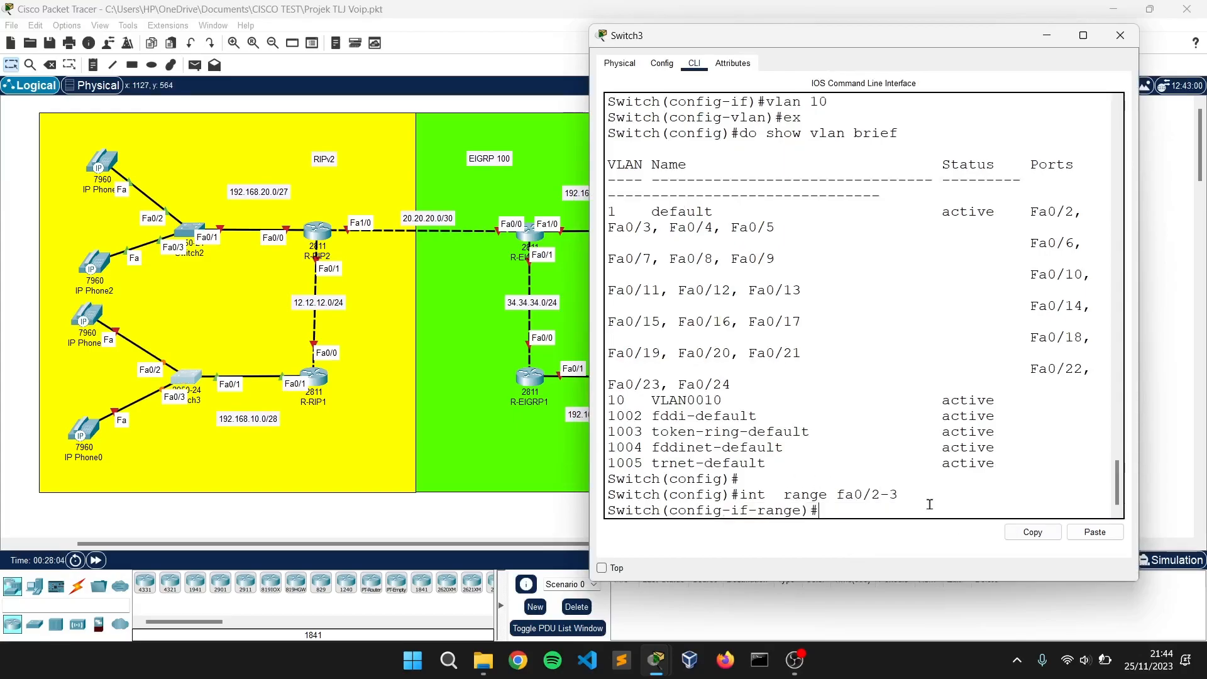
Assign voice VLAN 10 to the fa0/2-3 ports, leave the interface range configuration and close Switch3.
type("sw")
key("Tab")
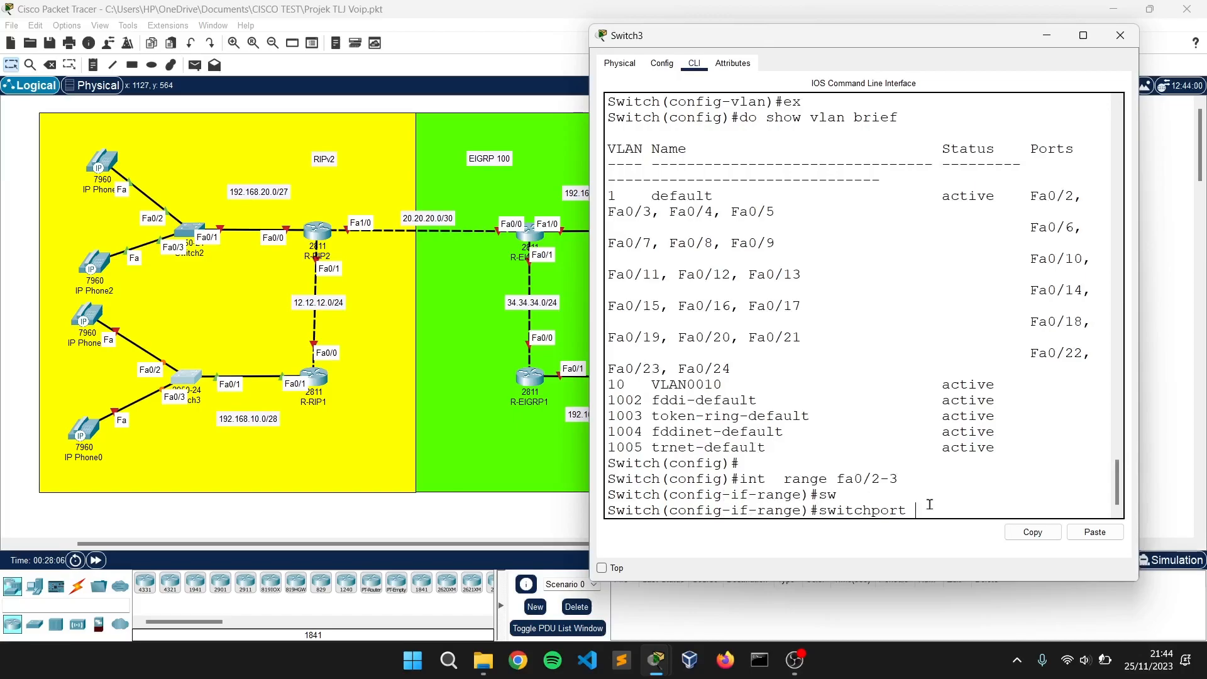
type("voi")
key("Tab")
type("vlan 10")
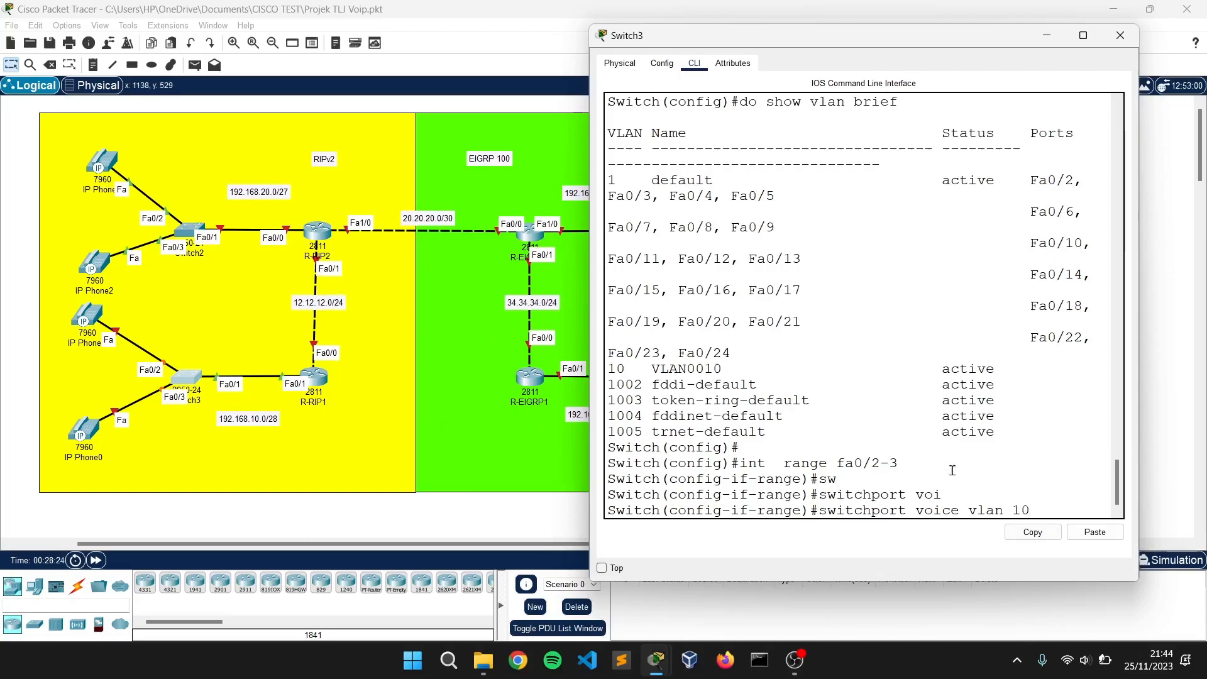
key("Return")
type("ex")
key("Return")
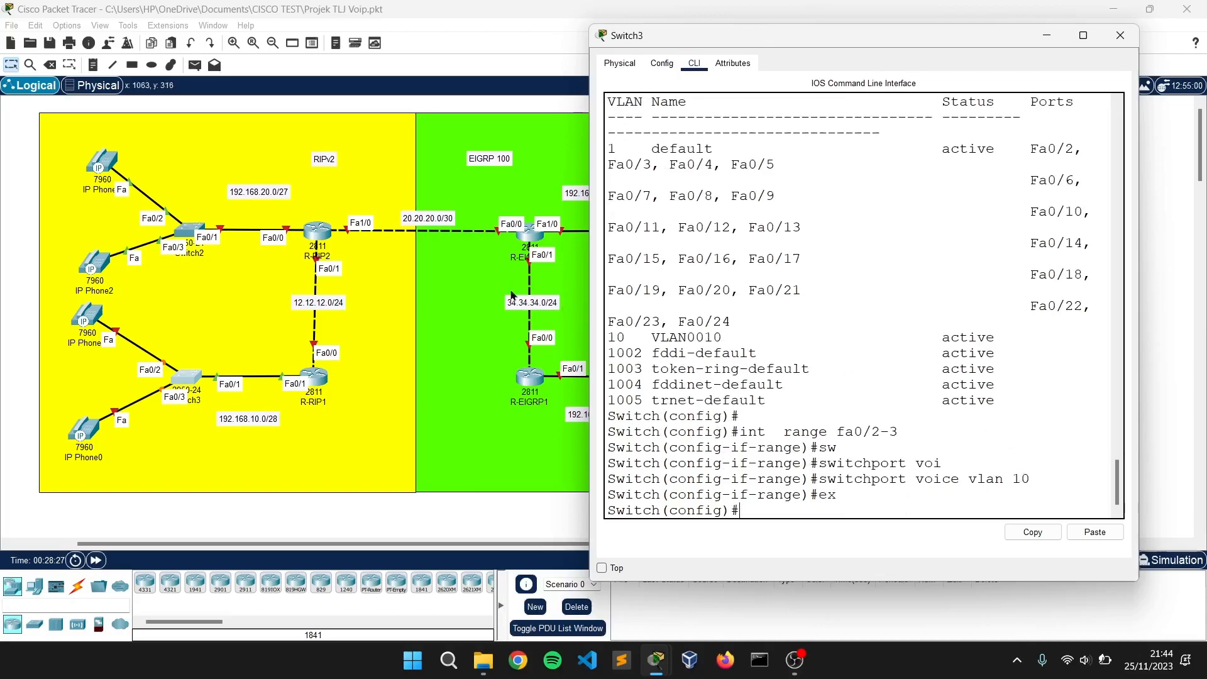
left_click(1120, 36)
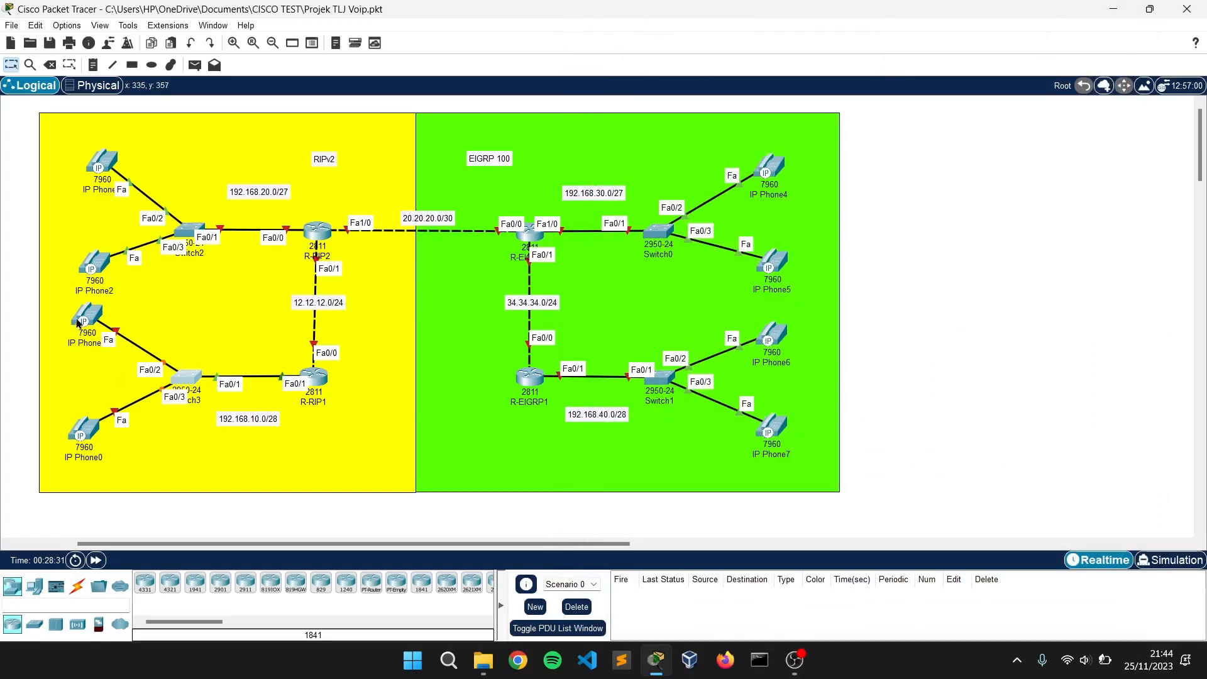
Open IP Phone1 and plug the IP_PHONE_POWER_ADAPTER into its power port.
left_click(83, 316)
left_click_drag(478, 97, 576, 71)
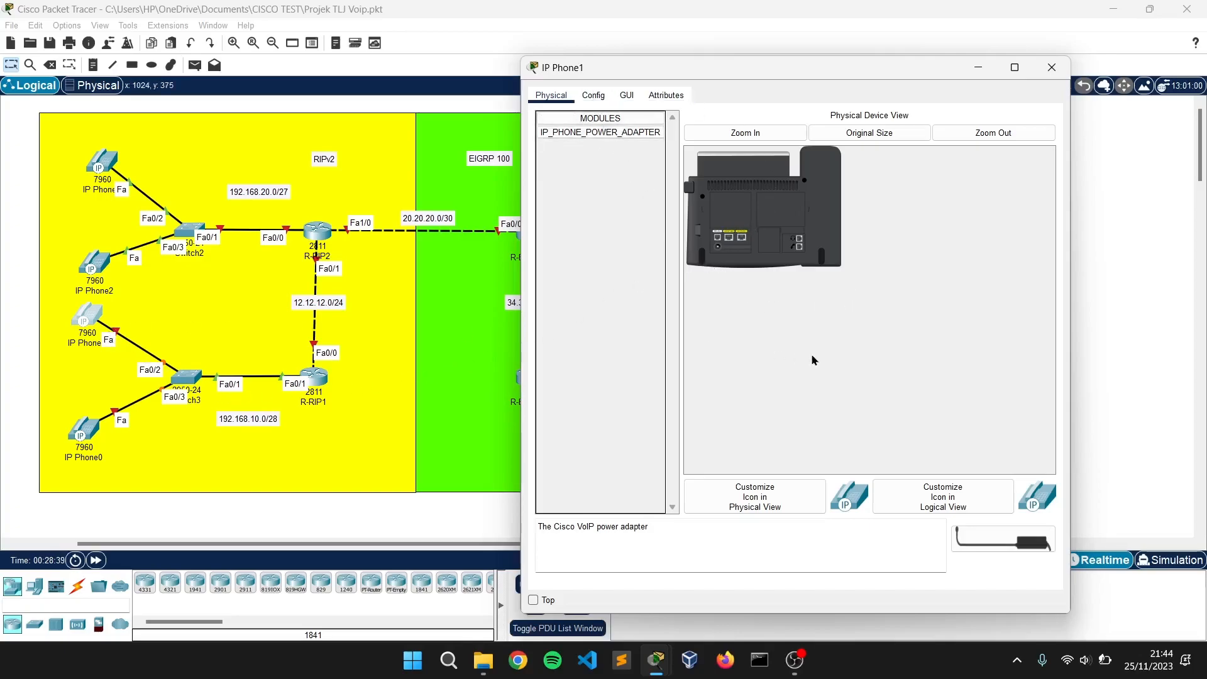
mouse_move(756, 76)
left_mouse_down()
mouse_move(739, 84)
mouse_move(776, 66)
left_mouse_up()
left_click_drag(1026, 538, 737, 239)
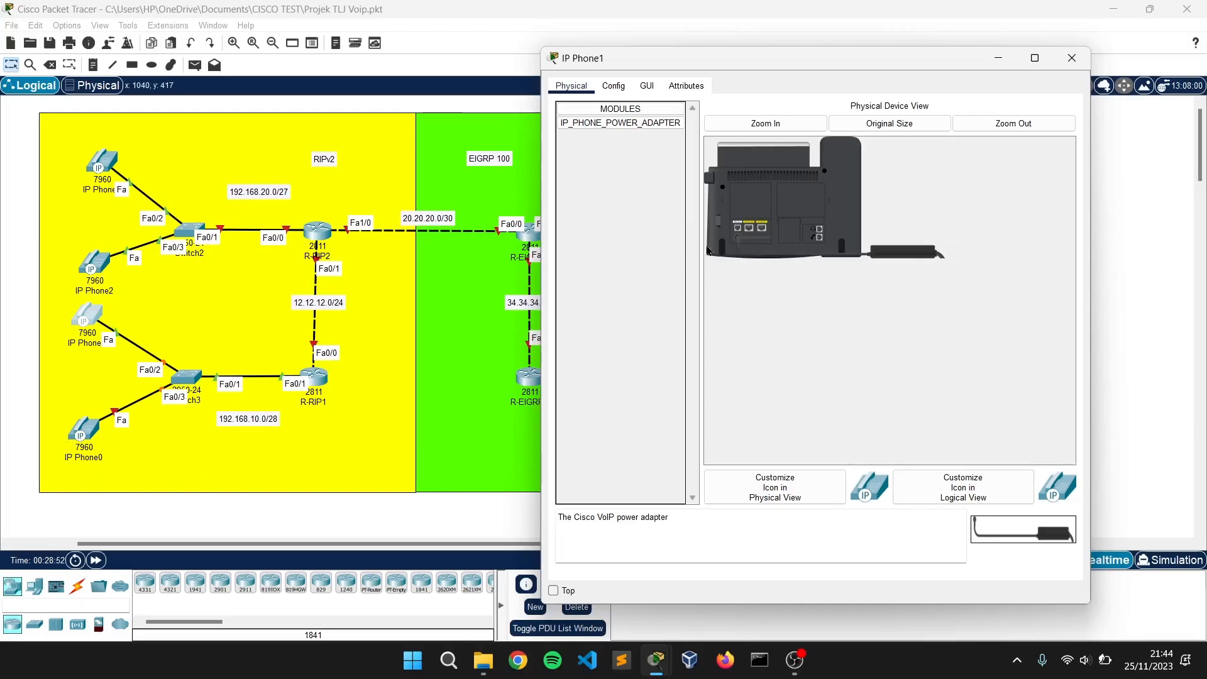
Open IP Phone0, plug the IP_PHONE_POWER_ADAPTER into its power port and close the phone.
left_click(81, 442)
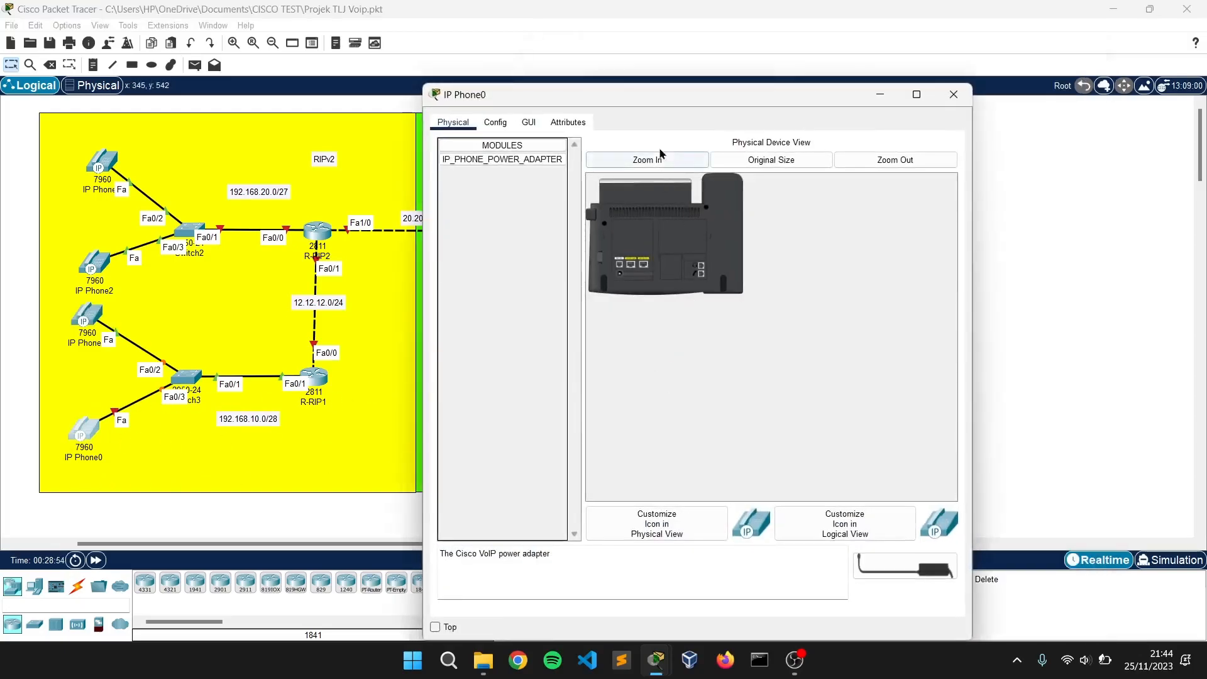
left_click_drag(679, 104, 868, 69)
left_click_drag(1121, 533, 811, 238)
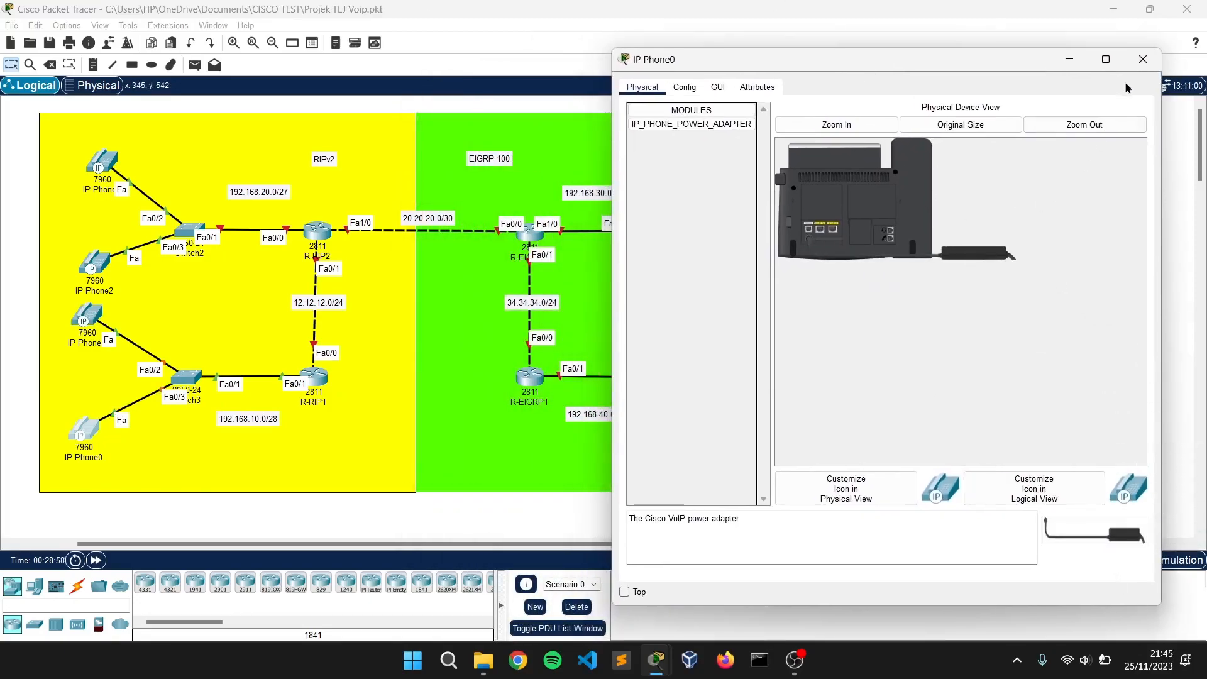
left_click(1143, 60)
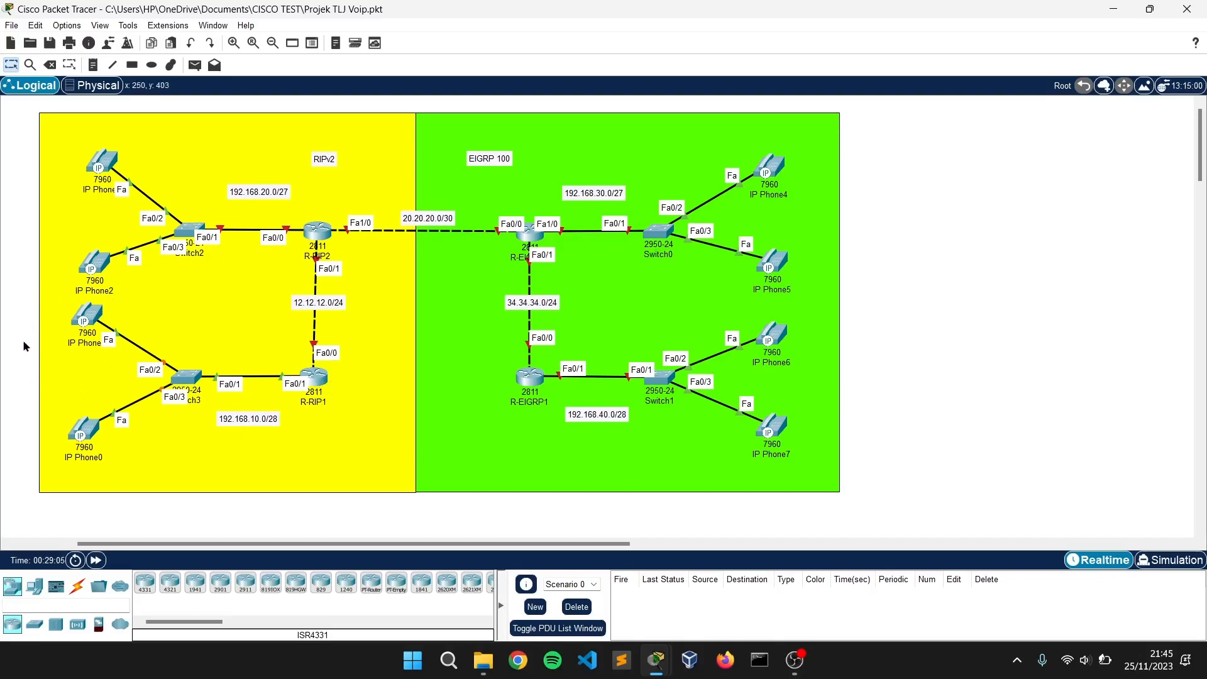
Check the registration status on IP Phone1's display and close the phone.
left_click(104, 321)
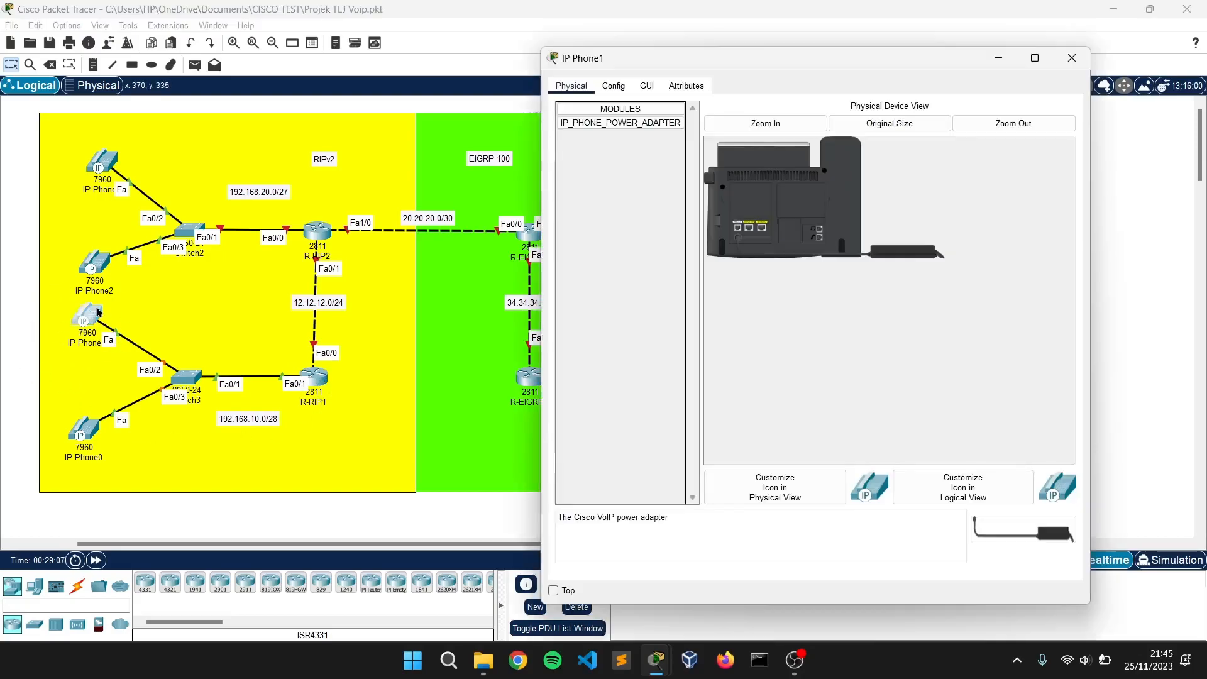
left_click(648, 87)
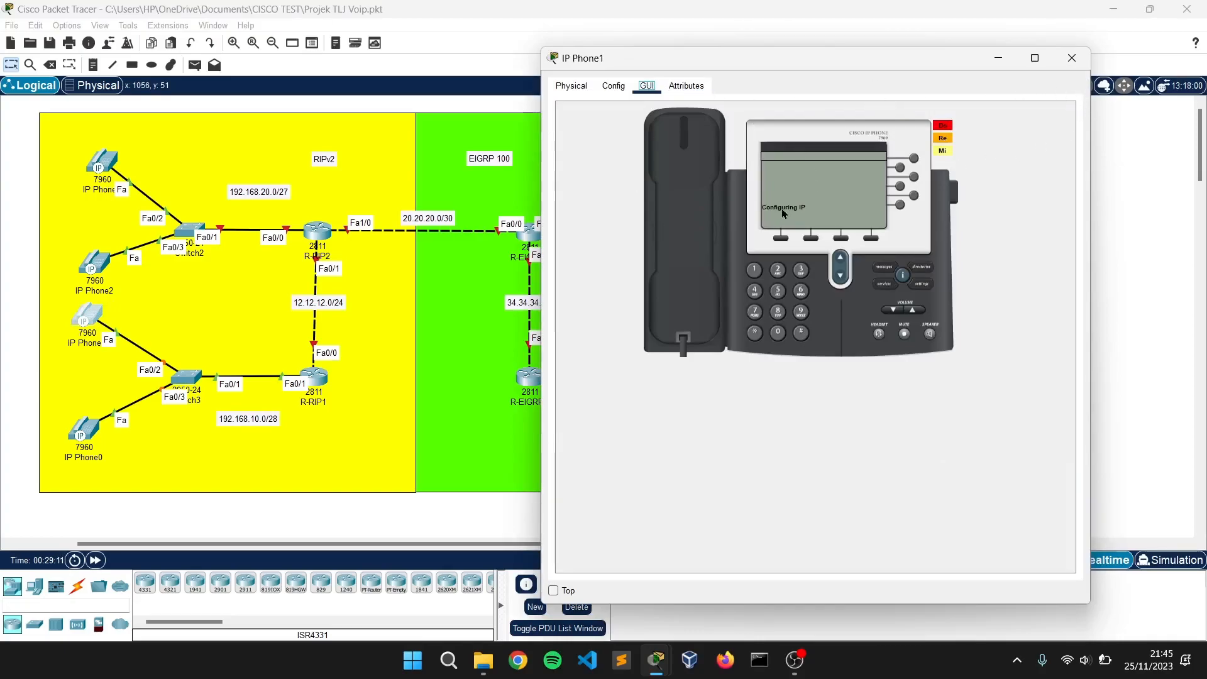
left_click(1071, 58)
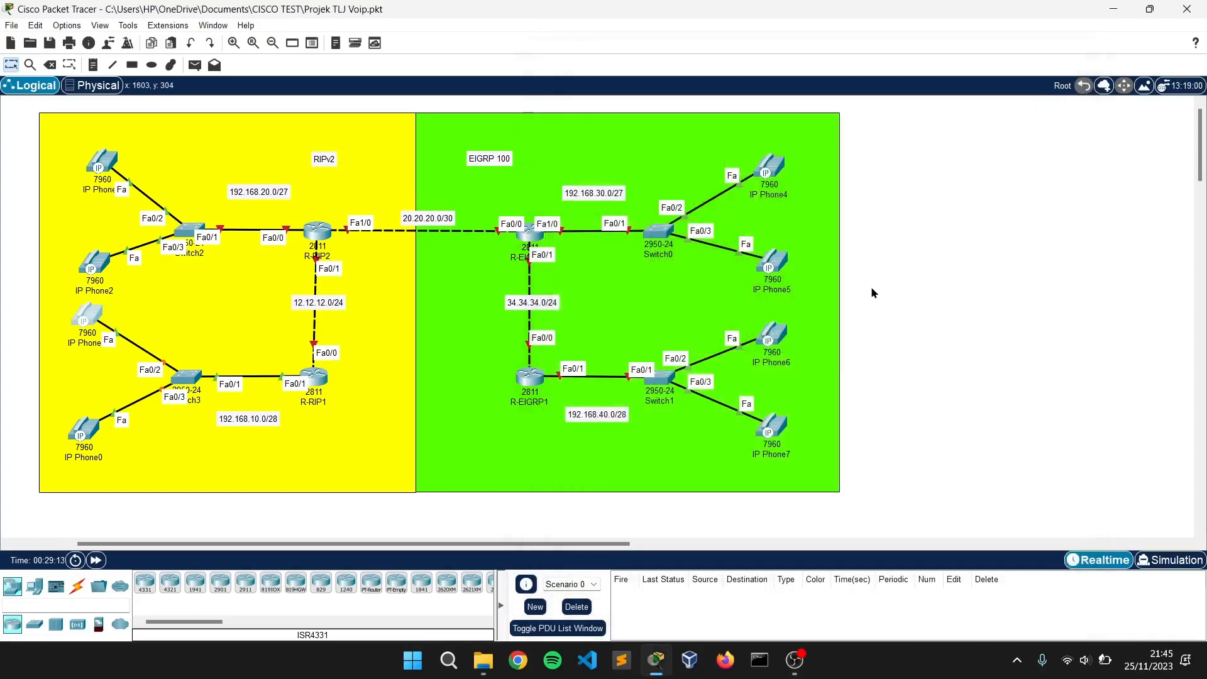
Fast-forward the simulation time several times so the phones can register.
left_click(96, 560)
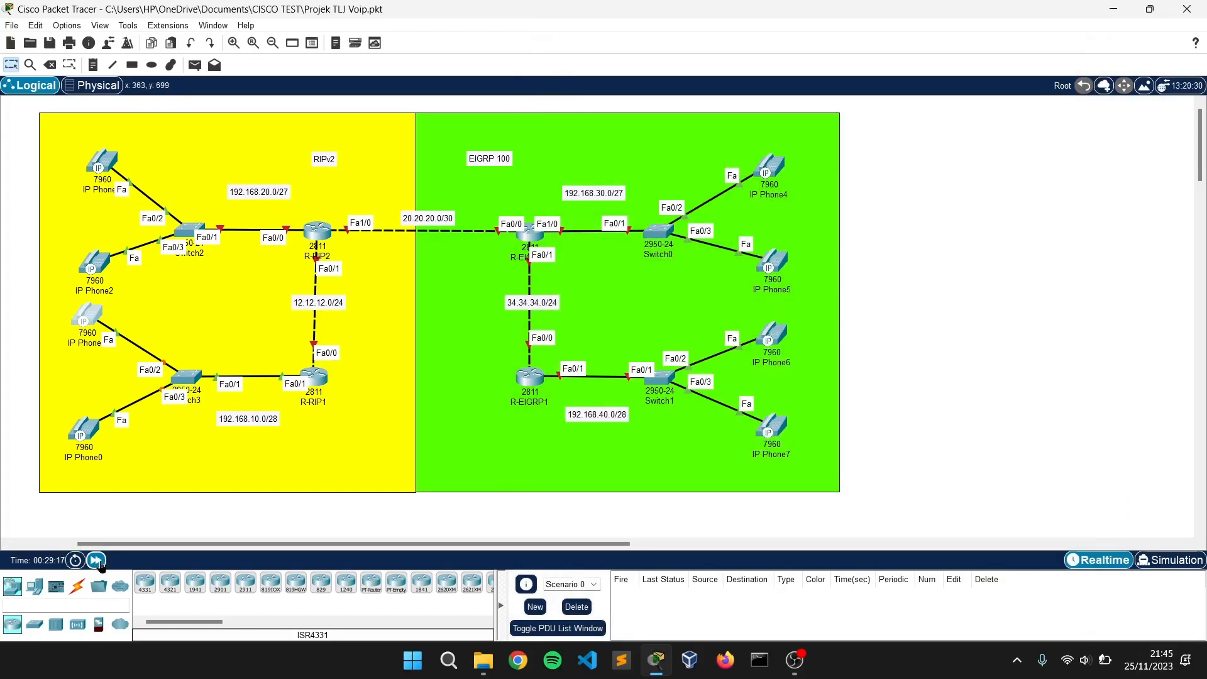
left_click(98, 561)
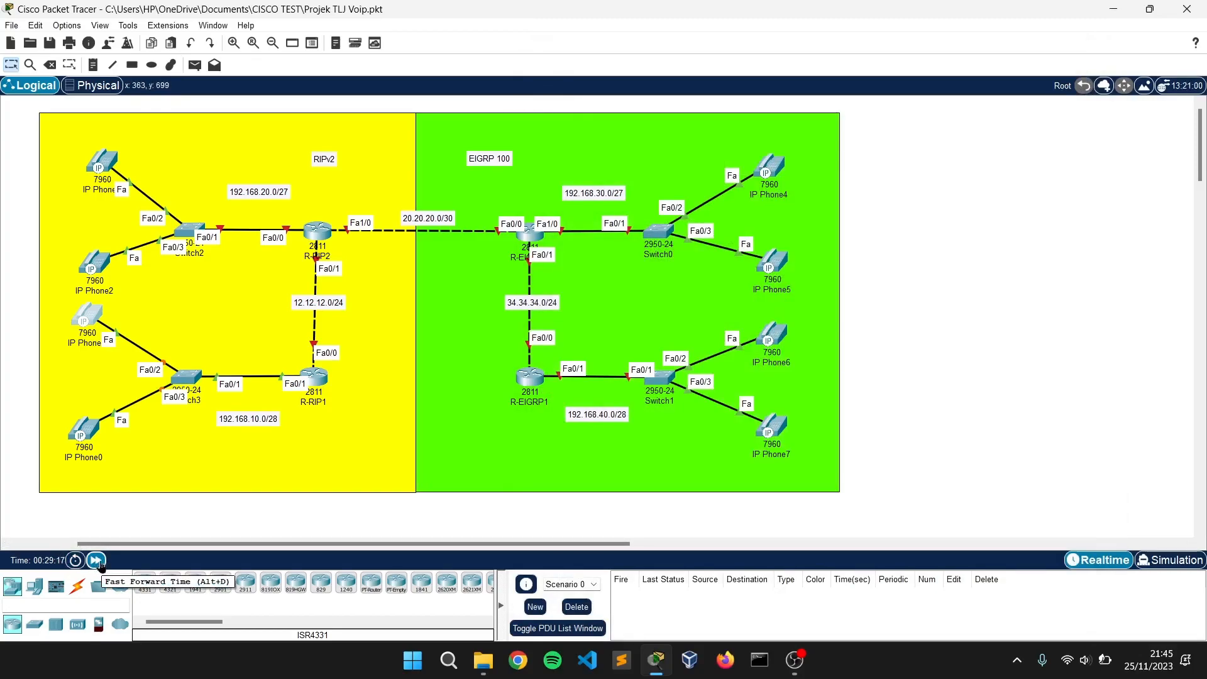
left_click(98, 561)
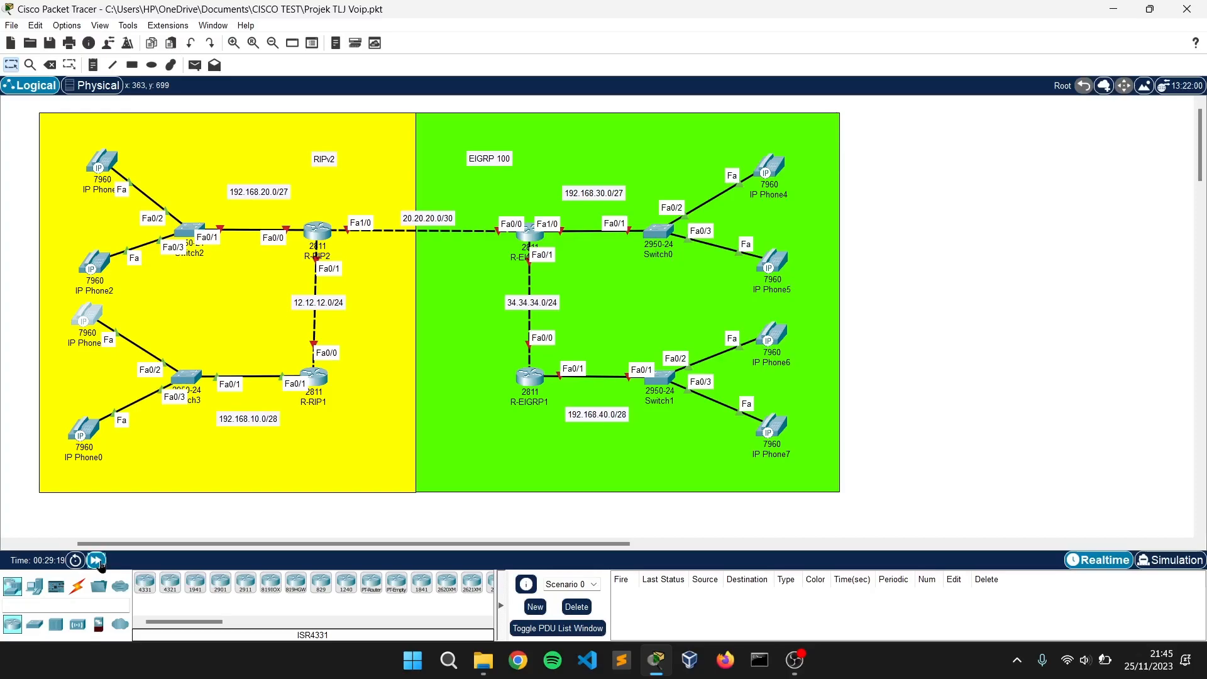
left_click(98, 561)
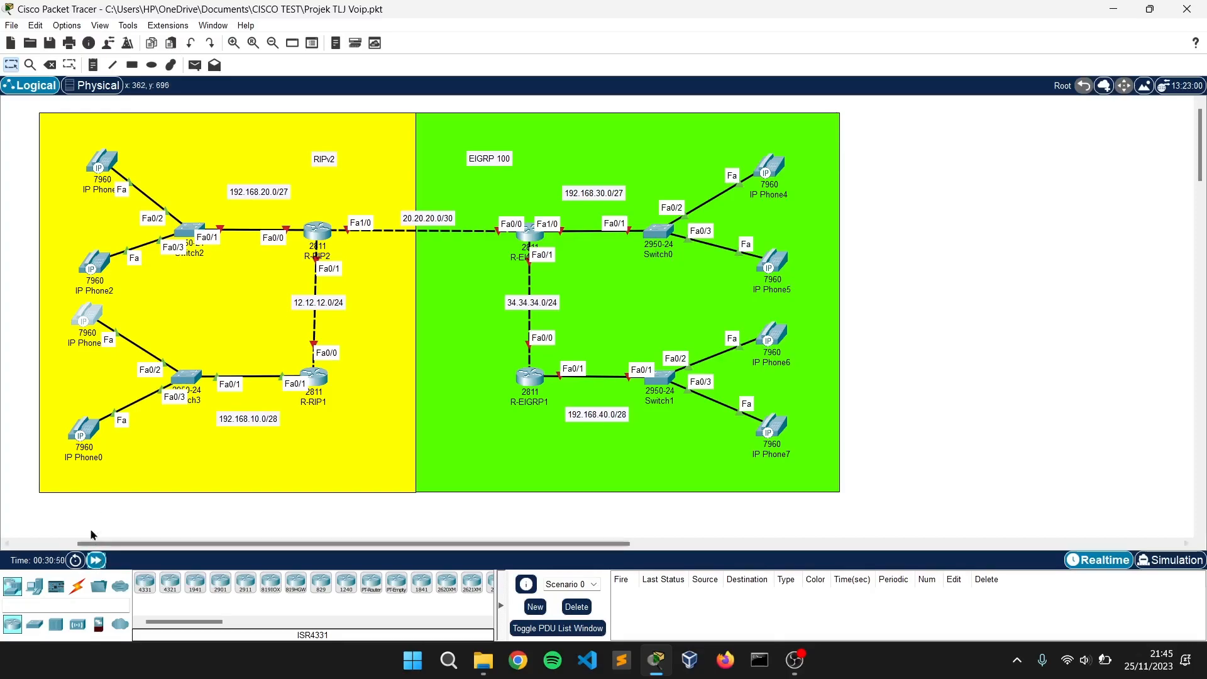
Check the displays of IP Phone1 and IP Phone0 for their assigned extension numbers.
left_click(88, 325)
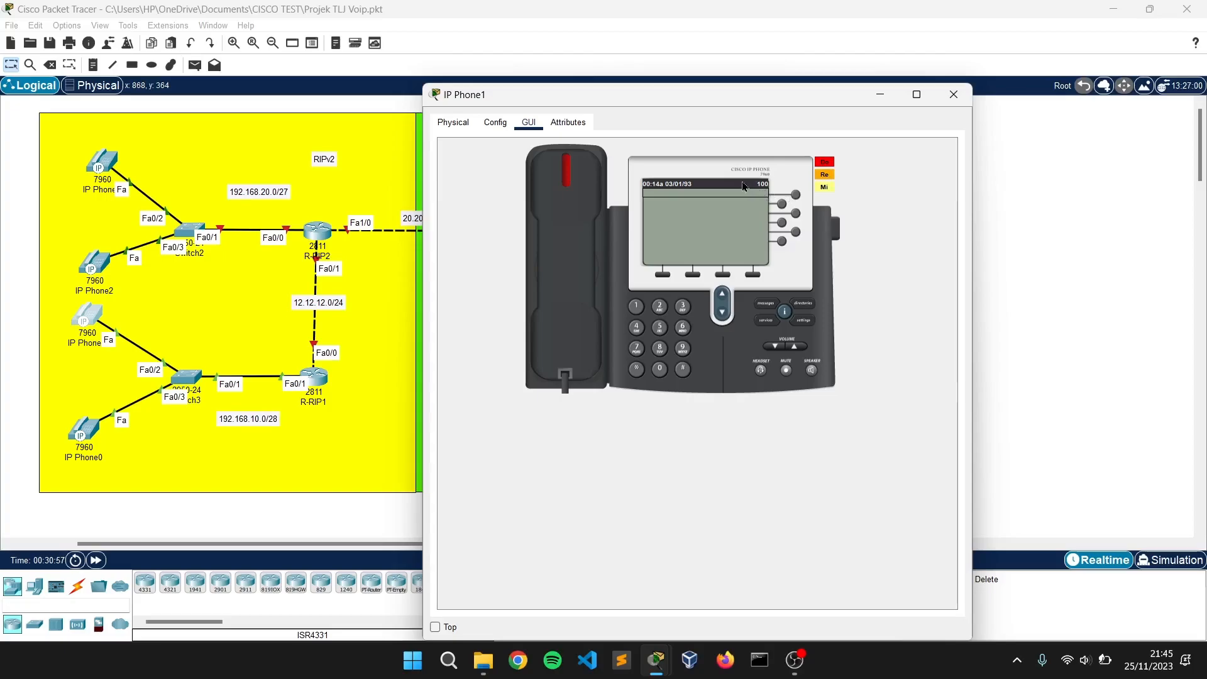
left_click_drag(720, 95, 823, 77)
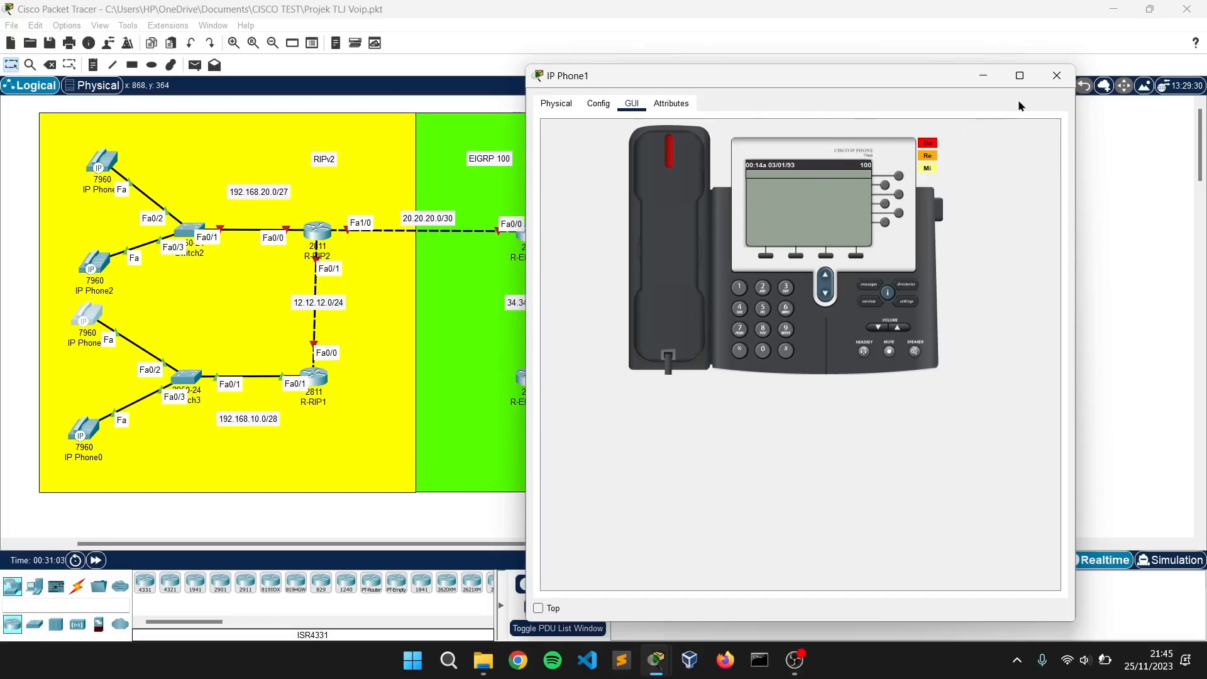
left_click(1056, 76)
left_click(89, 427)
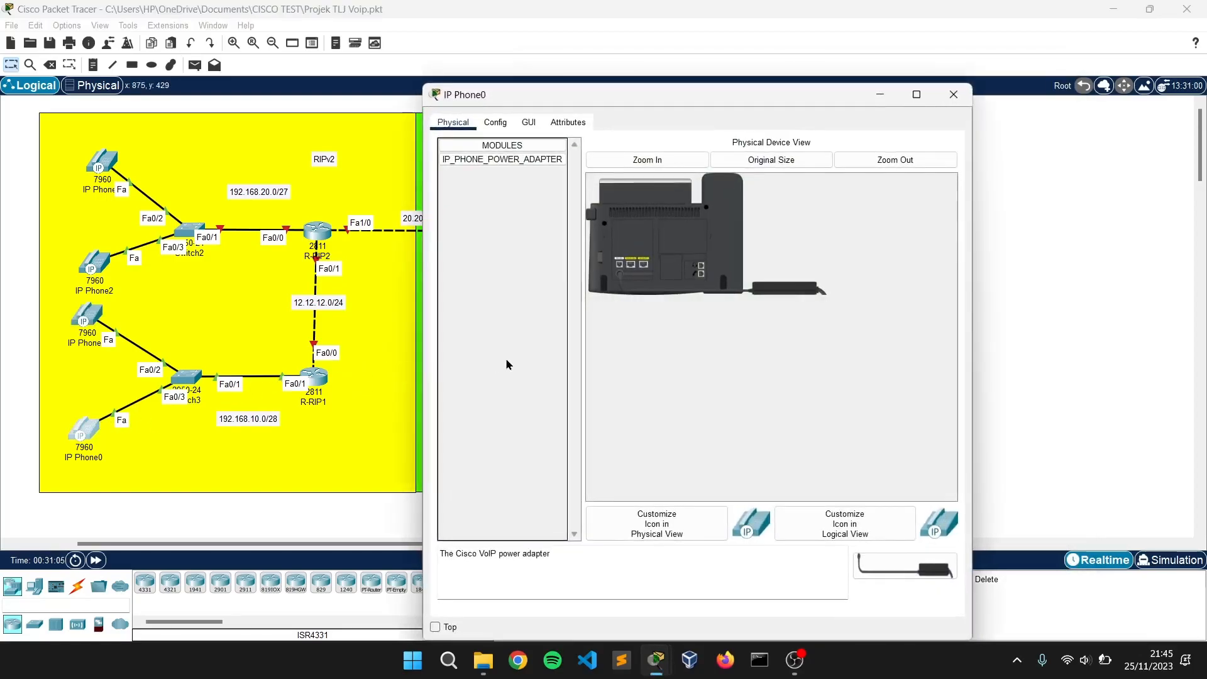
left_click(531, 121)
left_click_drag(563, 102, 638, 94)
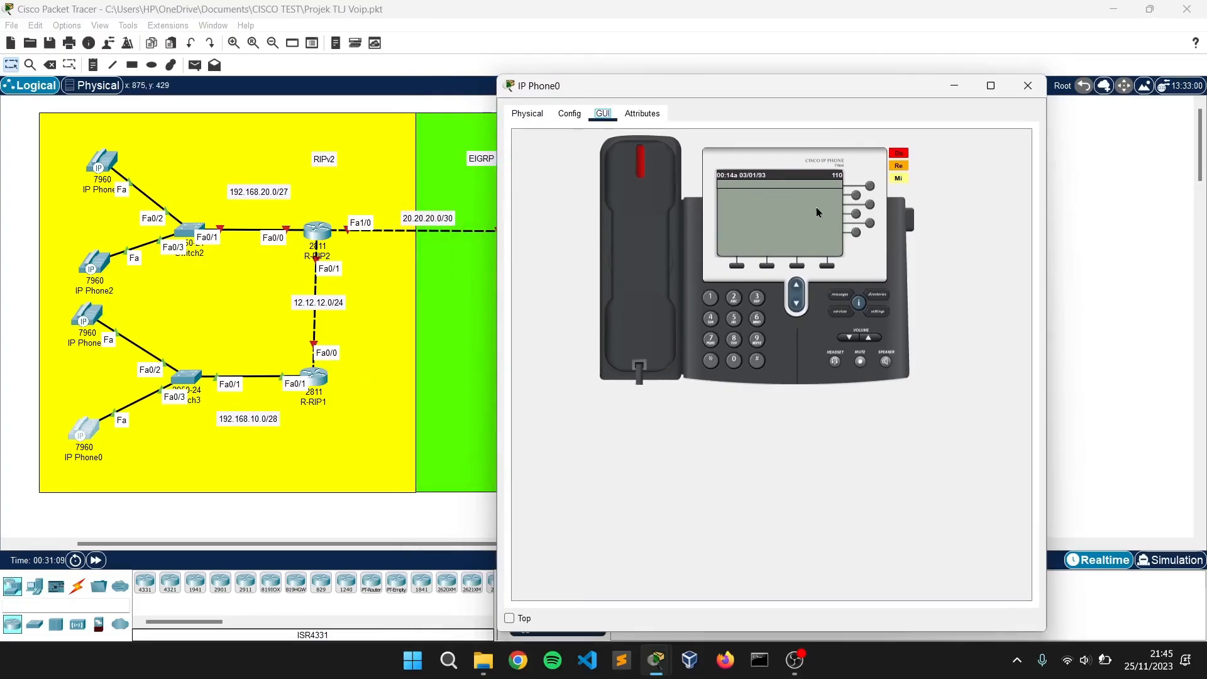
left_click(1027, 85)
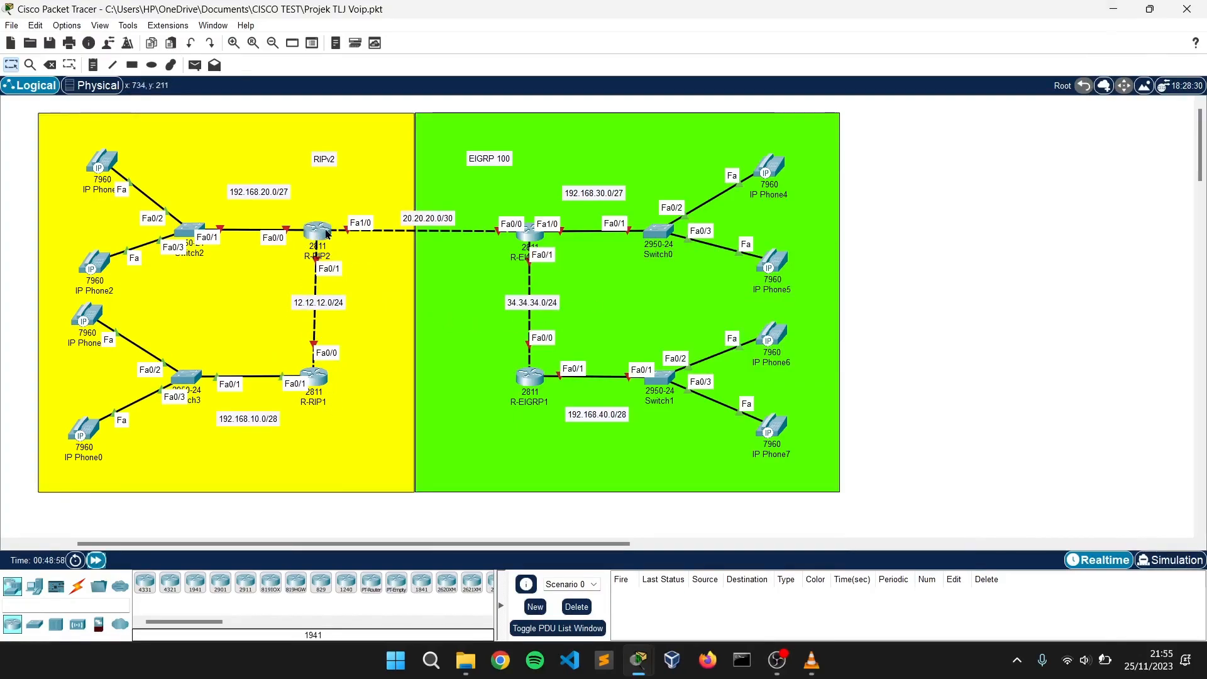
Open the R-RIP2 command line, decline the initial configuration dialog and enter privileged mode.
left_click(327, 234)
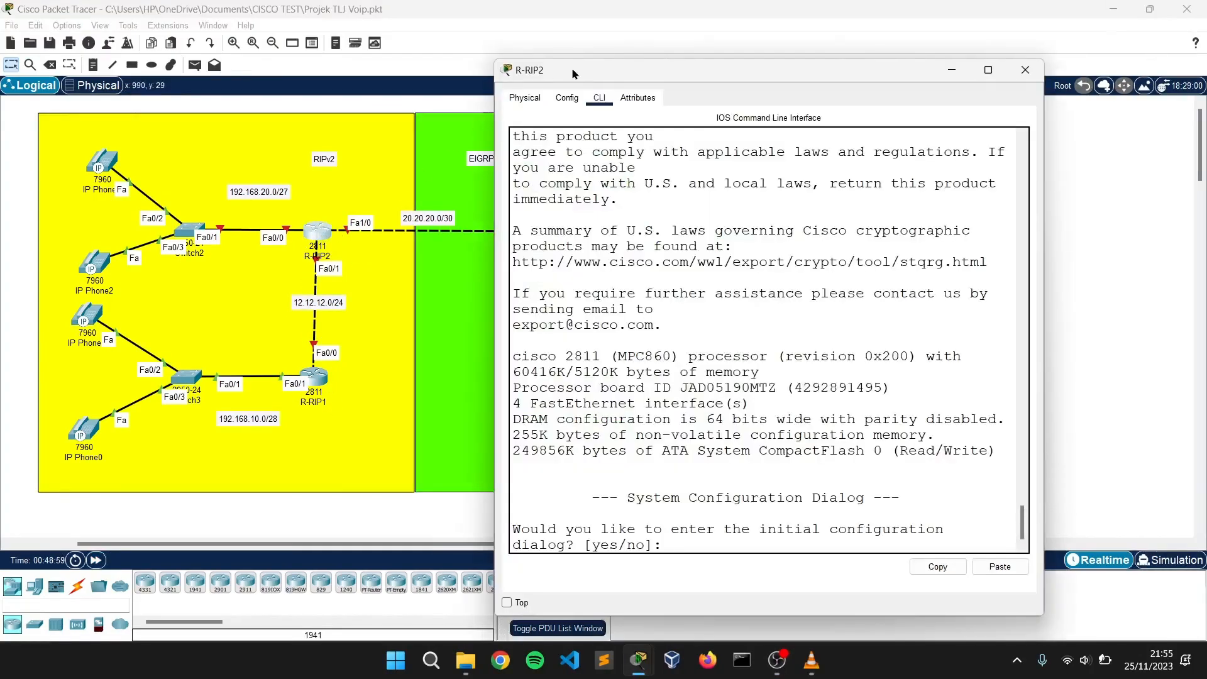
left_click(723, 525)
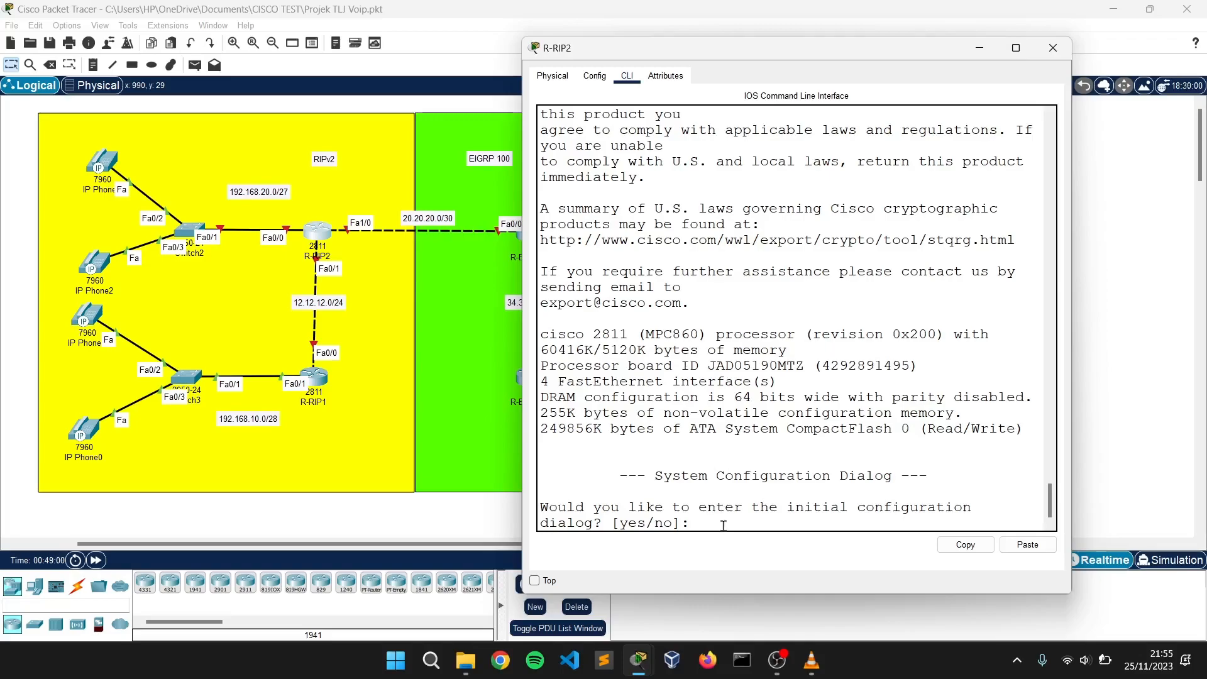
type("n")
key("Return")
key("Return")
key("Return")
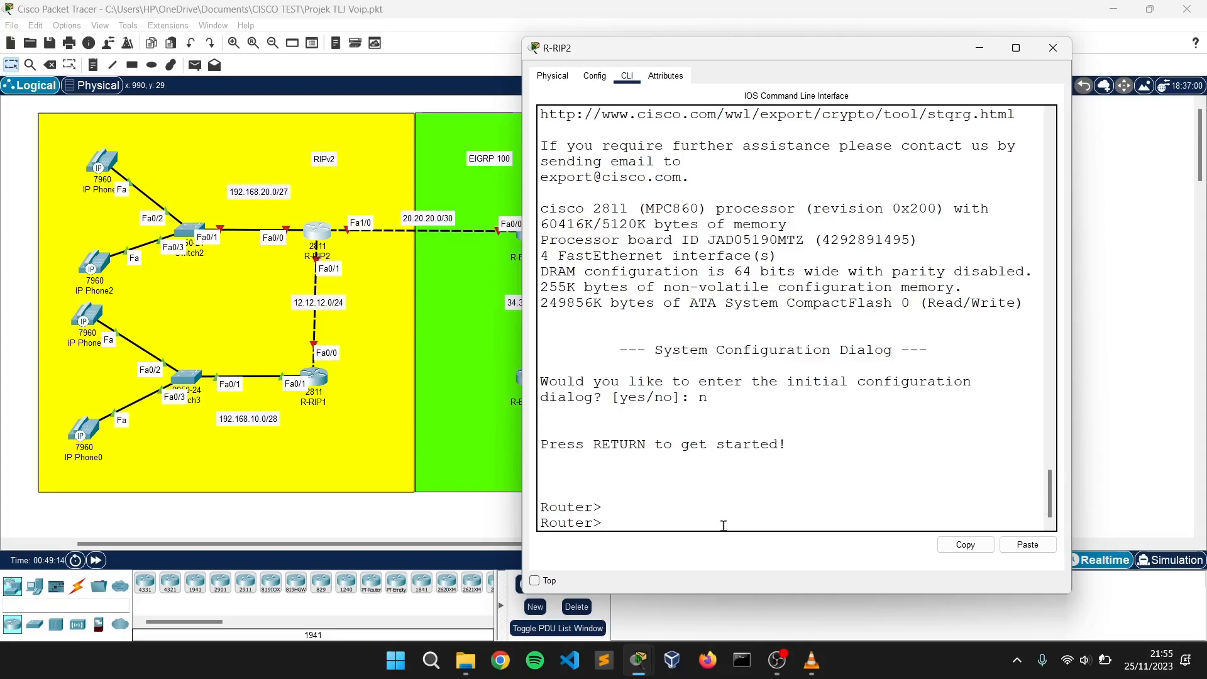
type("er>enabl")
key("Return")
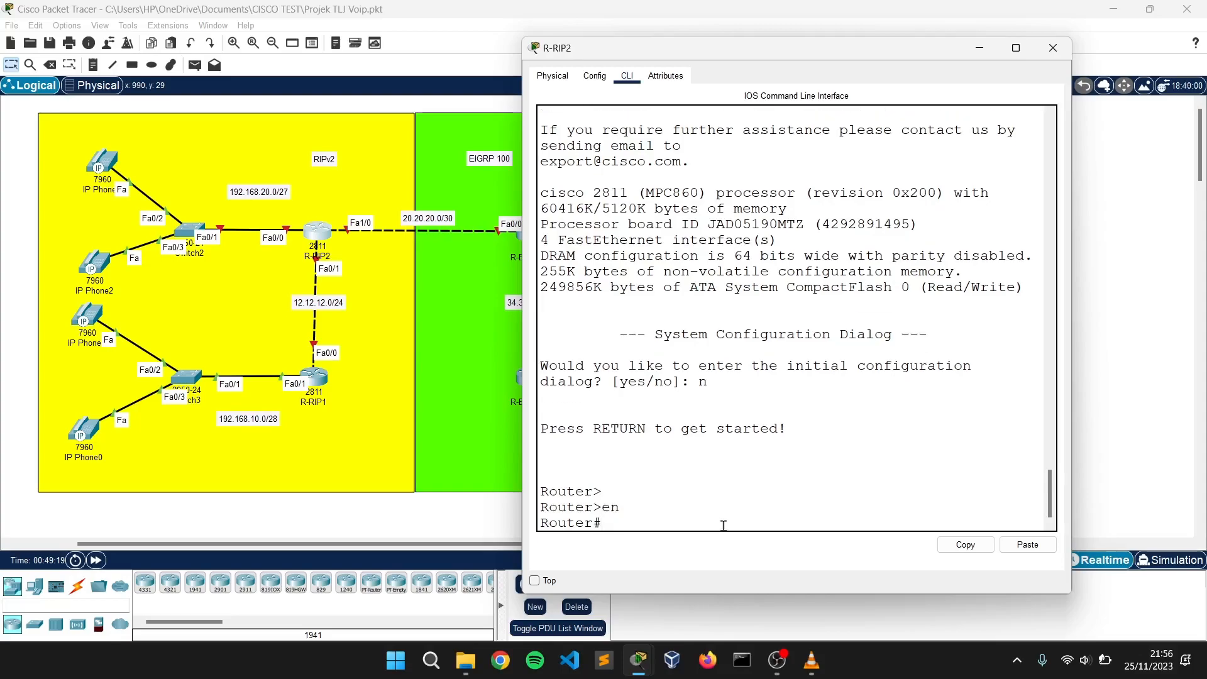
Enter global configuration mode on the R-RIP2 router with conf t.
type("conf")
key("Tab")
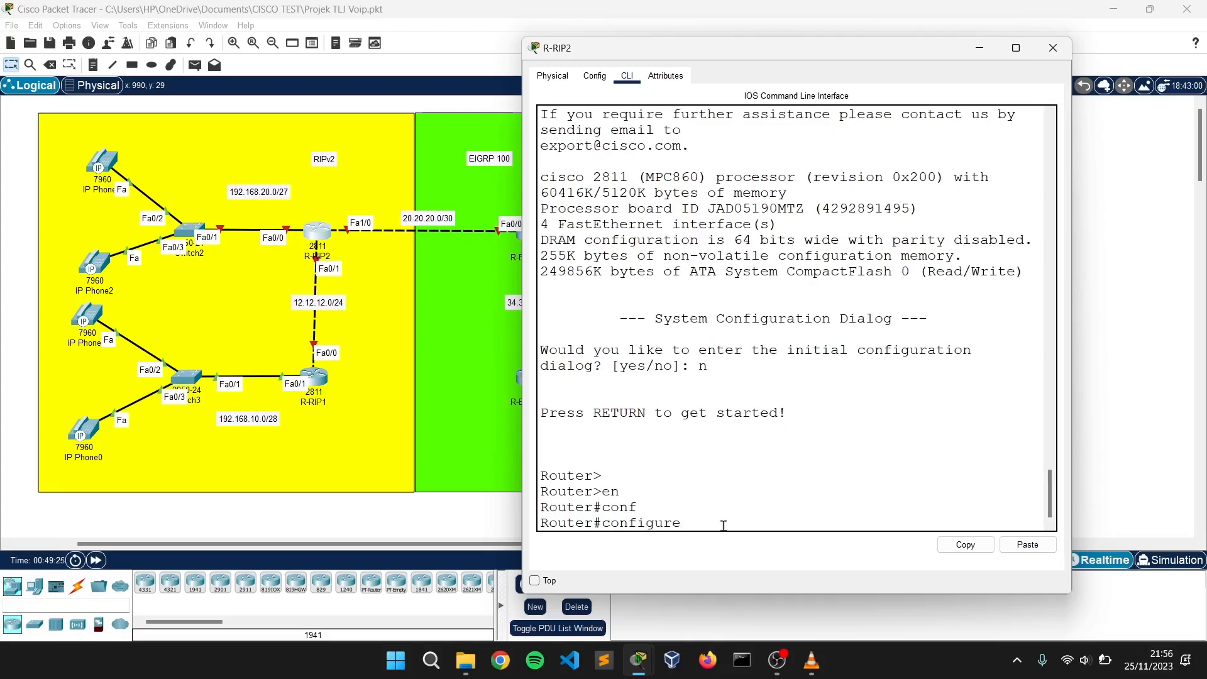
type("t")
key("Tab")
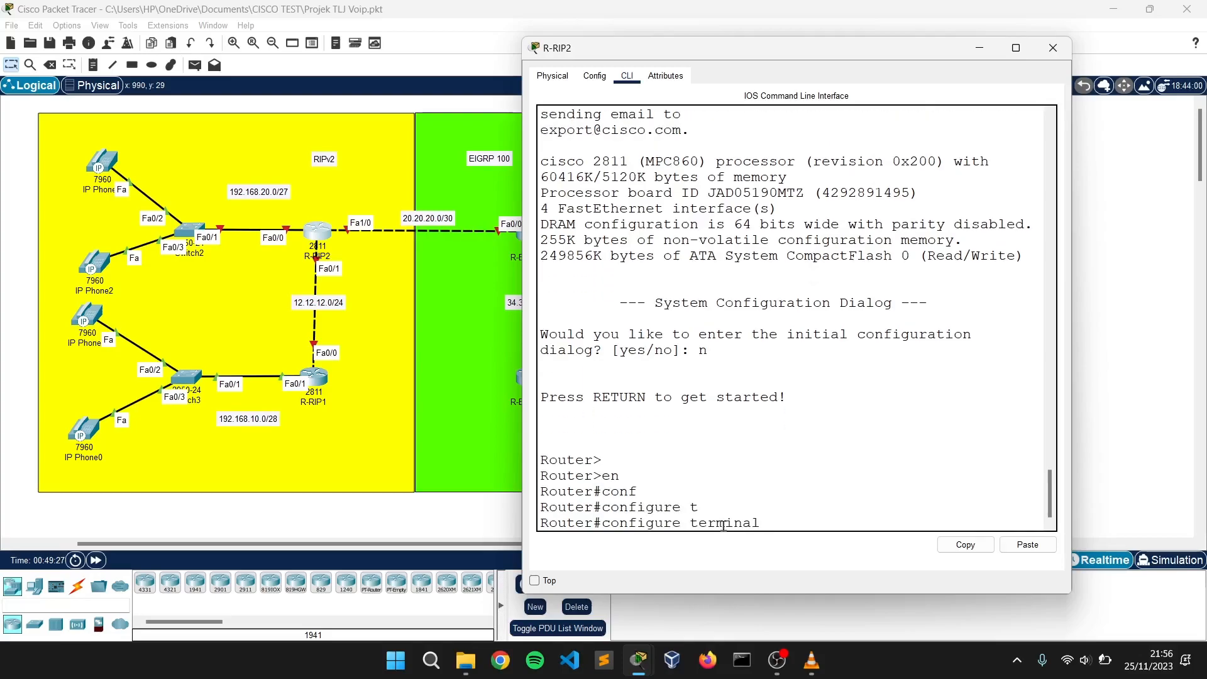
key("BackSpace")
key("BackSpace")
key("BackSpace")
key("BackSpace")
key("BackSpace")
key("BackSpace")
key("BackSpace")
key("BackSpace")
key("BackSpace")
key("BackSpace")
key("BackSpace")
key("BackSpace")
key("BackSpace")
key("BackSpace")
type("t")
key("Return")
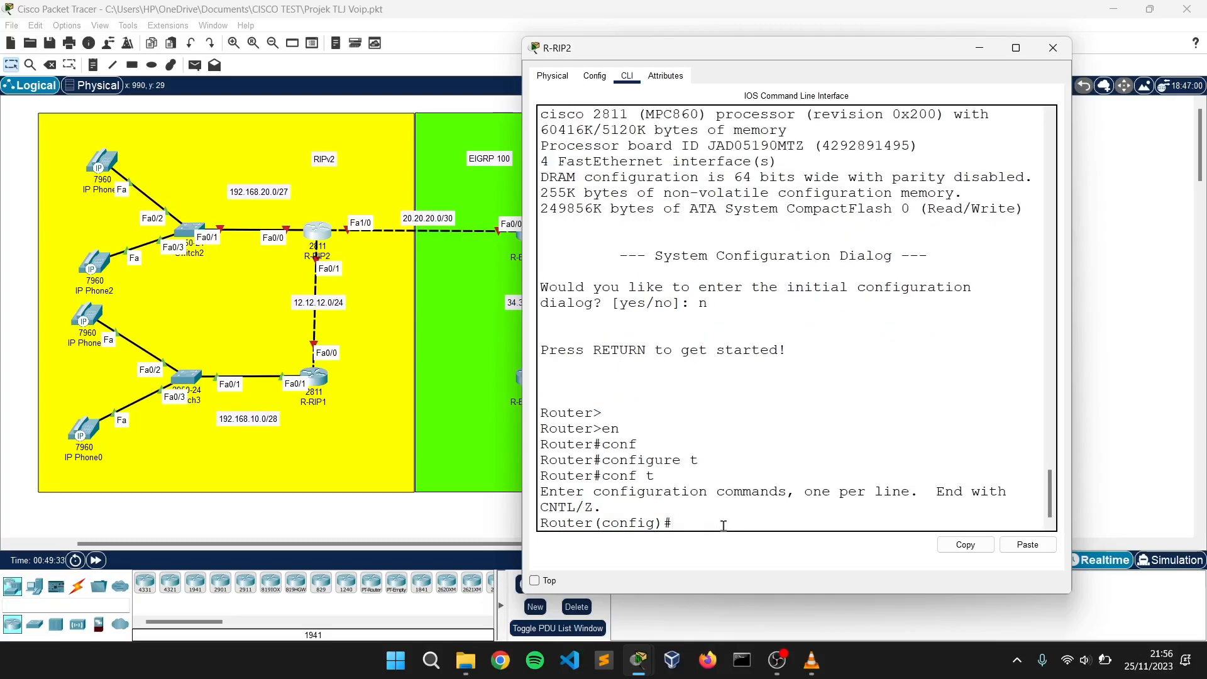
key("Return")
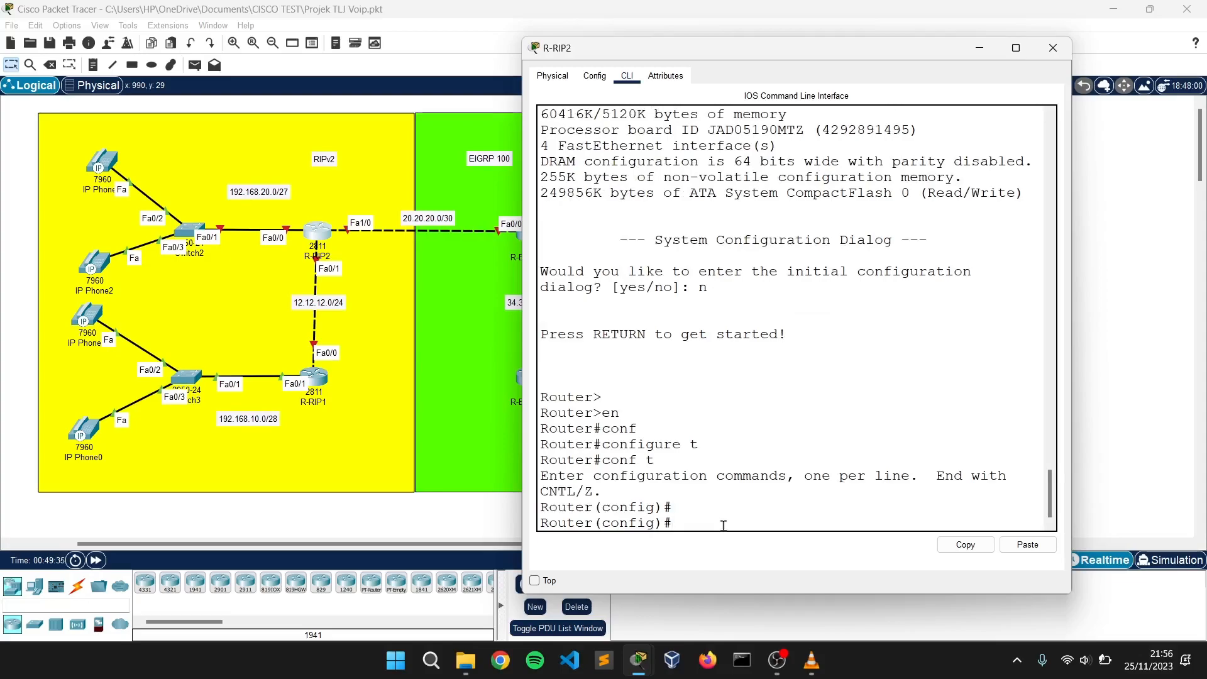
Set the router's hostname to R-RIP2.
type("host R-RIP2")
key("Return")
key("Return")
key("Return")
Enable the interface range fa0/0-1 on R-RIP2 with no sh and leave the range configuration.
type("int r fa0/0-1")
key("Return")
type("no sh")
key("Return")
key("Return")
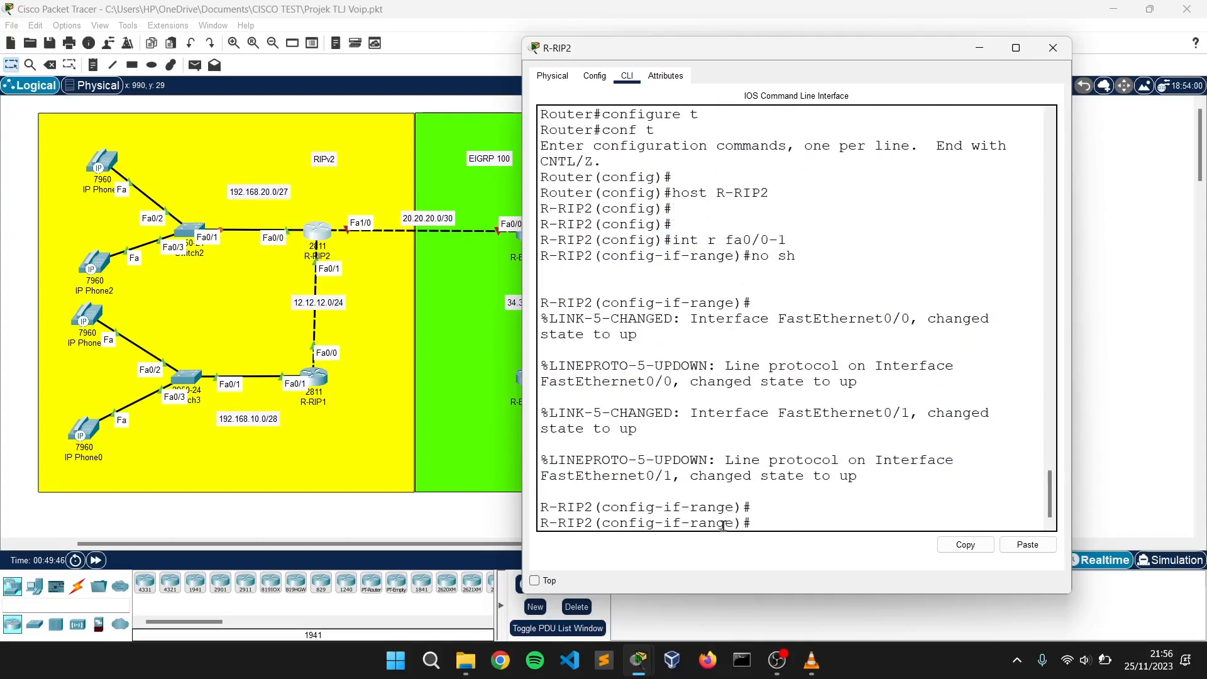
type("ex")
key("Return")
Enable interface fa1/0 on R-RIP2 with no sh and leave its configuration.
type("int fa1/0")
key("Return")
type("no sh")
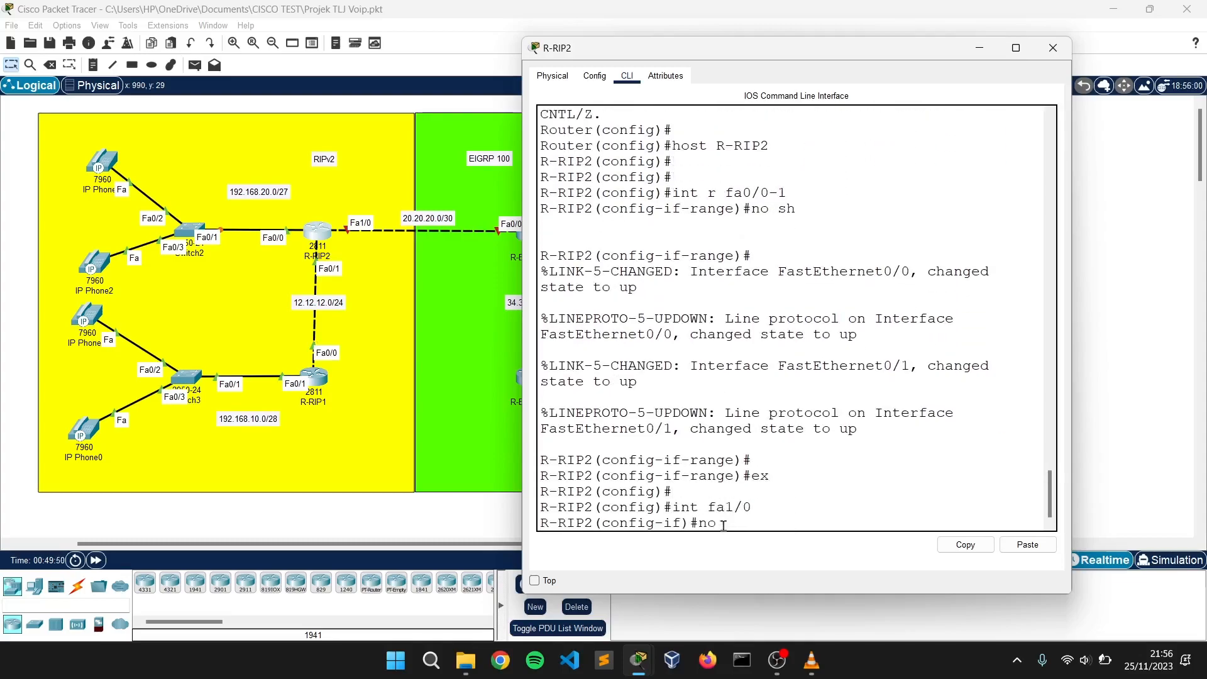
key("Return")
key("Return")
type("ex")
key("Return")
Assign IP address 12.12.12.2 with mask 255.255.255.0 to interface fa0/1 on R-RIP2.
type("int fa0/1")
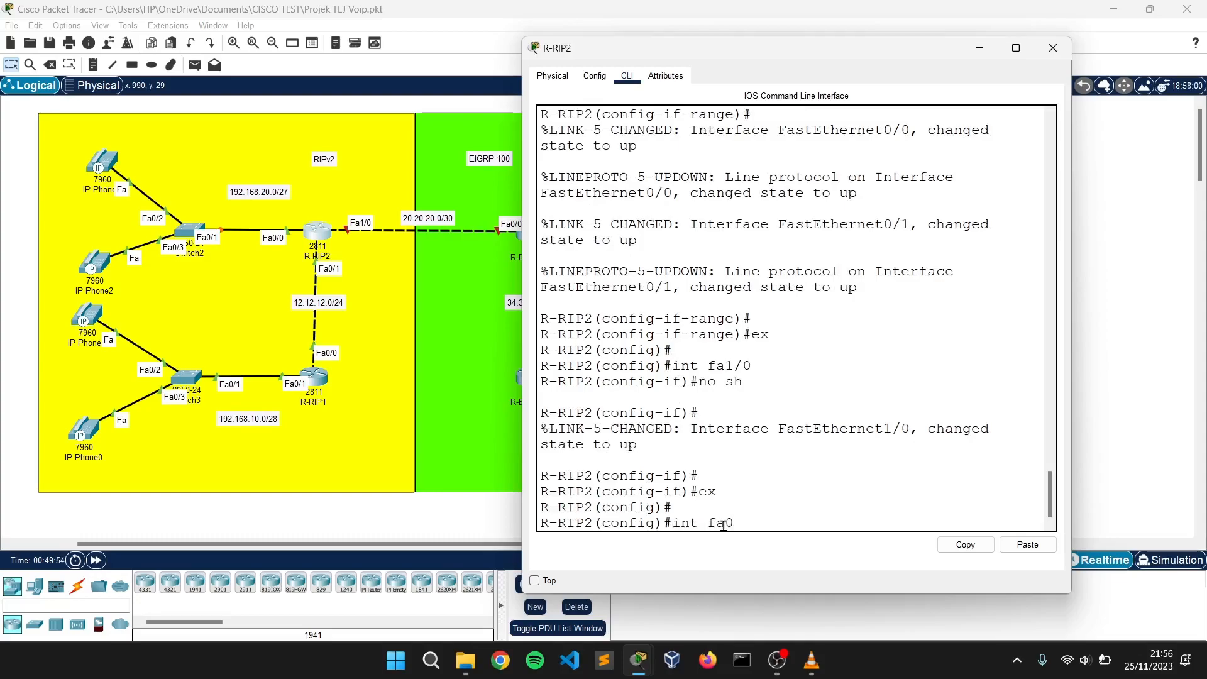
key("Return")
type("ip add 12.12.12.1 255.25")
key("BackSpace")
key("BackSpace")
key("BackSpace")
key("BackSpace")
key("BackSpace")
key("BackSpace")
type("255.255.255.0")
key("Return")
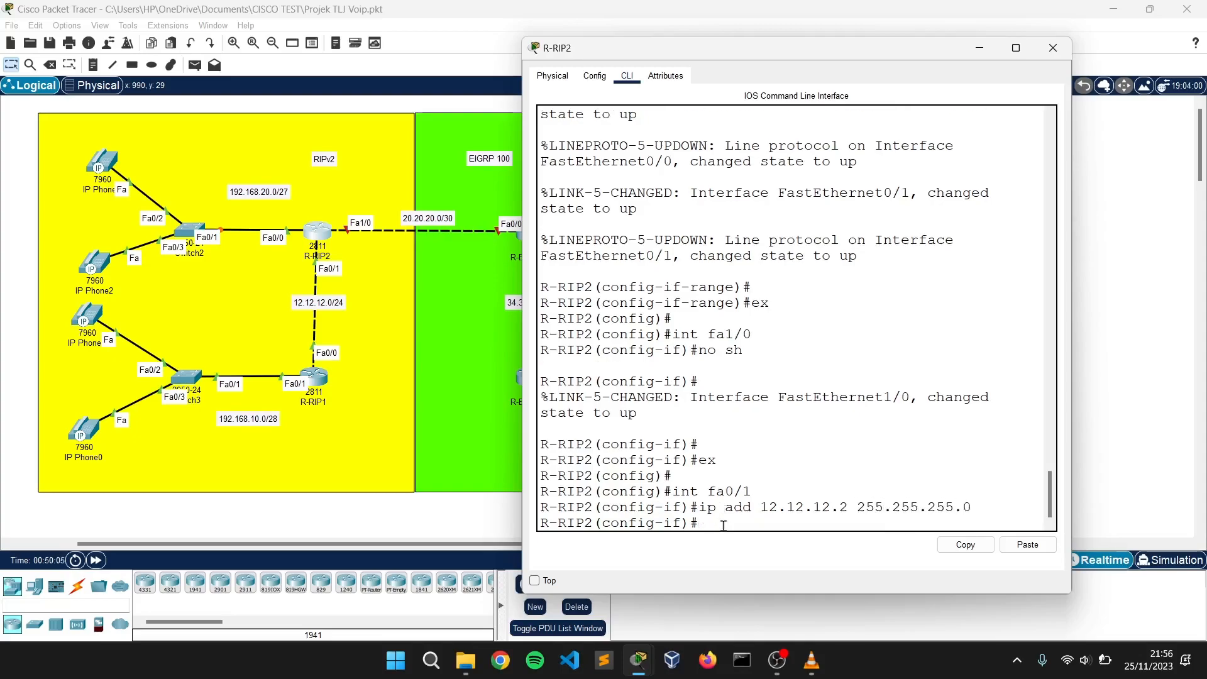
type("ex")
key("Return")
Assign IP address 20.20.20.1 with mask 255.255.255.252 to interface fa1/0 on R-RIP2.
type("int fa1/0")
key("Return")
type("ip add 20.20.20.1 255.255.255.252")
key("Return")
key("Return")
type("ex")
key("Return")
Create subinterface fa0/0.20 on R-RIP2 with dot1Q encapsulation 20 and IP address 192.168.20.1 255.255.255.224.
type("int fa0/")
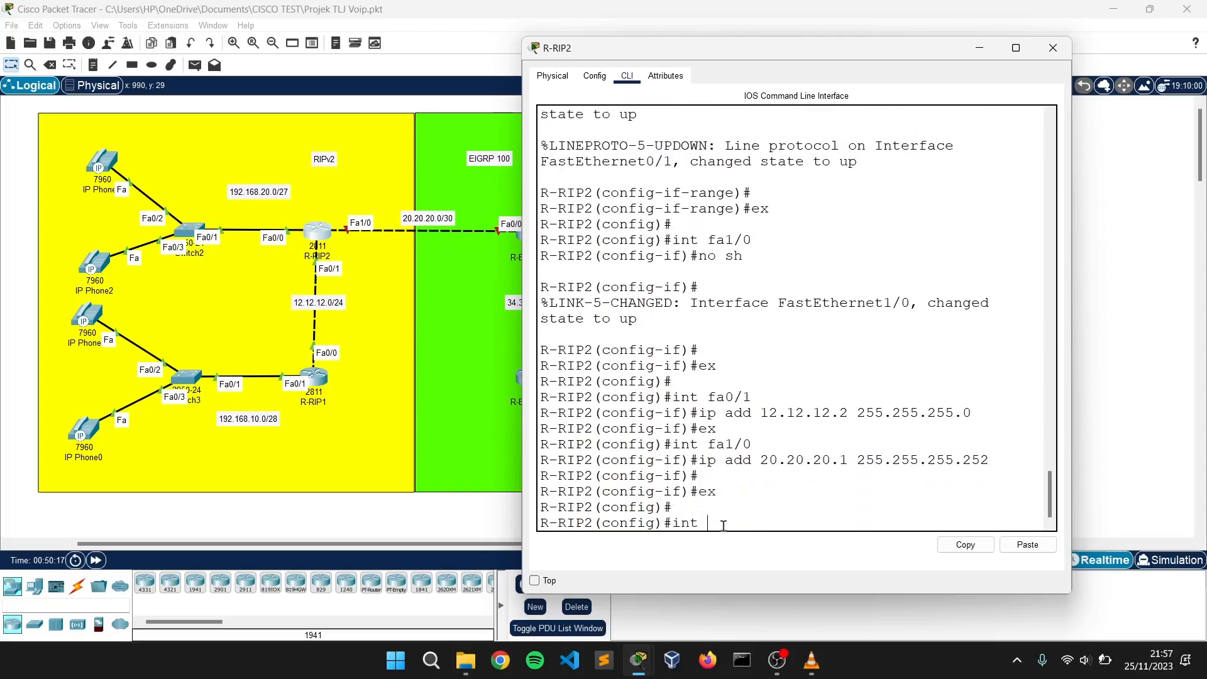
type("0.20")
key("Return")
type("en do 20")
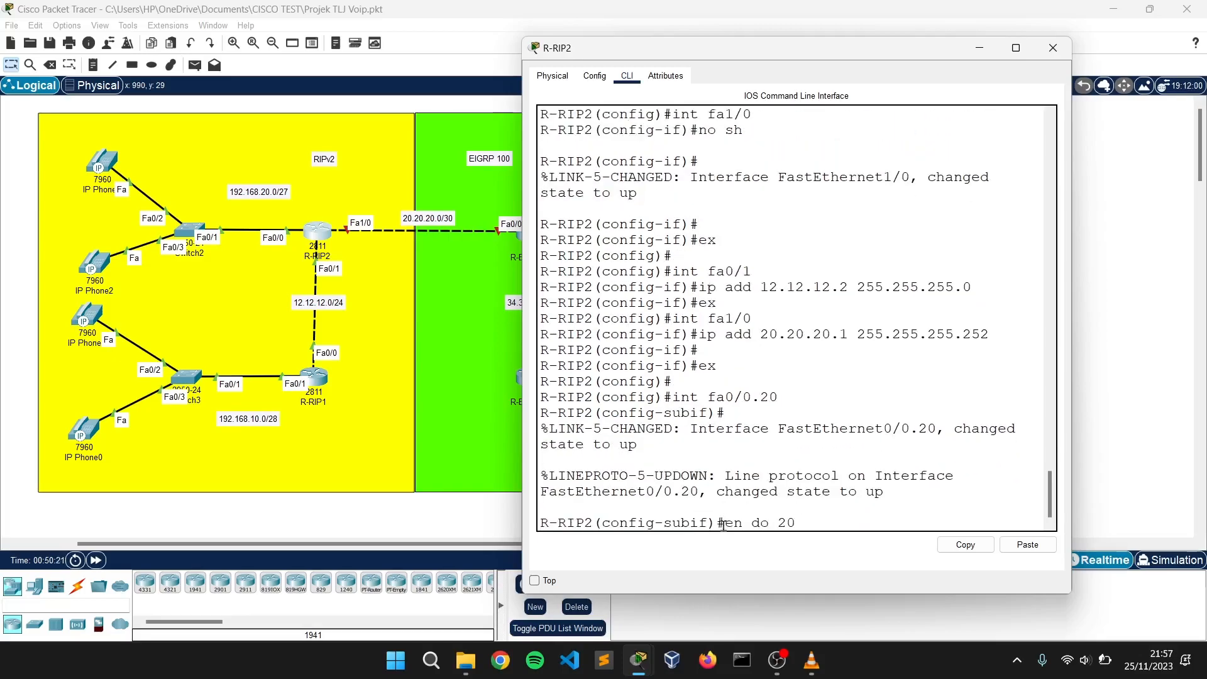
key("Return")
type("ip add 192.168.20.1 255.255.255.2")
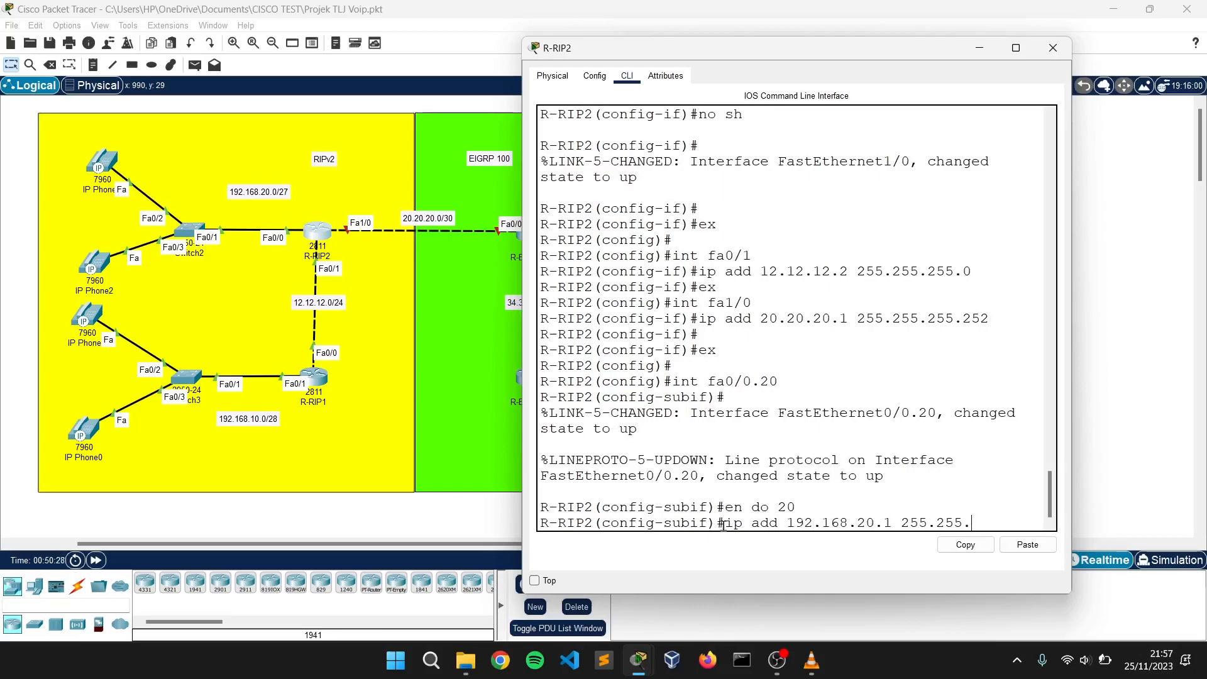
type("24")
key("Return")
type("ex")
key("Return")
Create DHCP pool VL20 with network 192.168.20.0 255.255.255.224, default router 192.168.20.1 and option 150 ip 192.168.20.1.
type("ip dhcp")
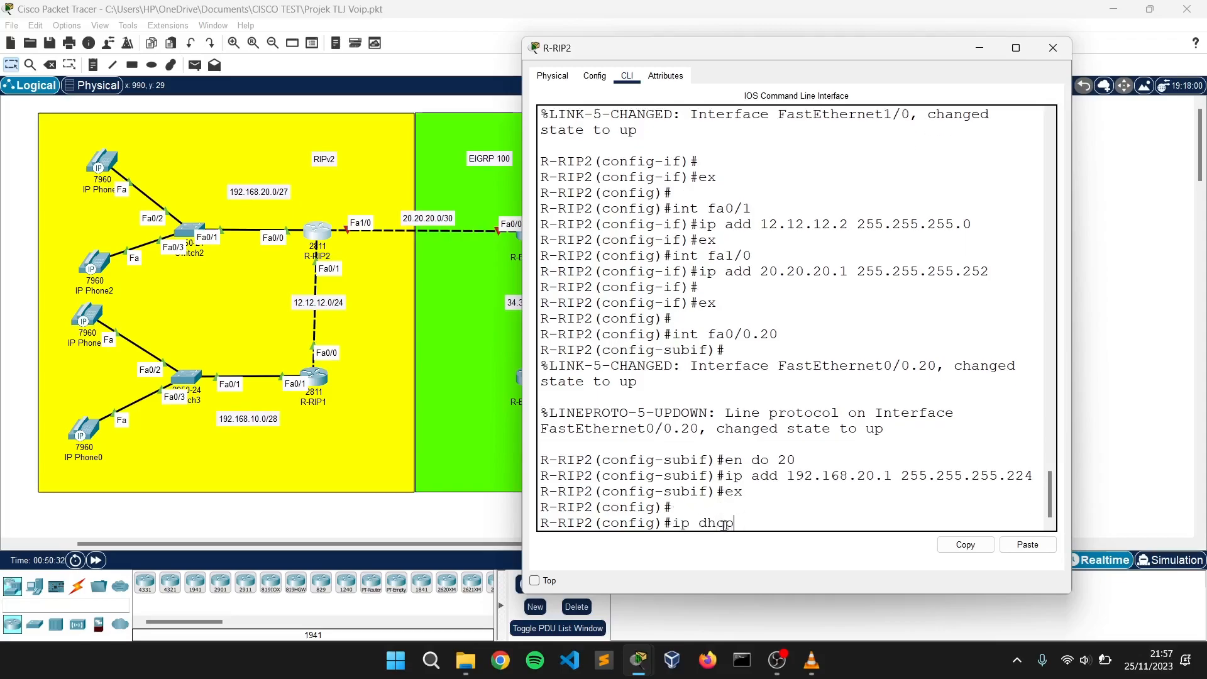
type(" pool VL20")
key("Return")
type("net 192.16")
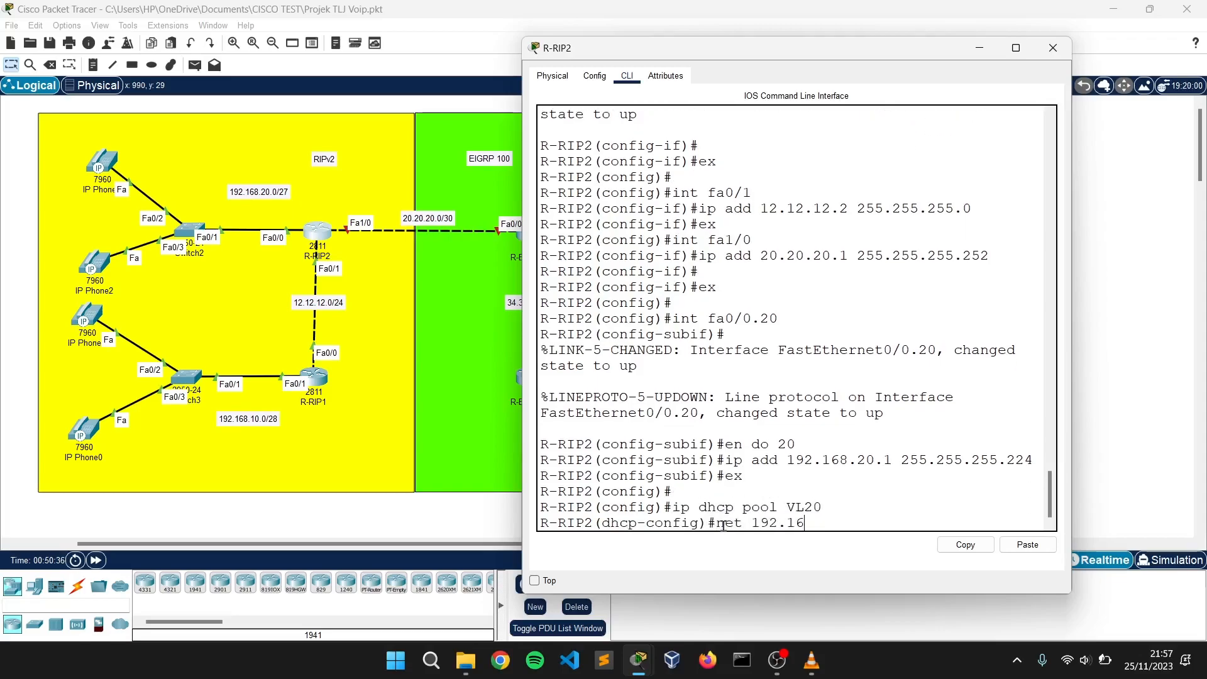
type("8.20.0 255.255.255.224")
key("Return")
type("def 192.168.20.1")
key("Return")
type("opt 150 ip 192.168.2")
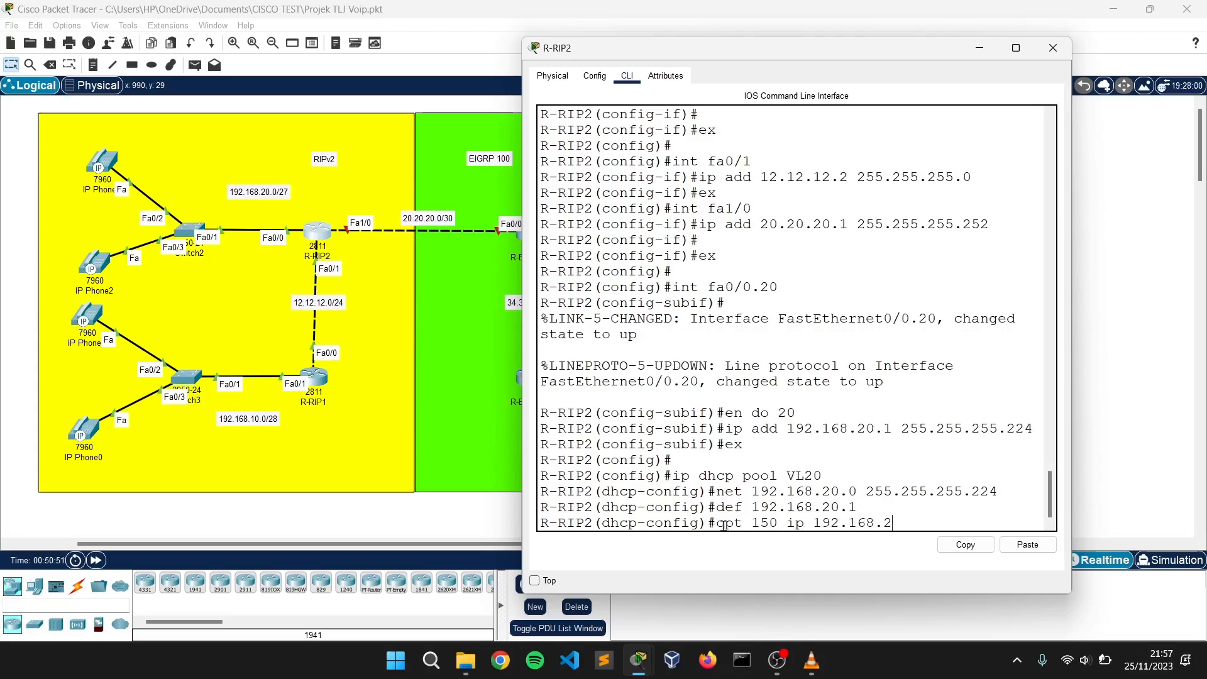
type("0.1")
key("Return")
type("ex")
key("Return")
Start the telephony service on R-RIP2 with source address 192.168.20.1 and port 2000.
type("tele")
key("Return")
key("Return")
type("ip so 192.168.20.")
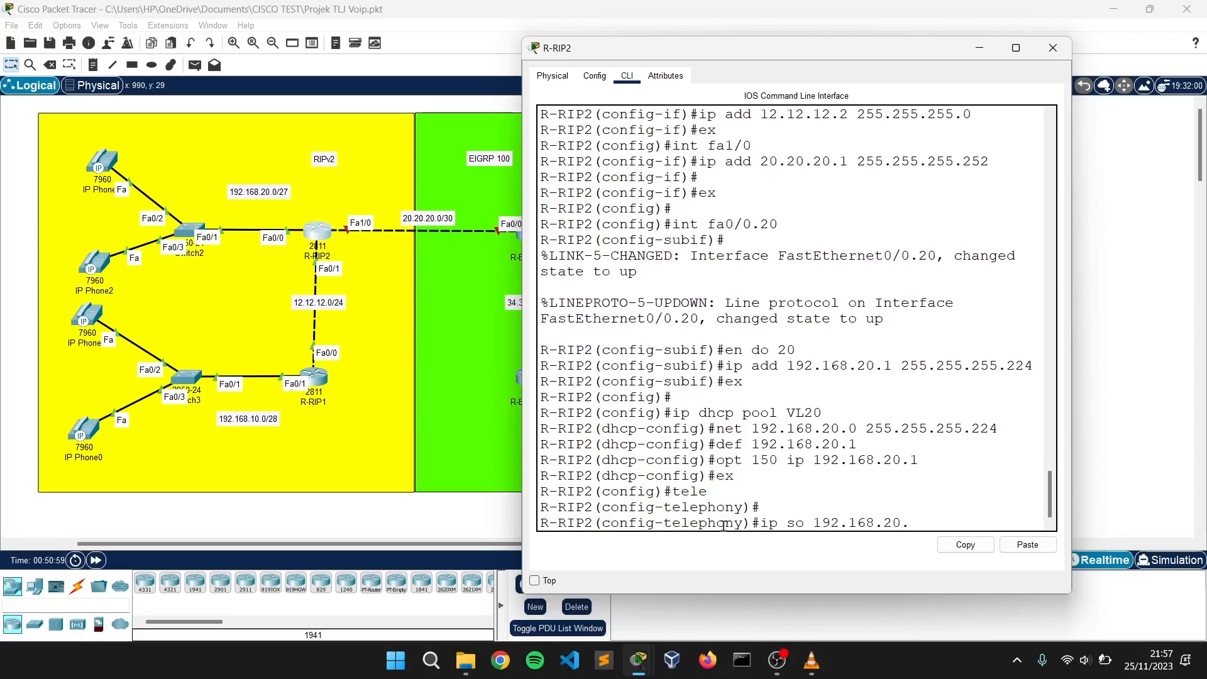
type("1 port 2000")
key("Return")
Limit R-RIP2's telephony service to 2 directory numbers and 2 ephones, and auto-assign 1 to 2.
type("max-dn 2")
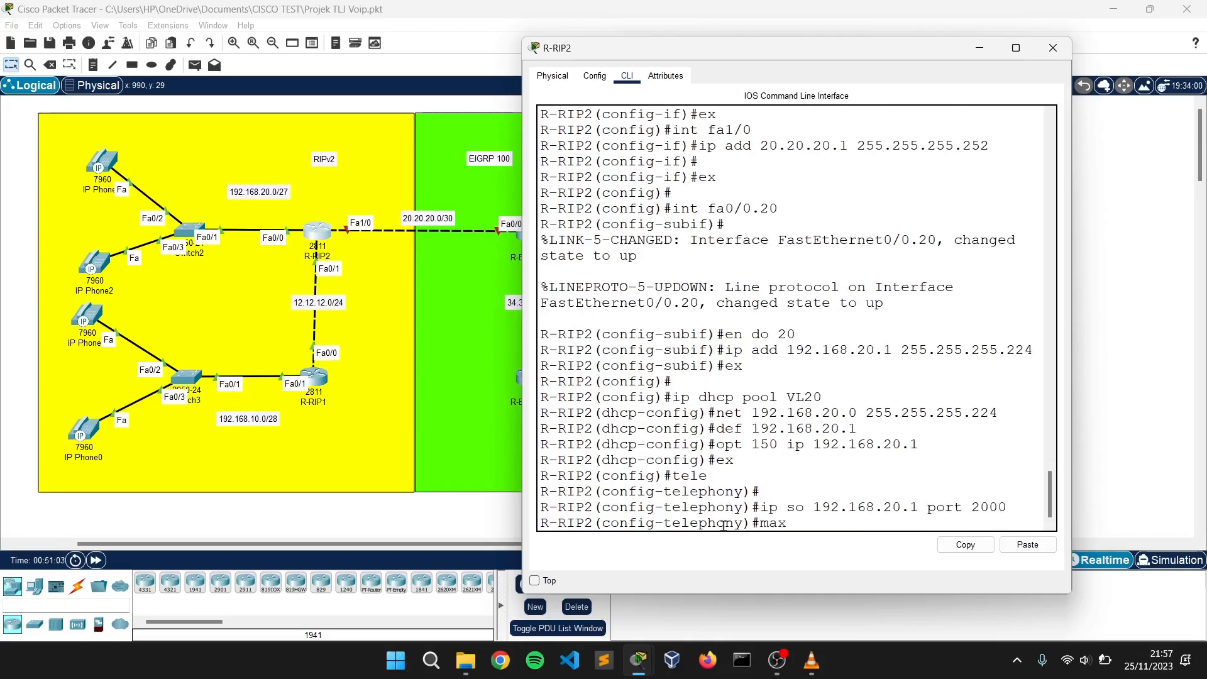
key("Return")
type("max-eph 2")
key("Return")
type("auto ass 1 to 2")
key("Return")
type("ex")
key("Return")
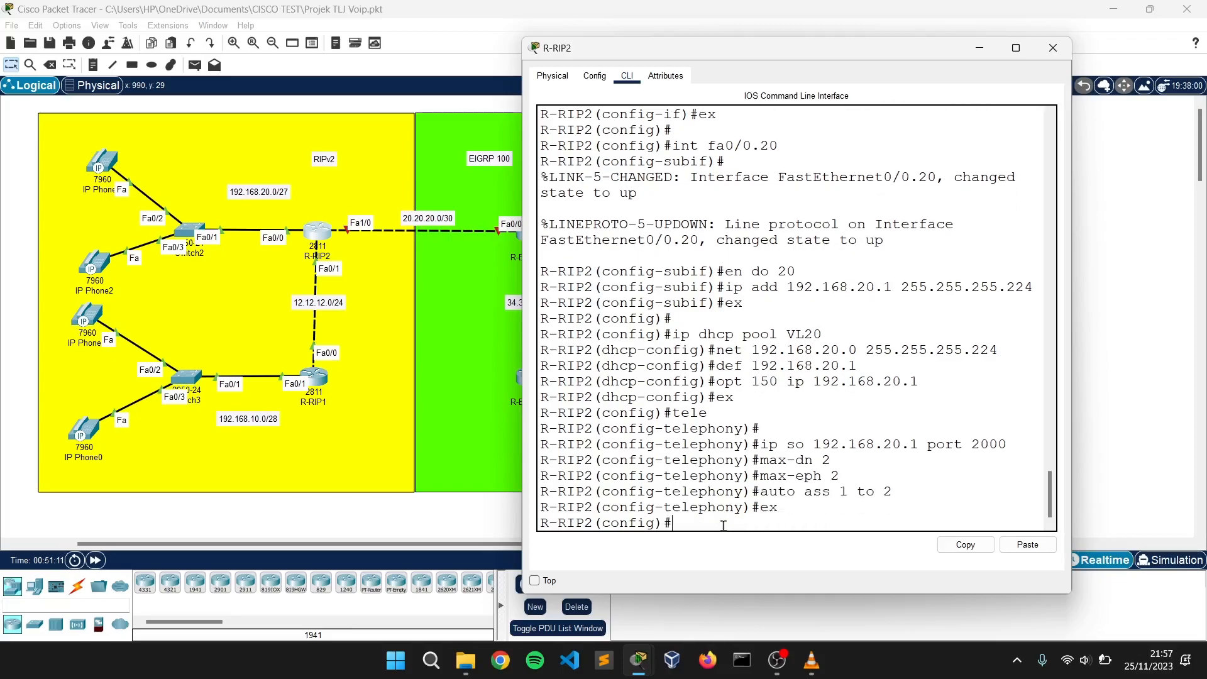
Create ephone-dn 1 on R-RIP2 with number 200.
type("ephone")
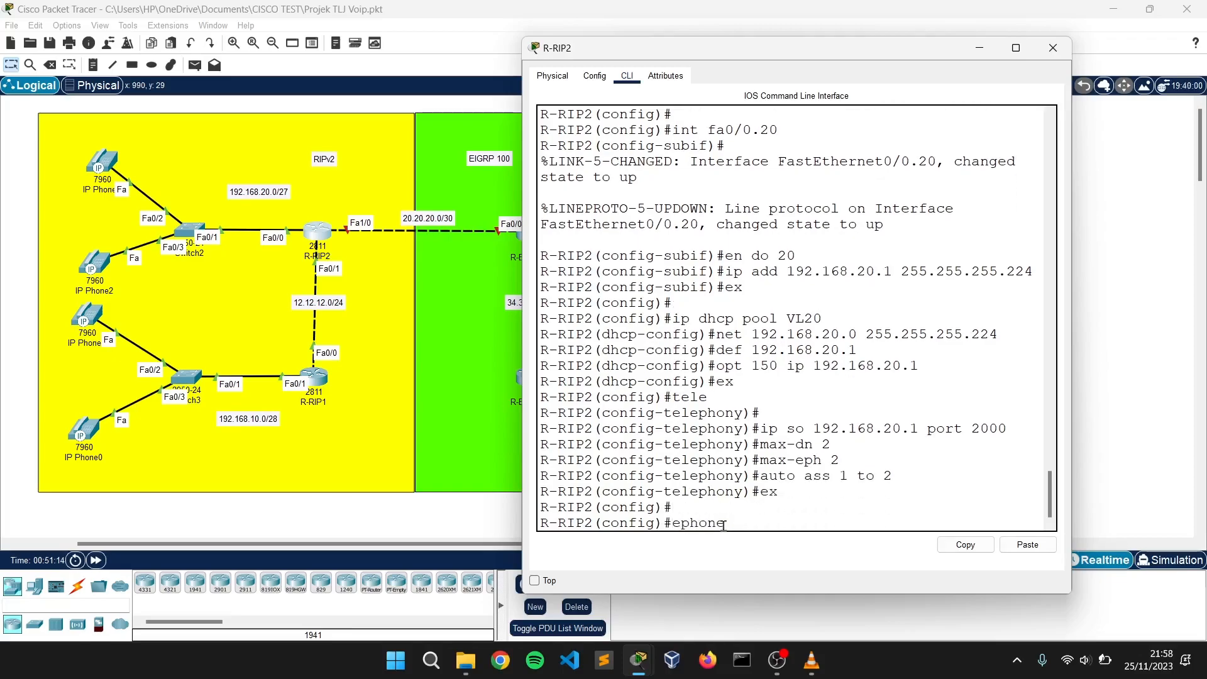
type("-dn 1")
key("Return")
type("num 200")
key("Return")
Create ephone-dn 2 on R-RIP2 with number 210 and return to global configuration mode.
type("ephone-dn 2")
key("Return")
type("num 21-")
key("Return")
type("num 210")
key("Return")
key("Return")
type("ex")
key("Return")
key("Return")
Review R-RIP2's running configuration through to its telephony section, and close the router window.
type("do sh ")
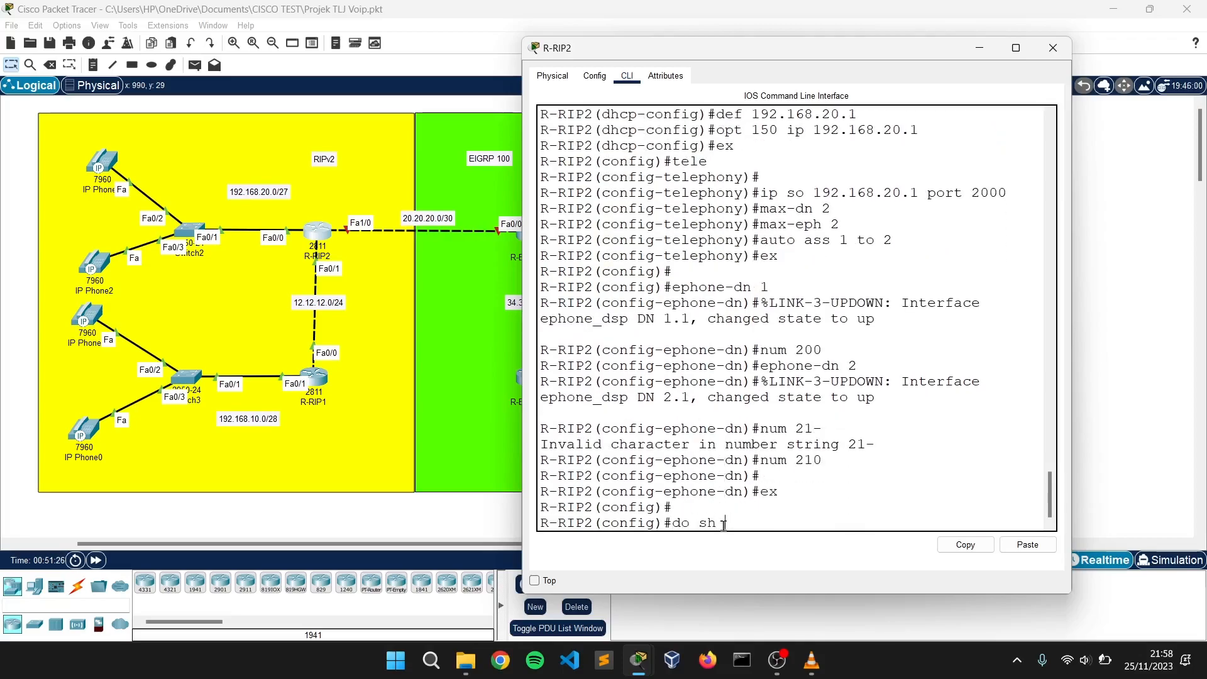
type("run")
key("Return")
key("space")
key("space")
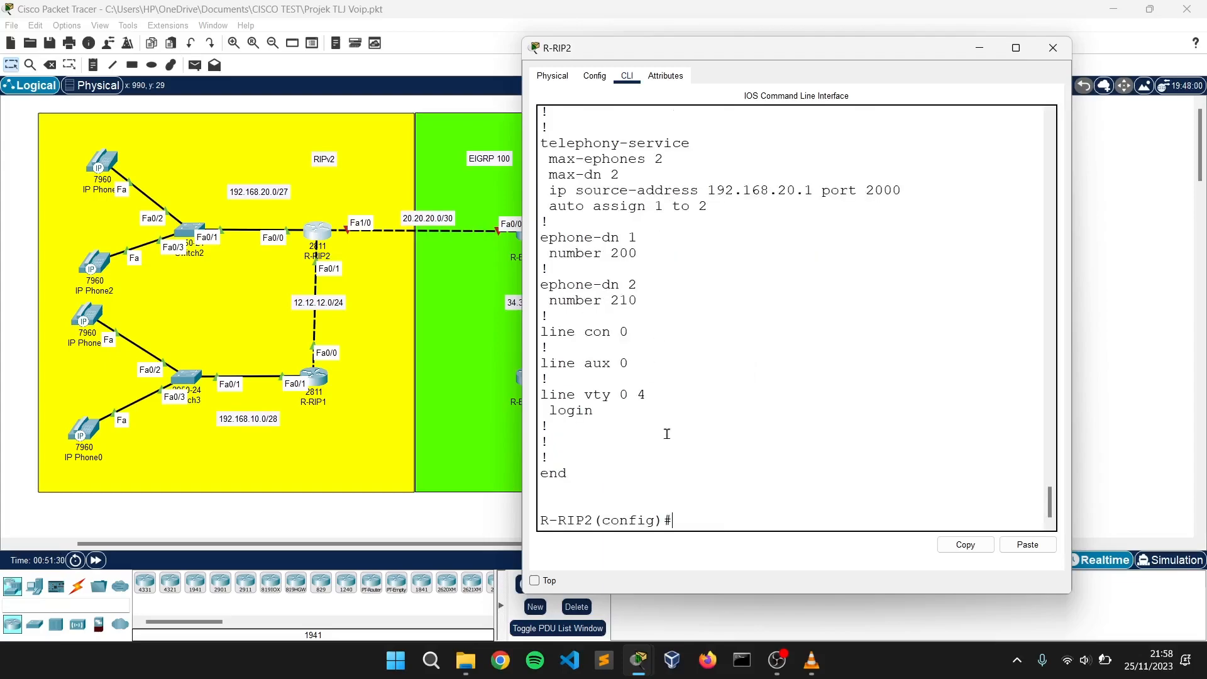
left_click(1052, 48)
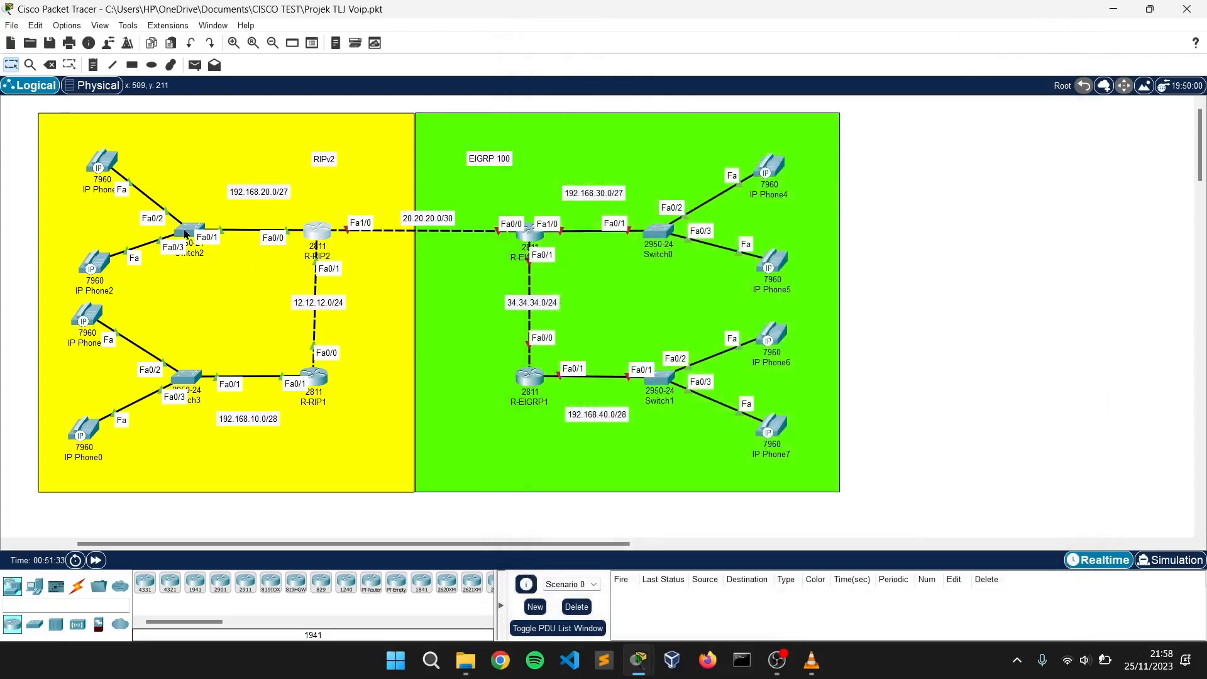
Open Switch2's command line and enter global configuration mode.
left_click(187, 233)
key("Return")
type("en")
key("Return")
type("conf")
key("Return")
key("Return")
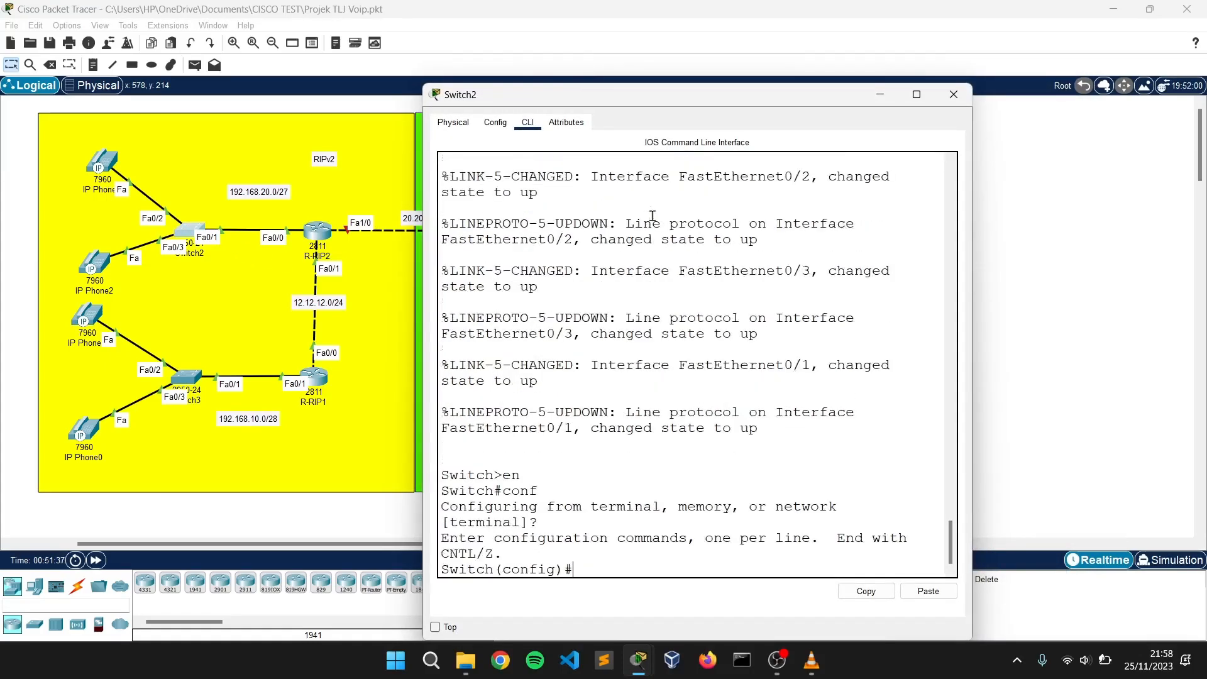
Set interface fa0/1 on Switch2 to trunk mode.
key("Return")
type("int fa0/1")
key("Return")
type("sw")
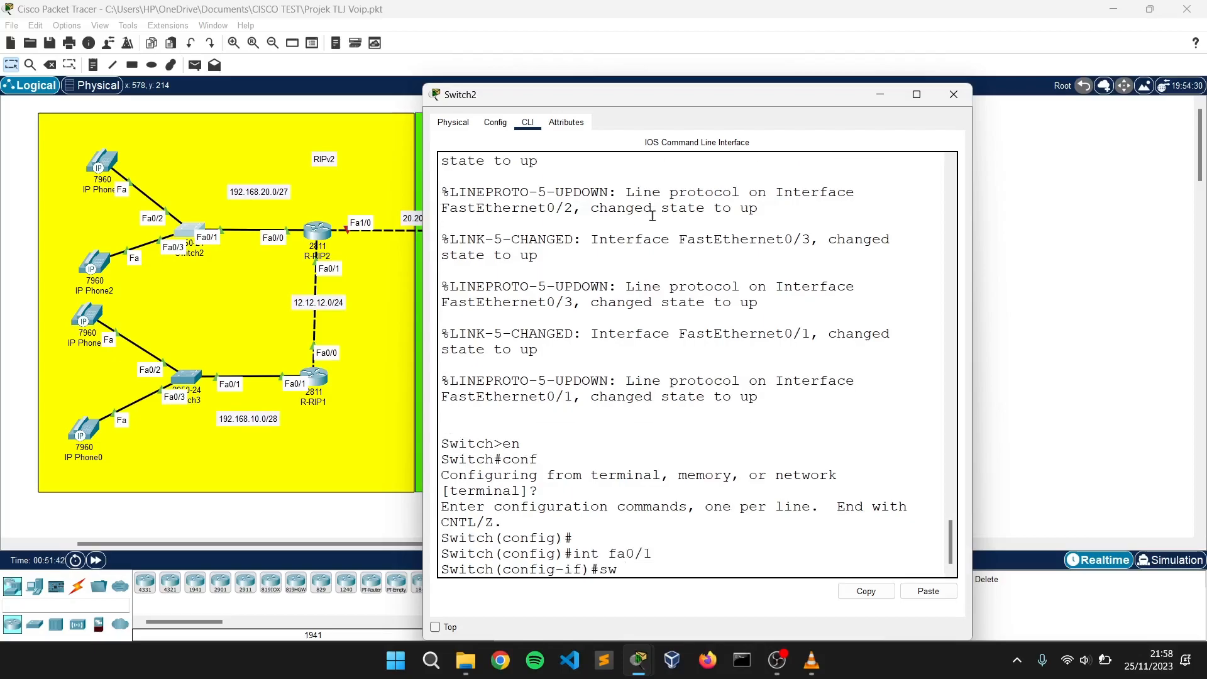
key("Tab")
type("mode trunk")
key("Return")
key("Return")
type("ex")
key("Return")
key("Return")
Create VLAN 20 on Switch2.
type("vlan 20")
key("Return")
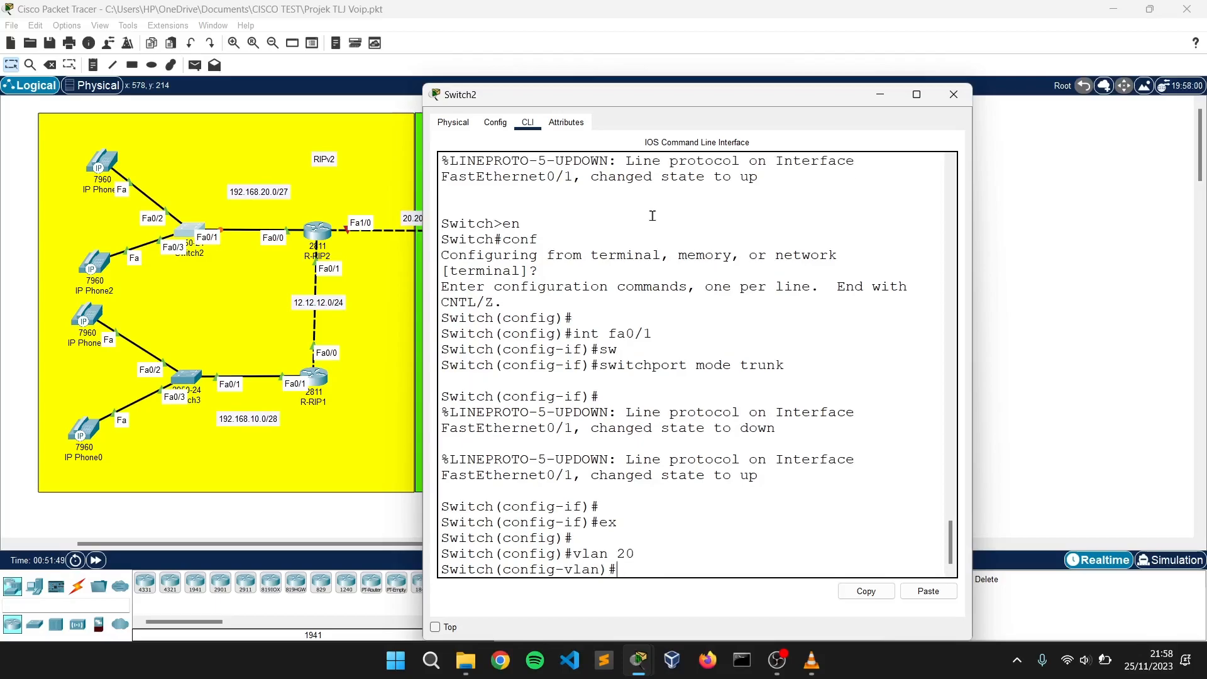
key("Return")
type("ex")
key("Return")
Assign voice VLAN 20 to interfaces fa0/2-3 on Switch2.
type("int r fa0/2-3")
key("Return")
type("sw vo vl 20")
key("Return")
type("ex")
key("Return")
Show the brief VLAN list on Switch2 and close the switch window.
type("do sh vl br")
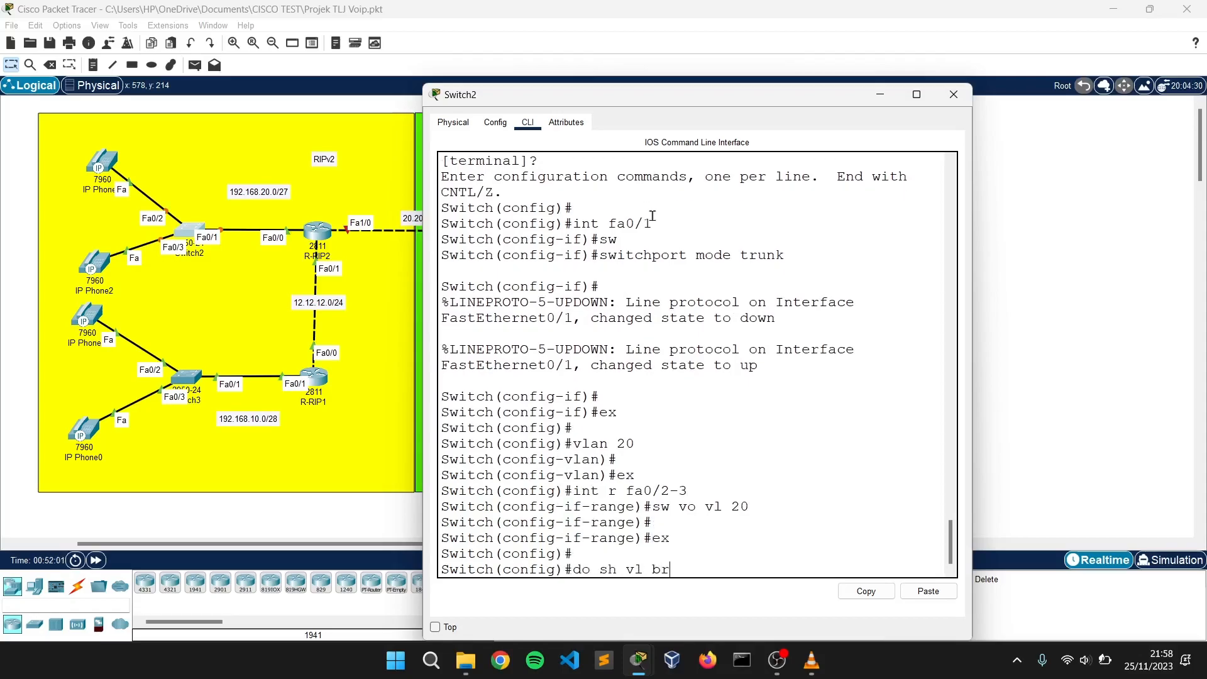
key("Return")
left_click_drag(423, 379, 317, 373)
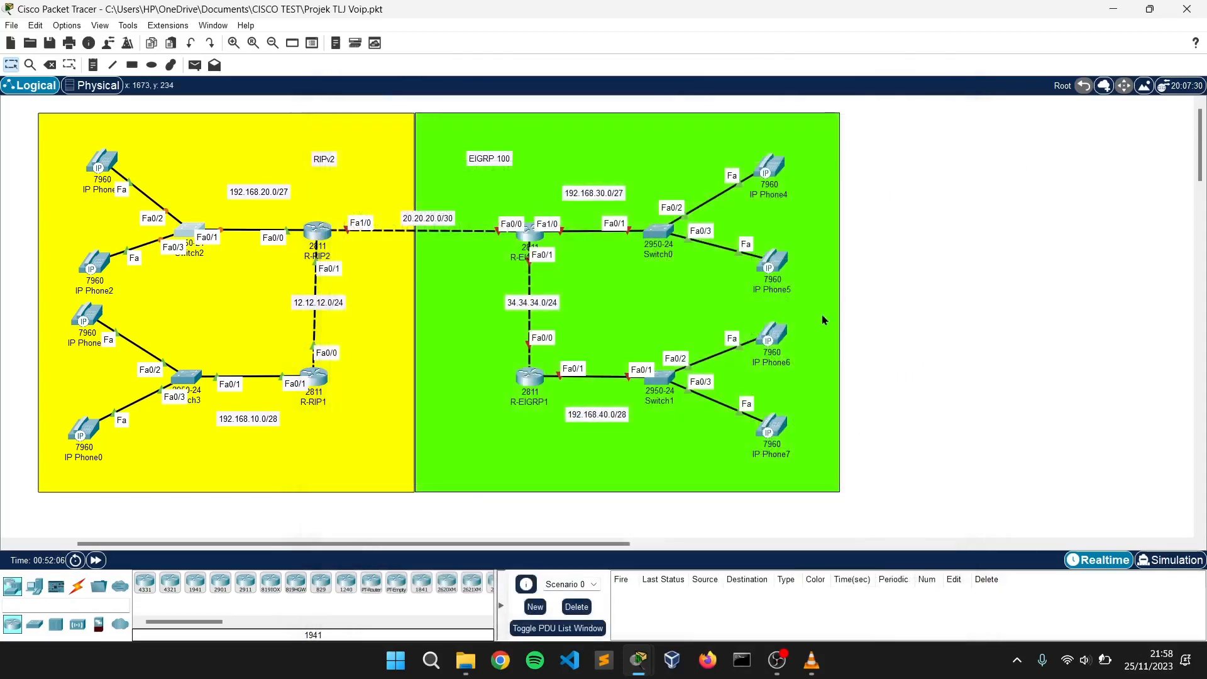
left_click(954, 94)
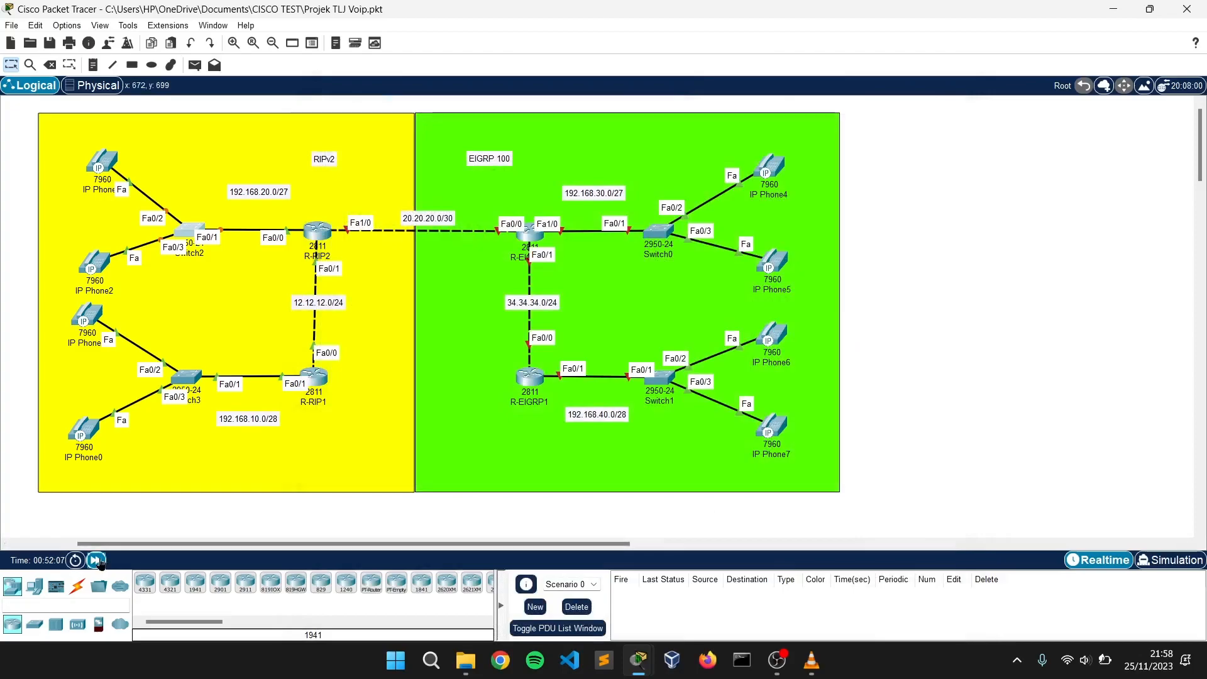
Fast-forward the simulation time and check the assigned line numbers on IP Phone3 and IP Phone2.
left_click(98, 560)
left_click(102, 163)
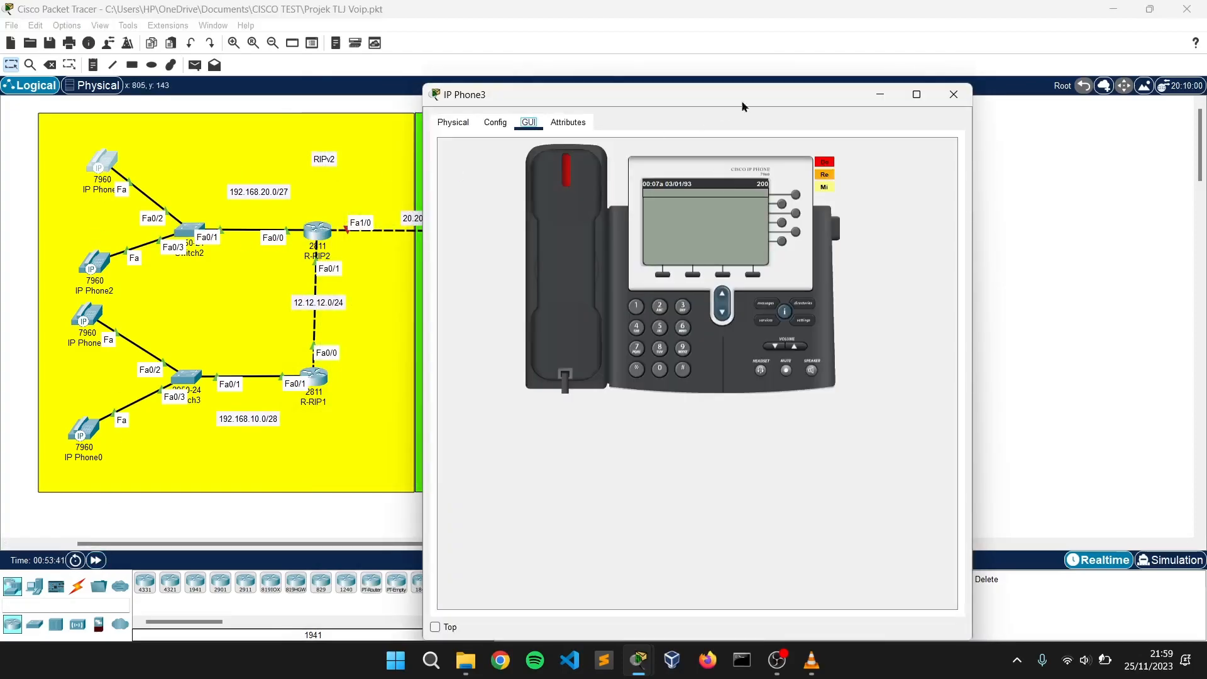
left_click(954, 94)
left_click(91, 264)
left_click(953, 94)
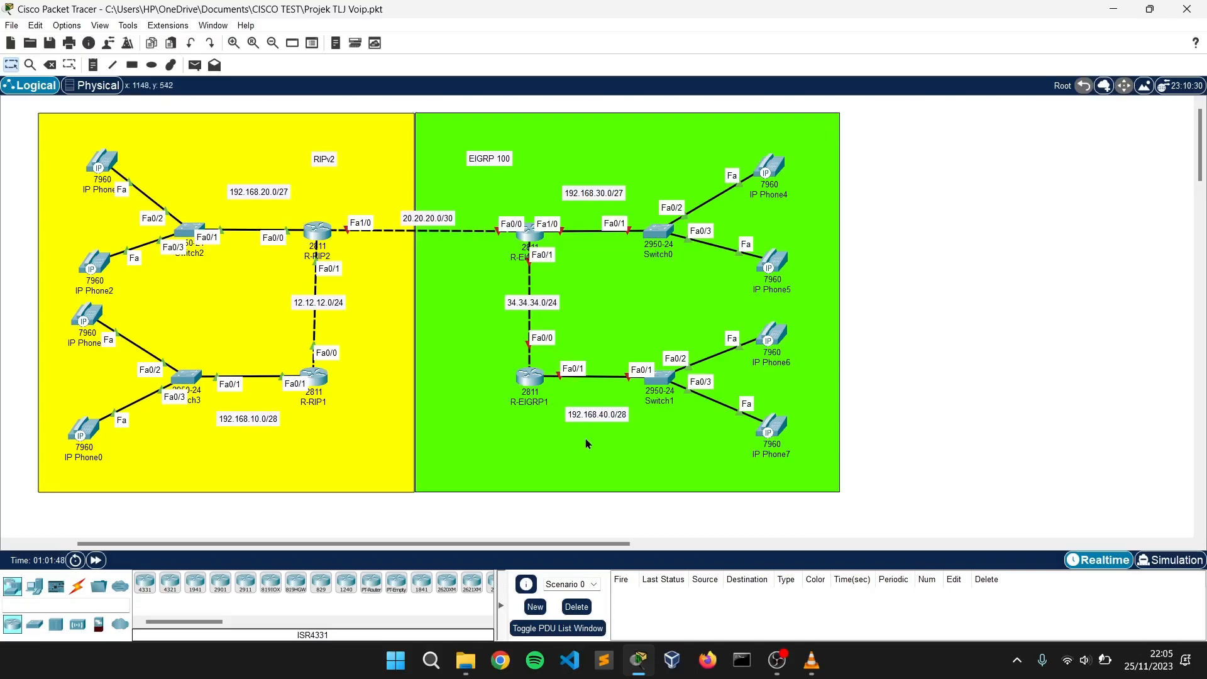
Open R-EIGRP2's command line, decline the initial configuration dialog and enter privileged mode.
mouse_move(533, 388)
left_click(530, 232)
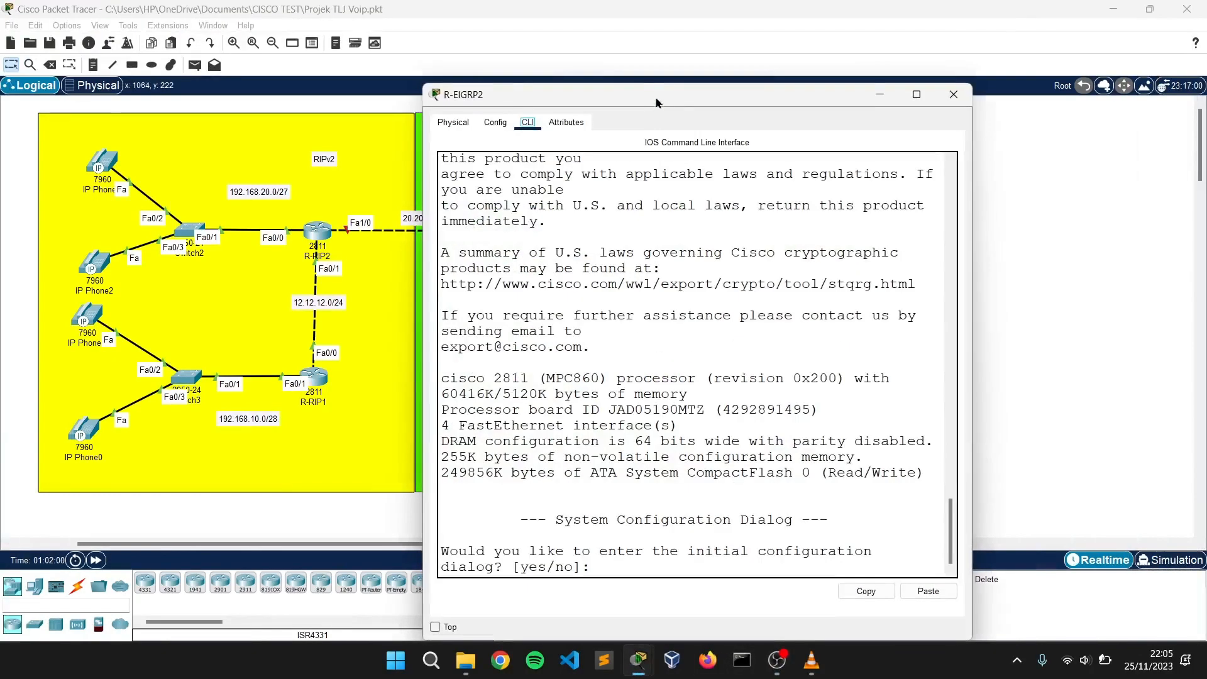
key("Return")
type("n")
key("Return")
key("Return")
type("en")
key("Return")
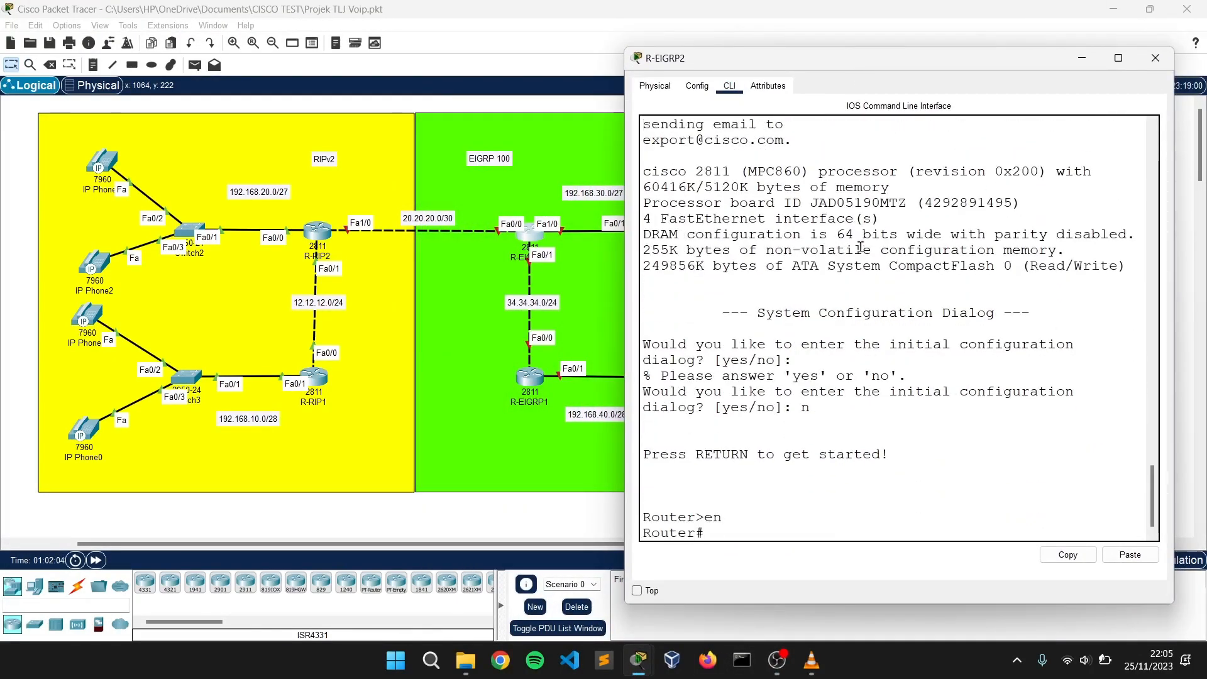
Enter global configuration mode and set the router's hostname to R-EIGRP2.
type("conf")
key("Return")
key("Return")
key("Return")
type("host R-EI")
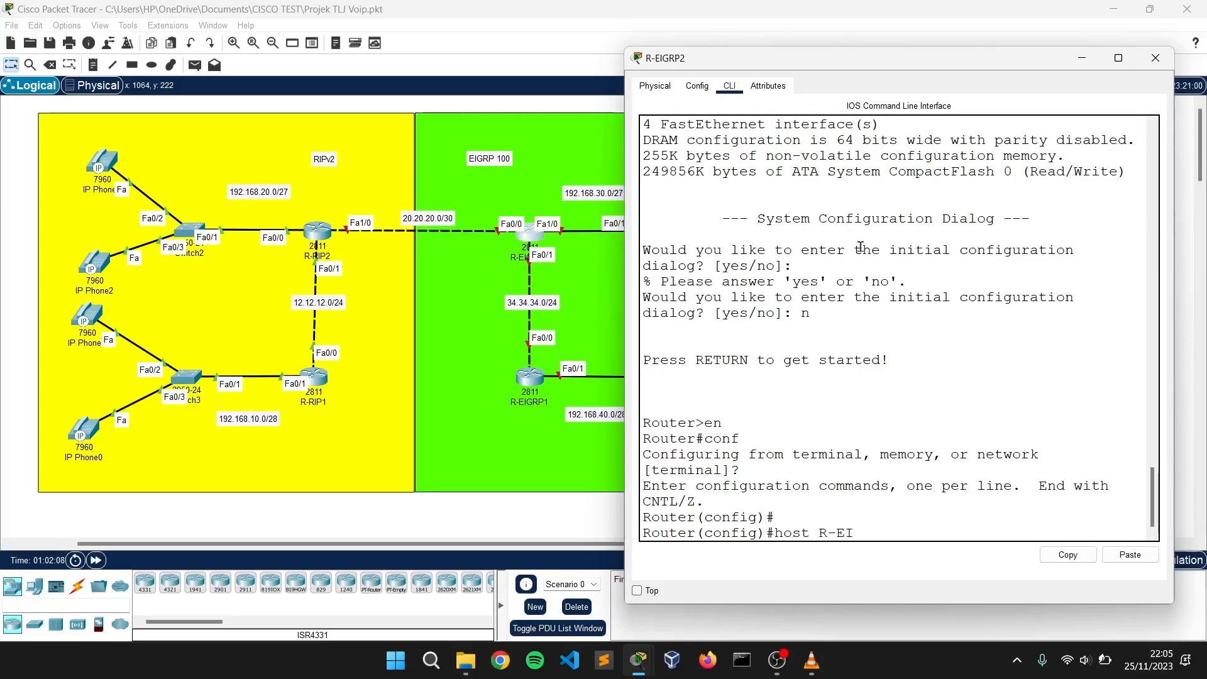
type("GRP2")
key("Return")
Enable interfaces fa0/0 and fa0/1 together on R-EIGRP2.
type("int ")
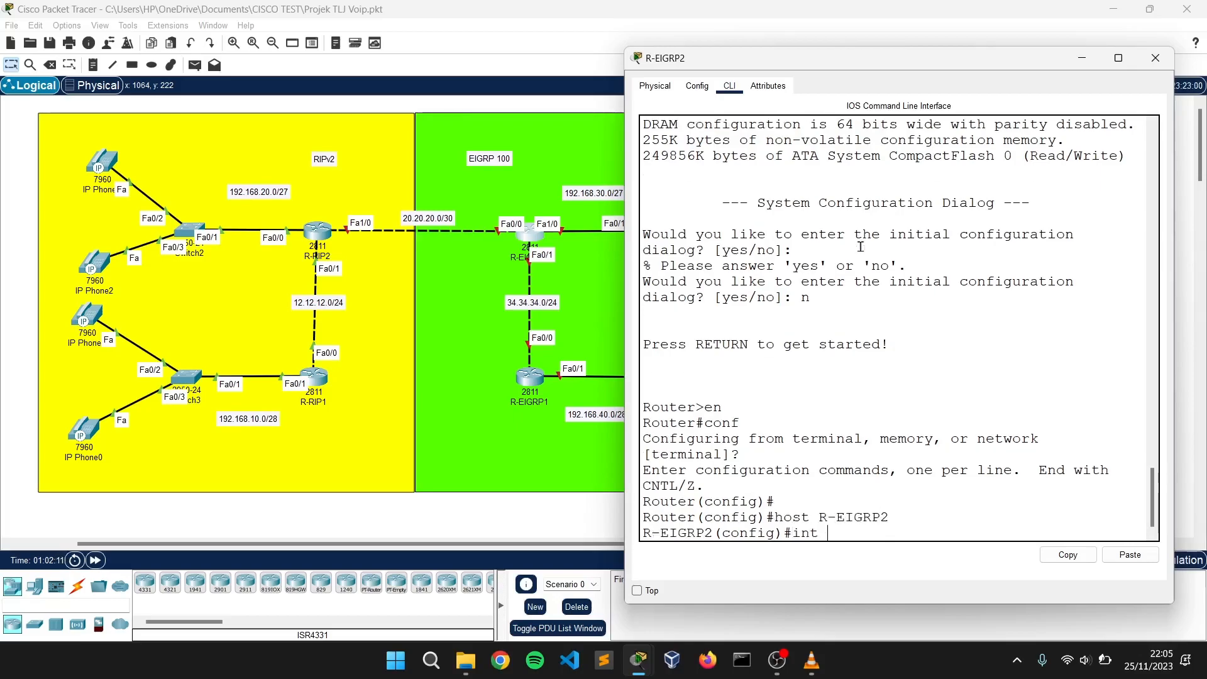
type("r fa0/0-1")
key("Return")
type("no sh")
key("Return")
Enable interface fa1/0 on R-EIGRP2 and return to global configuration mode.
type("int fa1/0")
key("Return")
type("no")
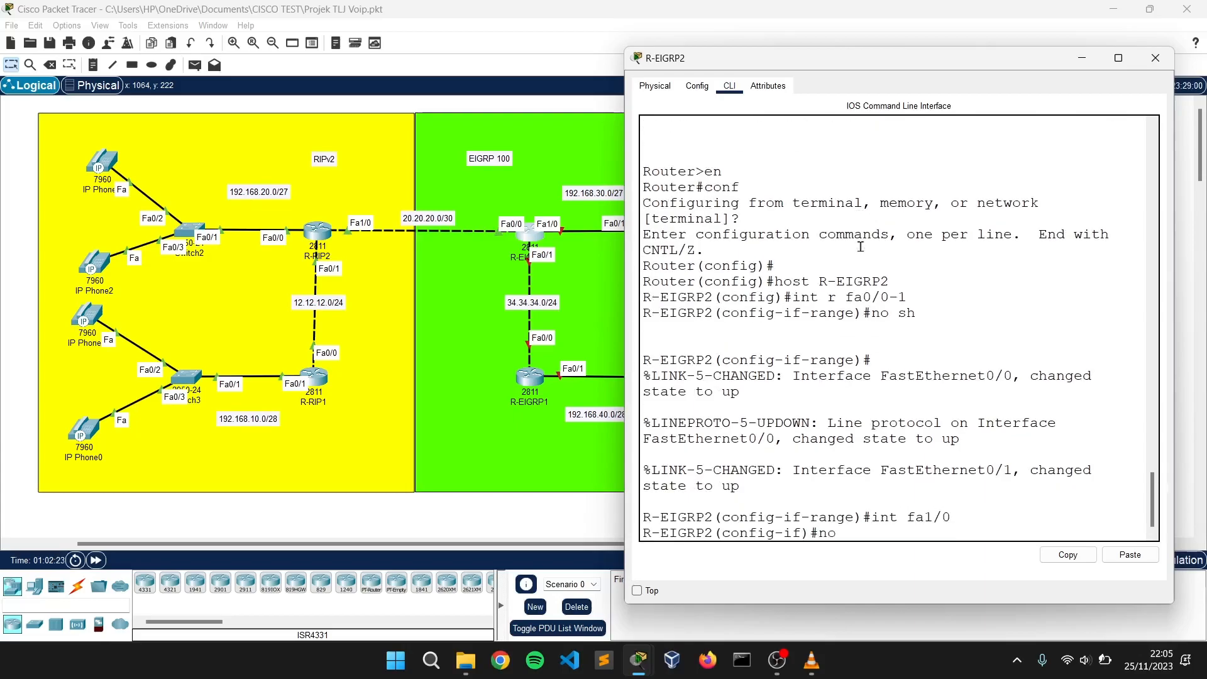
type(" sh")
key("Return")
key("Return")
type("ex")
key("Return")
key("Return")
key("Return")
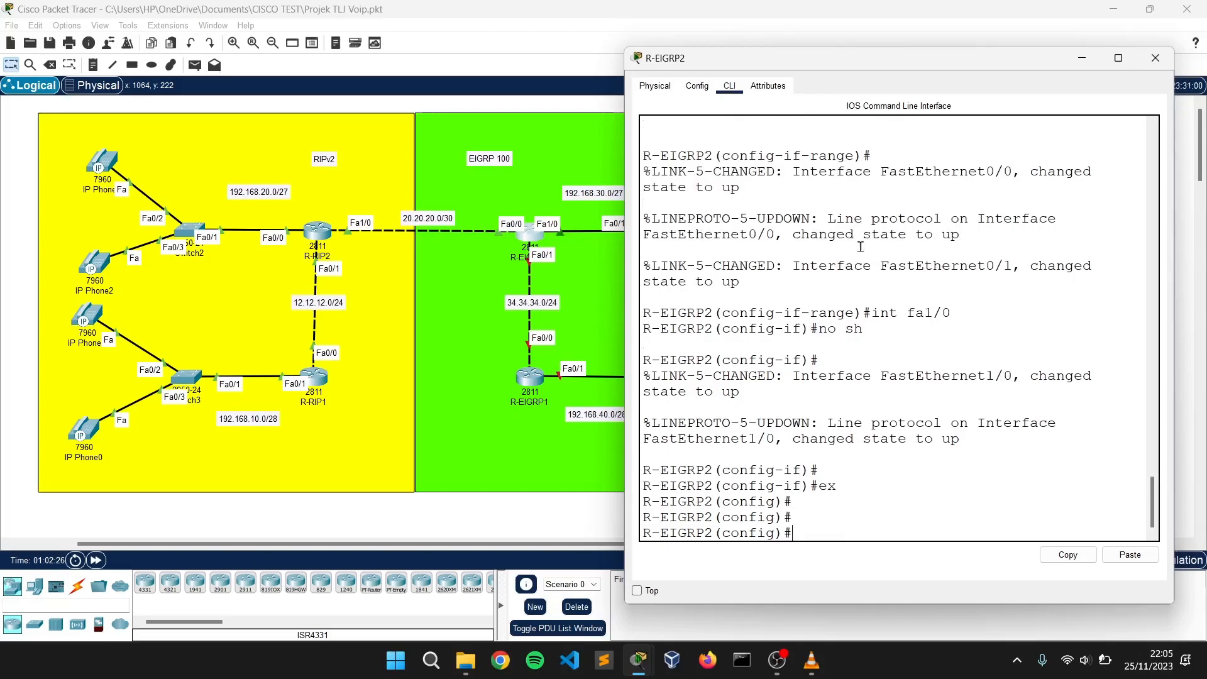
Assign IP address 20.20.20.2 with mask 255.255.255.252 to interface fa0/0 on R-EIGRP2.
type("int fa0/0")
key("Return")
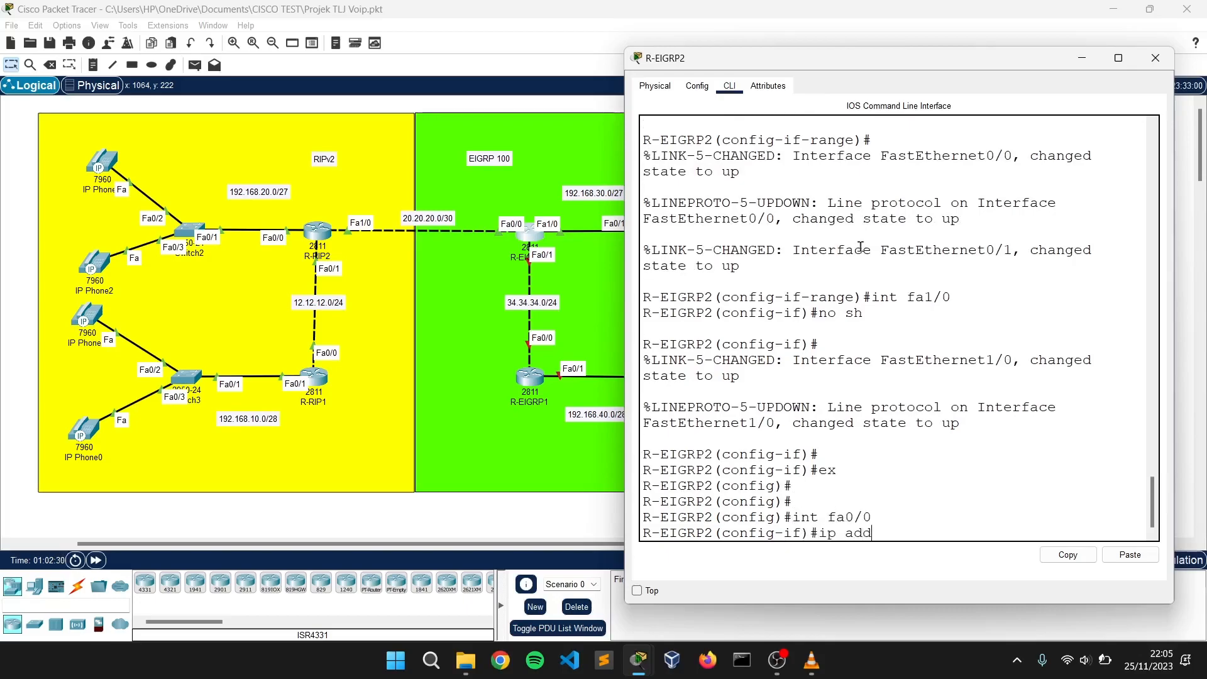
type("ip add 20.20.20.2 255.255.255.252")
key("Return")
type("ex")
key("Return")
Assign IP address 34.34.34.3 with mask 255.255.255.0 to interface fa0/1 on R-EIGRP2.
type("int fa0/1")
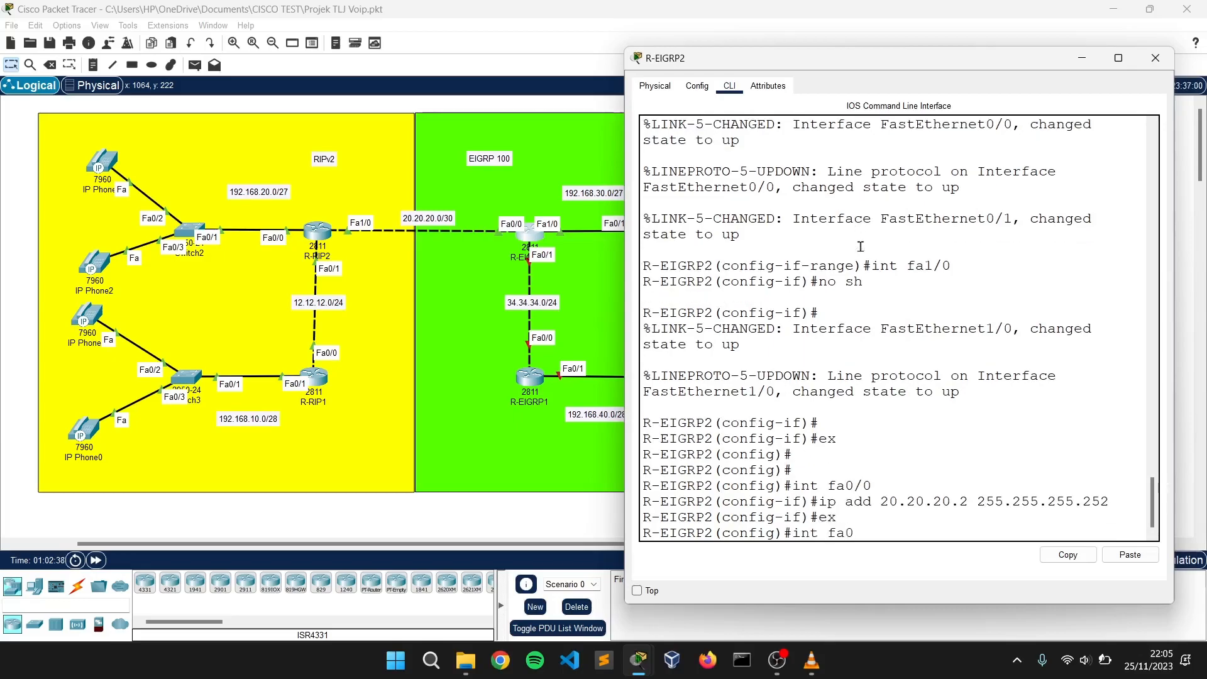
key("Return")
type("ip add 34.34.34.")
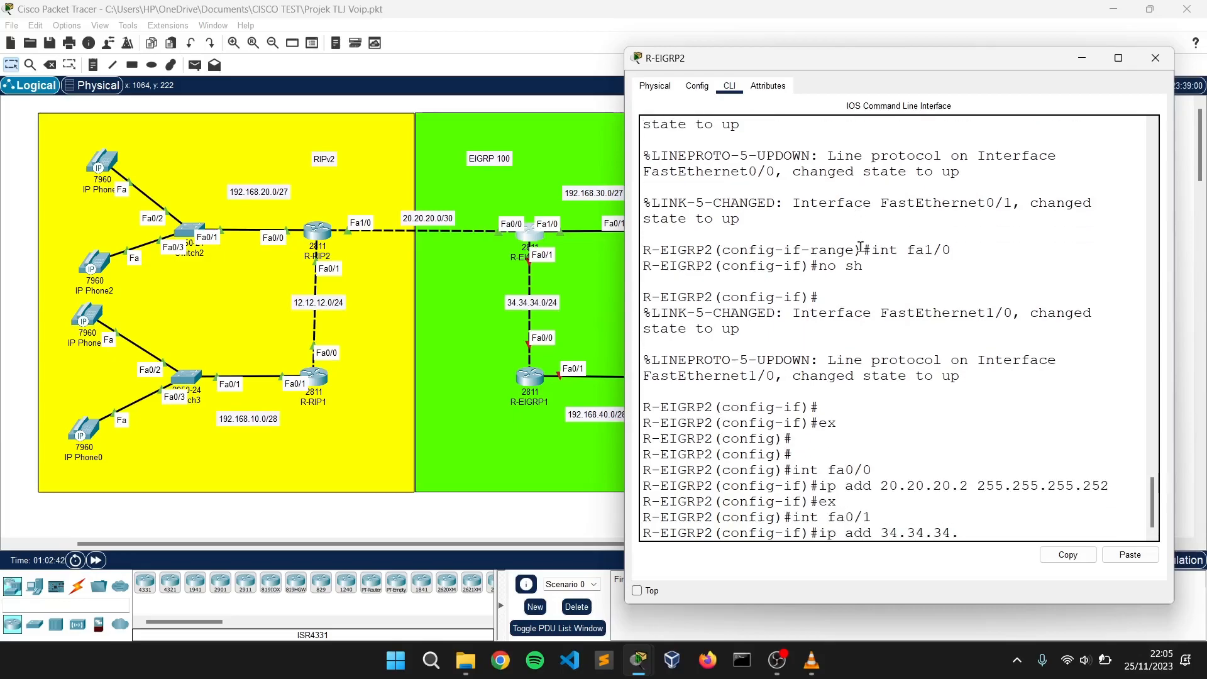
type("3 255.255.255.0")
key("Return")
type("e")
key("Return")
Create subinterface fa1/0.30 on R-EIGRP2 with dot1Q encapsulation 30 and IP address 192.168.30.1 255.255.255.224.
type("int fa1/0.30")
key("Return")
type("en do 30")
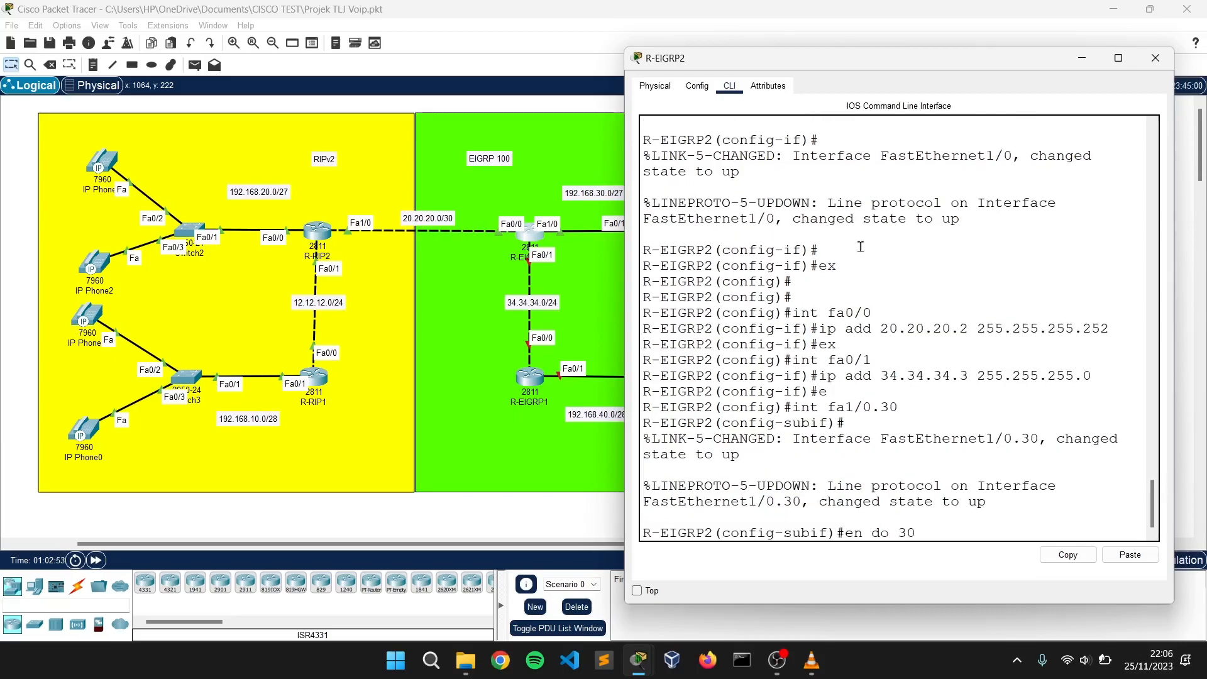
key("Return")
type("ip add 192.168.30.1 255.255.255.224")
key("Return")
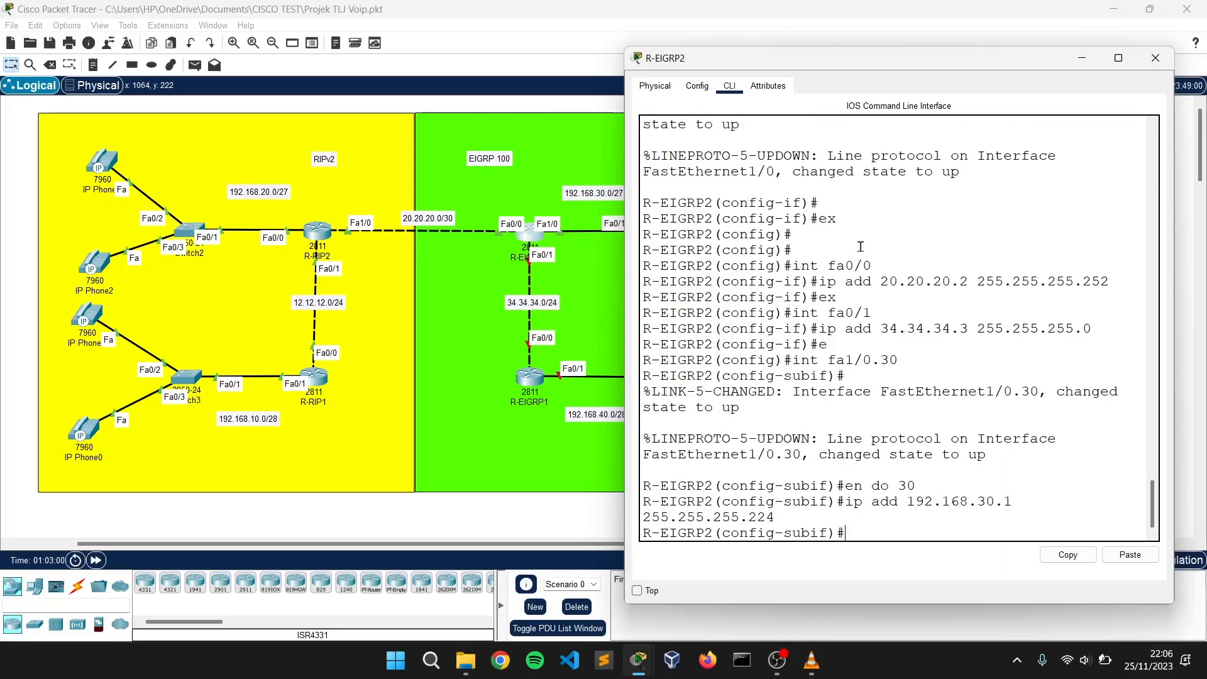
type("ex")
key("Return")
key("Return")
Create DHCP pool VL30 with network 192.168.30.0 255.255.255.224, default router 192.168.30.1 and option 150 ip 192.168.30.1.
type("ip dhcp pool")
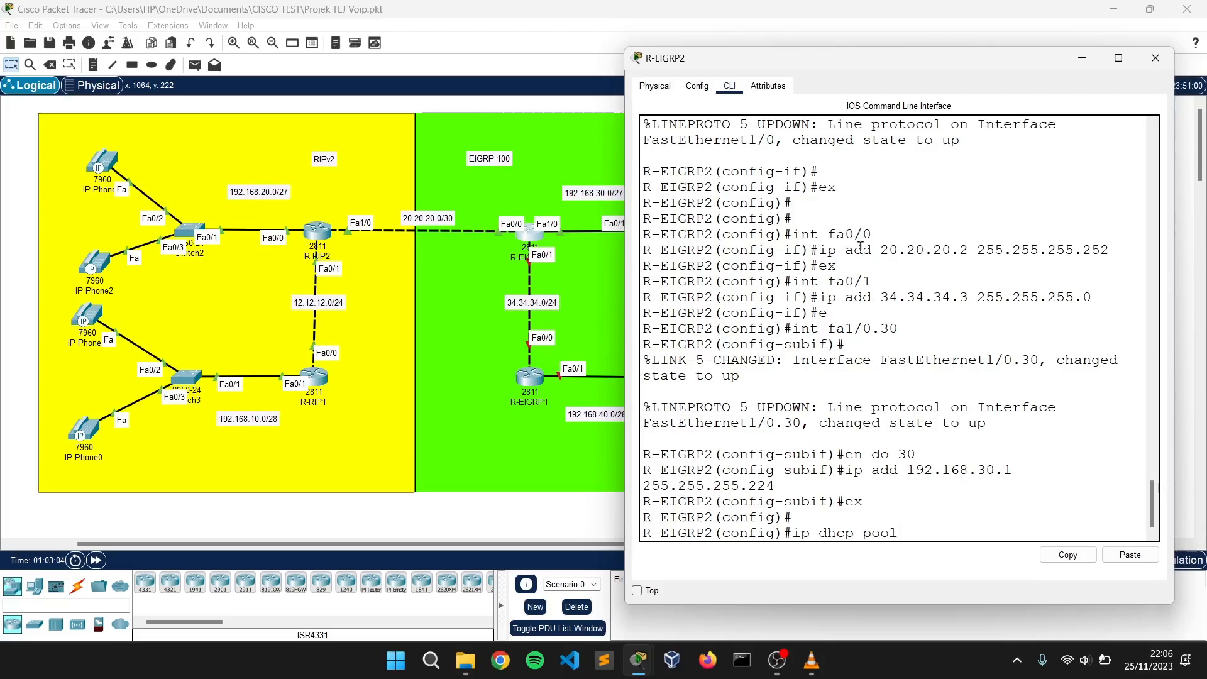
type(" VL30")
key("Return")
type("net 192.1")
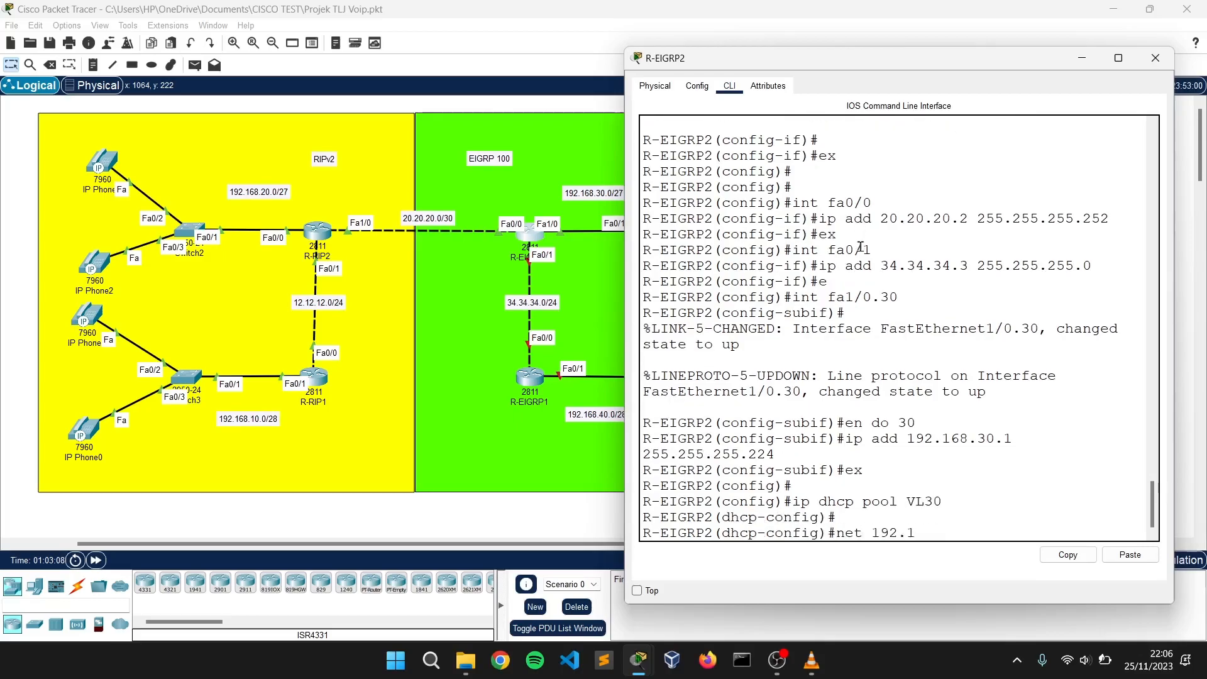
type("68.30.0 255.255.255.224")
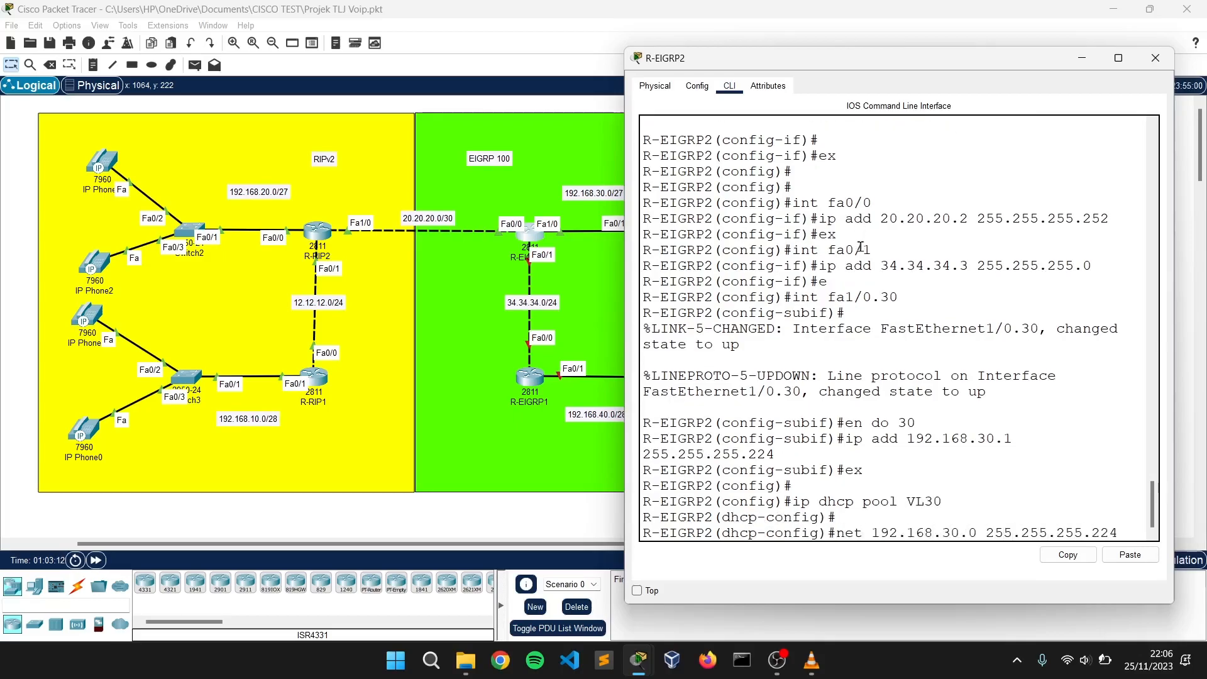
key("Return")
type("def 192.168.30.1")
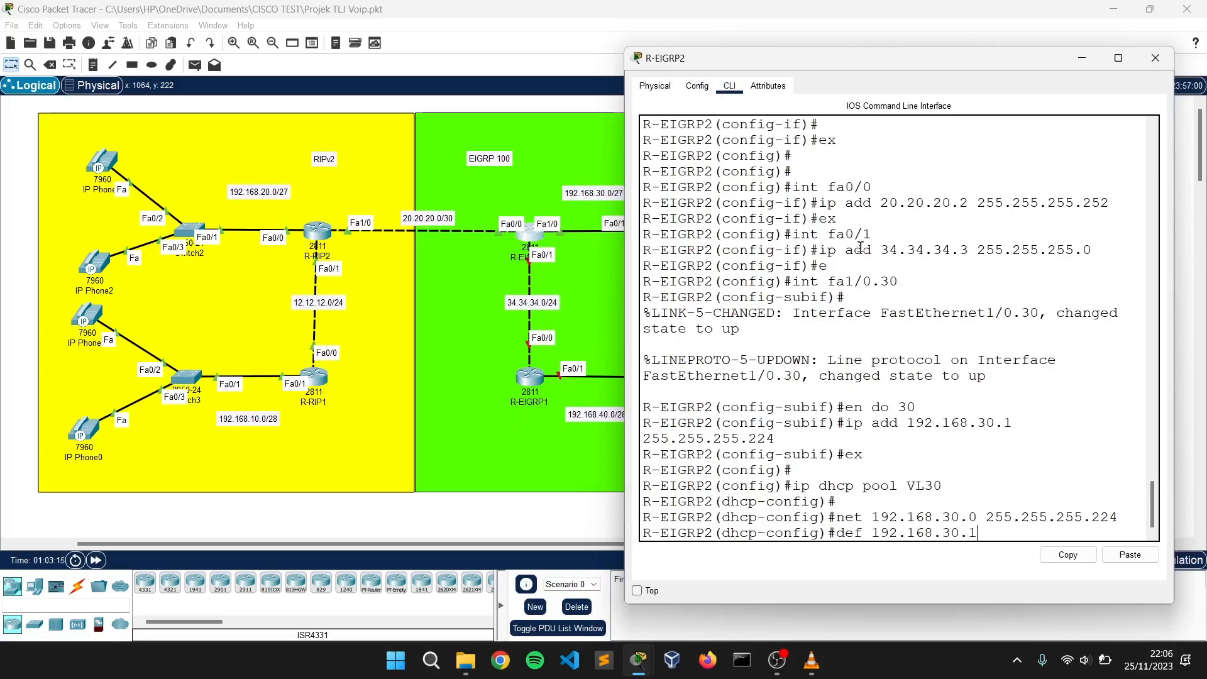
key("Return")
type("opt 150 ip 192.168.30.1")
key("Return")
type("ex")
key("Return")
Start the telephony service on R-EIGRP2 with source address 192.168.30.1 and port 2000.
type("tele")
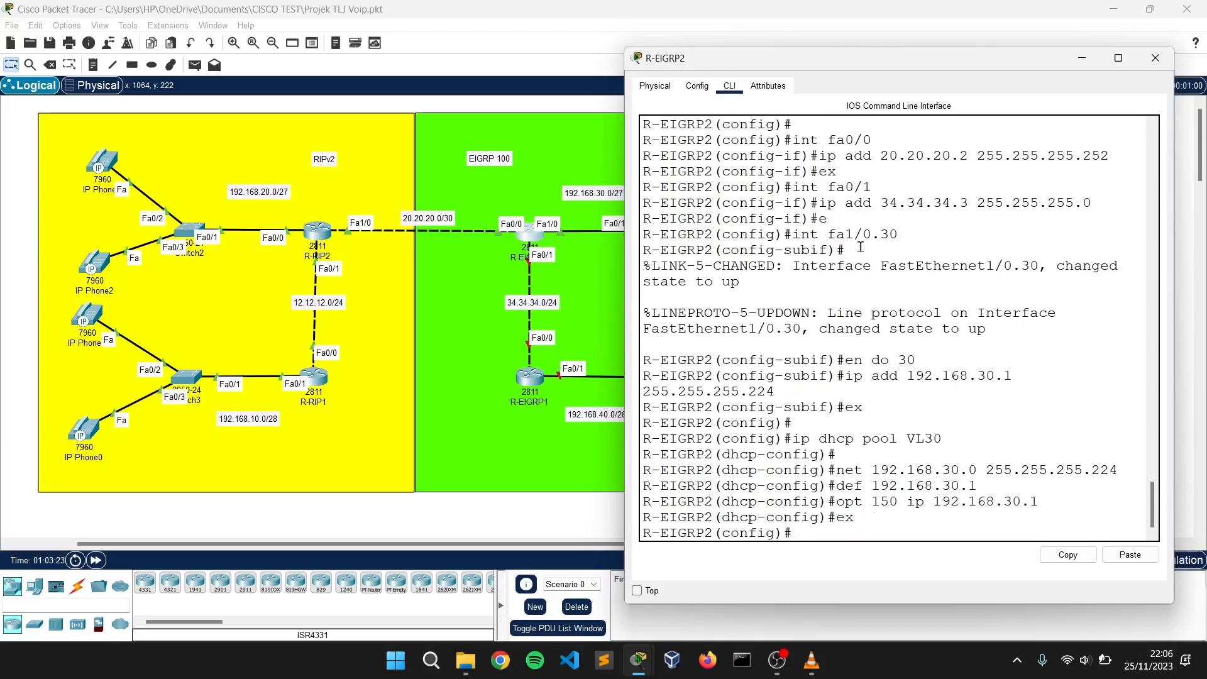
key("Return")
type("ip so 192.168.30.1 port 2000")
key("Return")
Limit R-EIGRP2's telephony service to 2 directory numbers and 2 ephones, and auto-assign 1 to 2.
type("max-dn 2")
key("Return")
type("max-eph 2")
key("Return")
type("auto ass 1 to 2")
key("Return")
type("ex")
key("Return")
Assign number 300 to ephone-dn 1 and number 310 to ephone-dn 2 on R-EIGRP2.
type("e")
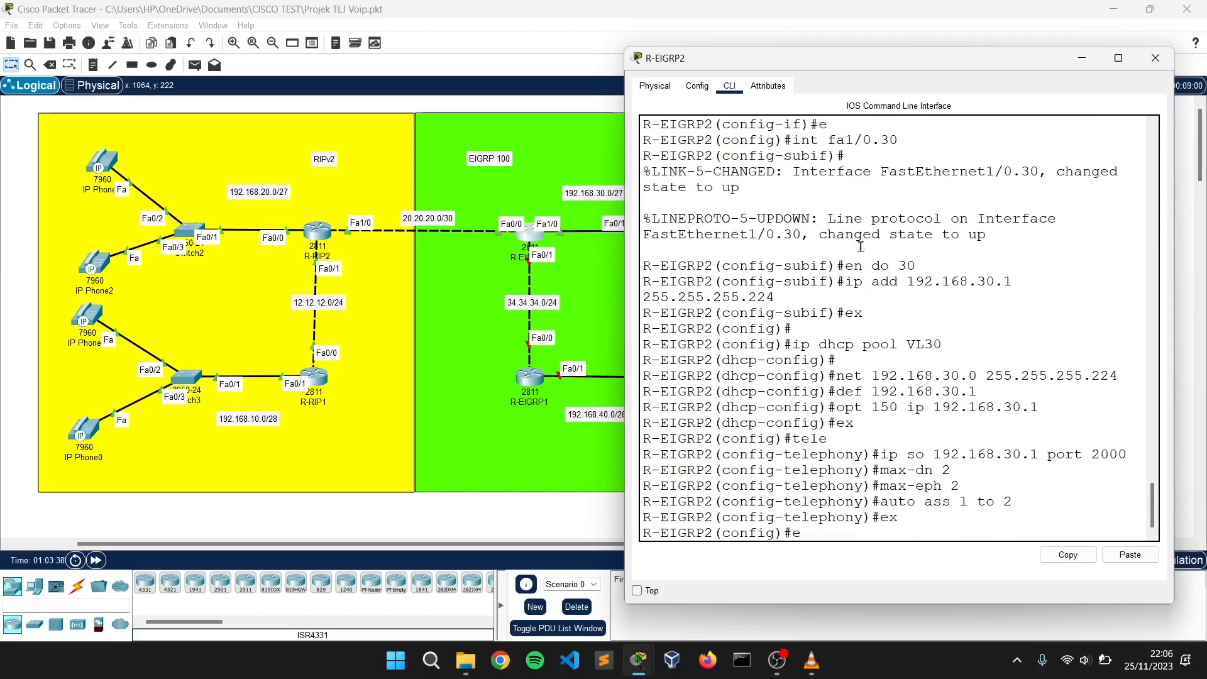
type("phone-dn 1")
key("Return")
type("num 3100")
key("Return")
type("ephone-dn 2")
key("Return")
type("num 300")
key("BackSpace")
key("BackSpace")
type("10")
key("Return")
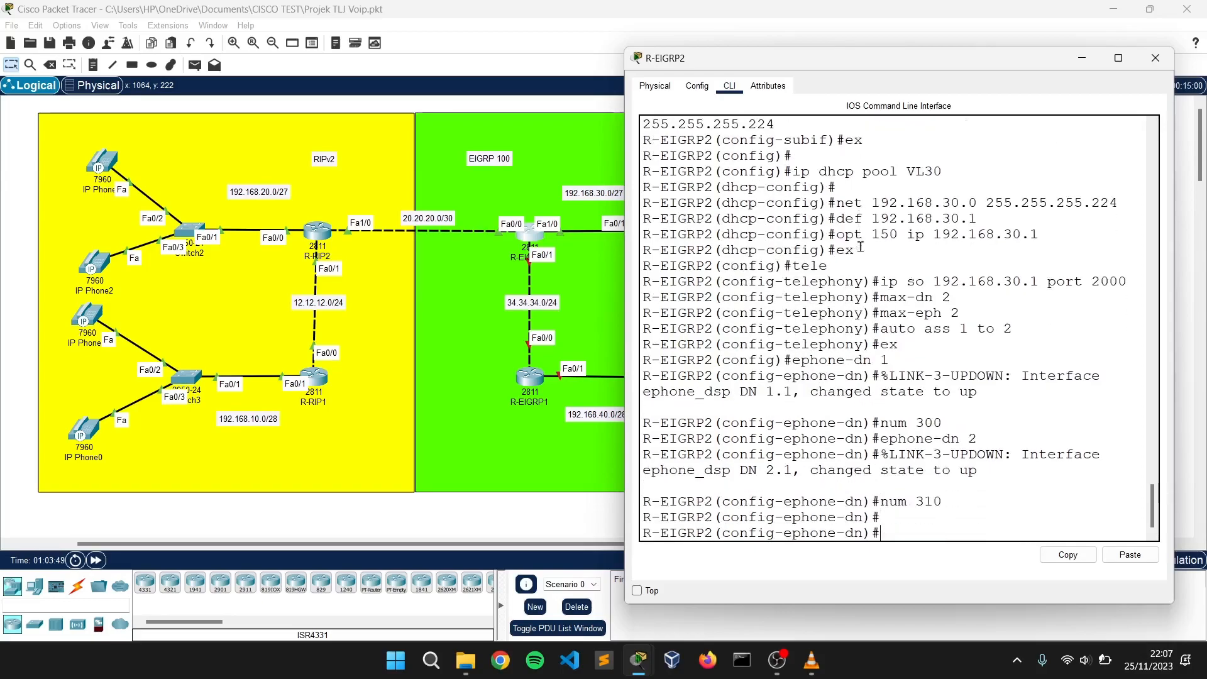
left_click(1155, 58)
Set interface fa0/1 on Switch0 to trunk mode.
left_click(668, 232)
left_click_drag(646, 95, 913, 74)
left_click(798, 102)
key("Return")
type("en")
key("Return")
type("conf")
key("Return")
type("int fa0/1")
key("Return")
type("sw mo tr")
key("Return")
type("ex")
key("Return")
Create VLAN 30 on Switch0 and assign it as the voice VLAN on interfaces fa0/2-3.
type("vl ")
type(" 30")
key("Return")
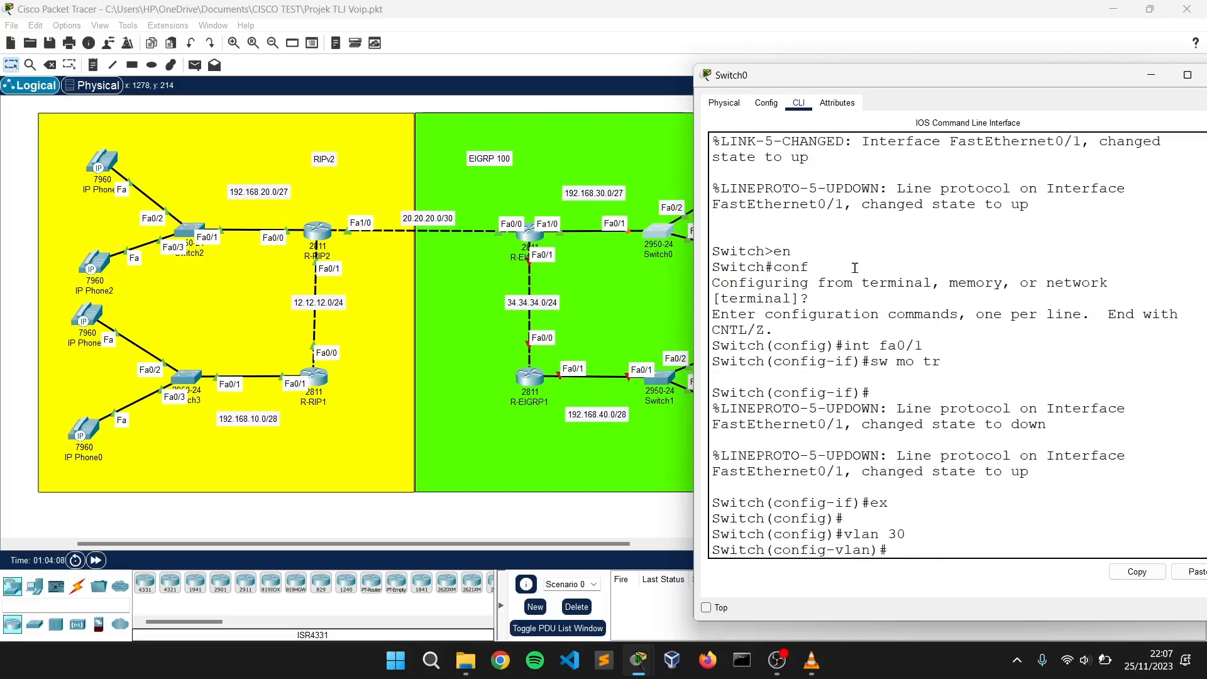
key("Return")
type("int r fa")
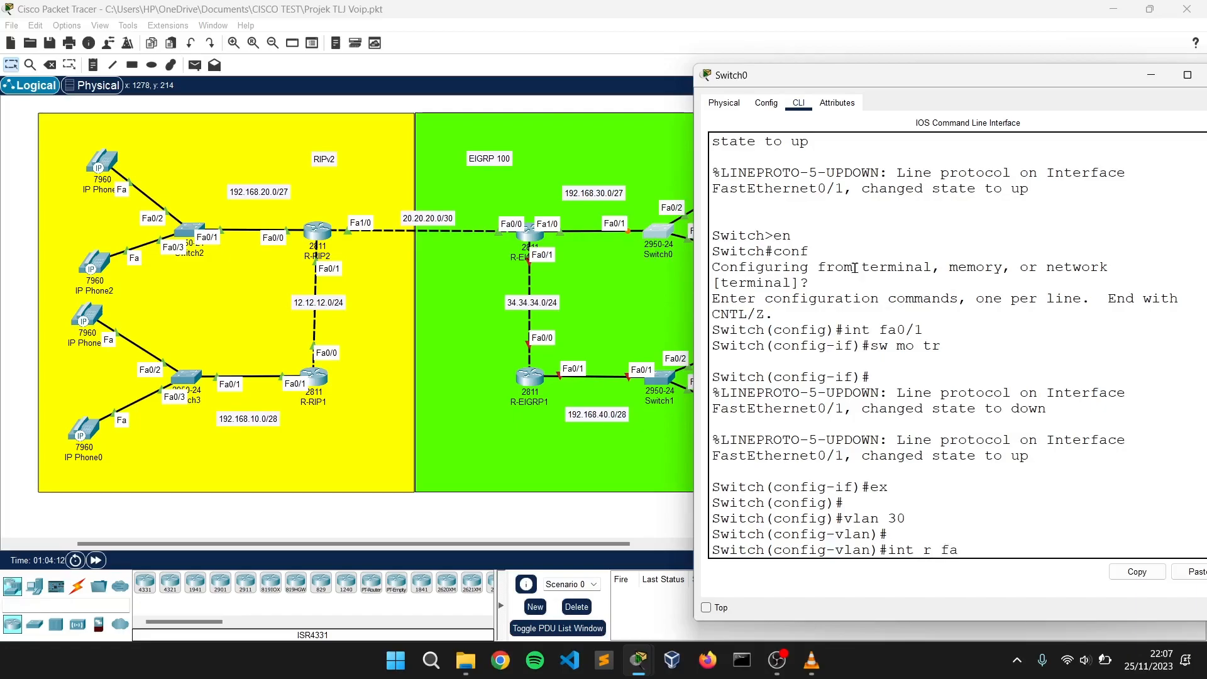
type("0/2-3")
key("Return")
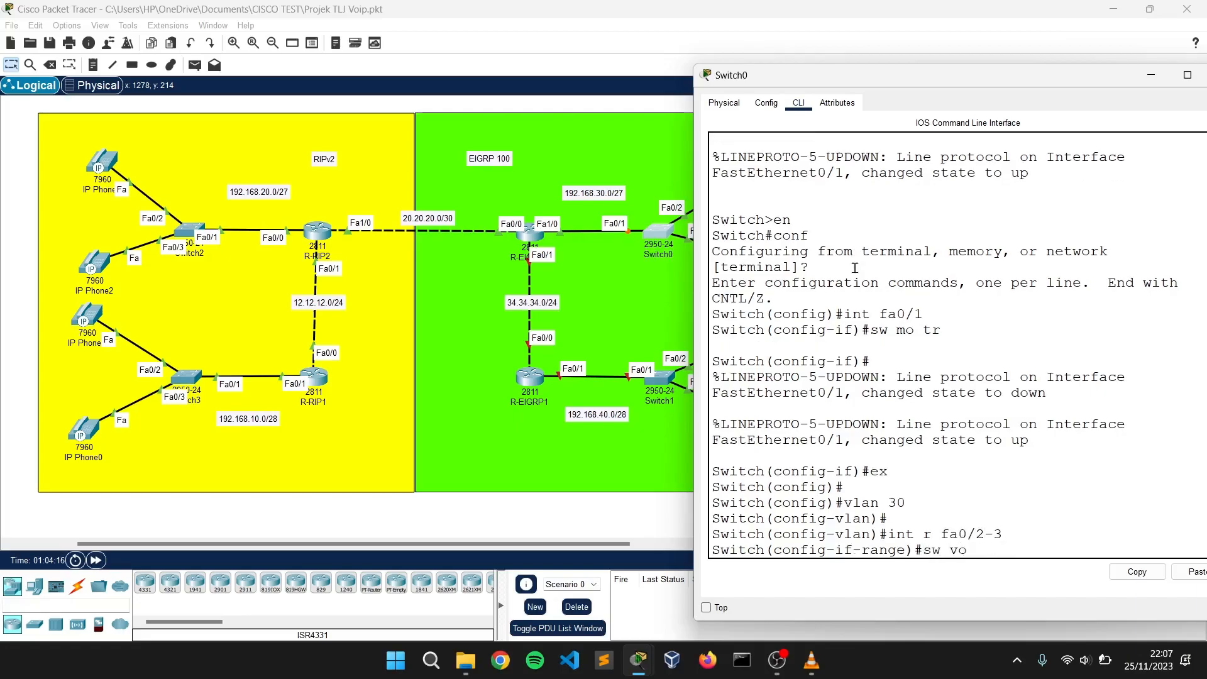
type("sw vo vl 30")
key("Return")
type("ex")
key("Return")
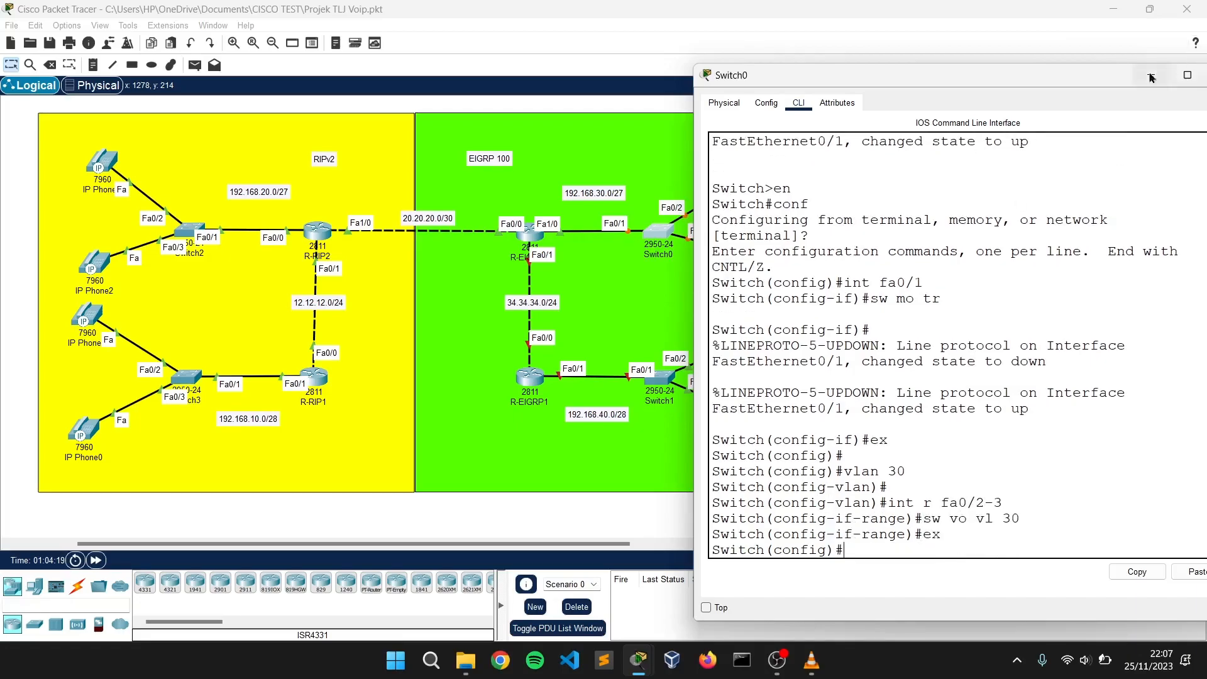
left_click_drag(1097, 75, 1042, 86)
left_click(1170, 86)
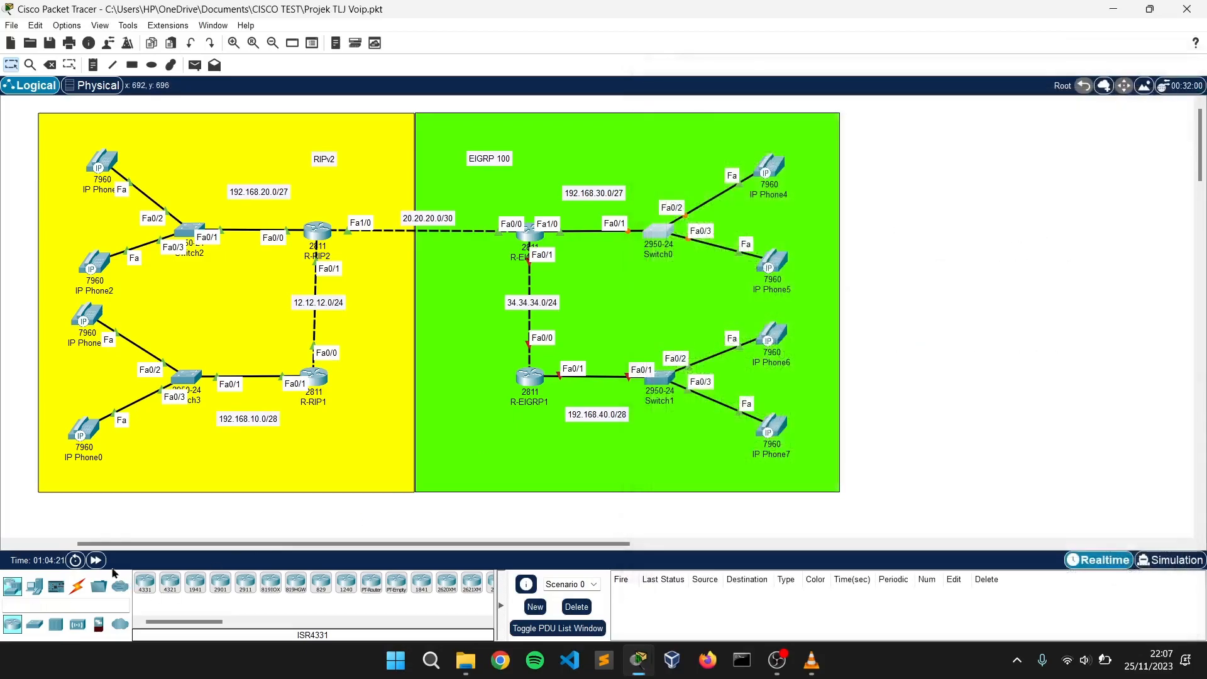
Check the phone displays of IP Phone4 and IP Phone5 for their assigned extensions.
left_click(769, 169)
left_click(529, 122)
left_click(954, 94)
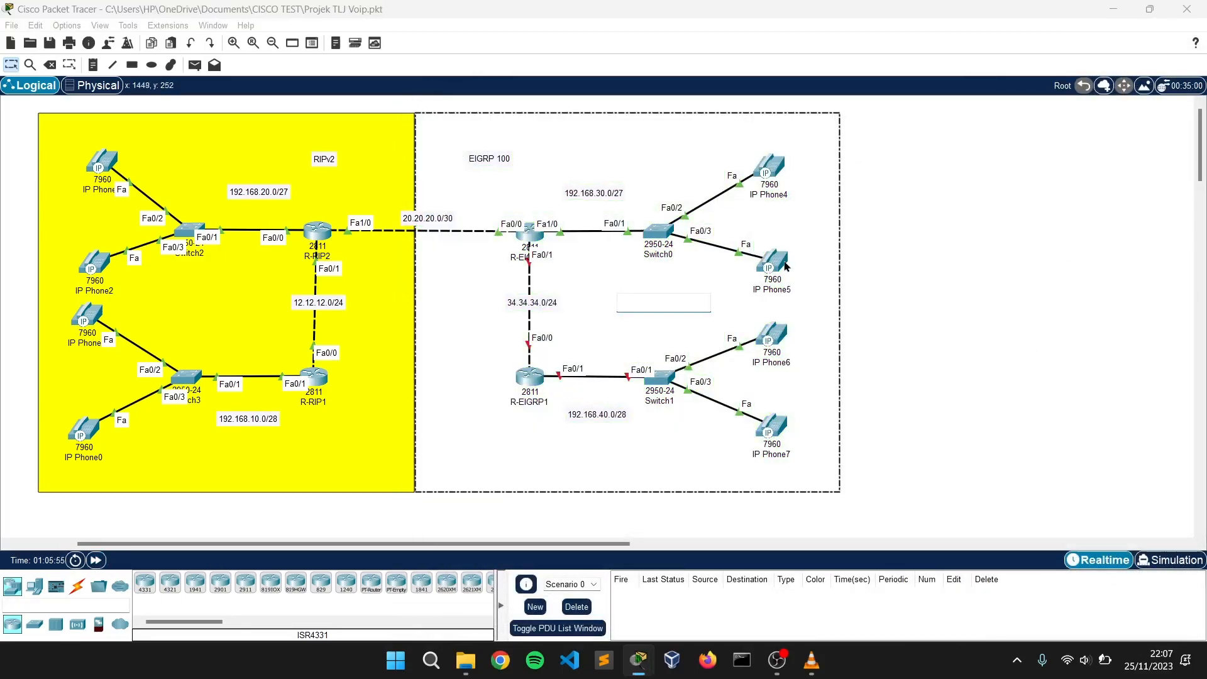
left_click(769, 258)
left_click(528, 122)
left_click(954, 94)
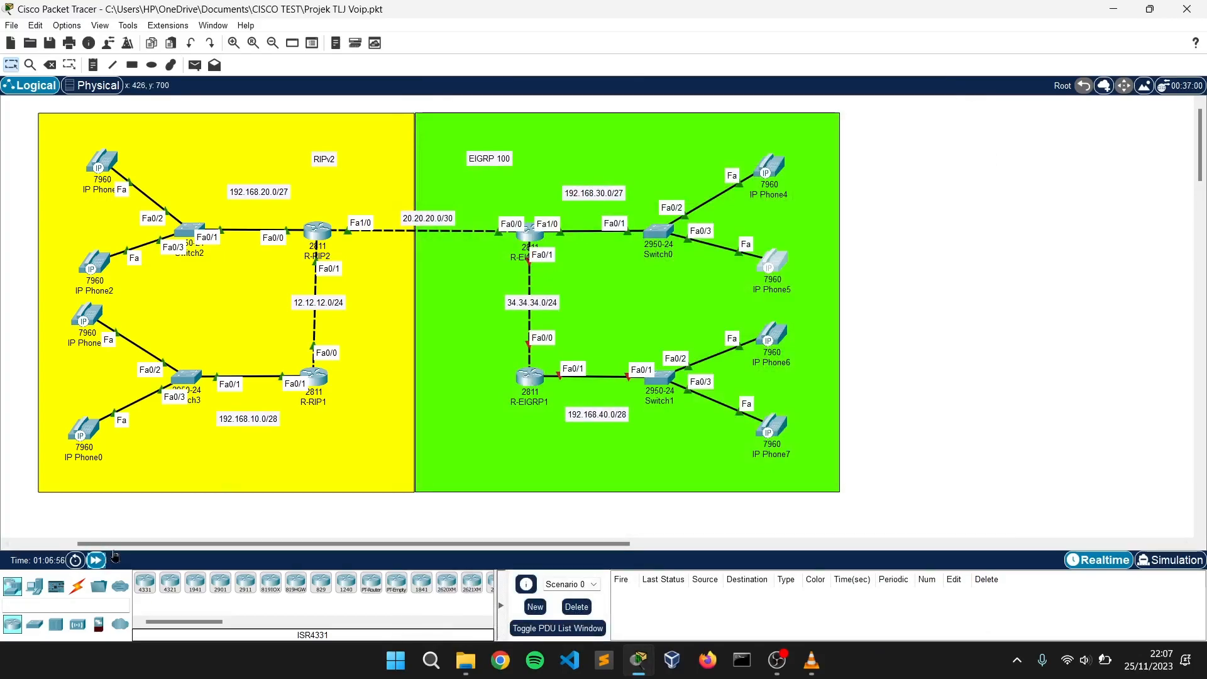
left_click(768, 166)
left_click(953, 94)
left_click(769, 257)
left_click(953, 94)
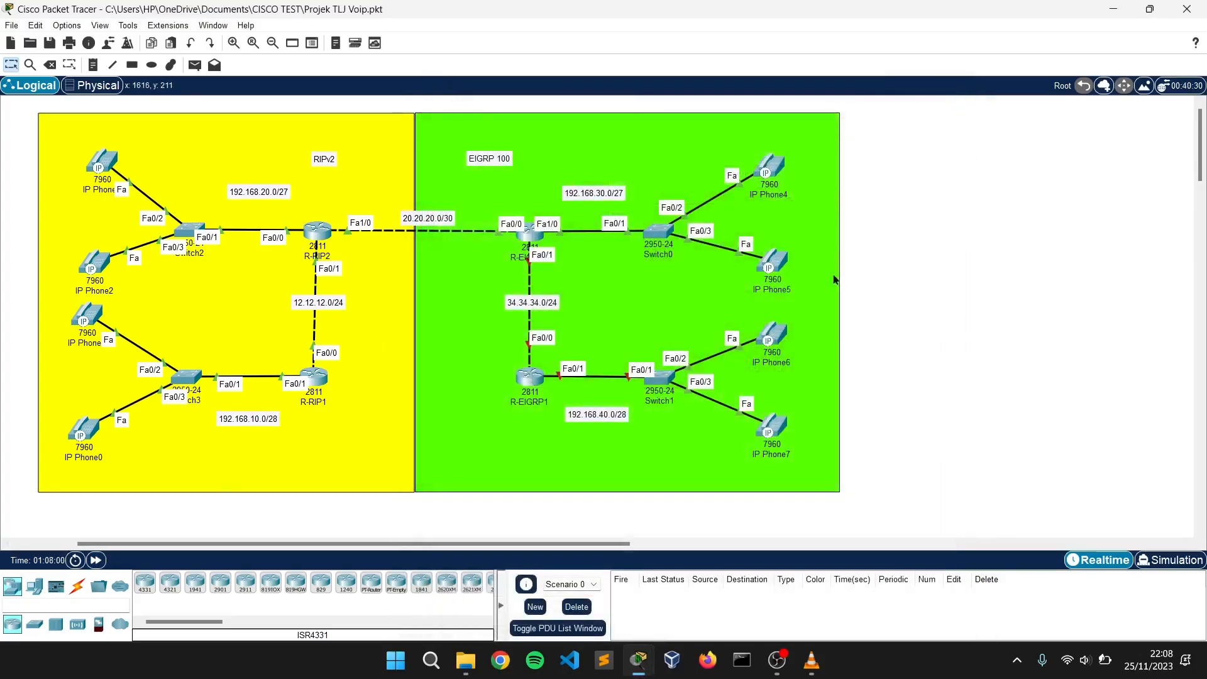
Open R-EIGRP1's command line and decline the initial configuration dialog.
left_click(530, 375)
left_click_drag(607, 90, 864, 68)
left_click(892, 400)
key("Return")
type("no")
key("Return")
key("Return")
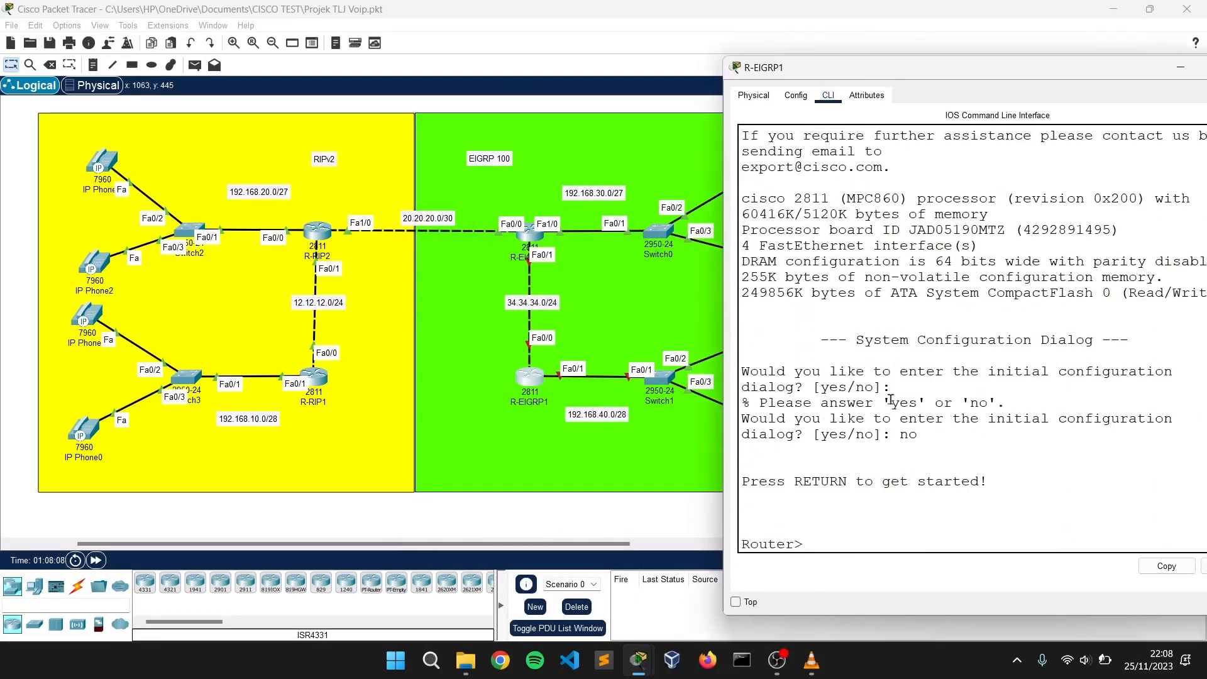
Enter global configuration mode on the router and set its hostname to R-EIGRP1.
type("en")
key("Return")
type("conf")
key("Return")
key("Return")
type("host R-EIGRP1")
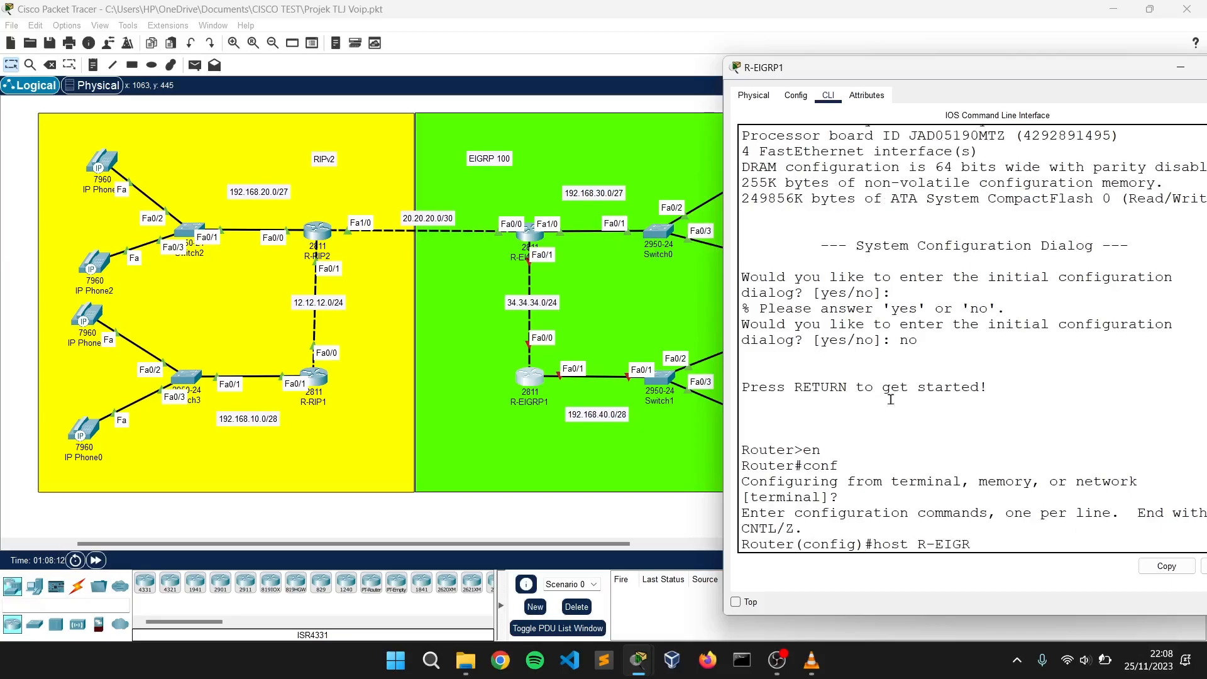
key("Return")
key("Return")
Enable interfaces fa0/0-1 on R-EIGRP1.
type("int r fa0/0-1")
key("Return")
type("no sh")
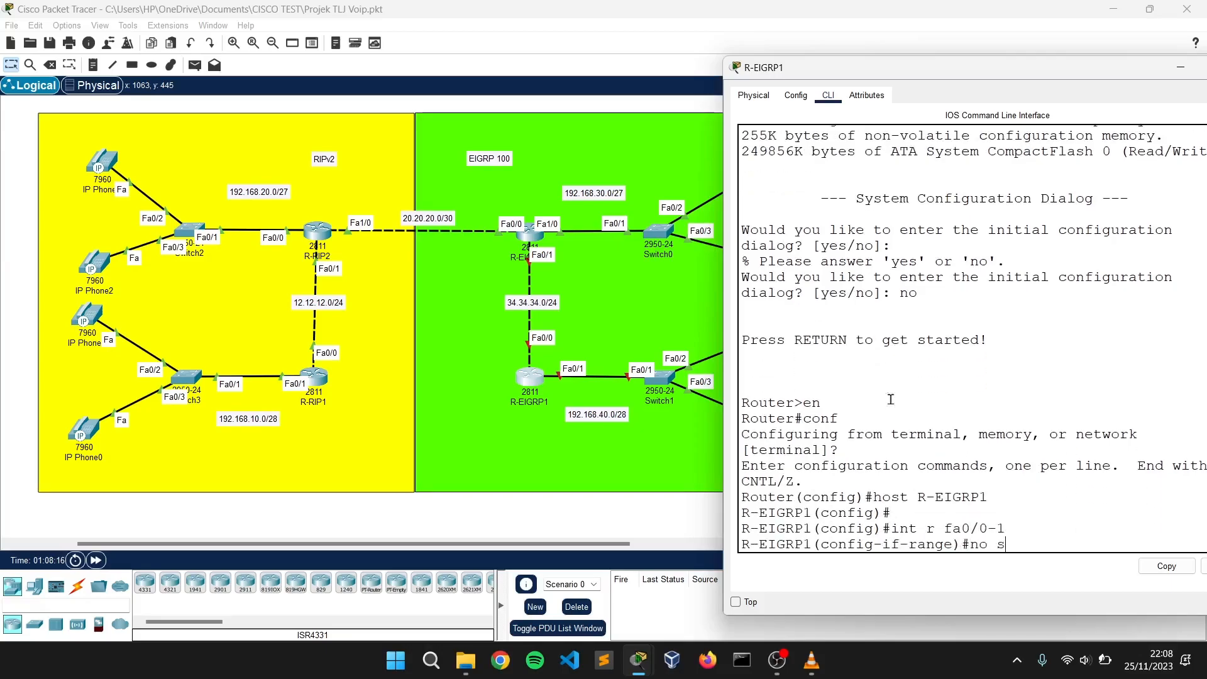
key("Return")
key("Return")
type("ex")
key("Return")
key("Return")
Assign IP address 34.34.34.4 255.255.255.0 to interface fa0/0 on R-EIGRP1.
type("int fa0/0")
key("Return")
type("ip add")
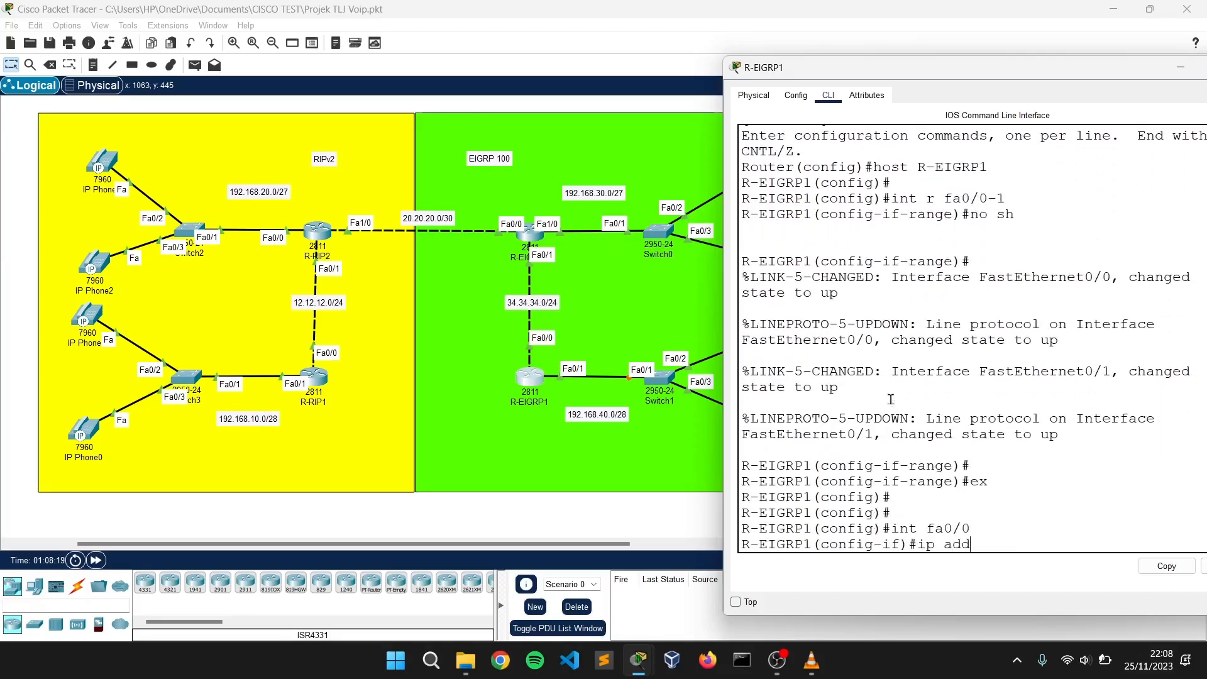
type(" 34.34.34.4 255.255.255.0")
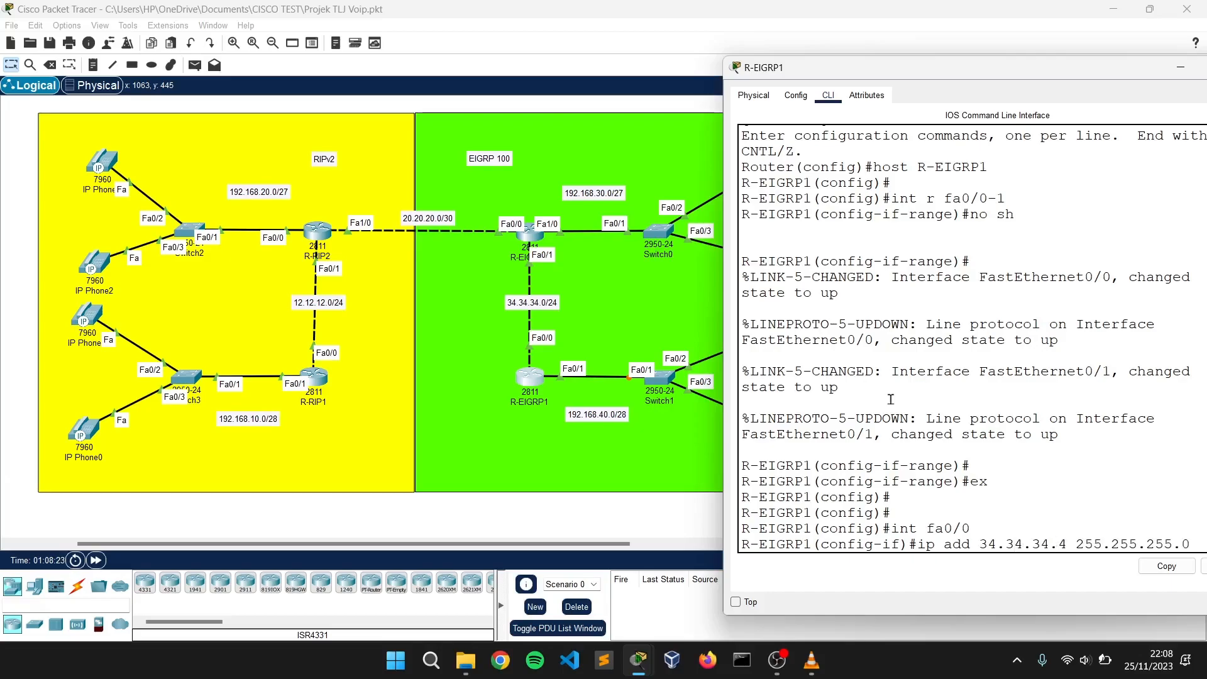
key("Return")
type("ex")
key("Return")
Create subinterface fa0/1.40 on R-EIGRP1 with dot1Q encapsulation 40 and IP address 192.168.40.1 255.255.255.240.
type("int fa0/1.40")
key("Return")
type("en do 2")
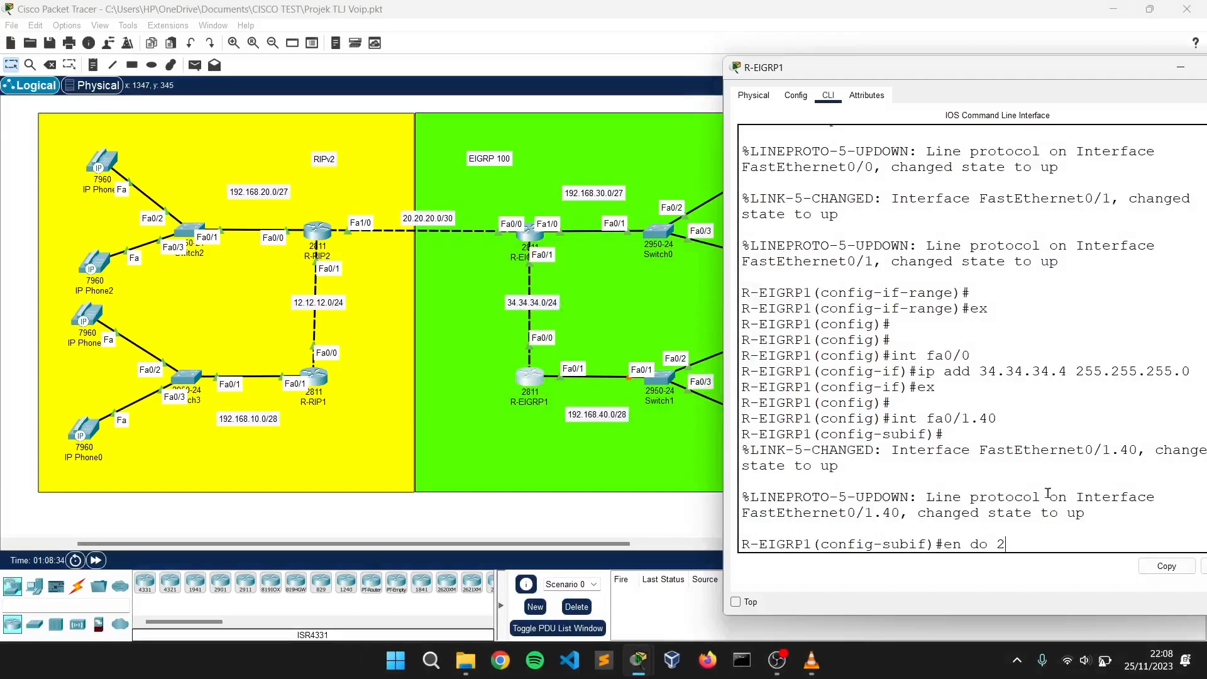
key("Return")
type("ip add 192.168.40.1 255.255.255.240")
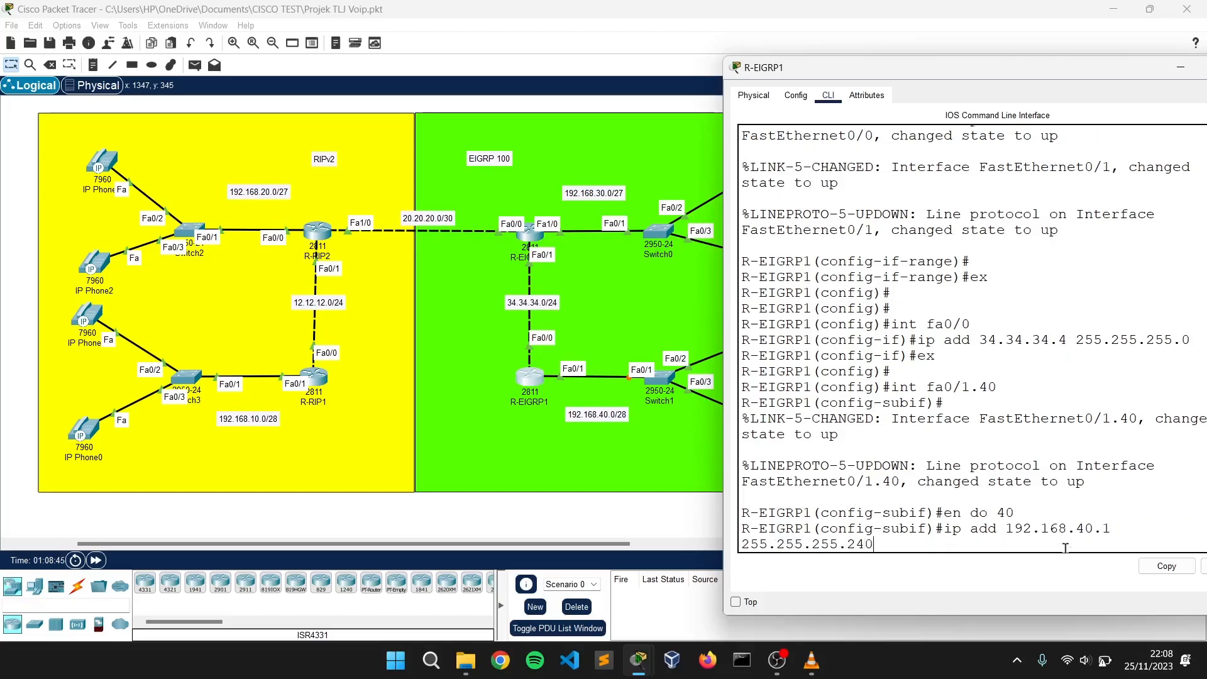
key("Return")
type("ex")
key("Return")
key("Return")
Create DHCP pool VL40 with network 192.168.40.0 255.255.255.240, default router 192.168.40.1 and option 150 ip 192.168.40.1.
type("ip dhcp")
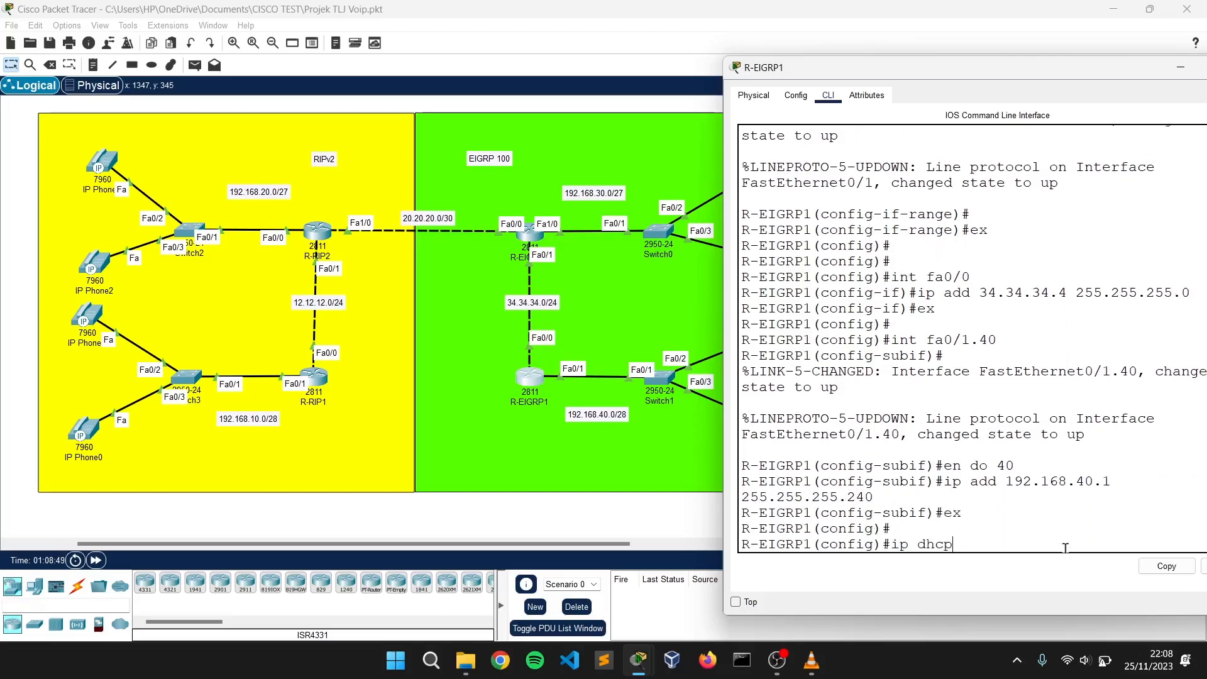
type(" pool VL40")
key("Return")
type("net 1")
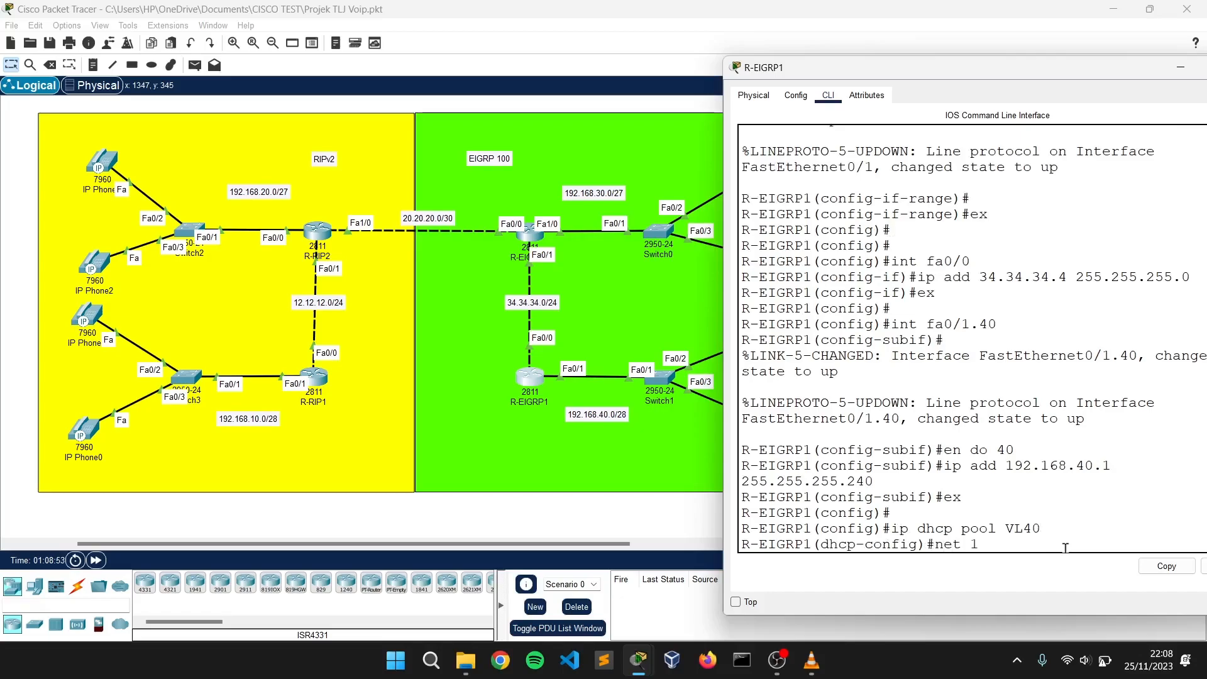
type("92.168.40.0 255.255.255.240")
key("Return")
type("def 192.168")
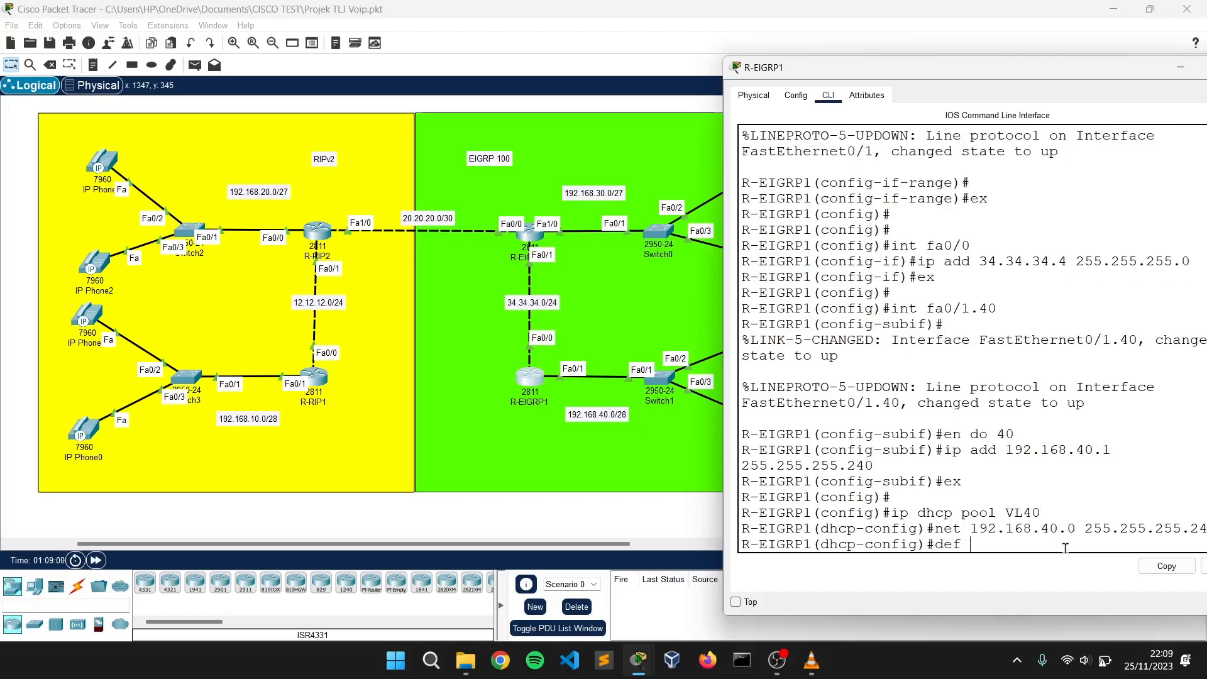
left_click_drag(992, 75, 959, 66)
type(".40.1")
key("Return")
type("opt 150 ip 192.168.40.1")
key("Return")
type("ex")
key("Return")
Start the telephony service on R-EIGRP1 with source address 192.168.40.1 and port 2000.
type("tele")
key("Return")
type("ip so 192.16")
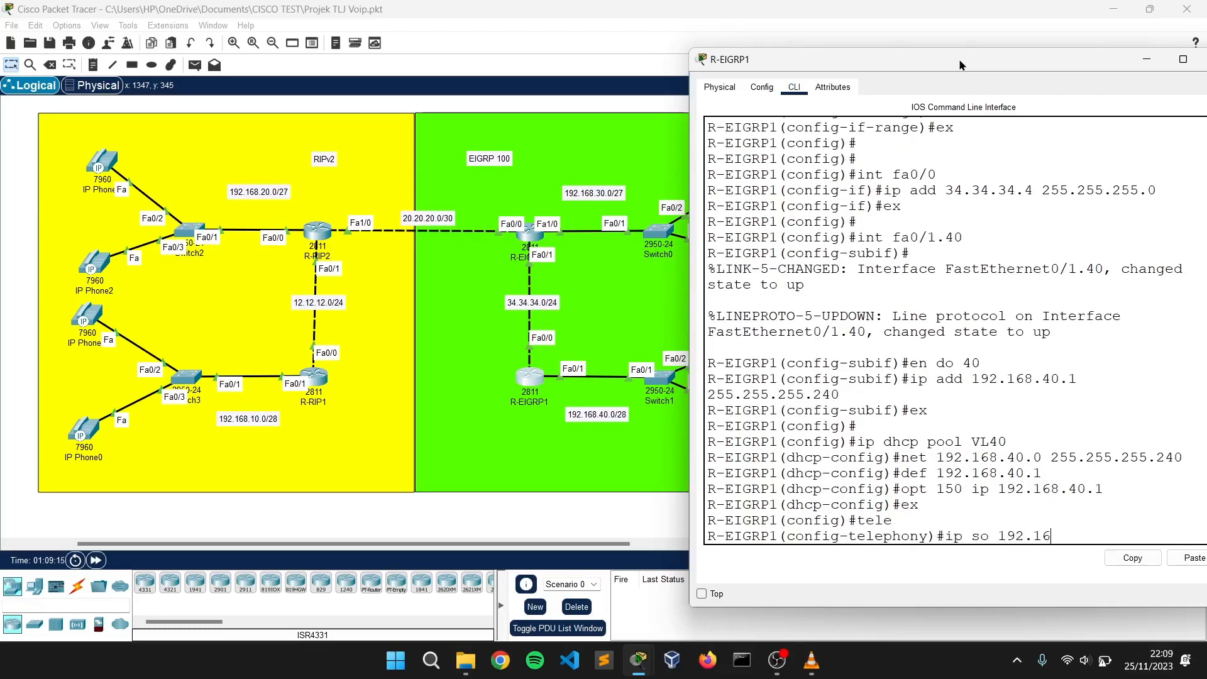
type("8.40.1 port 2000")
key("Return")
Limit R-EIGRP1's telephony service to 2 directory numbers and 2 ephones, and auto-assign 1 to 2.
type("max-dn 2")
key("Return")
type("max-eph 2")
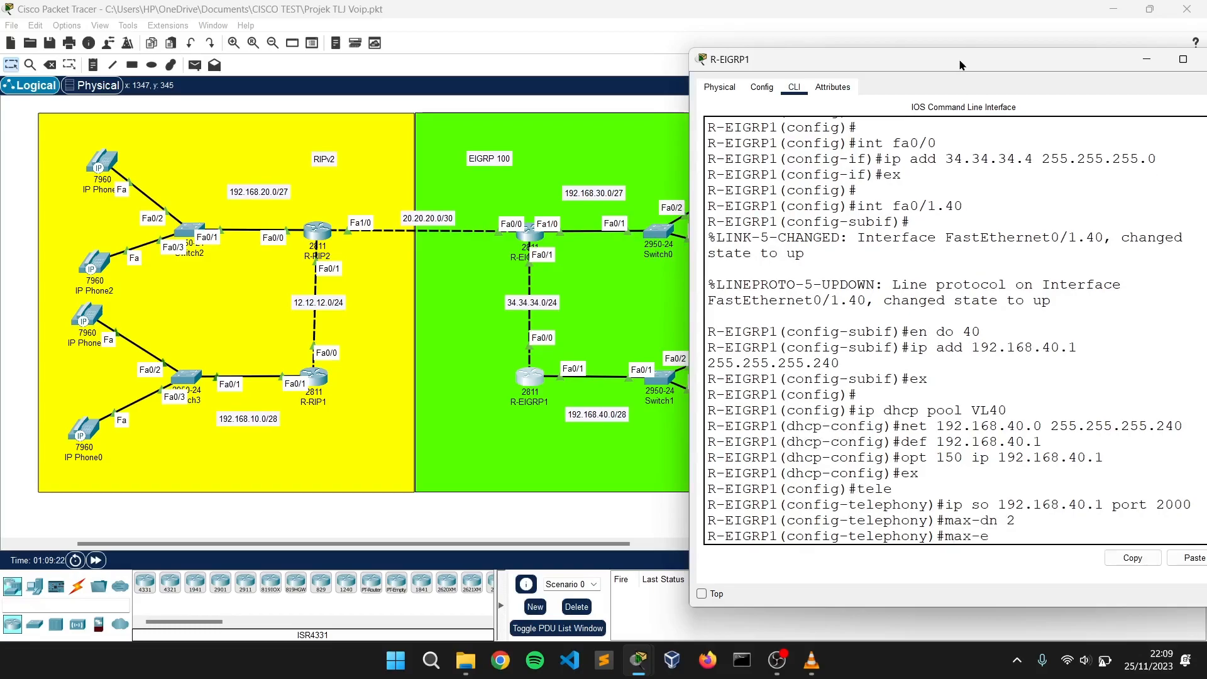
key("Return")
type("auto 1")
key("BackSpace")
type("ass 1 to 2")
key("Return")
type("ex")
key("Return")
Assign number 400 to ephone-dn 1 and number 410 to ephone-dn 2 on R-EIGRP1.
type("ephone-dn 1")
key("Return")
type("num 400")
key("Return")
type("ephone-dn 2")
key("Return")
type("num 410")
key("Return")
key("Return")
type("ex")
key("Return")
key("Return")
key("Return")
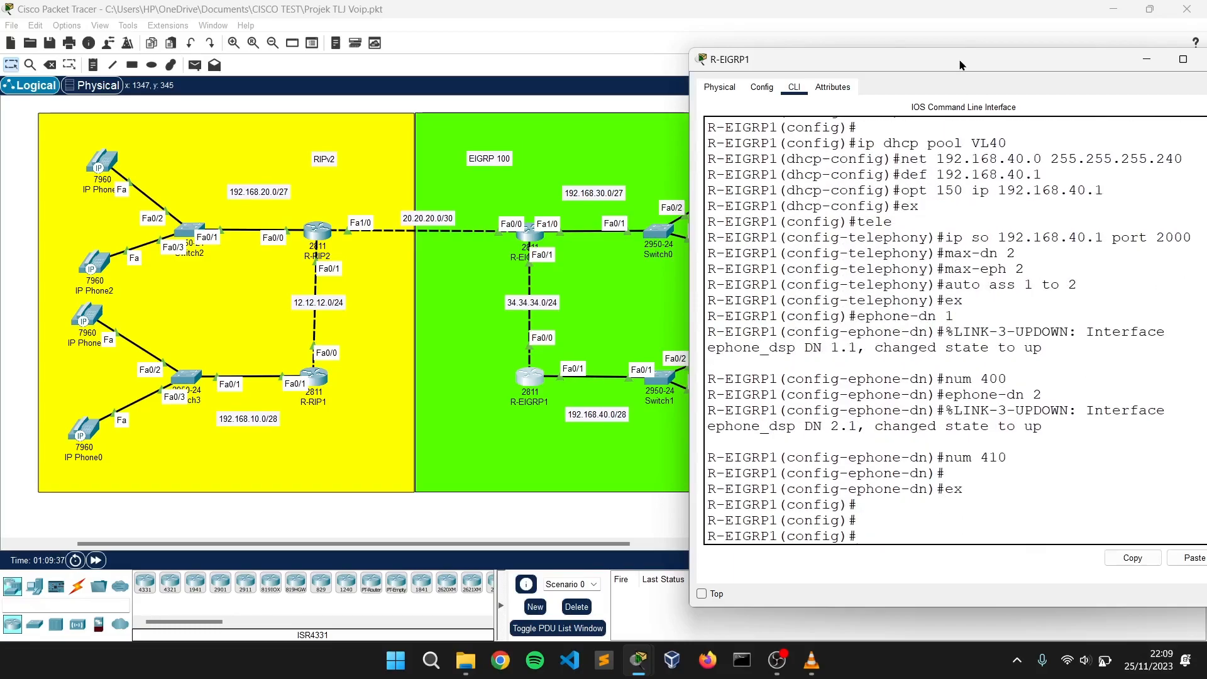
left_click_drag(962, 62, 924, 71)
left_click(1184, 68)
Set interface fa0/1 on Switch1 to trunk mode.
left_click_drag(581, 543, 599, 543)
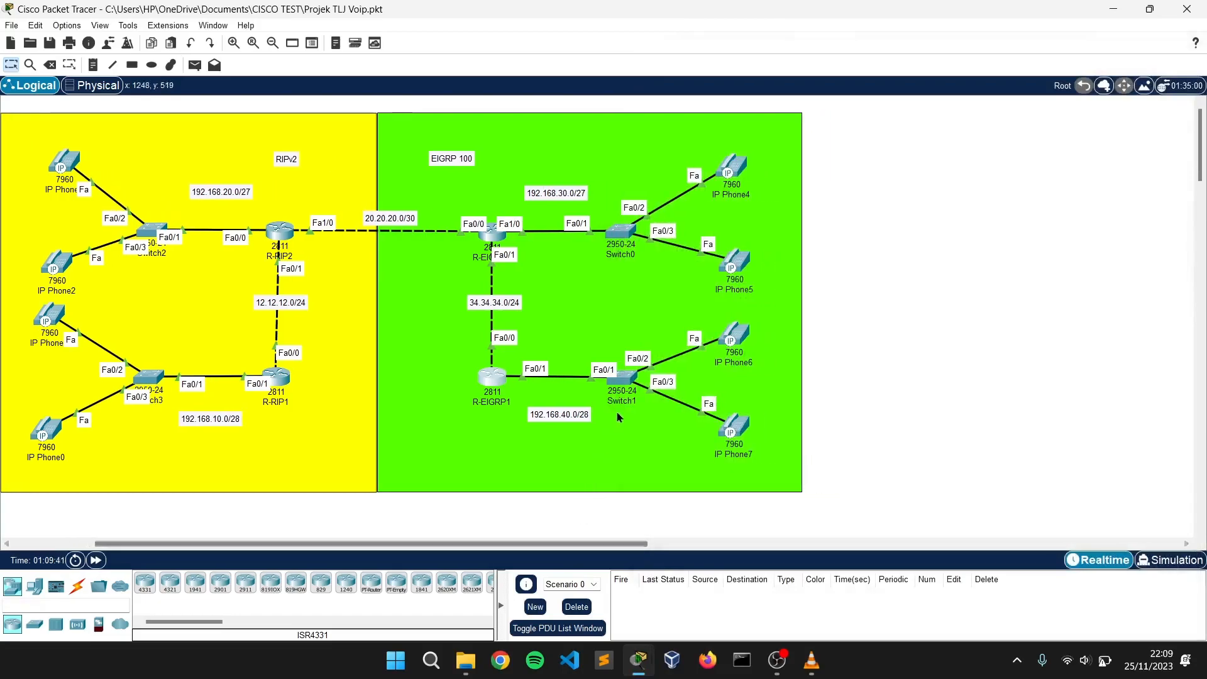
left_click(619, 378)
left_click_drag(767, 146, 1063, 37)
left_click(832, 68)
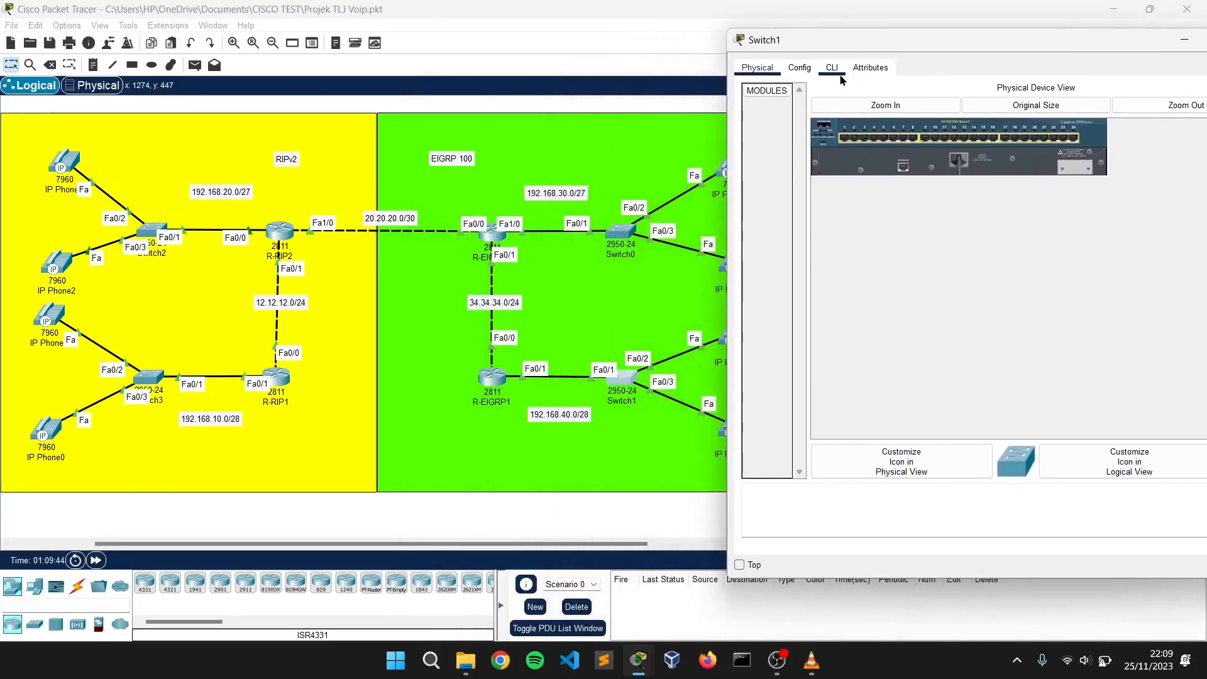
key("Return")
type("en")
key("Return")
type("conf")
key("Return")
type("int fa0/1")
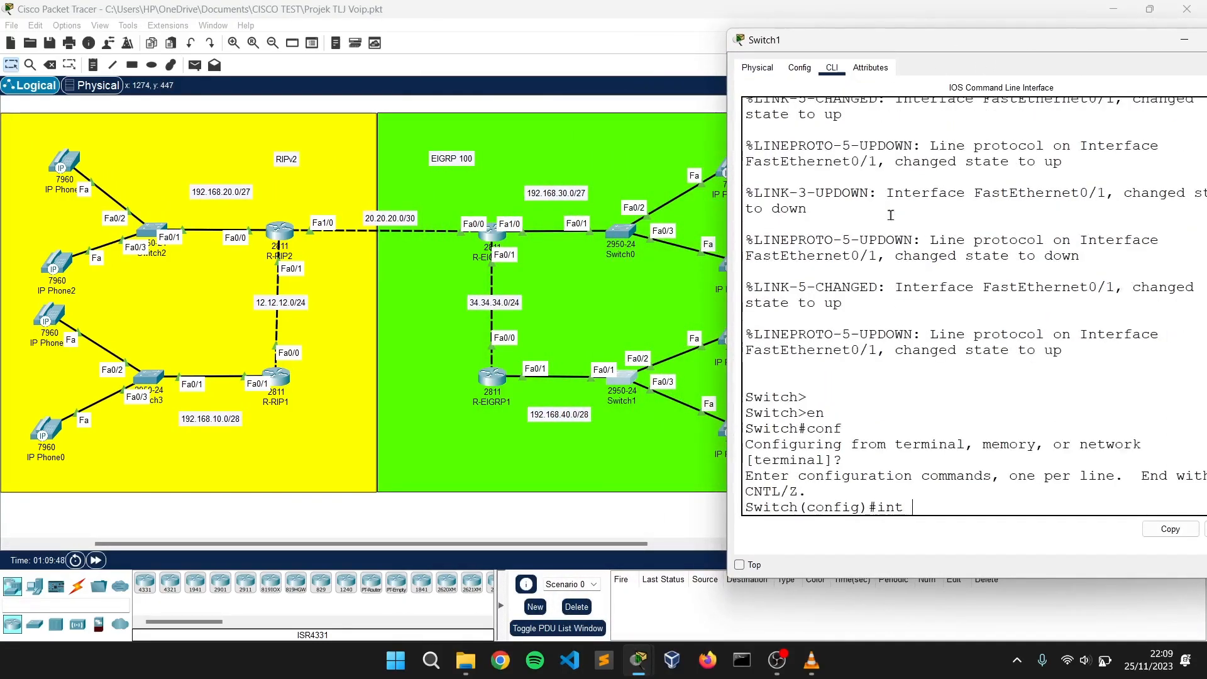
key("Return")
type("sw mo tr")
key("Return")
type("e")
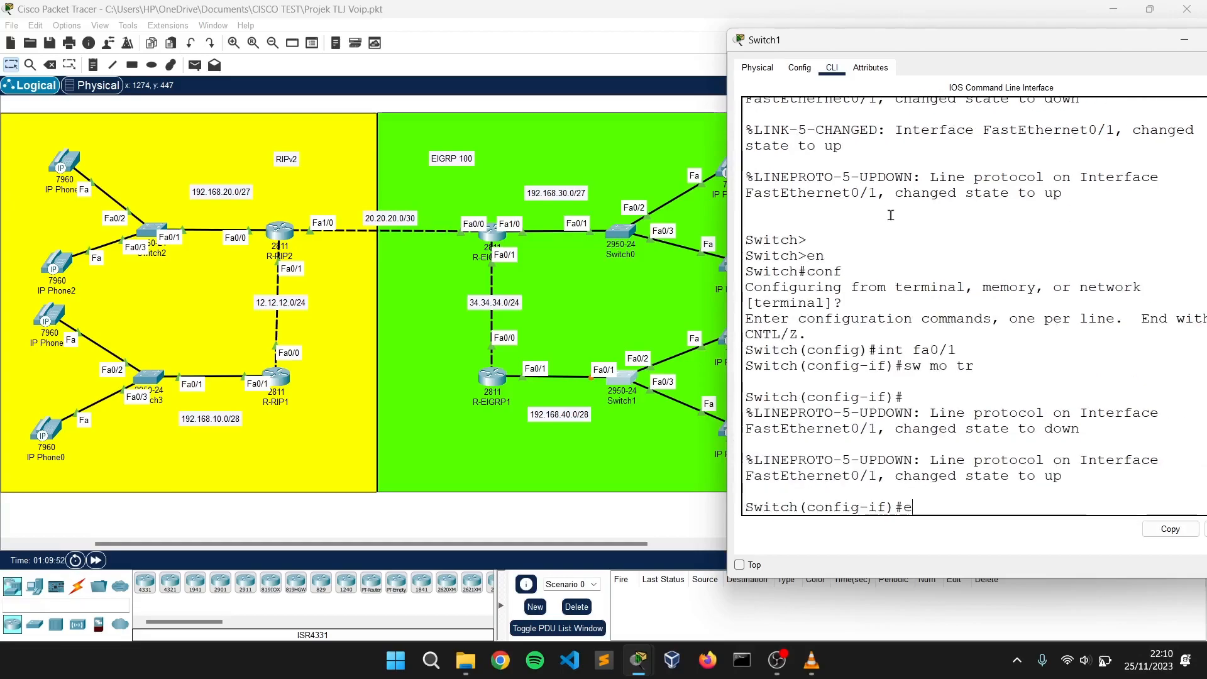
Create VLAN 40 on Switch1.
key("Return")
key("Return")
type("vlan 40")
key("Return")
key("Return")
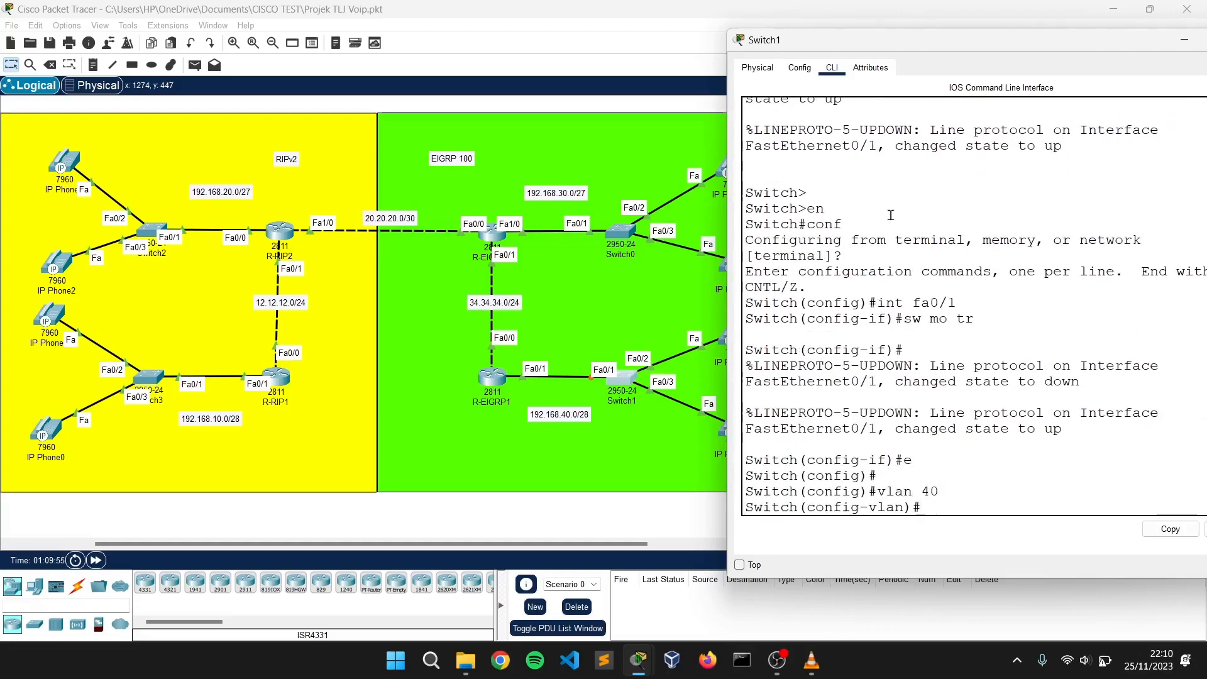
Assign voice VLAN 40 to the interface range fa0/2-3 on Switch1, and close its console.
type("int r fa0/2-3")
key("Return")
type("sw vo lv 40")
key("Return")
type("ex")
key("Return")
type("int r fa0/2-3")
key("Return")
type("sw vo vl 40")
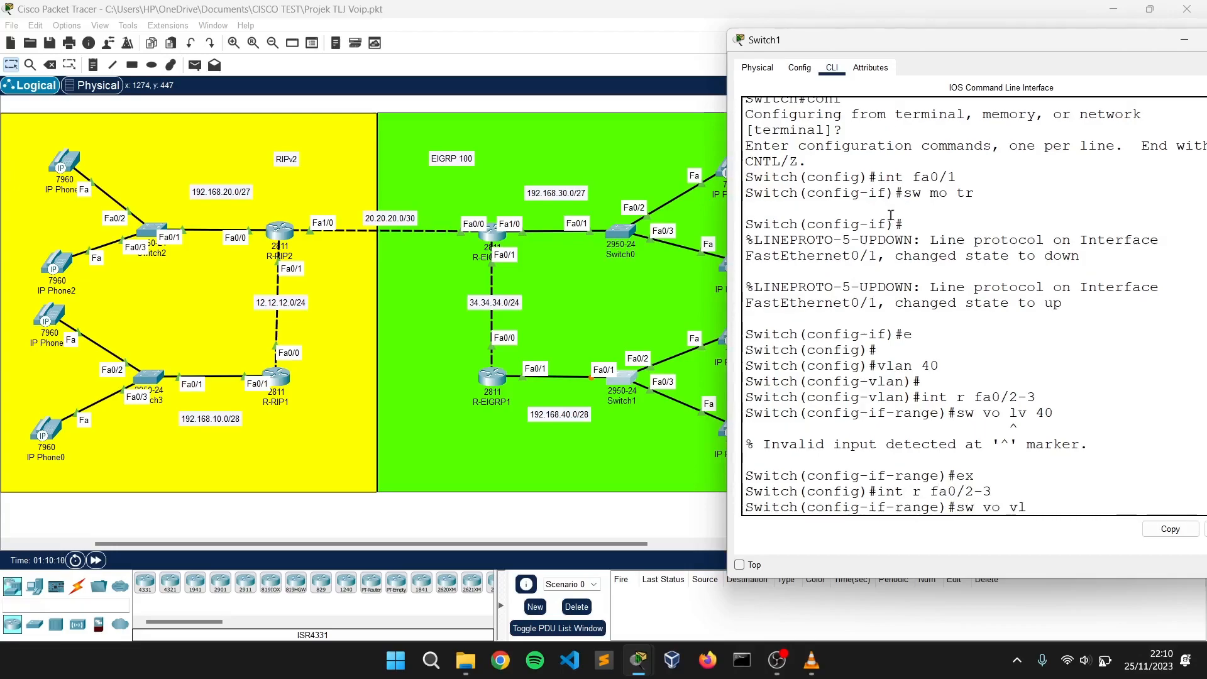
key("Return")
type("ex")
key("Return")
key("Return")
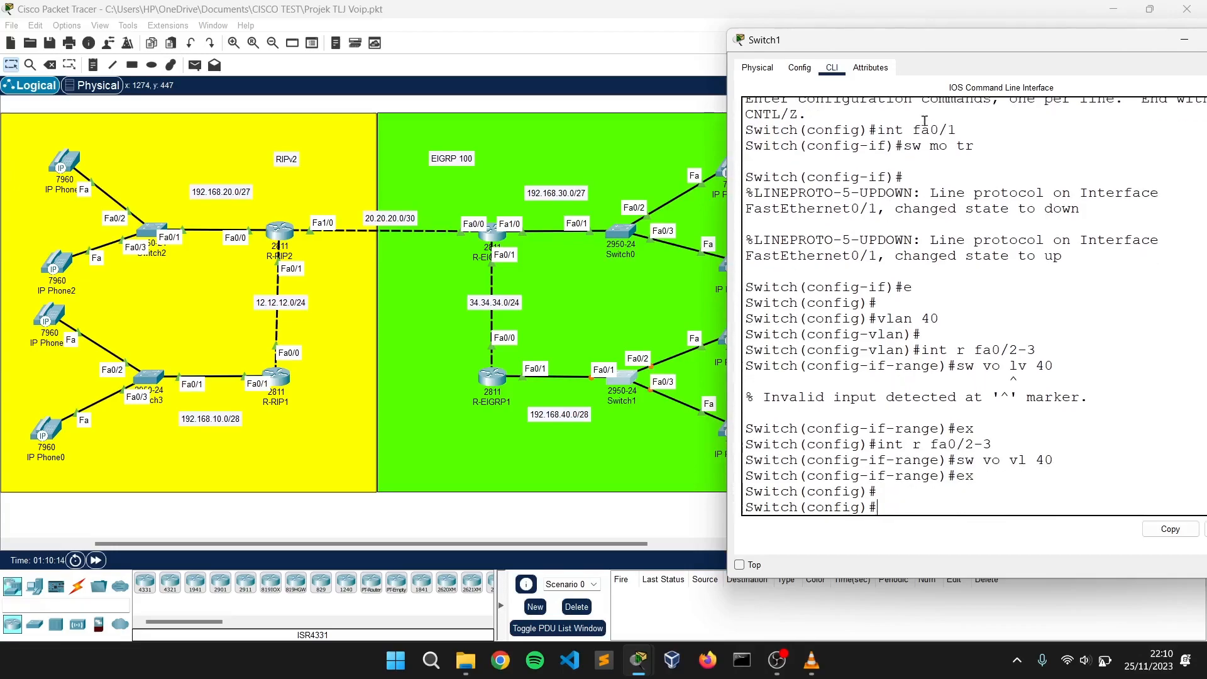
left_click_drag(944, 46, 670, 53)
left_click(988, 47)
Fast-forward the simulation and check the line numbers shown on the displays of IP Phone6 and IP Phone7.
left_click(95, 559)
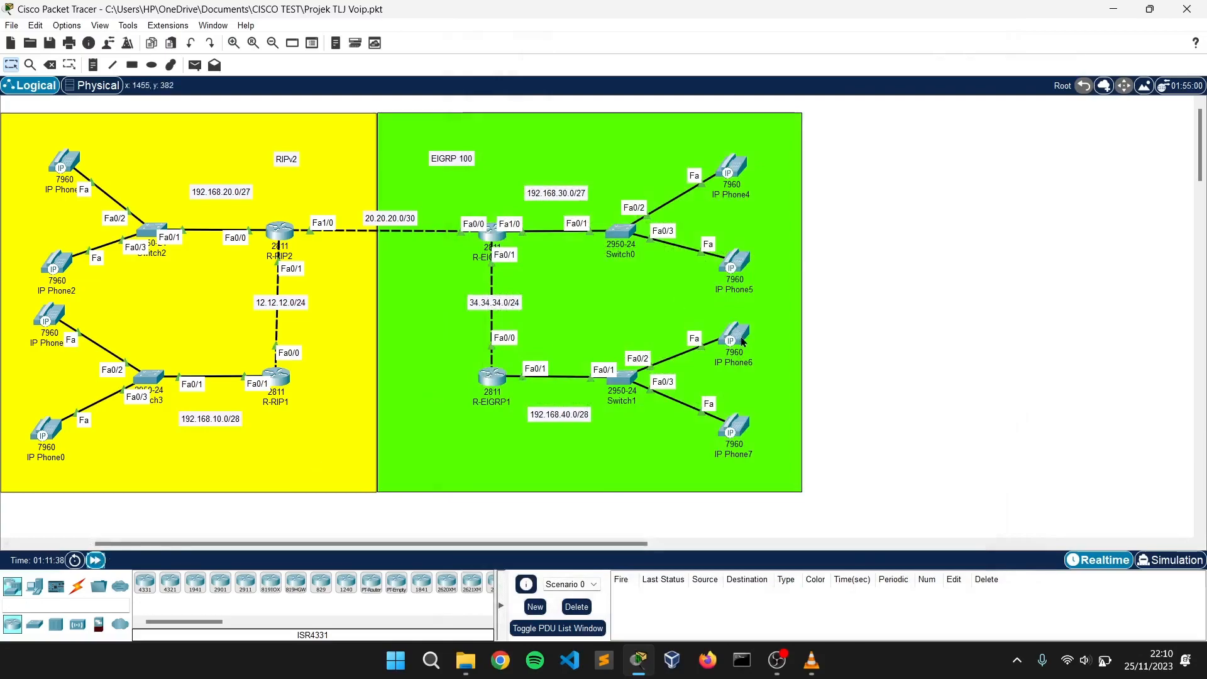
left_click(741, 341)
left_click(533, 126)
left_click(975, 93)
left_click(742, 422)
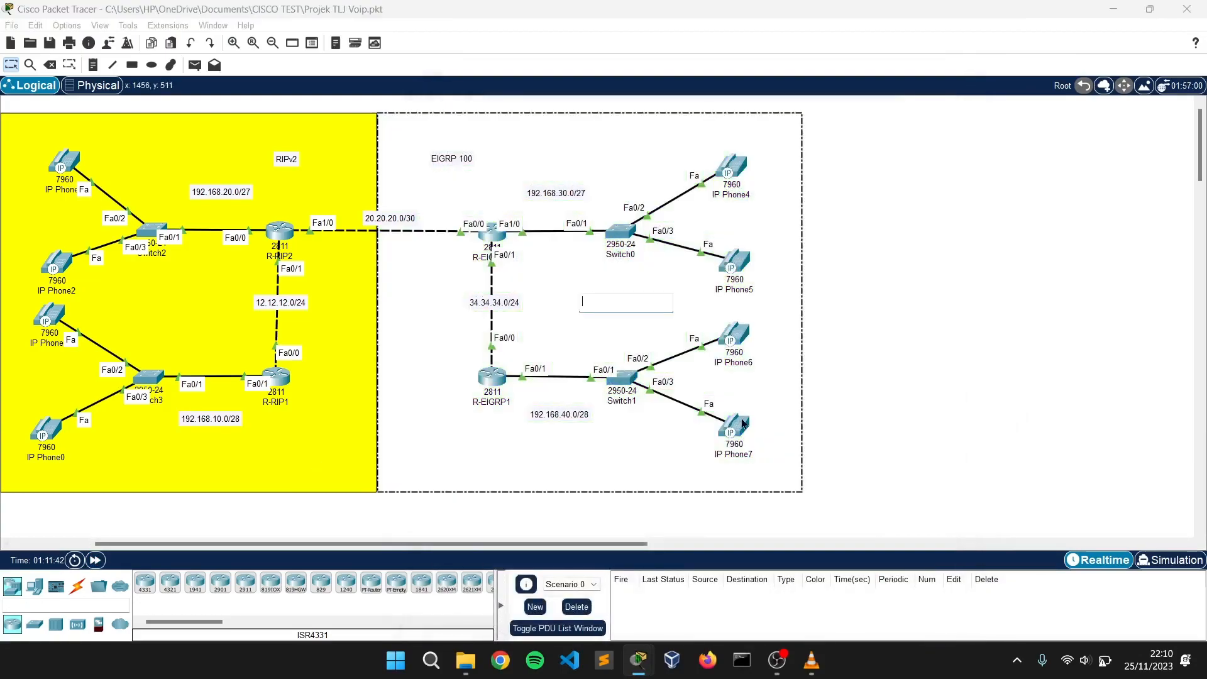
left_click(532, 122)
left_click(971, 92)
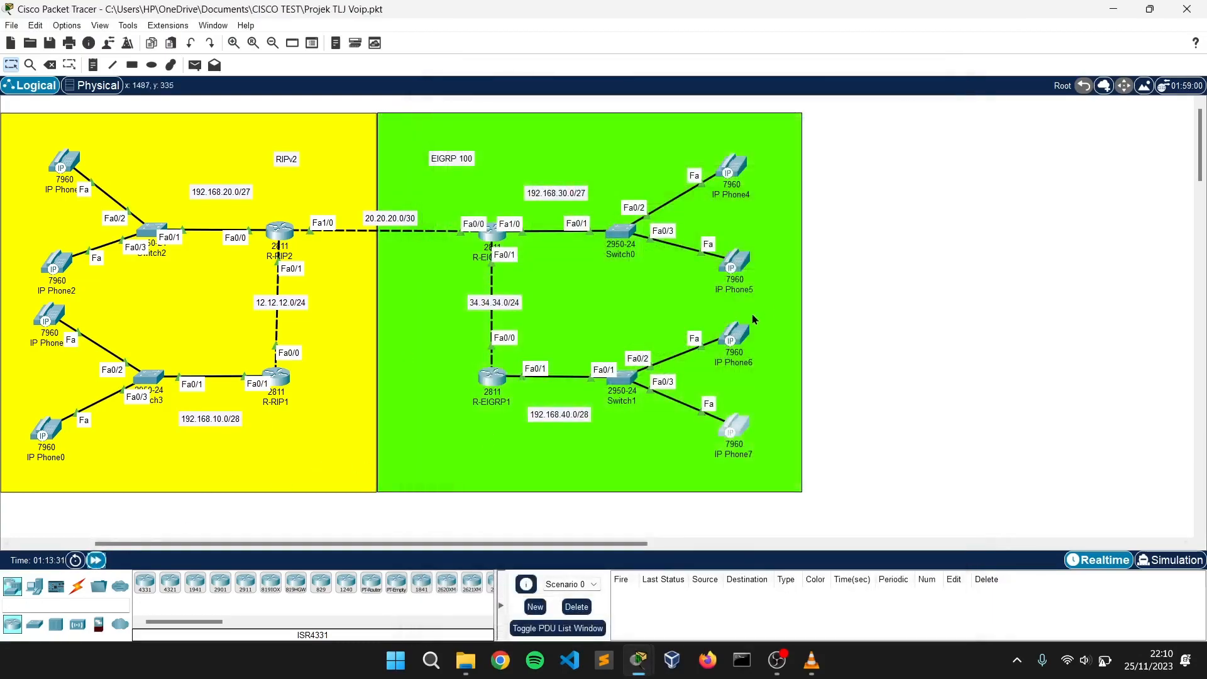
left_click(734, 427)
left_click(953, 95)
left_click(734, 427)
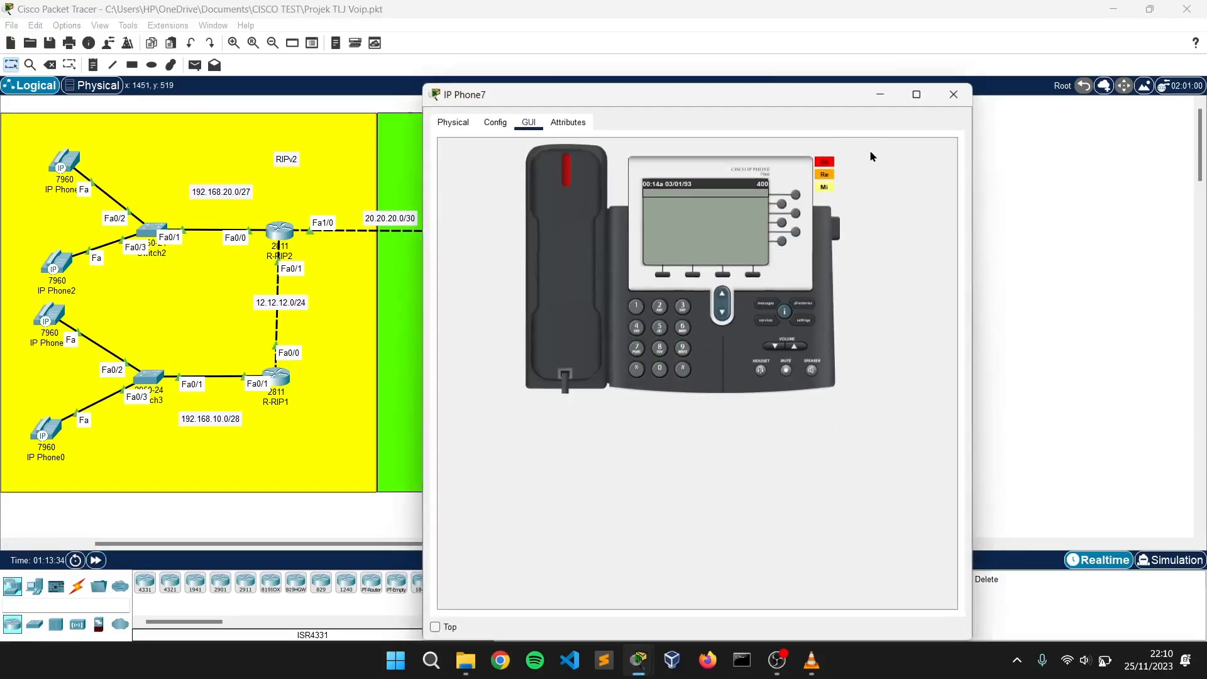
left_click(952, 95)
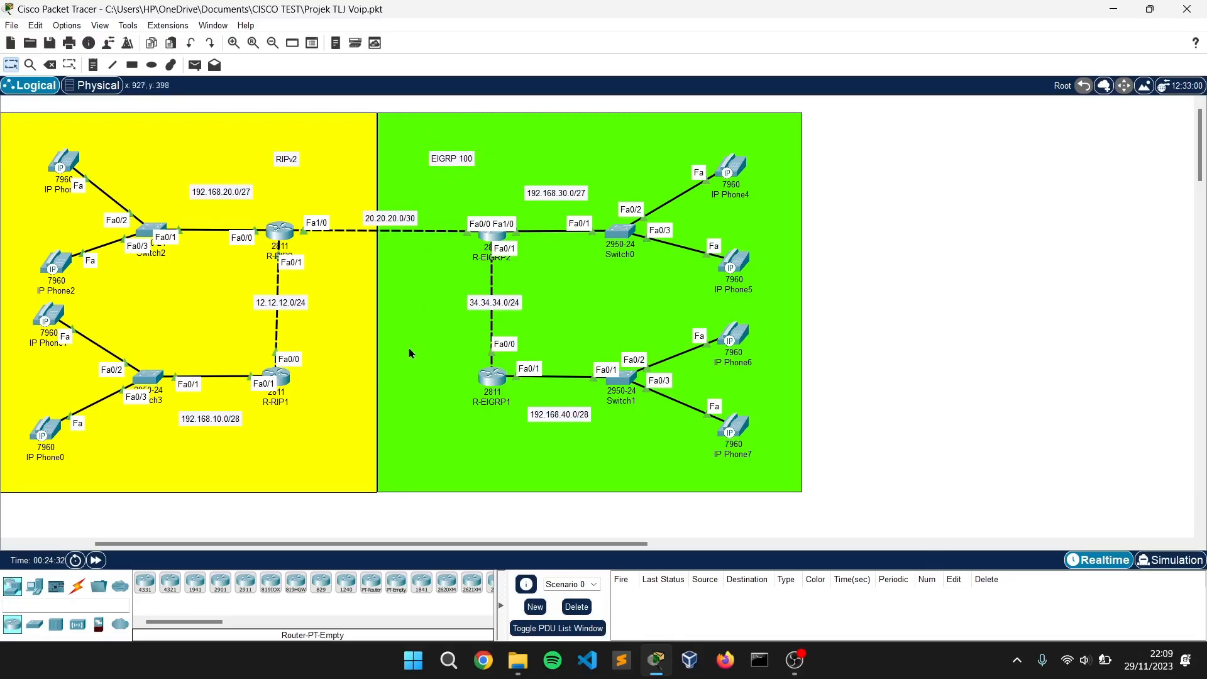
Enter configuration mode on R-RIP1 and enable RIP routing with version 2.
mouse_move(369, 543)
left_mouse_down()
mouse_move(352, 555)
mouse_move(369, 550)
left_mouse_up()
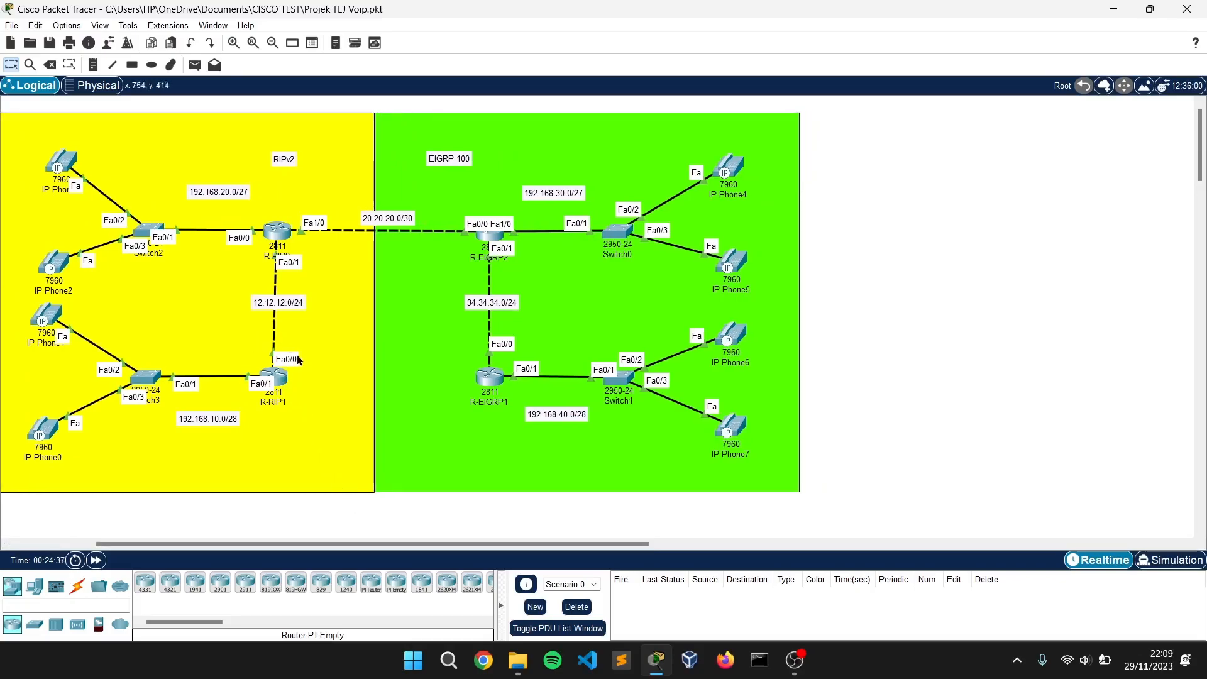
left_click(276, 376)
left_click_drag(458, 94, 616, 58)
left_click(697, 530)
type("en")
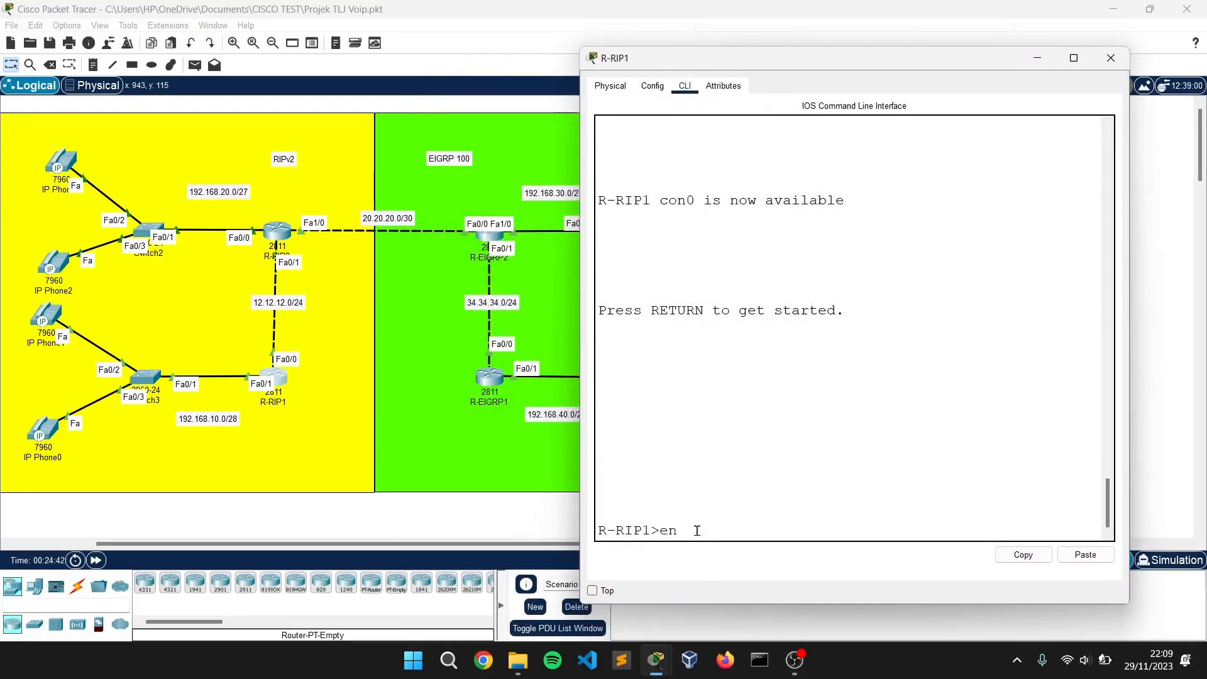
key("Return")
type("conf")
key("Return")
key("Return")
key("Return")
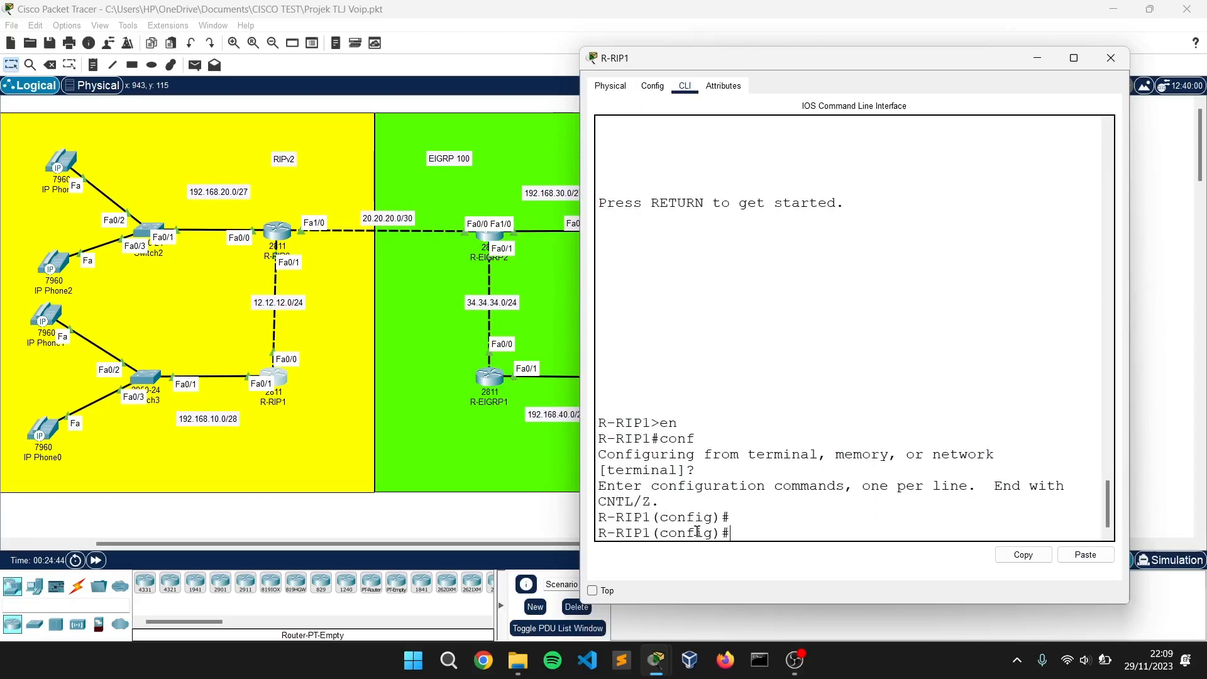
type("router rip")
key("Return")
type("ver 2")
key("Return")
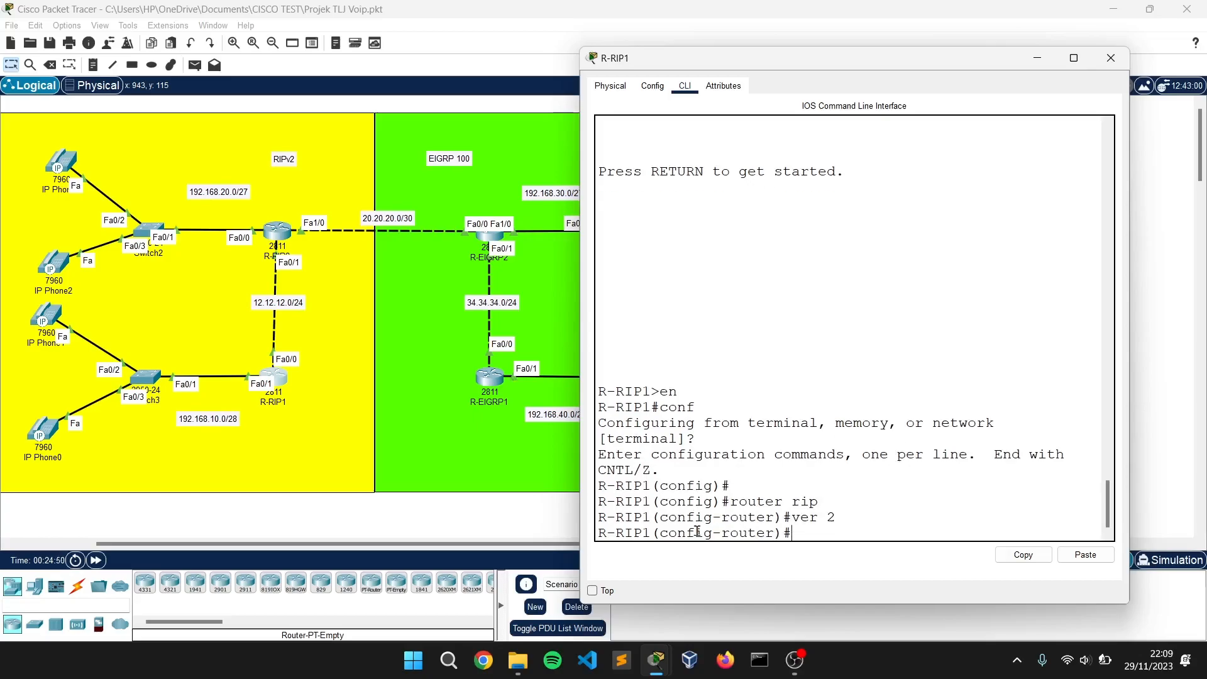
Advertise networks 192.168.10.0 and 12.12.12.0 in RIP on R-RIP1, and close its console.
type("net 192.168.10.0")
key("Return")
type("net 12.")
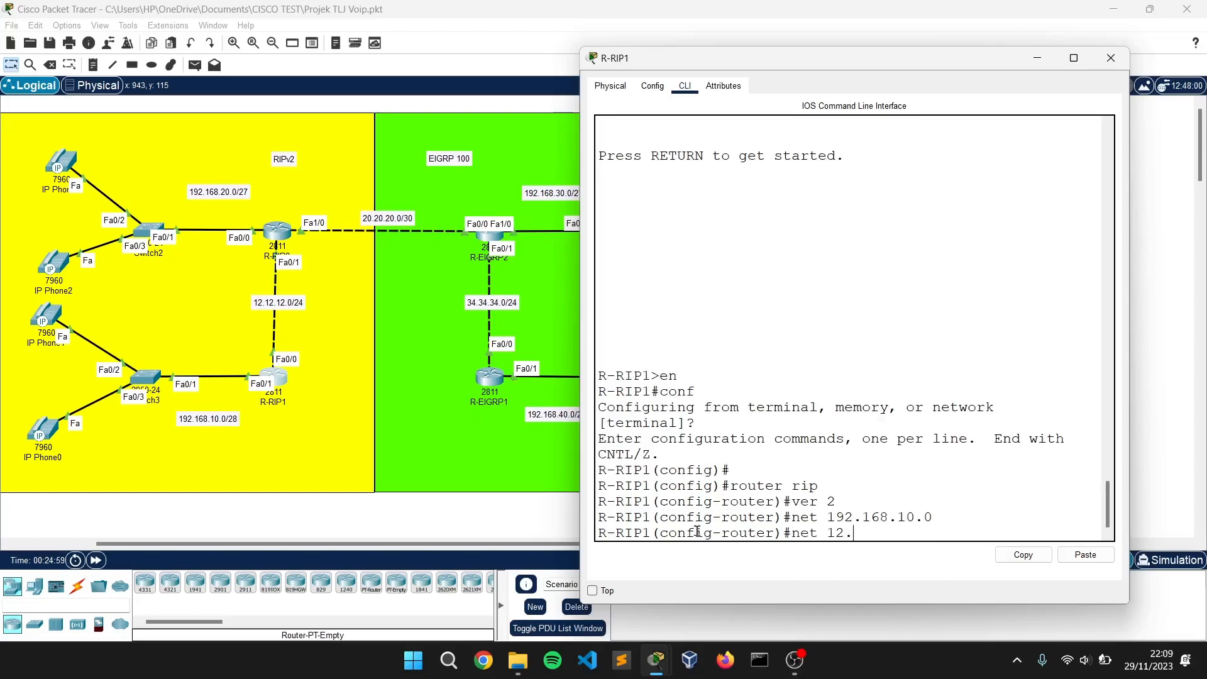
type("12.12.0")
key("Return")
type("ex")
key("Return")
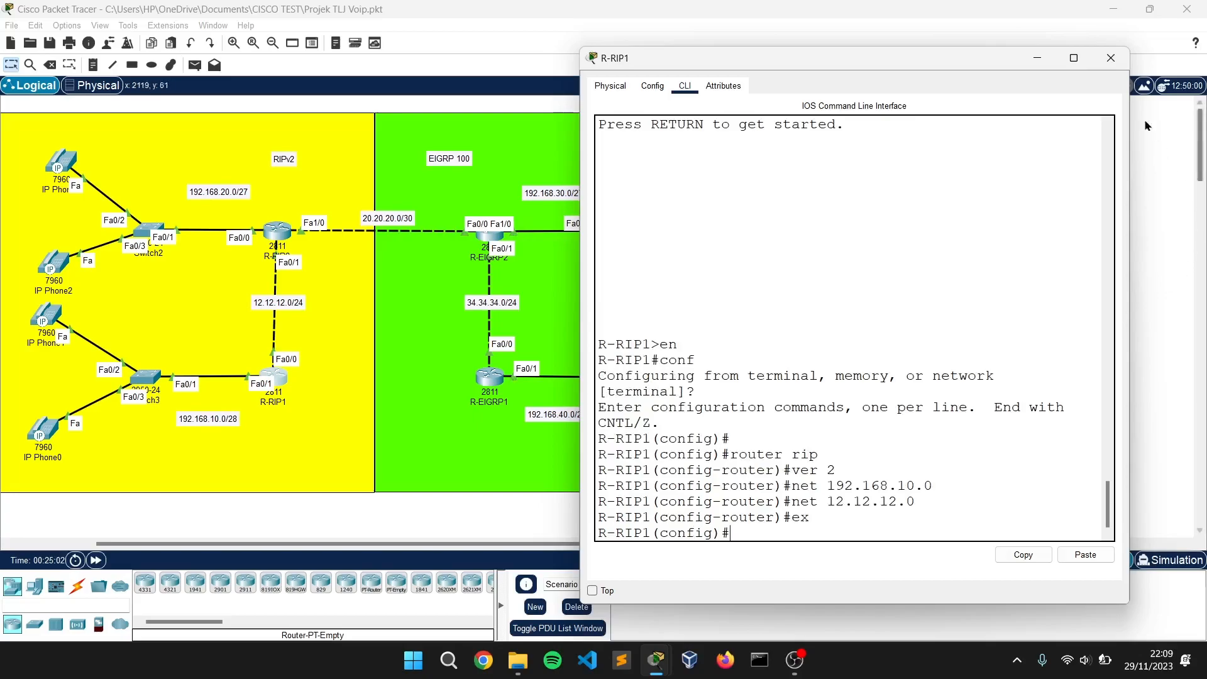
left_click(1111, 57)
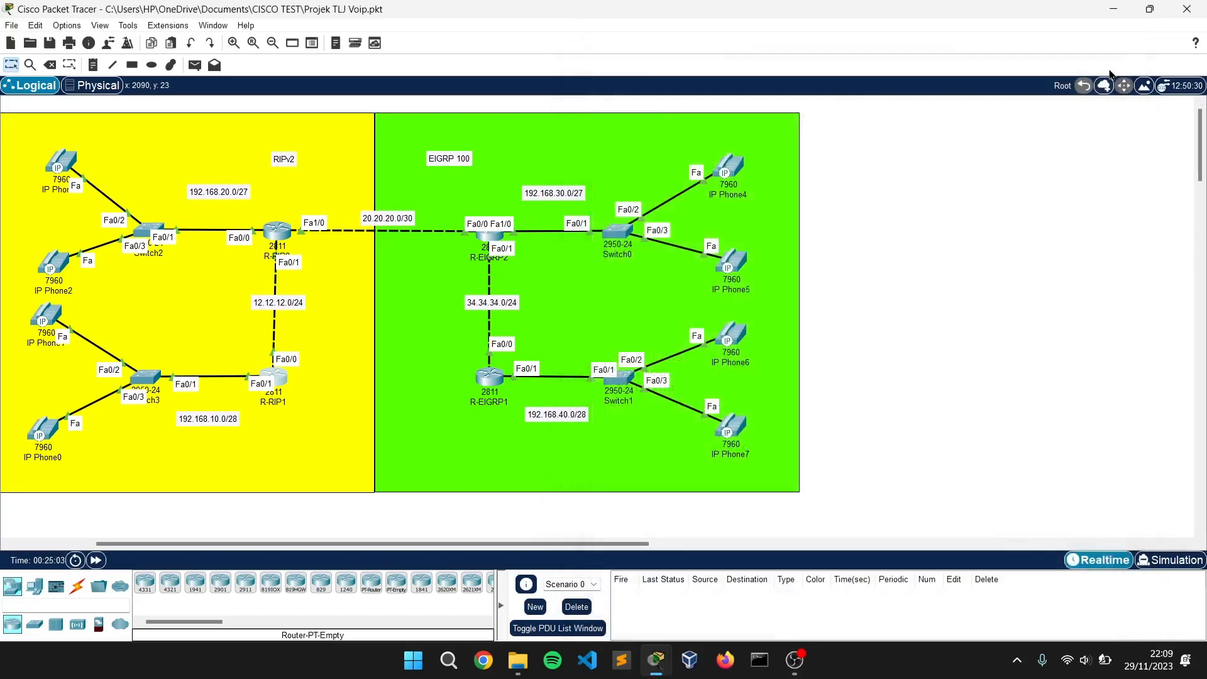
Enter configuration mode on R-RIP2 and enable RIP routing with version 2.
left_click(277, 231)
left_click_drag(486, 129, 772, 83)
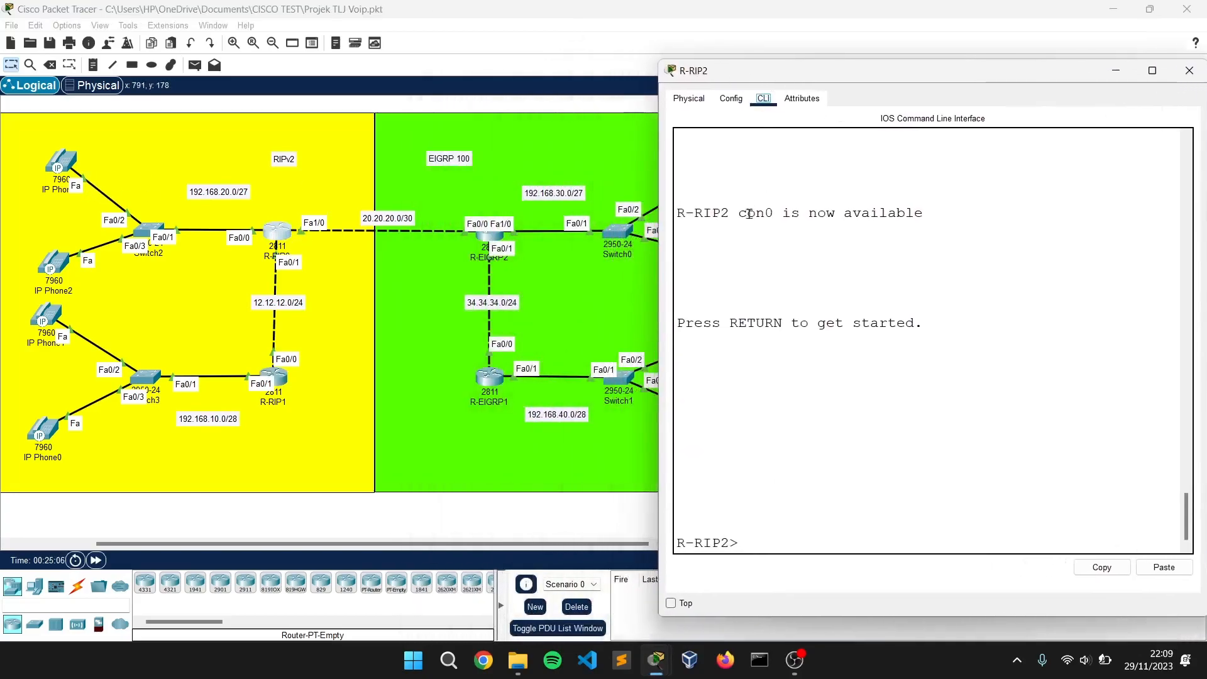
left_click(740, 227)
key("Return")
type("en")
key("Return")
type("cnonf")
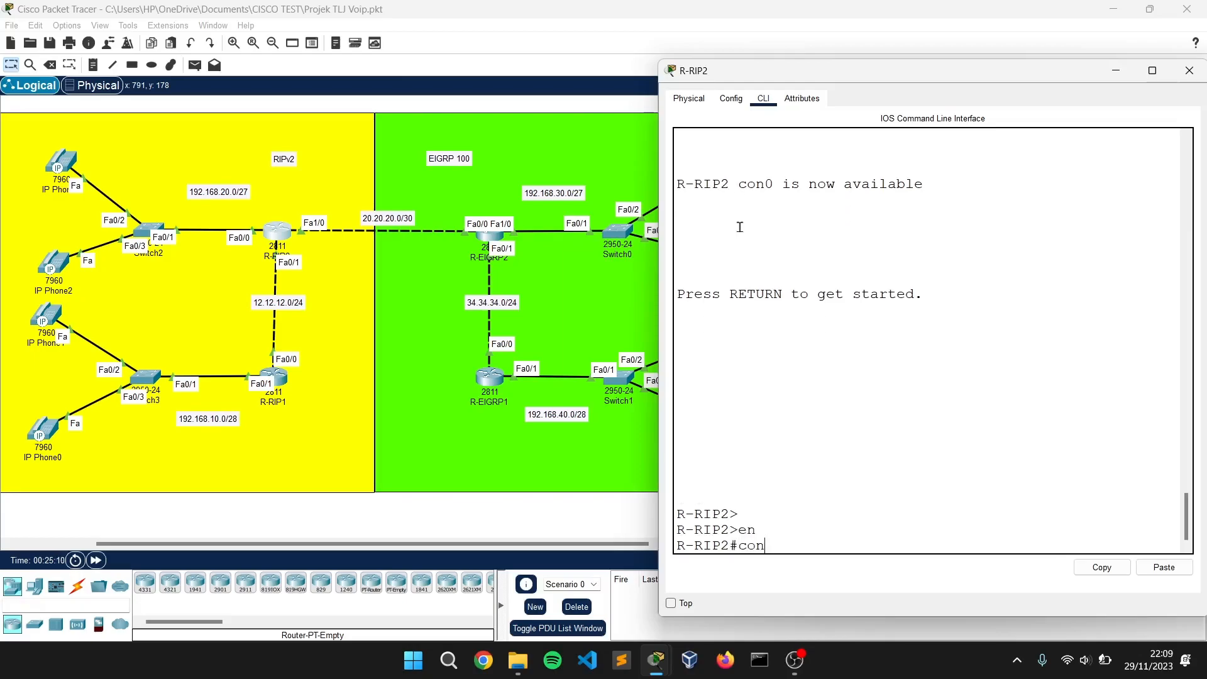
key("Return")
type("r")
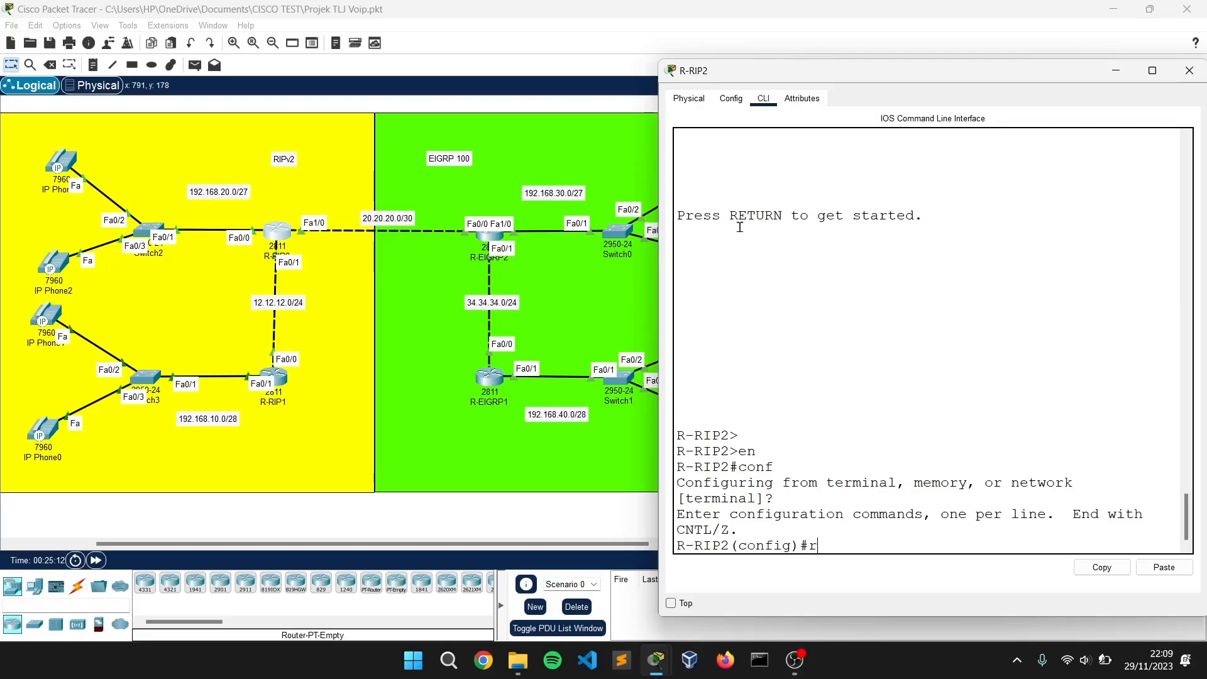
type("outer rip")
key("Return")
type("ver 2")
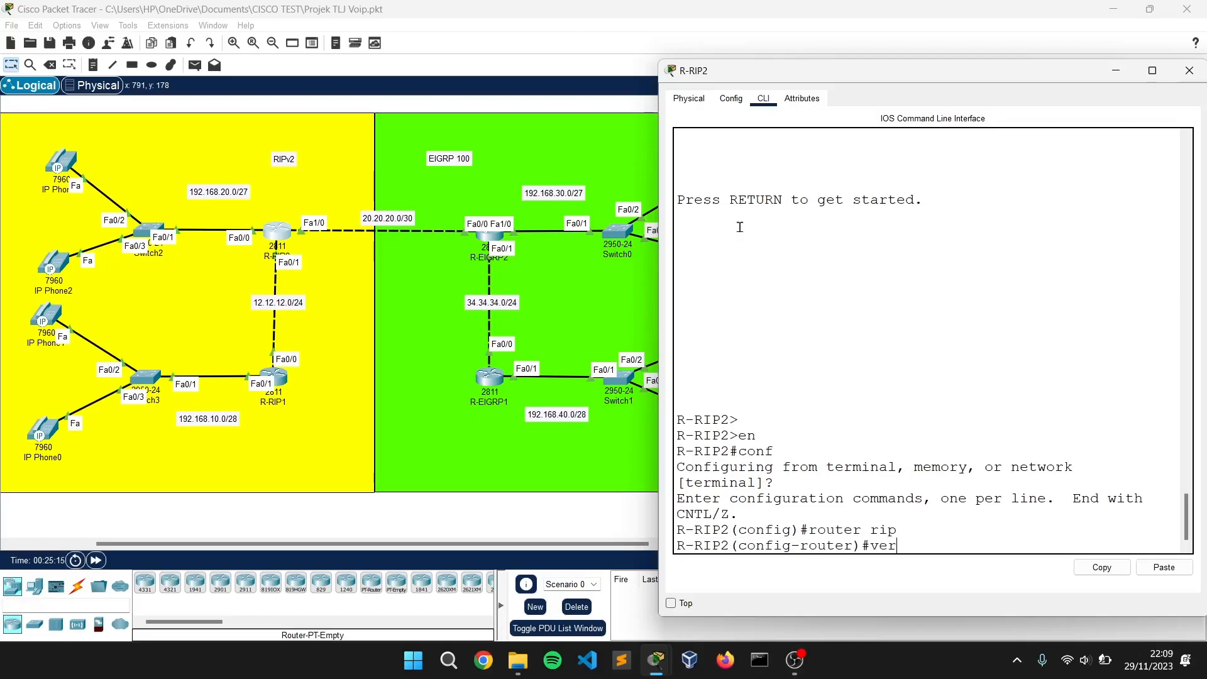
key("Return")
Advertise networks 12.12.12.0, 192.168.20.0 and 20.20.20.0 in RIP on R-RIP2.
type("nnet")
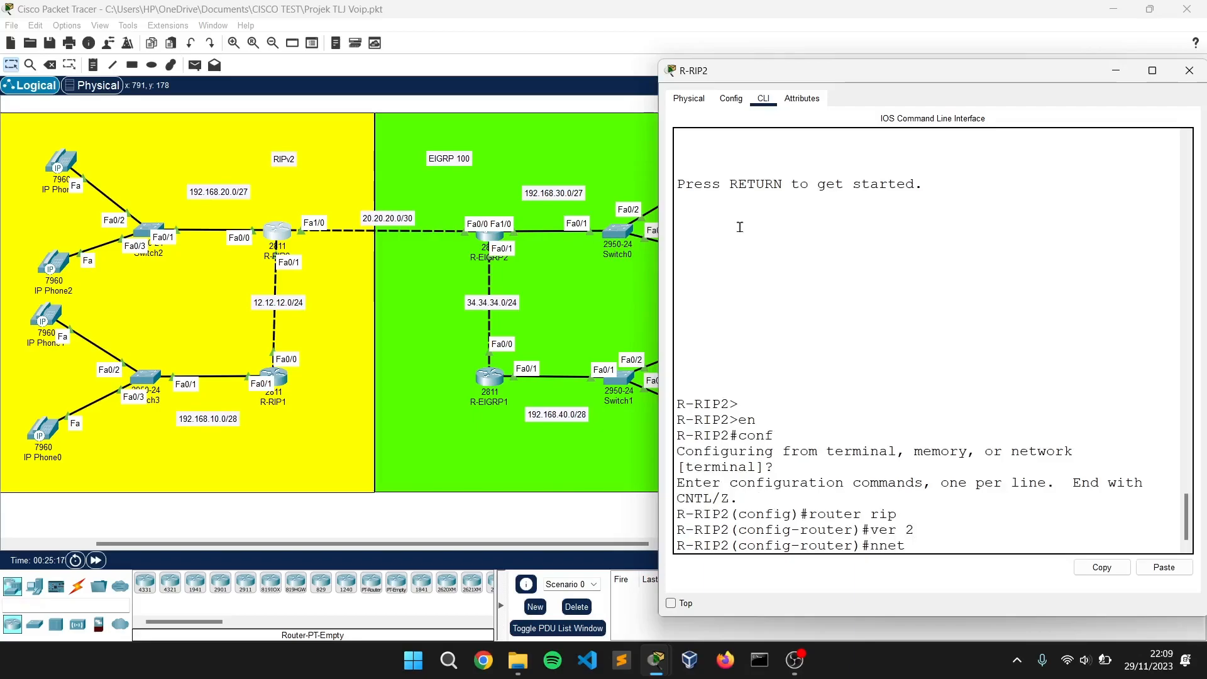
key("BackSpace")
key("BackSpace")
key("BackSpace")
type("et 12.12.12.0")
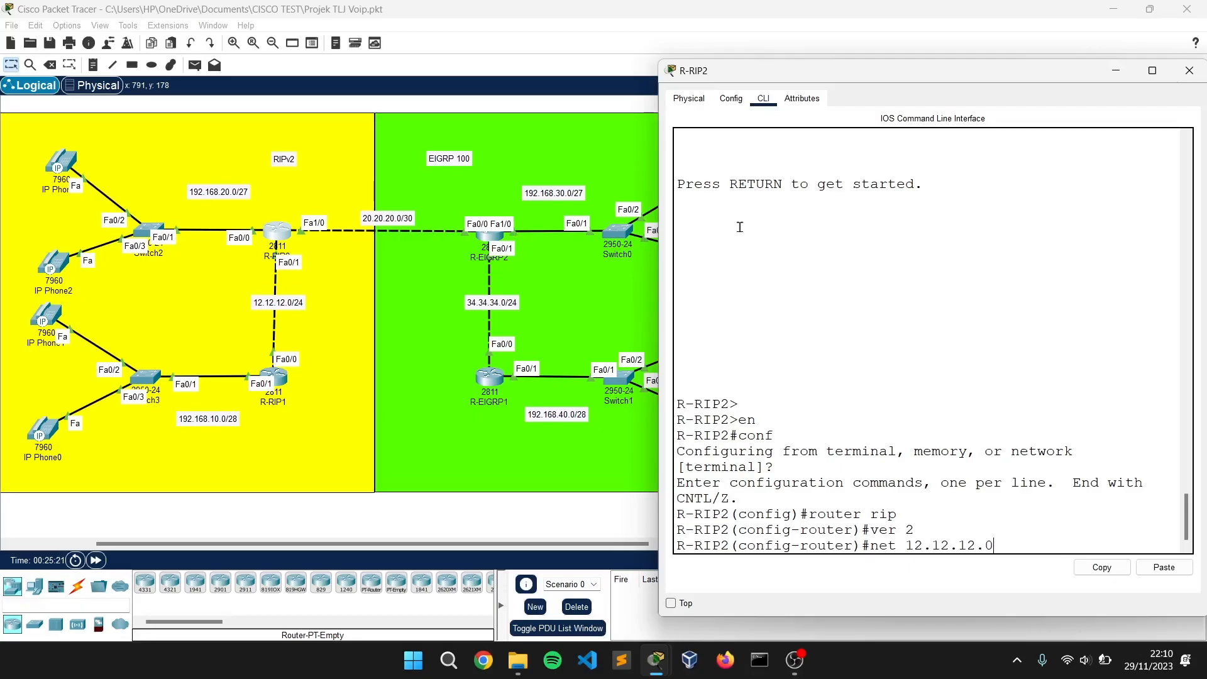
key("Return")
type("net 192.168.20.0")
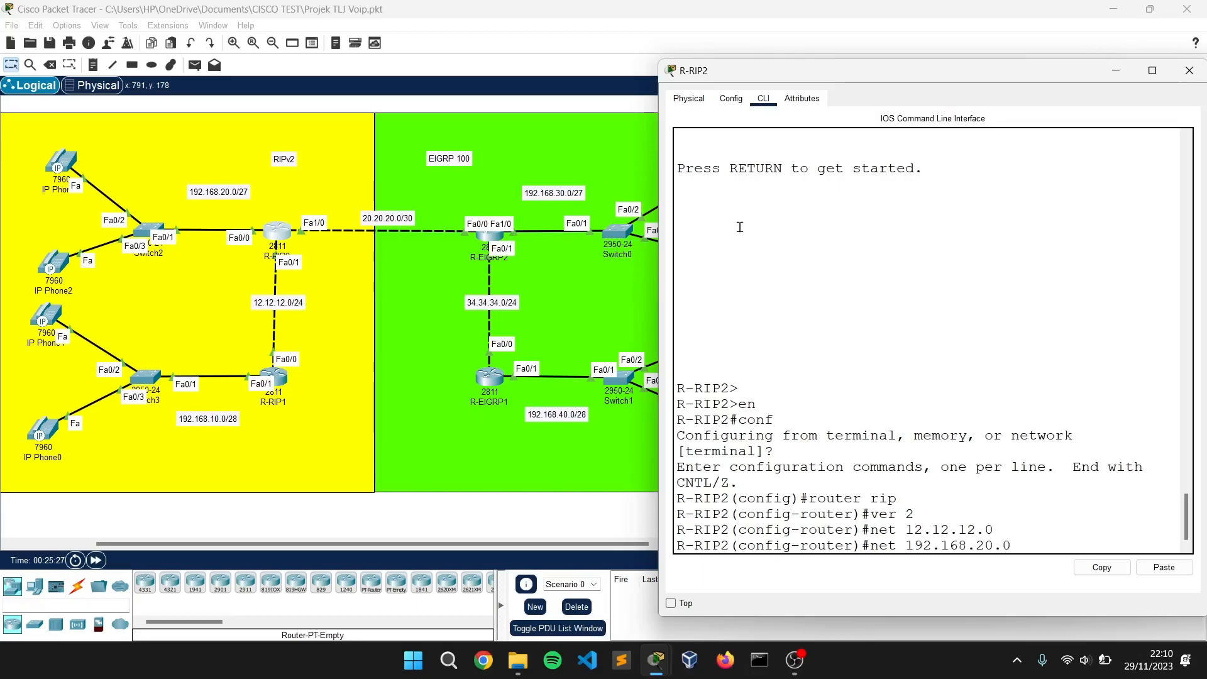
key("Return")
type("net 20.20.20.0")
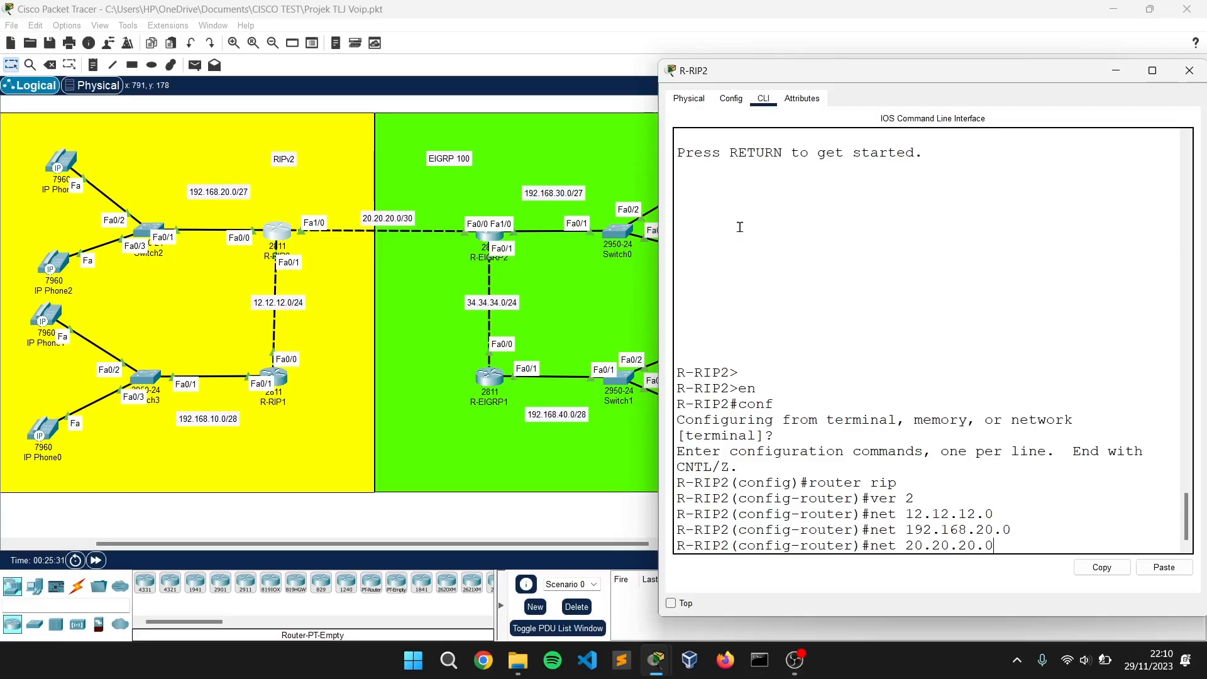
key("Return")
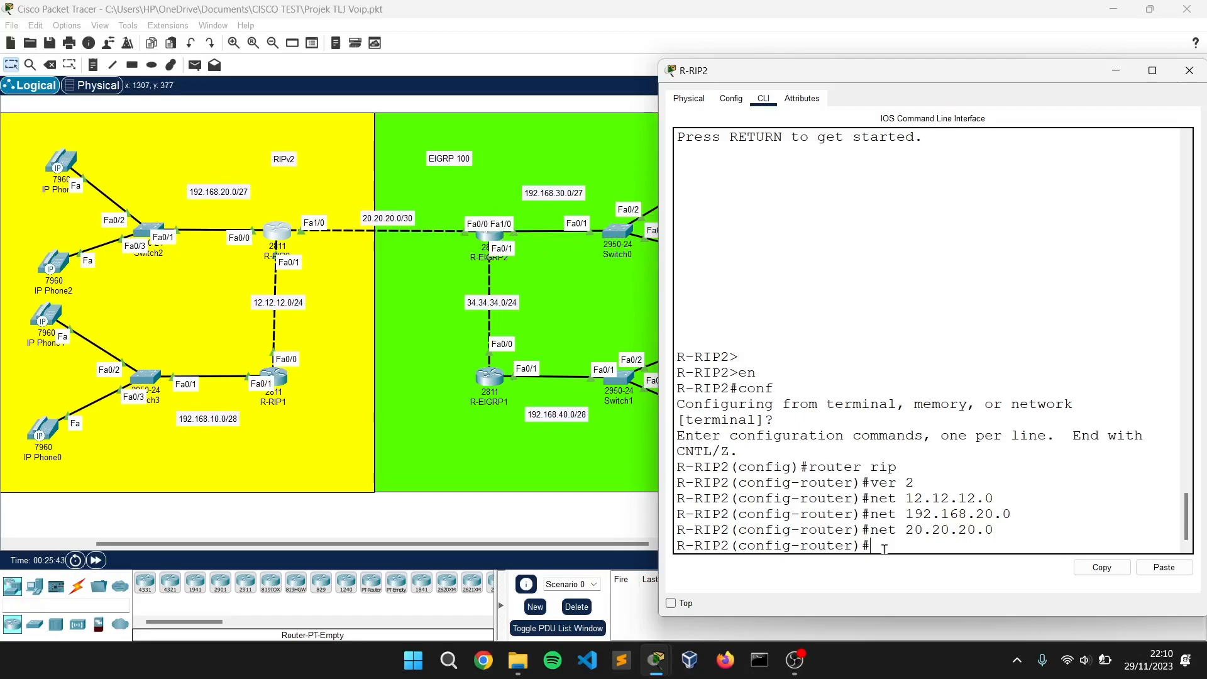
Redistribute EIGRP 100 into RIP on R-RIP2 with metric 1, and leave RIP configuration.
type("dis")
key("Tab")
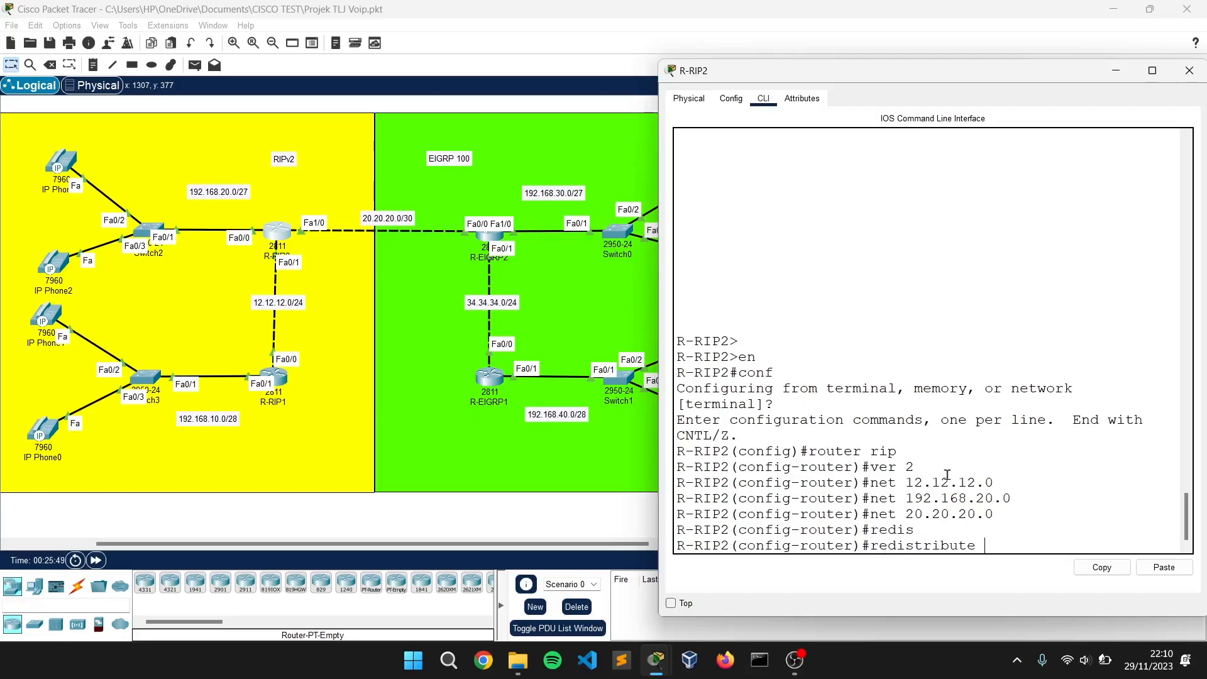
type("eigrp 100 met")
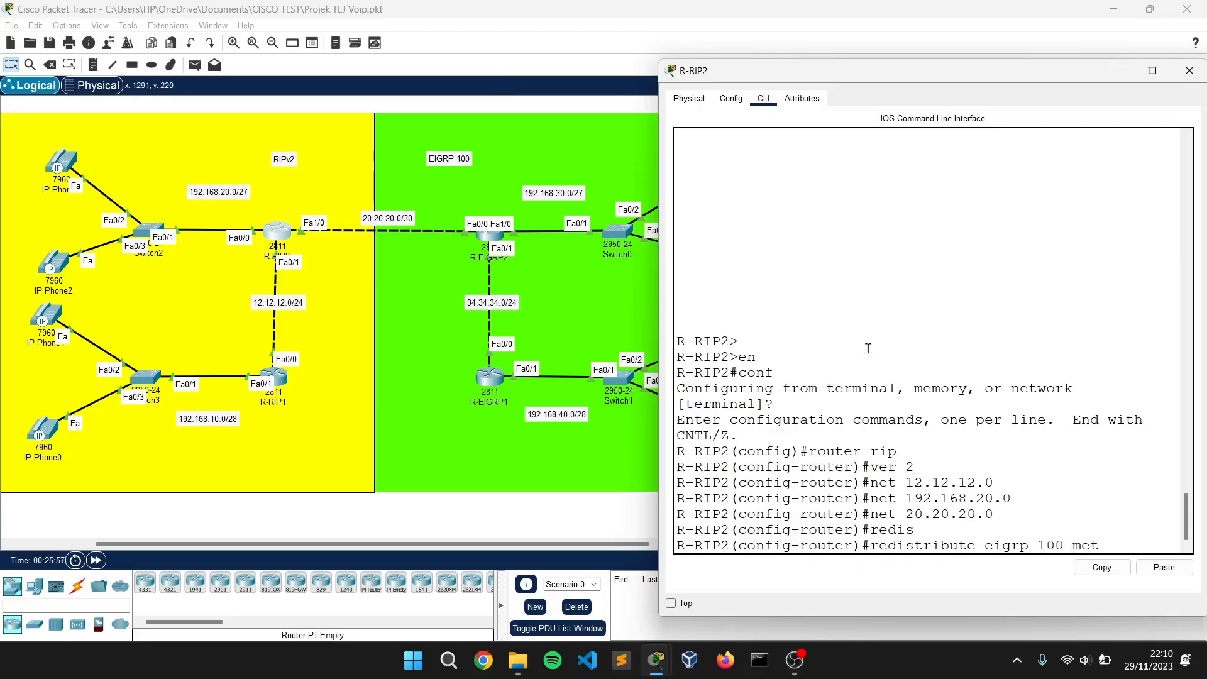
type("ric 1")
key("Return")
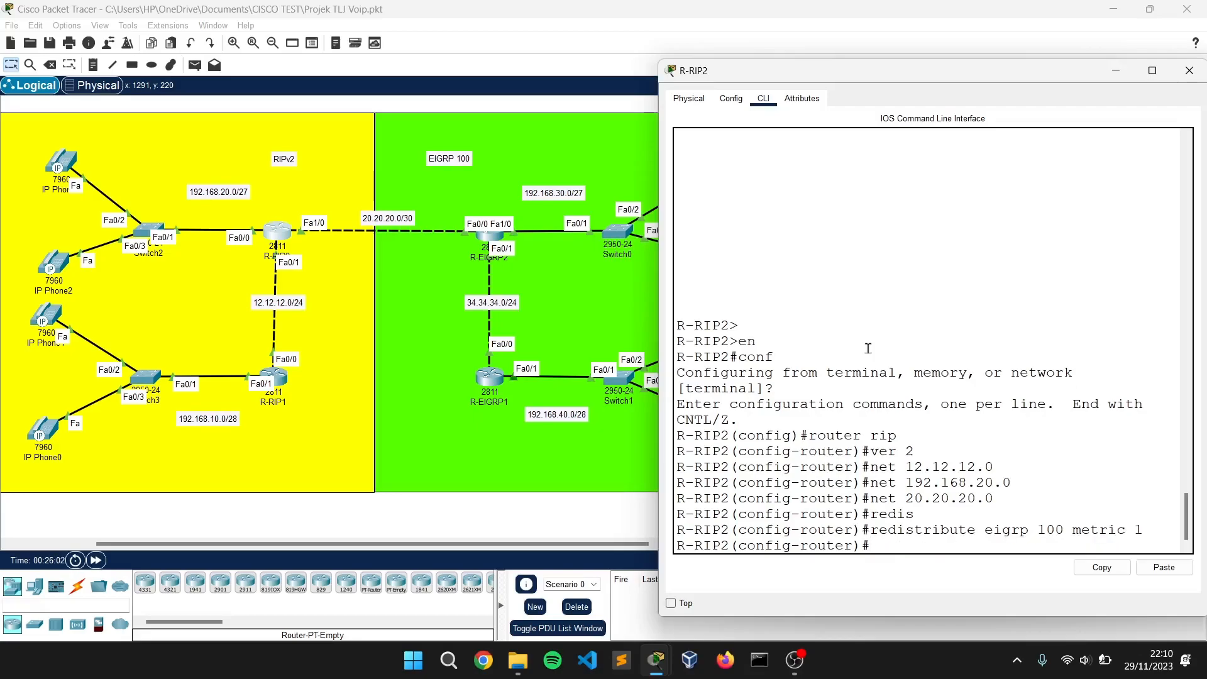
type("ex")
key("Return")
key("Return")
Start the EIGRP 100 routing process on R-RIP2.
type("ro")
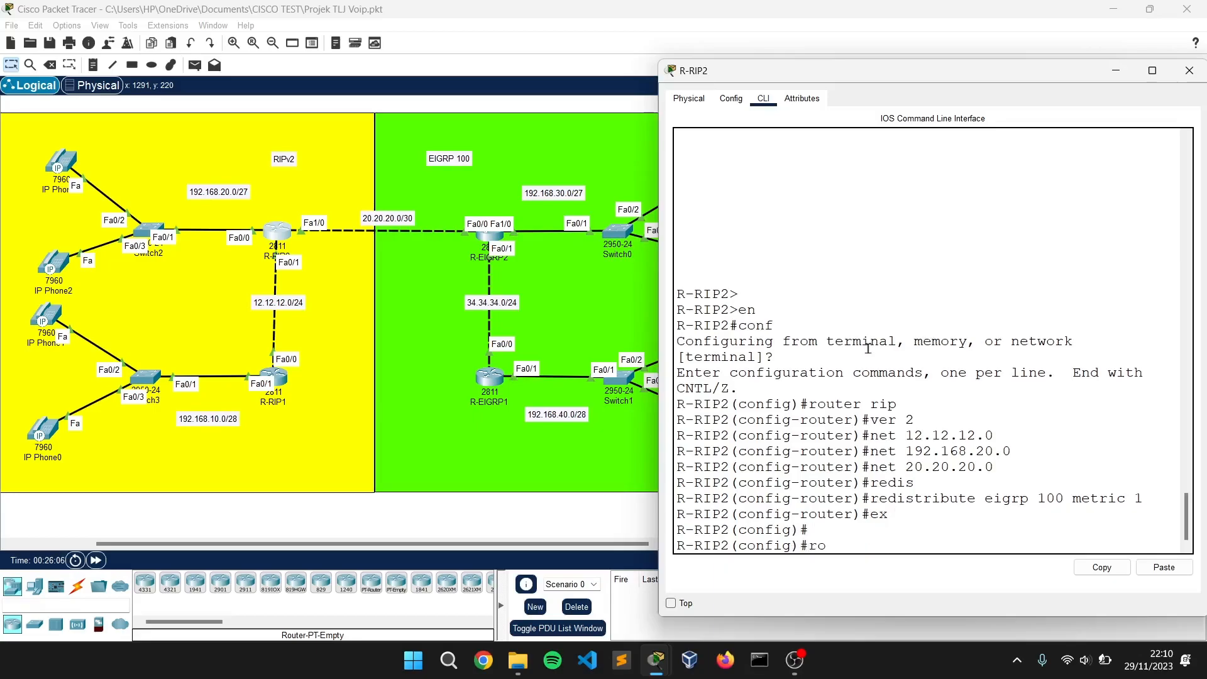
type("ter")
key("BackSpace")
key("BackSpace")
key("BackSpace")
type("uter eig")
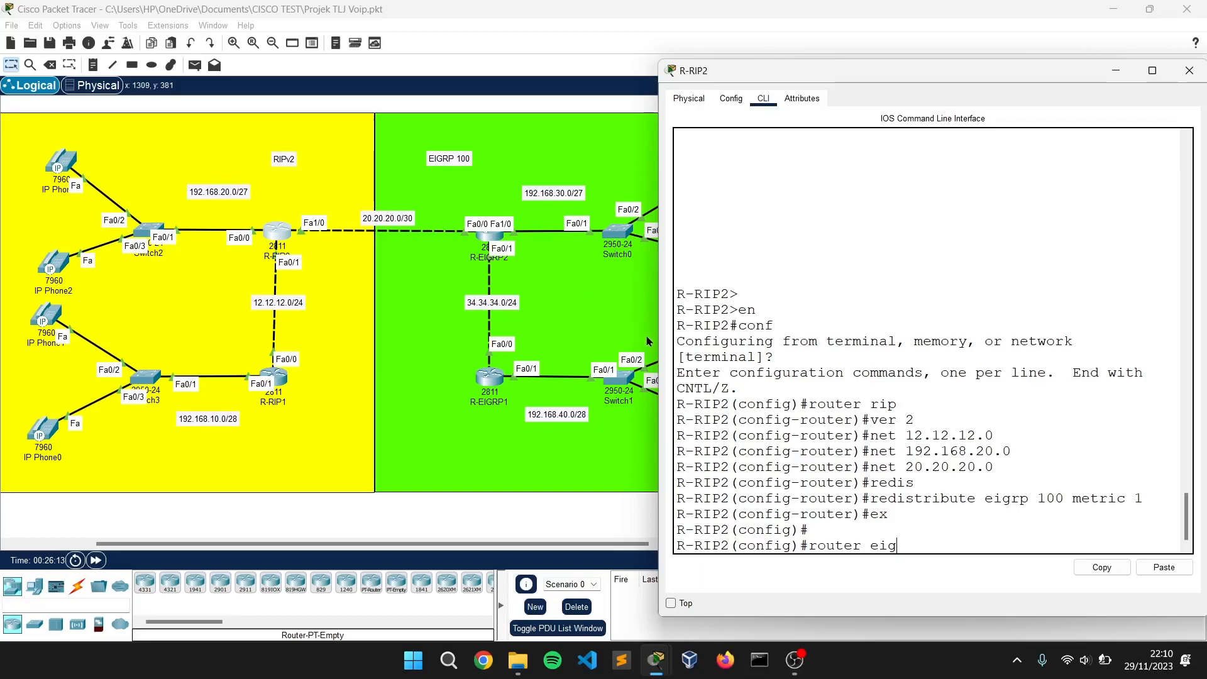
type("rp 100")
key("Return")
Advertise network 20.20.20.0 with wildcard mask 0.0.0.3 in EIGRP 100 on R-RIP2.
type("net")
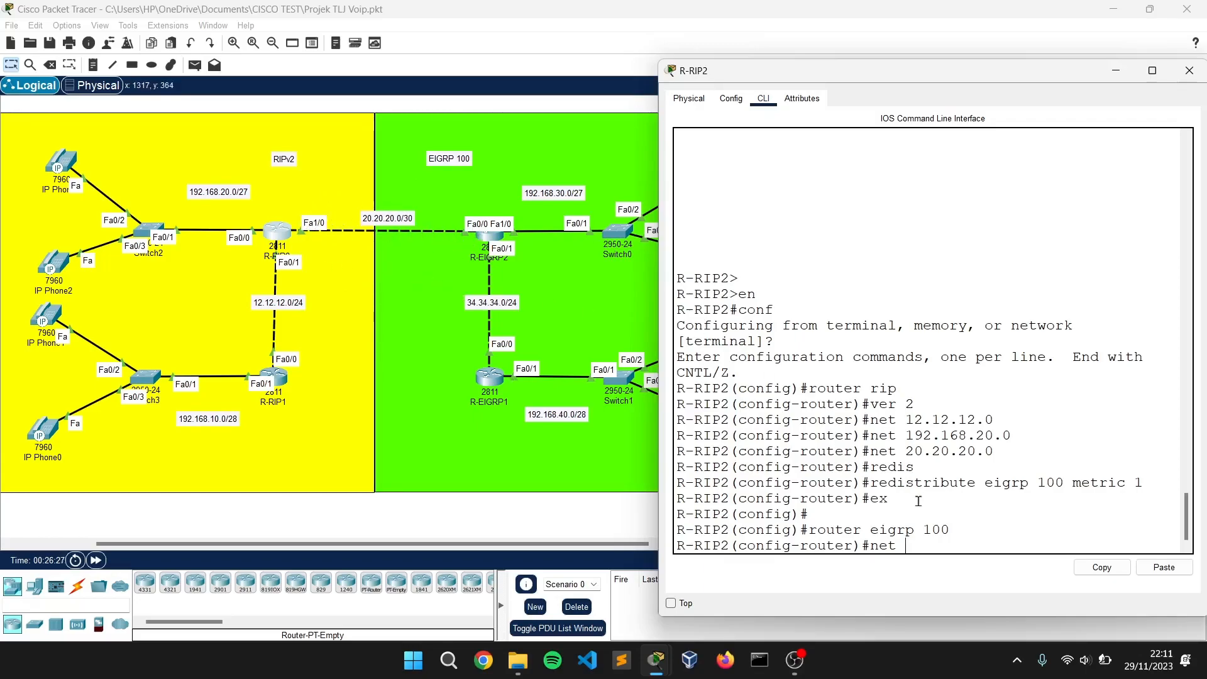
type("20.20.20")
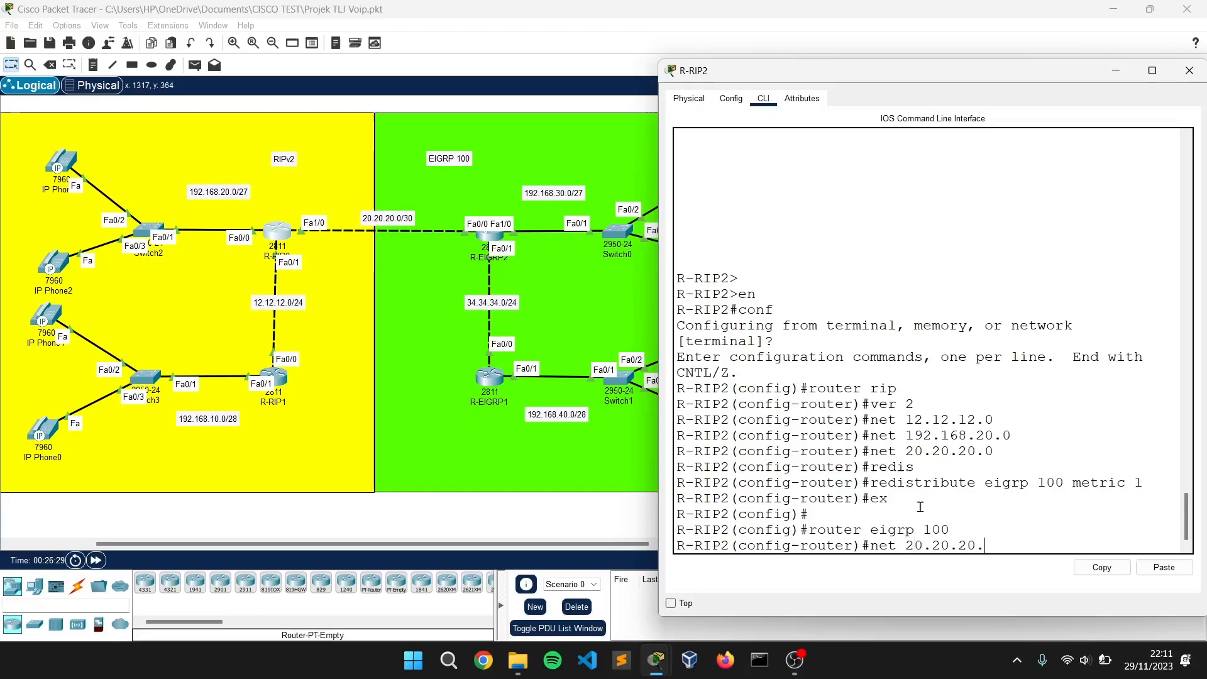
type(".0")
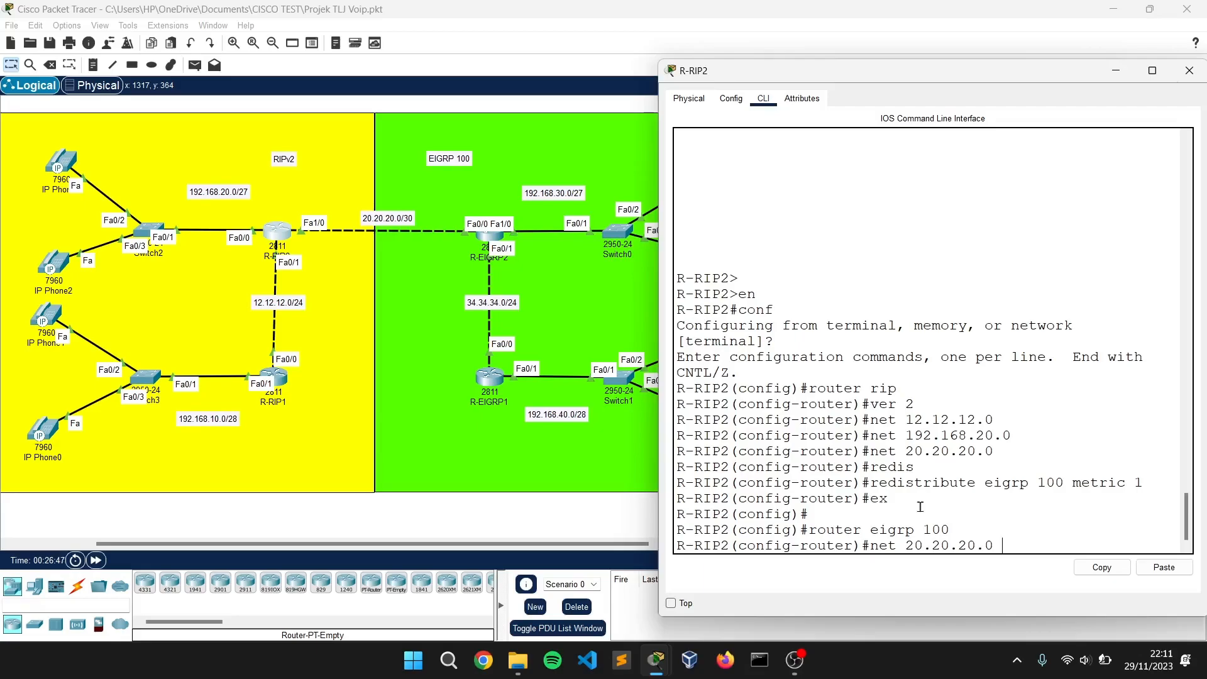
type("255.255.2555")
key("BackSpace")
key("BackSpace")
key("BackSpace")
key("BackSpace")
key("BackSpace")
key("BackSpace")
key("BackSpace")
key("BackSpace")
key("BackSpace")
key("BackSpace")
key("BackSpace")
key("BackSpace")
type("0.0")
key("BackSpace")
key("BackSpace")
key("BackSpace")
key("BackSpace")
type("0.0")
type(".3")
key("Return")
Redistribute RIP into EIGRP 100 on R-RIP2 with metric values 1 1 1 1 1.
type("red")
key("Tab")
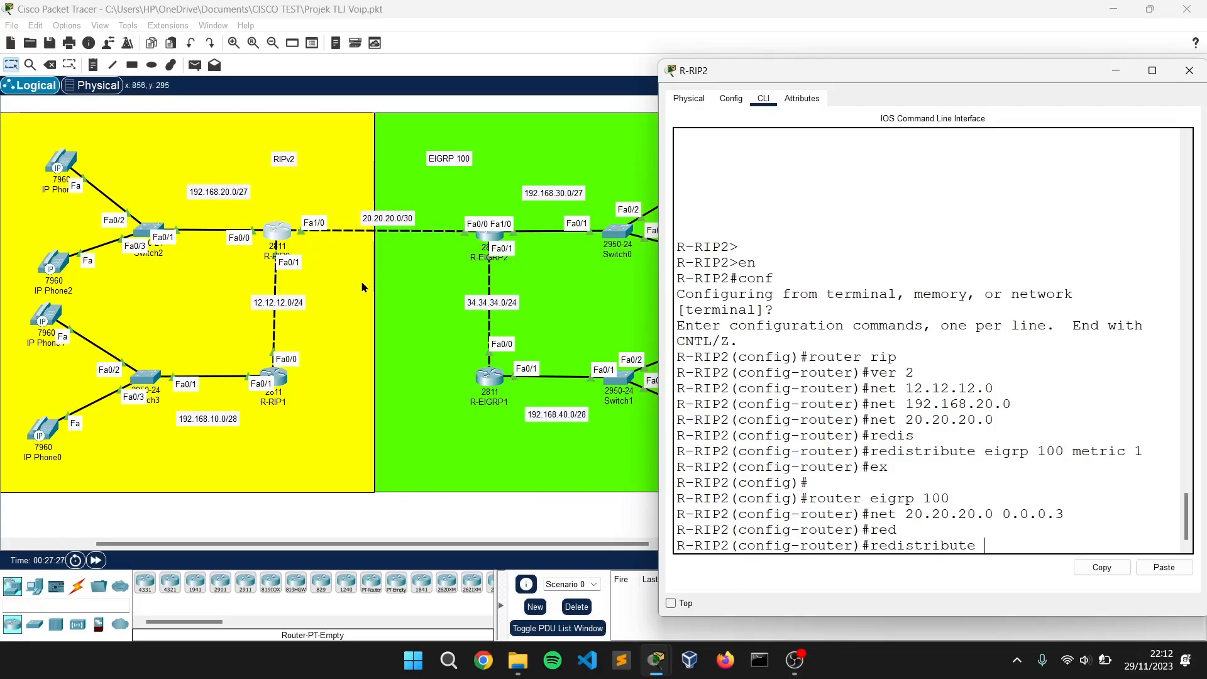
type("rip")
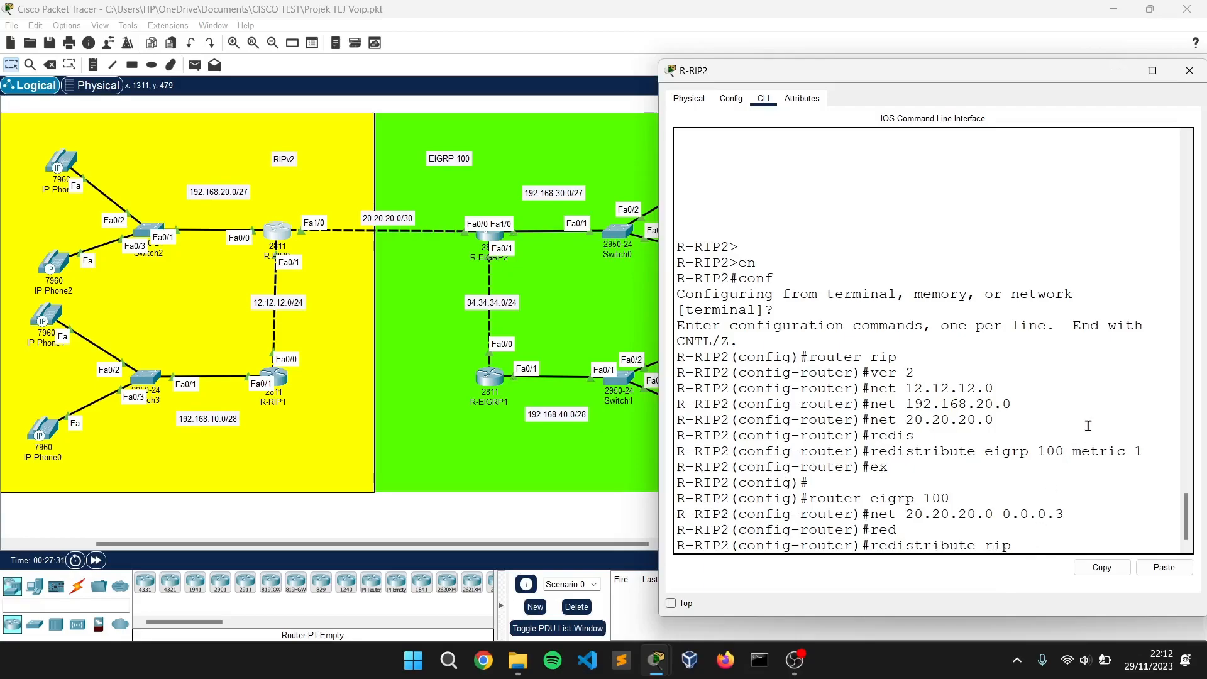
type(" met 1 1 1 1 1")
key("Return")
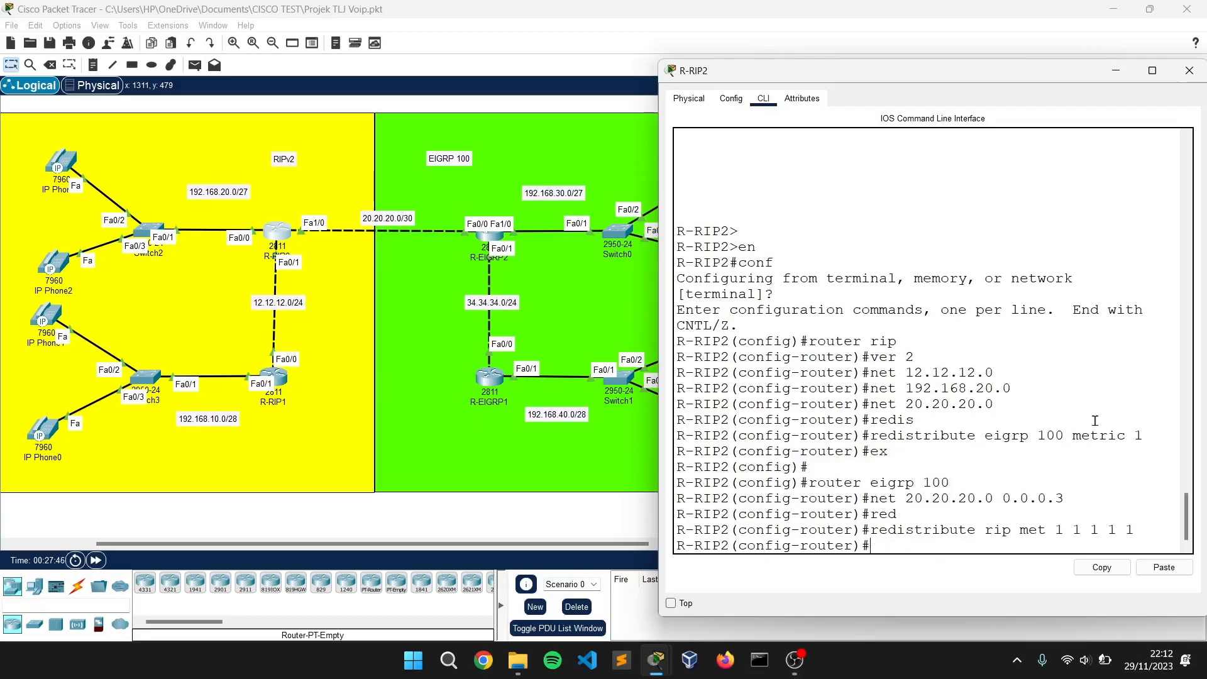
Leave EIGRP configuration on R-RIP2 and close the router's window.
type("ex")
key("Return")
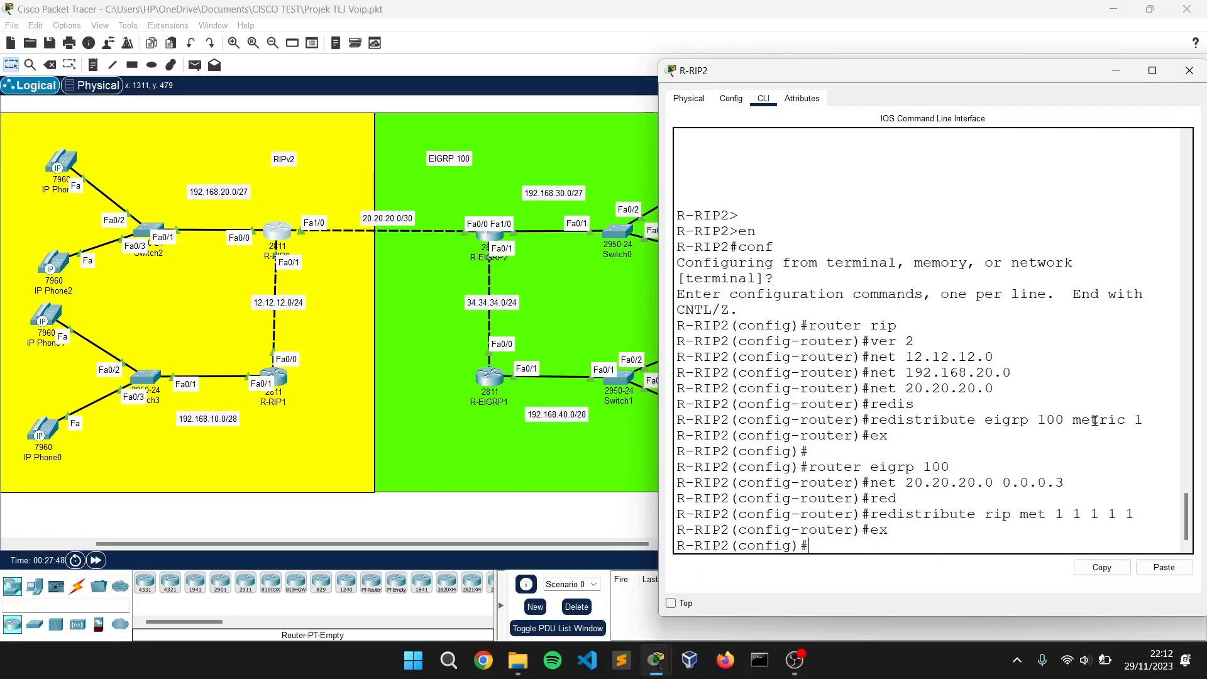
left_click(1189, 70)
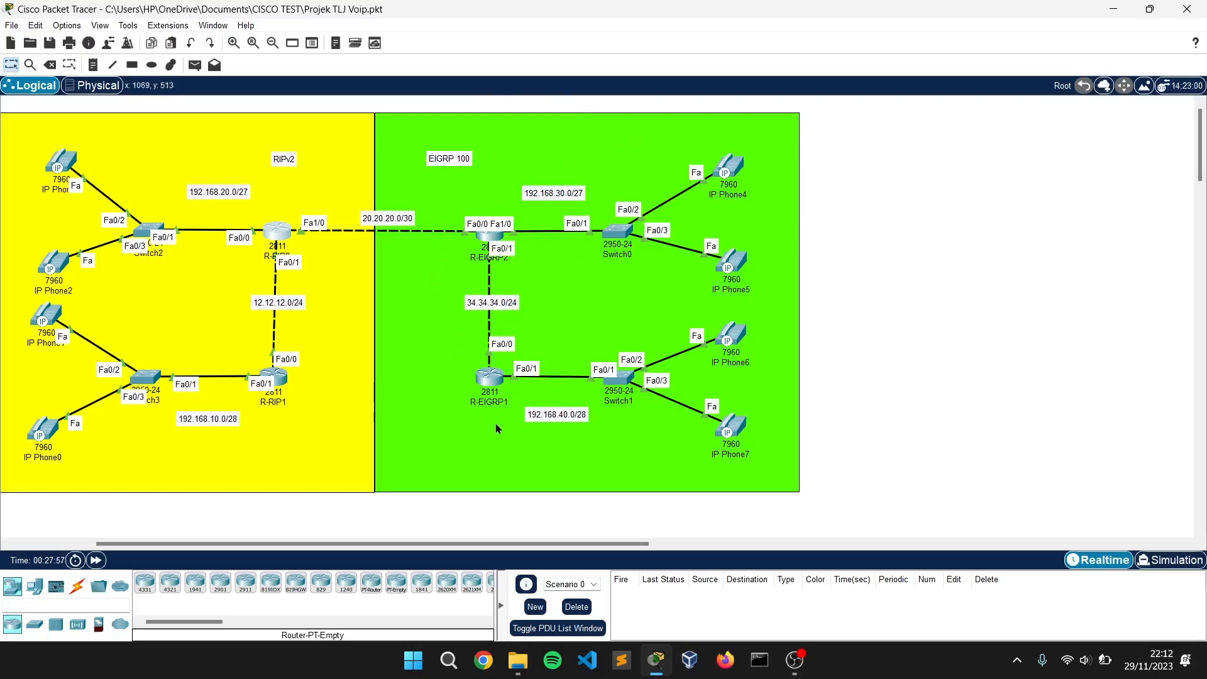
Open R-EIGRP1's command line, end its existing configuration session and start a new console session.
left_click_drag(485, 541, 493, 550)
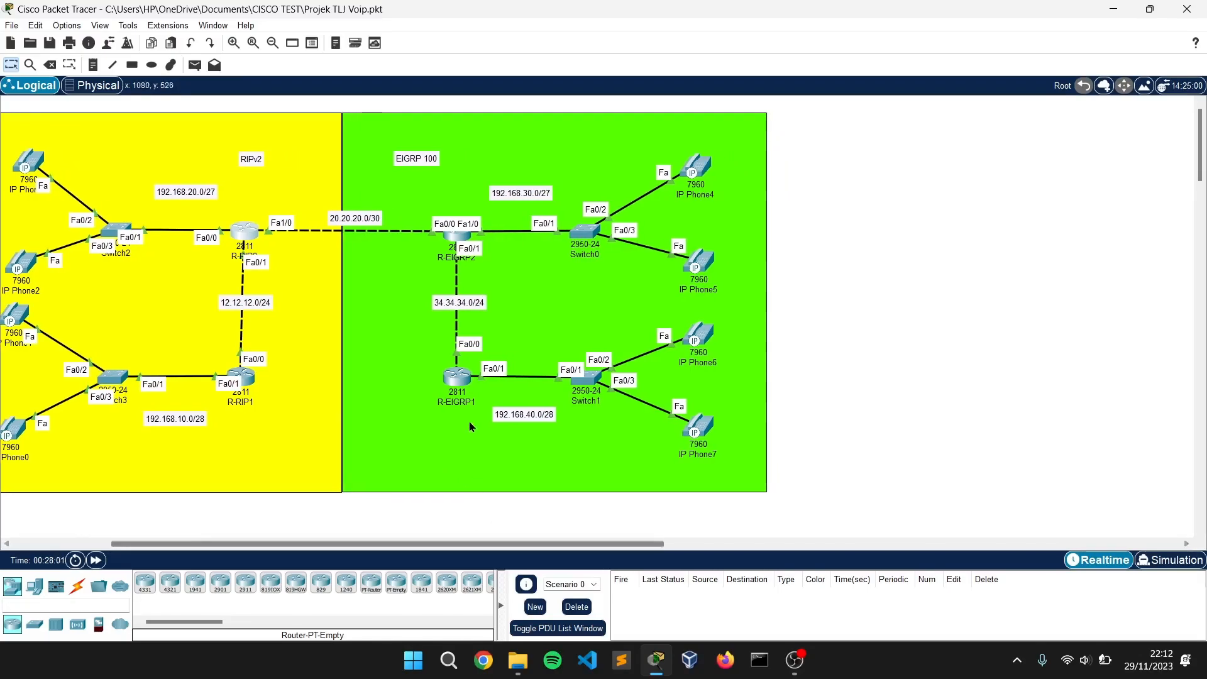
left_click(457, 378)
left_click_drag(602, 119, 883, 57)
key("Return")
key("Return")
type("ex")
key("Return")
key("Return")
type("ex")
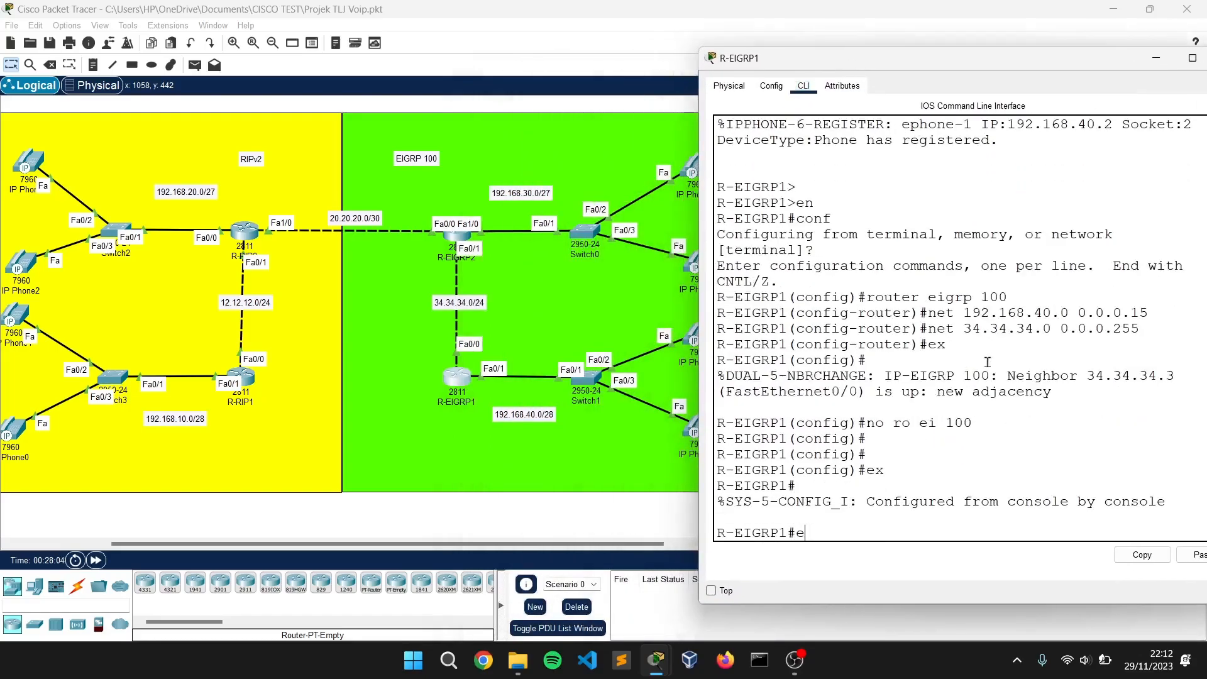
key("Return")
key("Return")
key("Return")
key("Return")
Enter global configuration mode on R-EIGRP1 and start the EIGRP 100 routing process.
type("en")
key("Return")
type("conf")
key("Return")
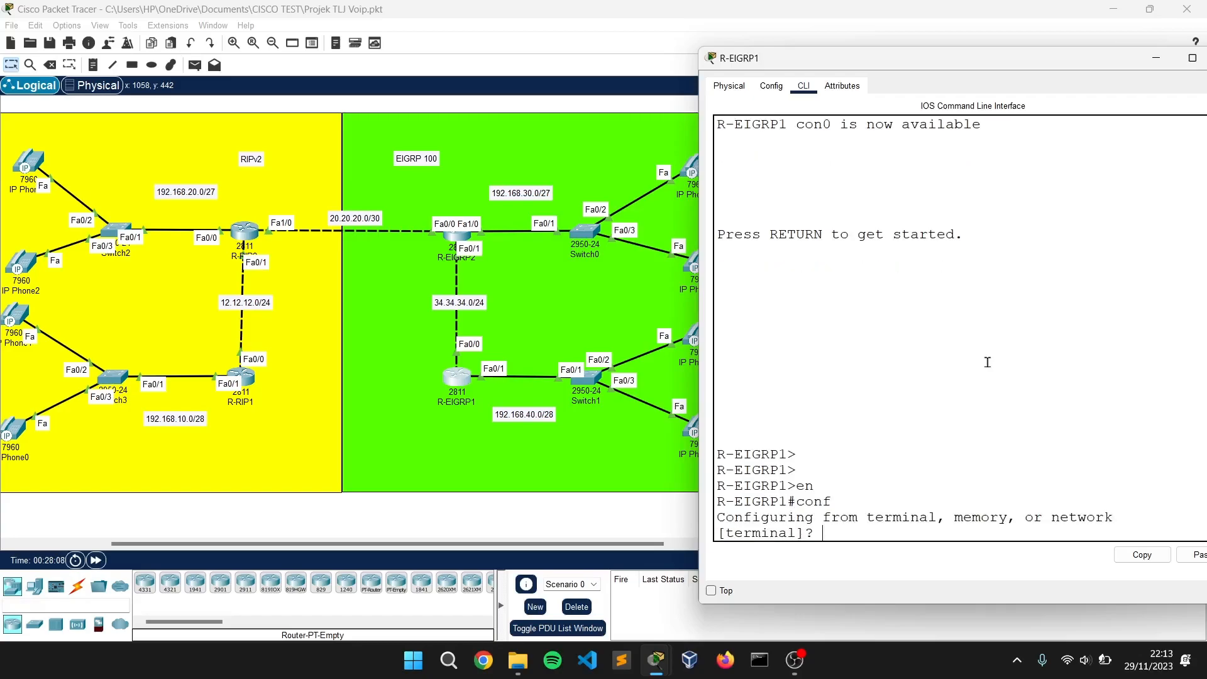
key("Return")
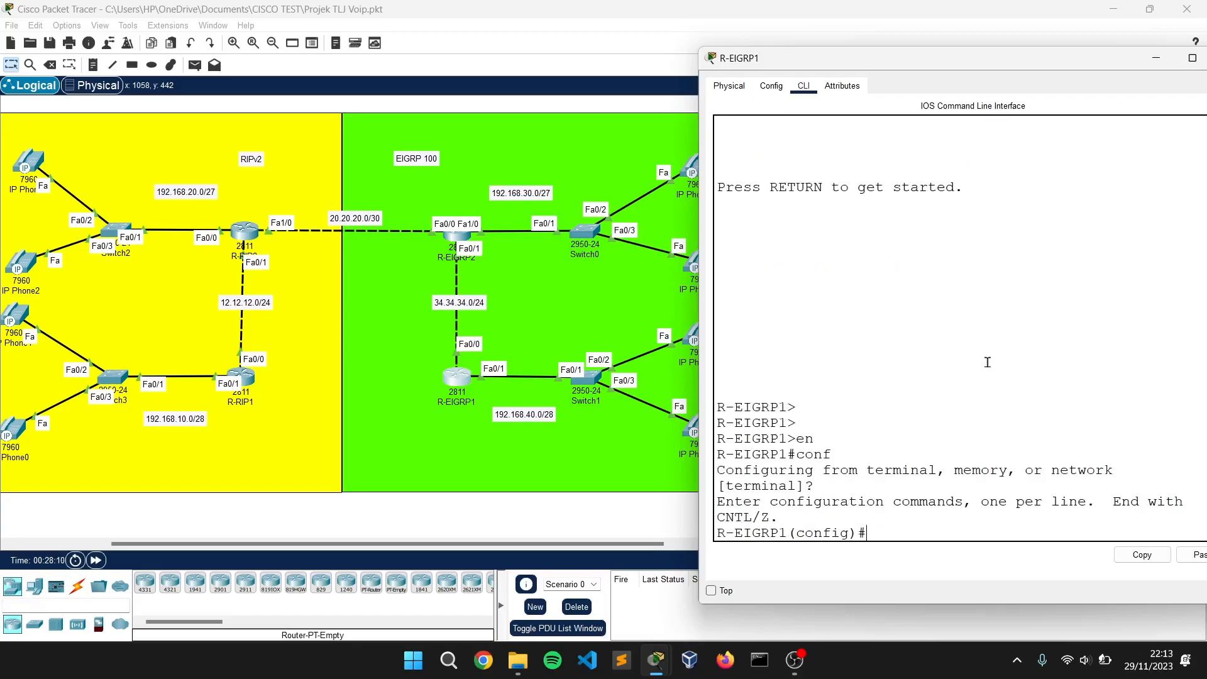
type("router eigrp 100")
key("Return")
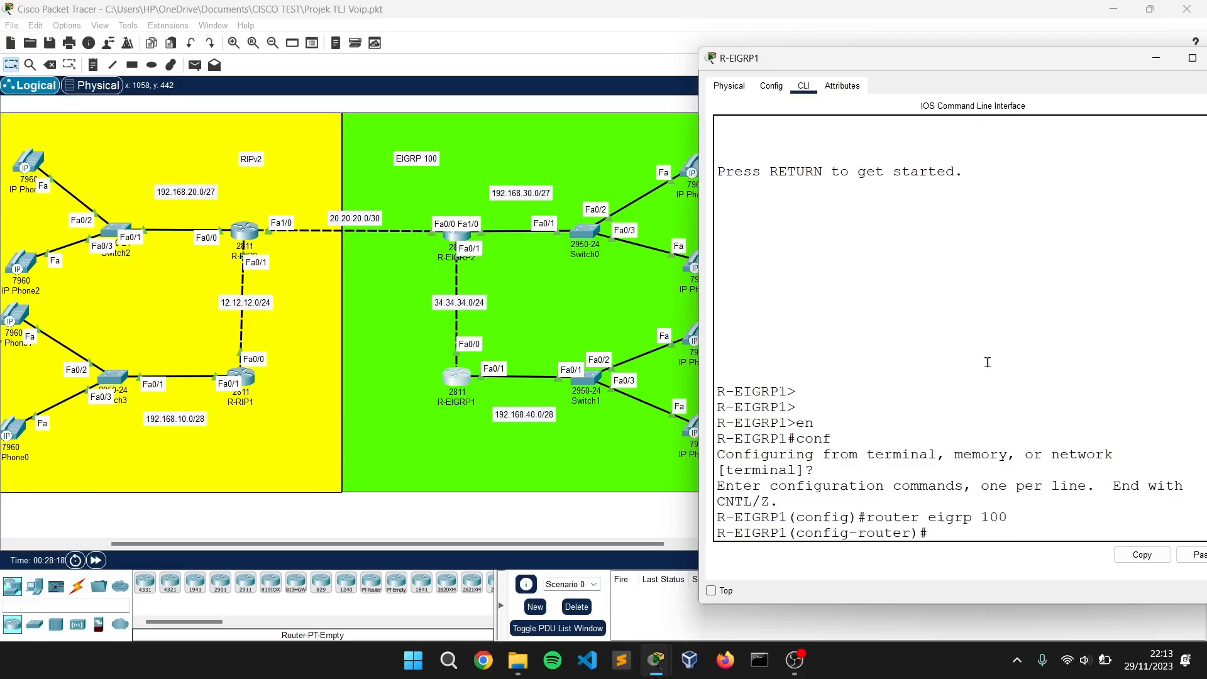
Advertise 192.168.40.0 with wildcard 0.0.0.15 and 34.34.34.0 with wildcard 0.0.0.255 in EIGRP 100 on R-EIGRP1, and close the router.
type("net")
type(" 192.168.40.0 0.0.0.")
type("15")
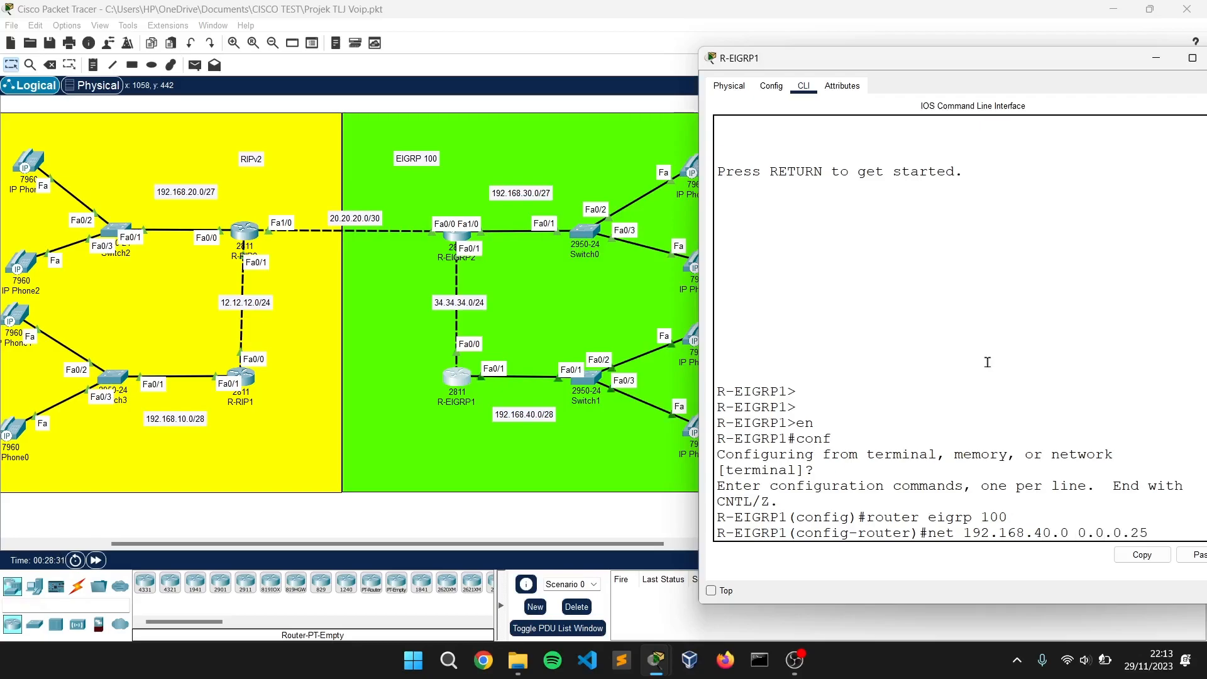
key("Return")
type("net 34.34.34.0 0.0.0.255")
key("Return")
type("ex")
key("Return")
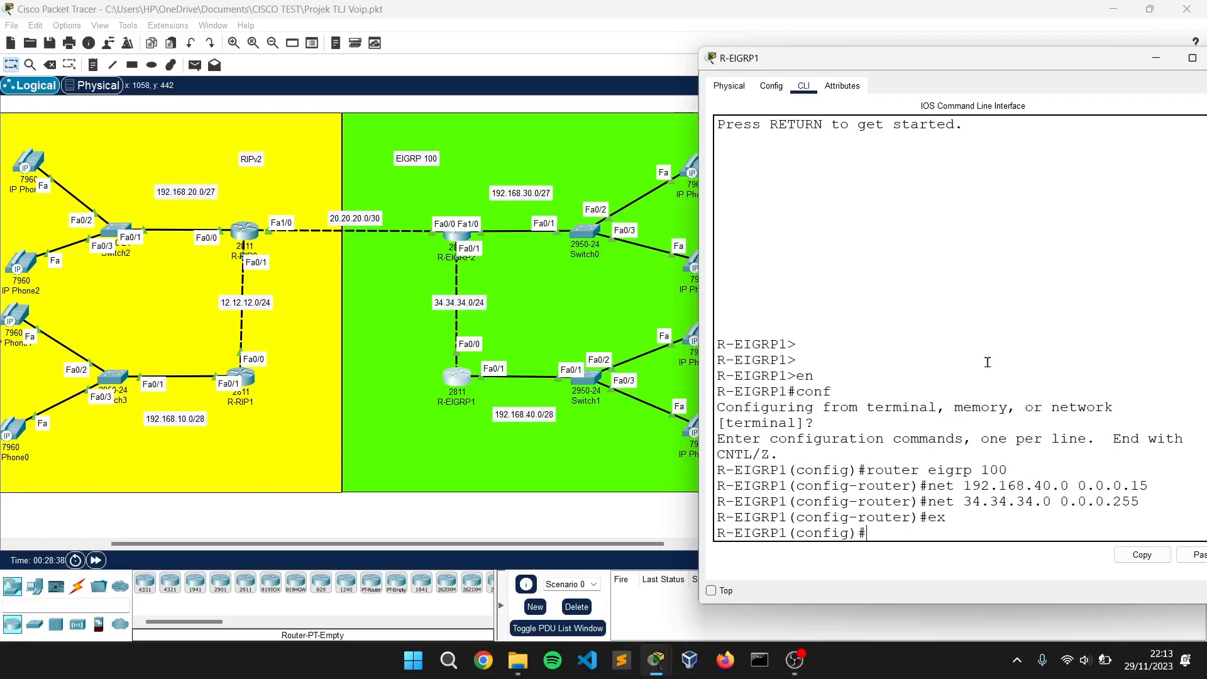
left_click_drag(761, 58, 646, 60)
left_click(1114, 59)
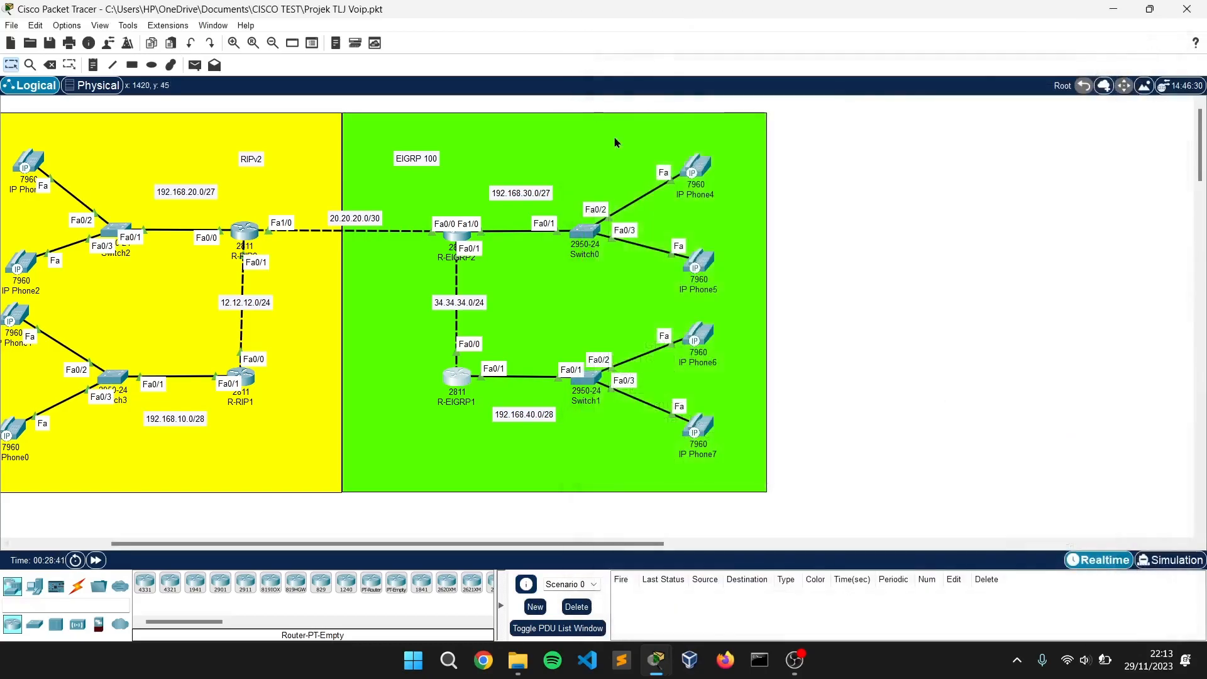
Open R-EIGRP2's command line, enter global configuration mode and start the EIGRP 100 routing process.
left_click(463, 238)
left_click_drag(597, 94, 853, 53)
key("Return")
key("Return")
type("en")
key("Return")
type("conf")
key("Return")
key("Return")
key("Return")
type("ro ei")
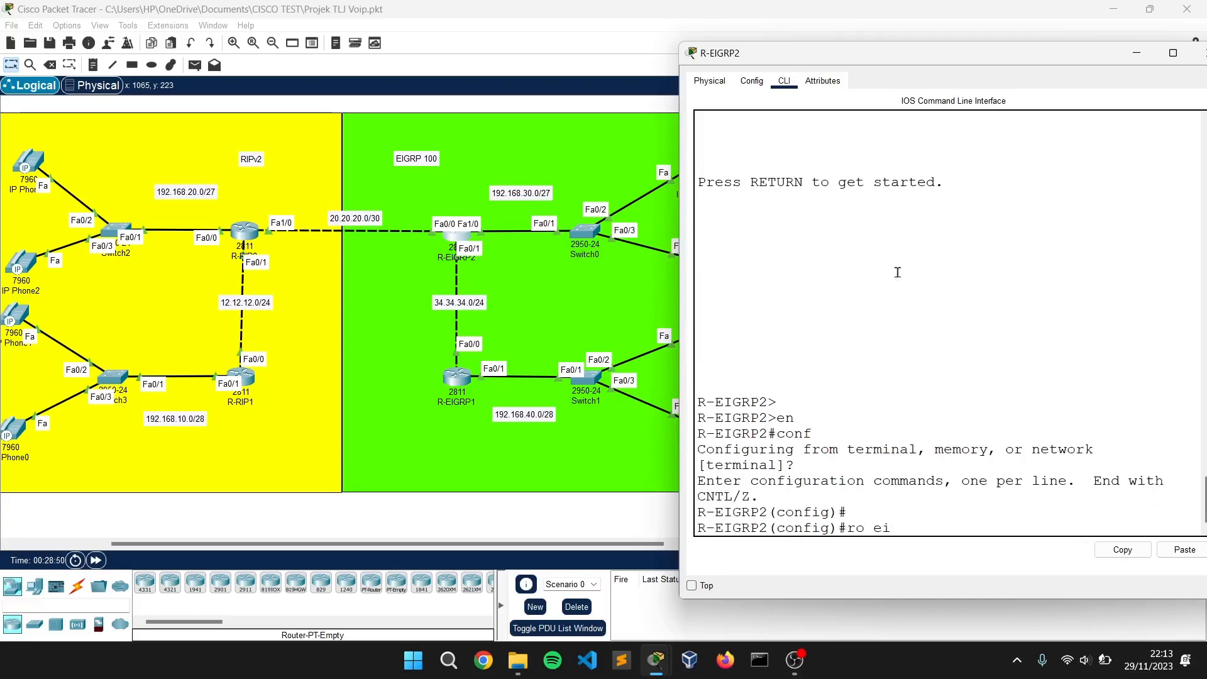
type(" 100")
key("Return")
Advertise 34.34.34.0 0.0.0.255, 192.168.30.0 0.0.0.31 and 20.20.20.0 0.0.0.3 in EIGRP 100 on R-EIGRP2.
type("net 34.34.34.0 0.0.0.255")
key("Return")
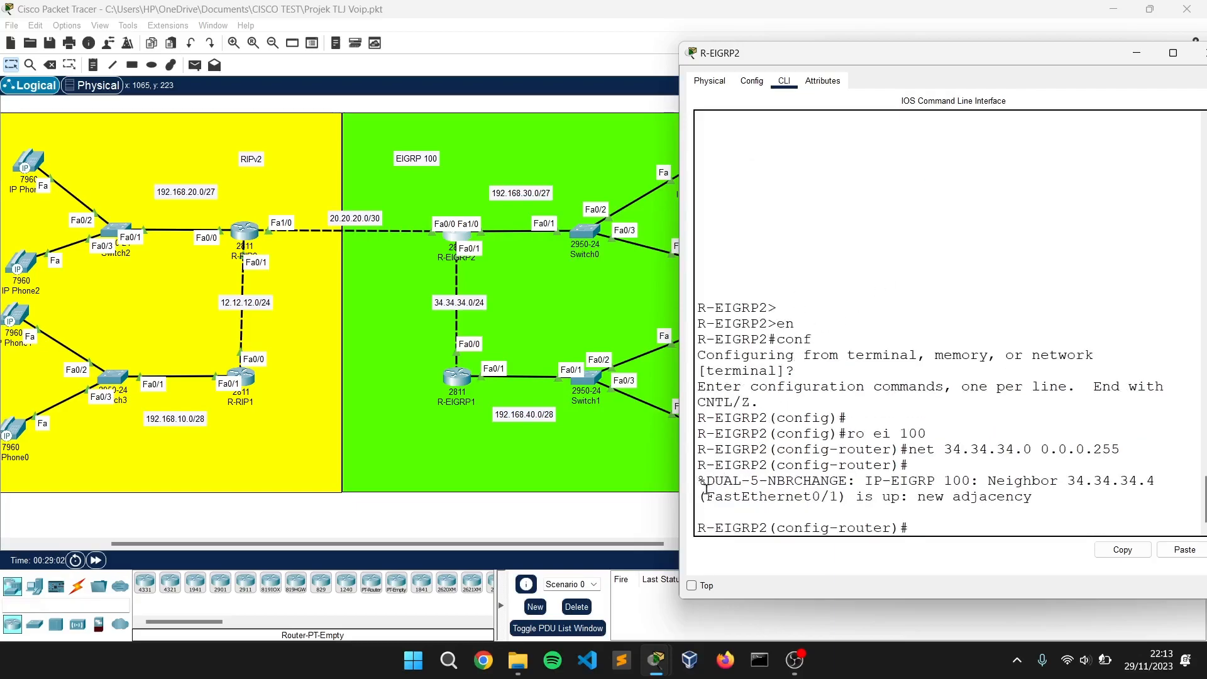
left_click_drag(699, 482, 1033, 501)
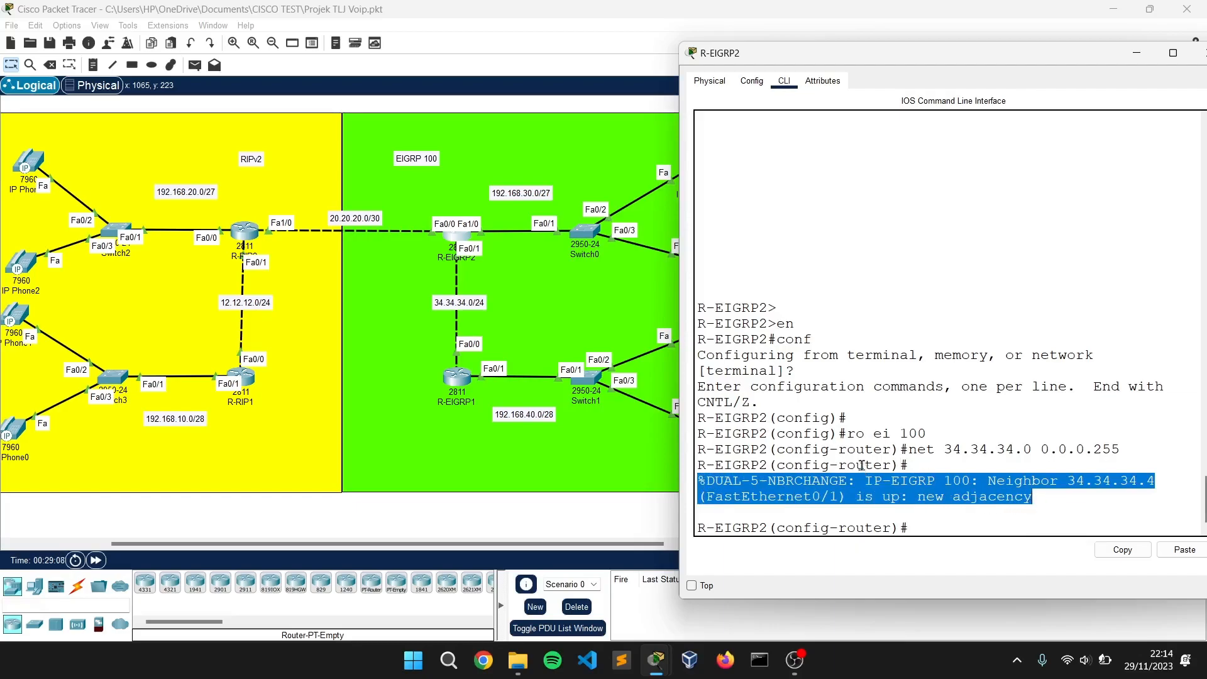
left_click(936, 466)
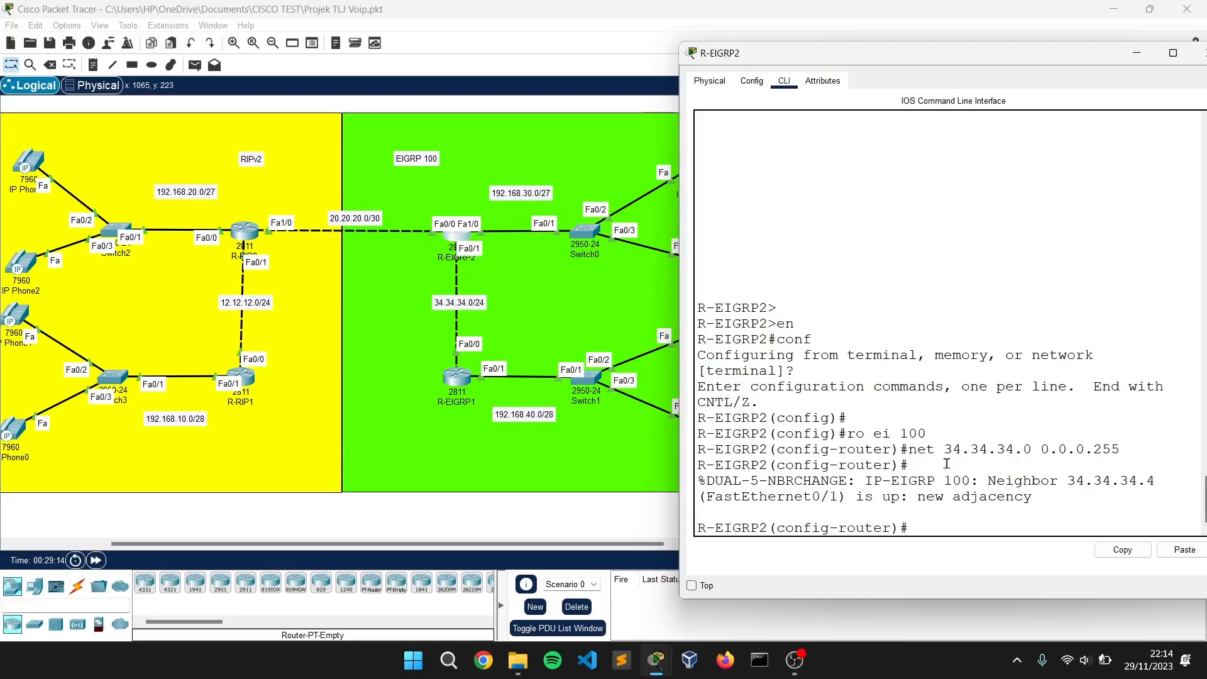
type("net 192.168.30.0 0.0.0.31")
key("Return")
type("net 20.20.20.0")
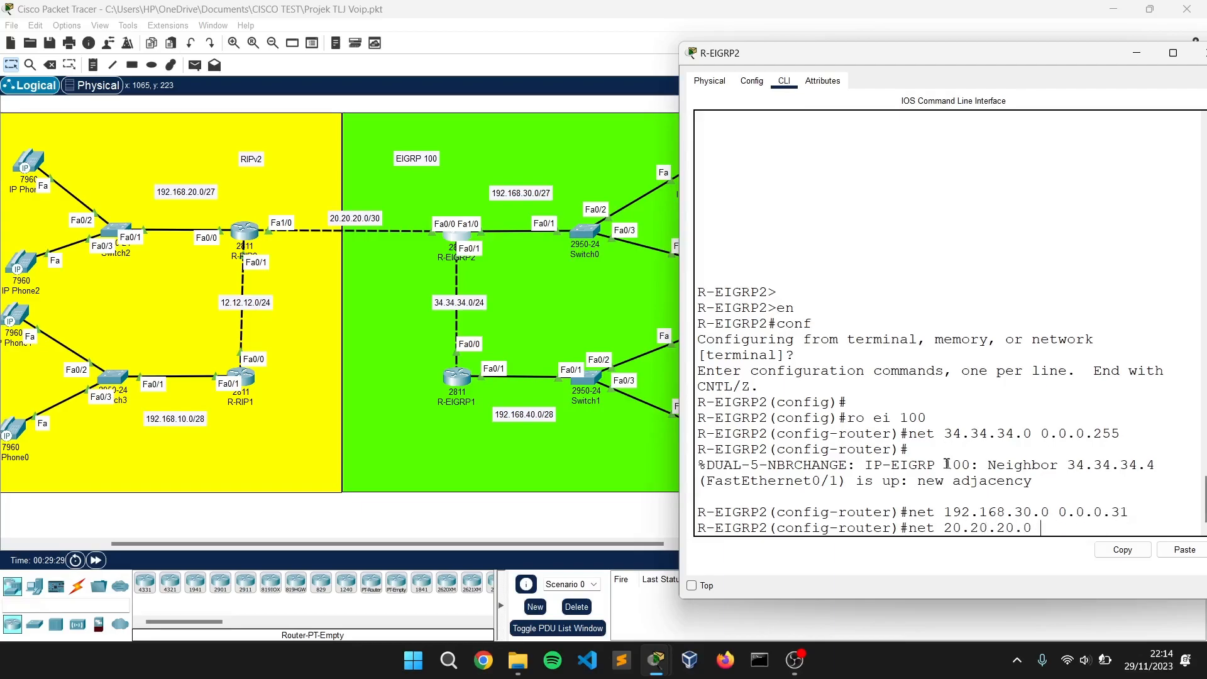
type(" 0.0.0.3")
key("Return")
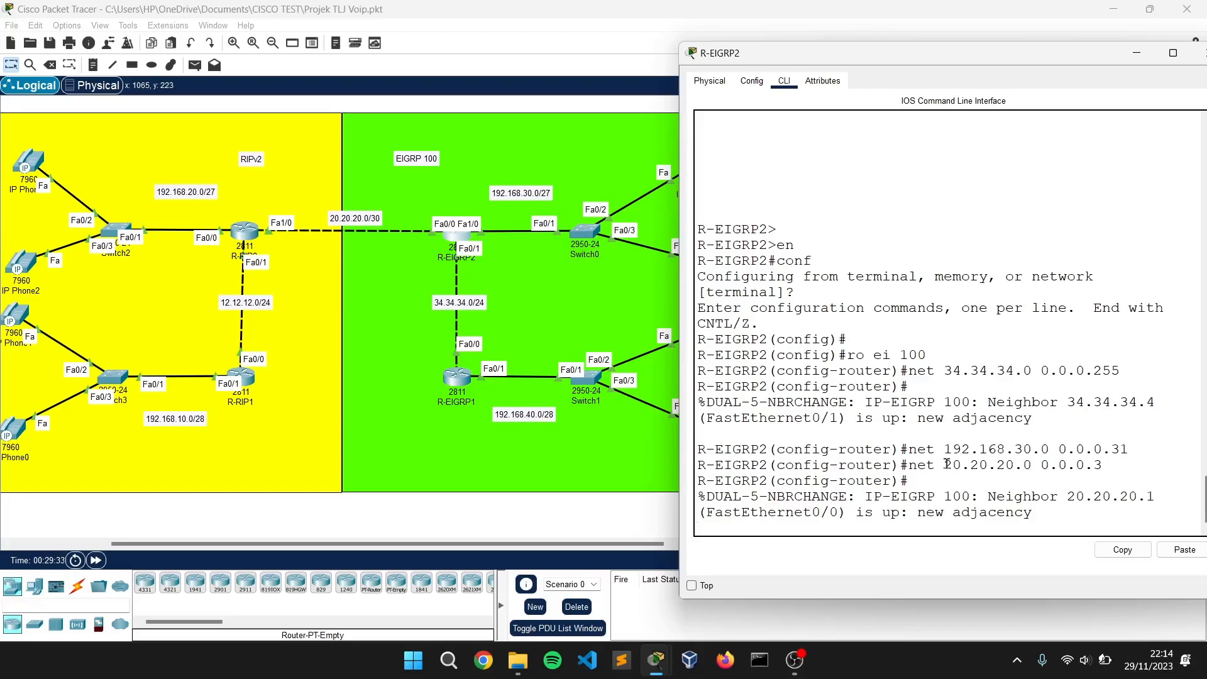
Redistribute RIP into EIGRP 100 on R-EIGRP2 with metric values 1 1 1 1 1, and leave EIGRP configuration.
type("redi")
key("Tab")
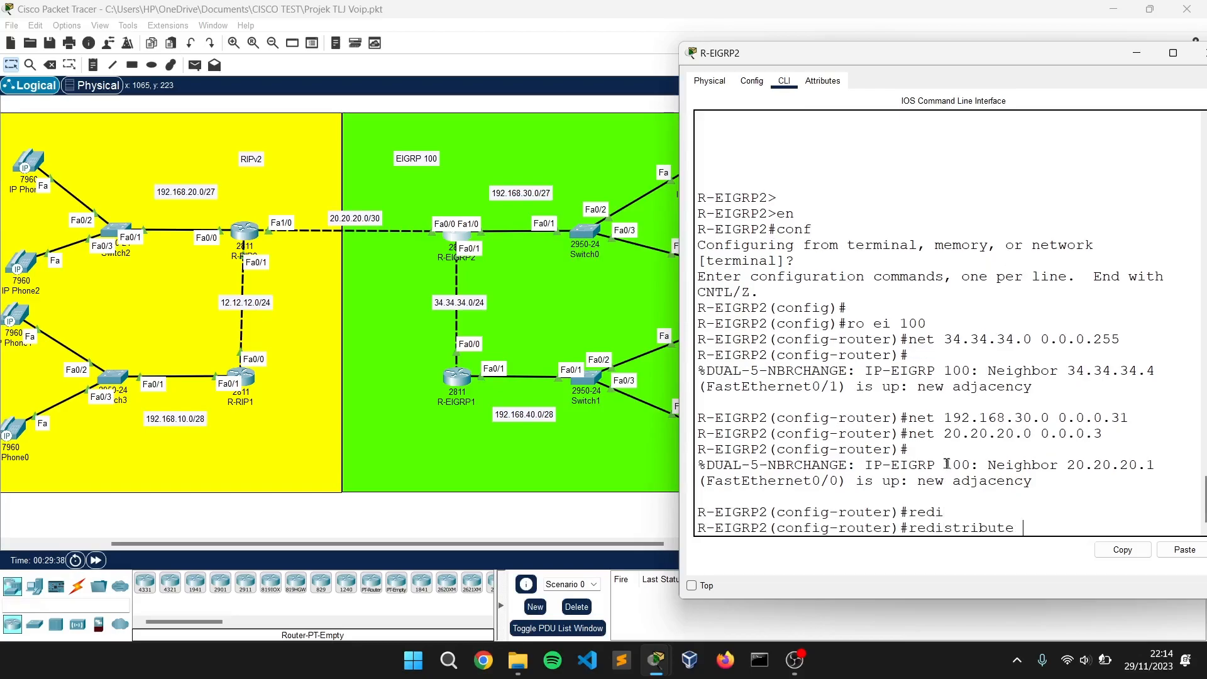
type("rip met 1 1 1 1 1")
key("Return")
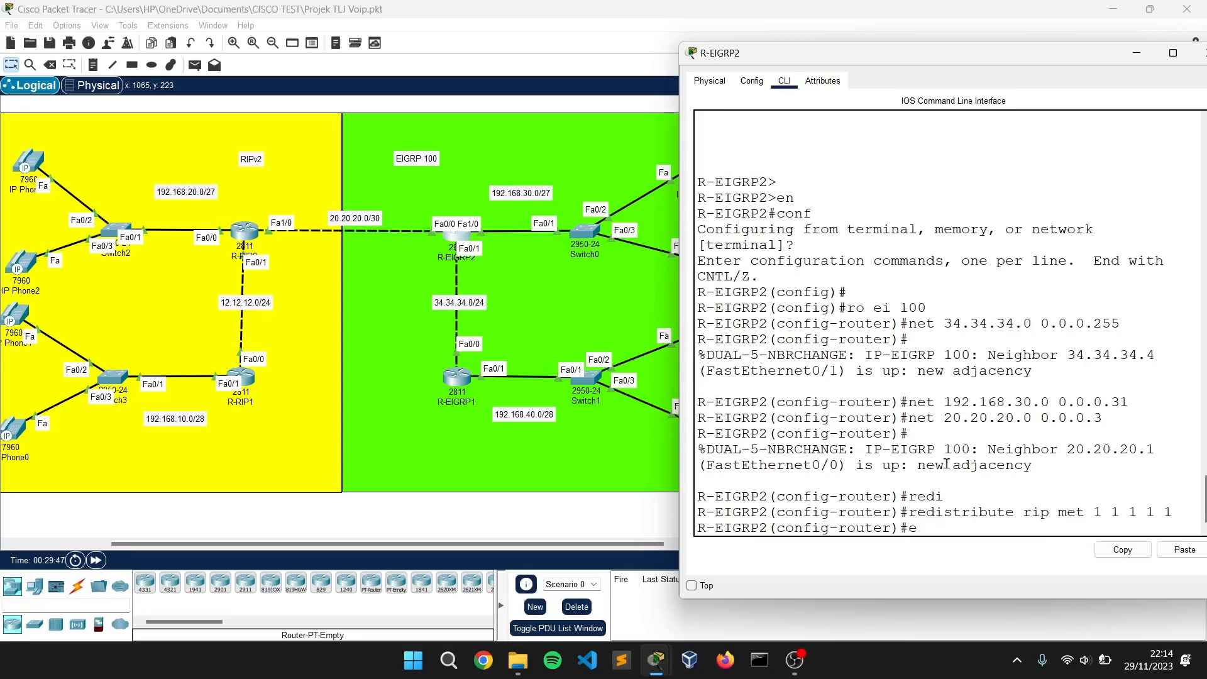
type("ex")
key("Return")
Start RIP version 2 on R-EIGRP2 and advertise network 20.20.20.0.
type("ro")
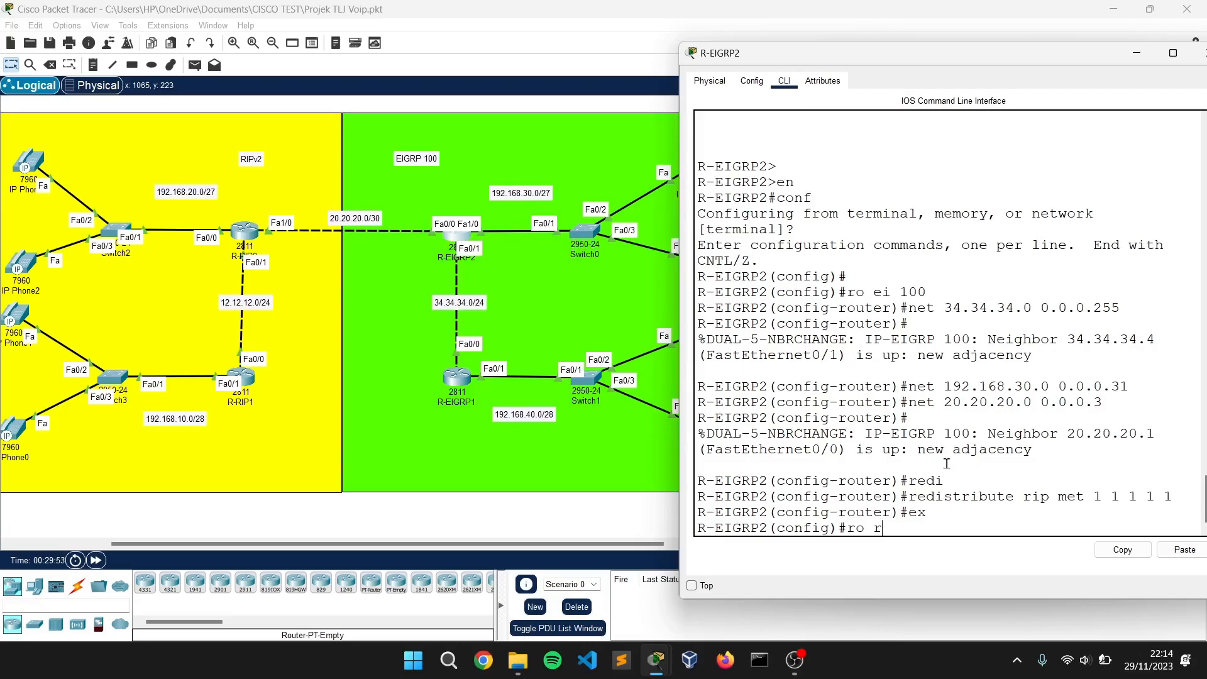
type(" rio")
key("BackSpace")
type("p")
key("Return")
type("ver")
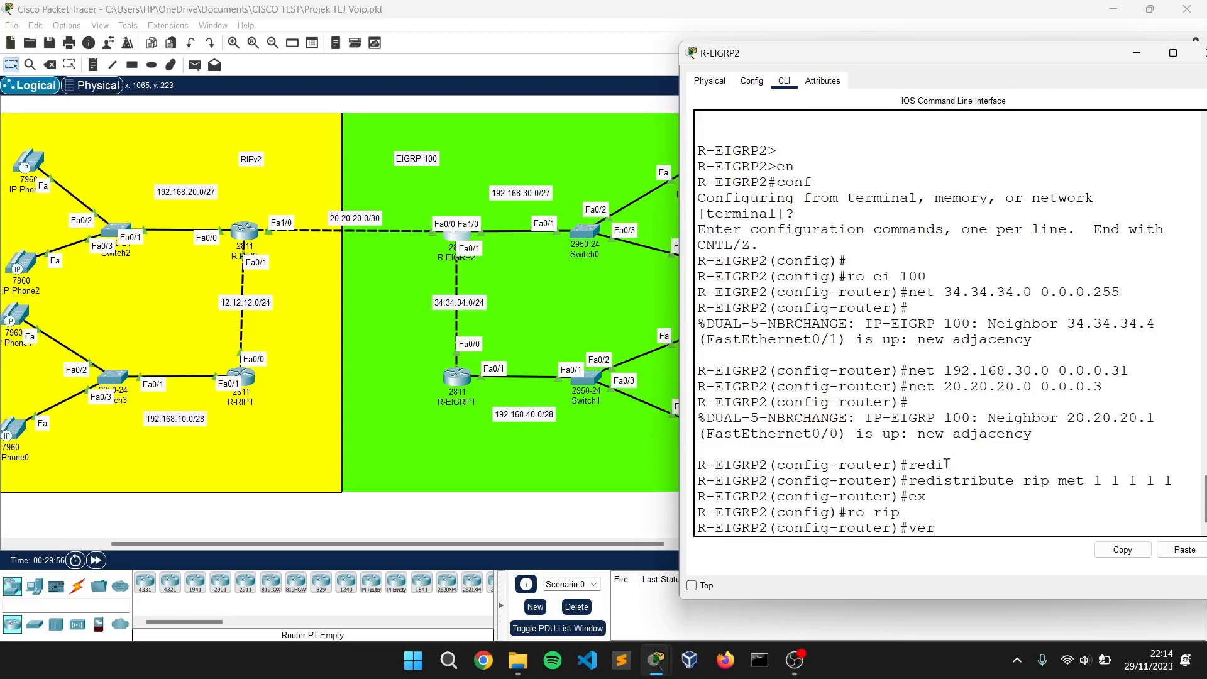
type(" 2")
key("Return")
type("net ")
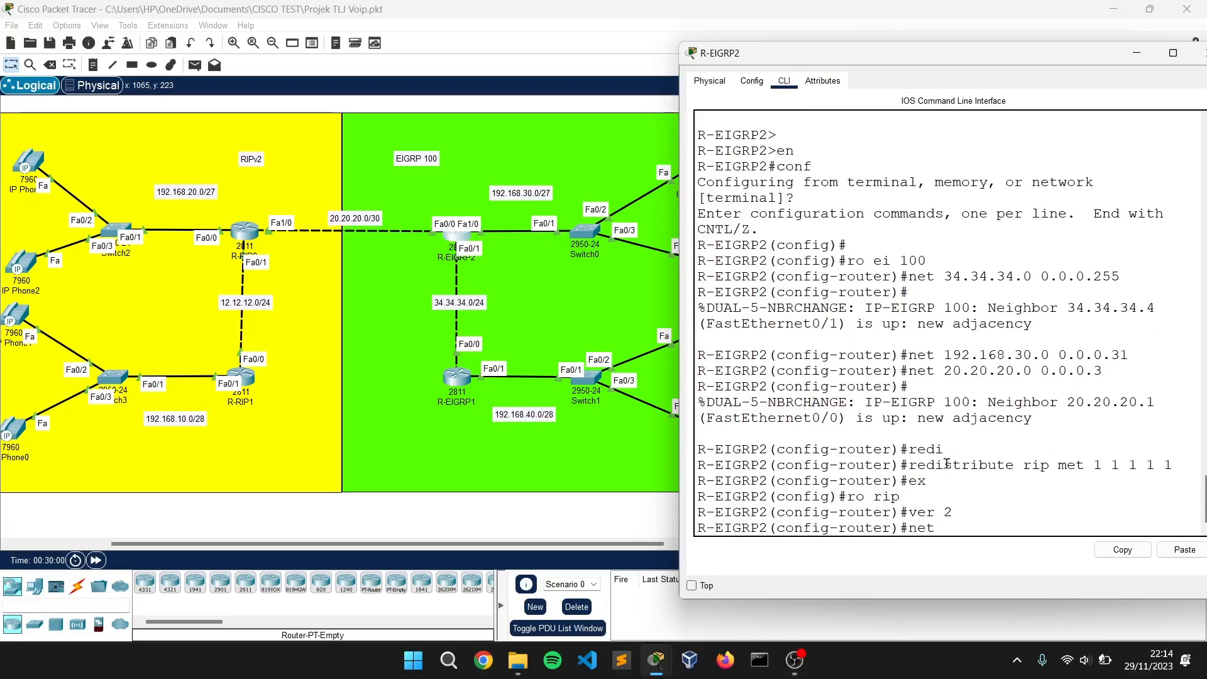
type("20.20.20.0")
key("Return")
Redistribute EIGRP 100 into RIP on R-EIGRP2 with metric 1, leave RIP configuration and close the router.
type("r")
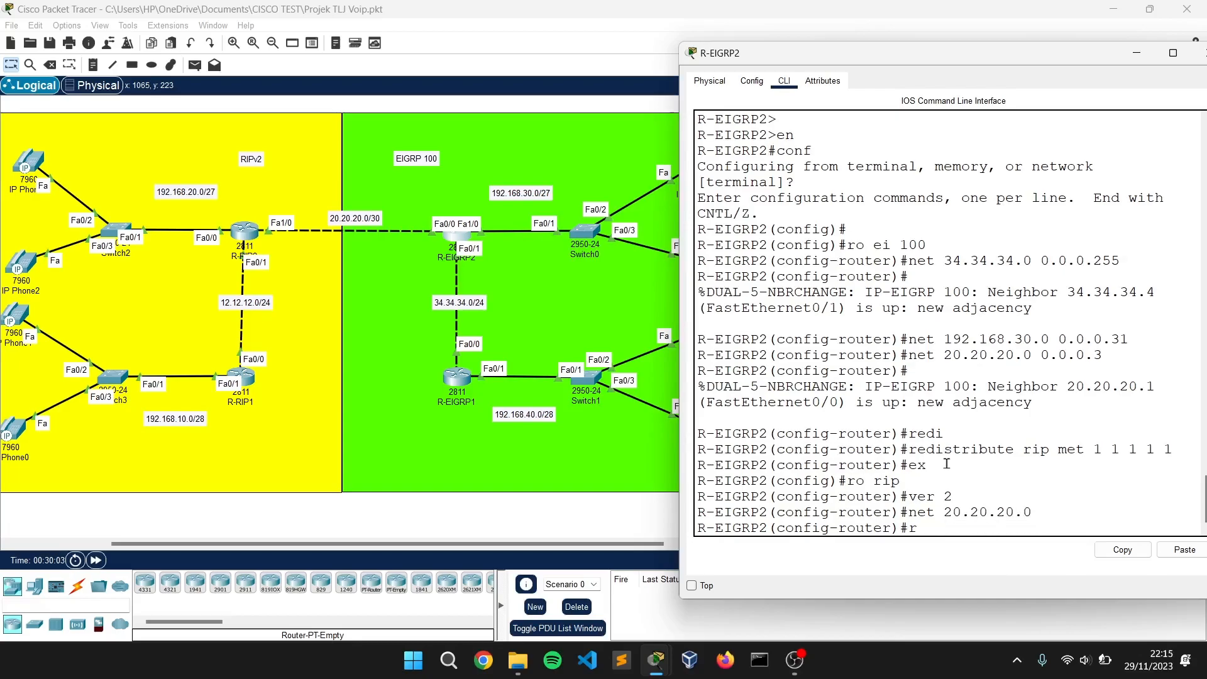
type("eddei 100 met 1")
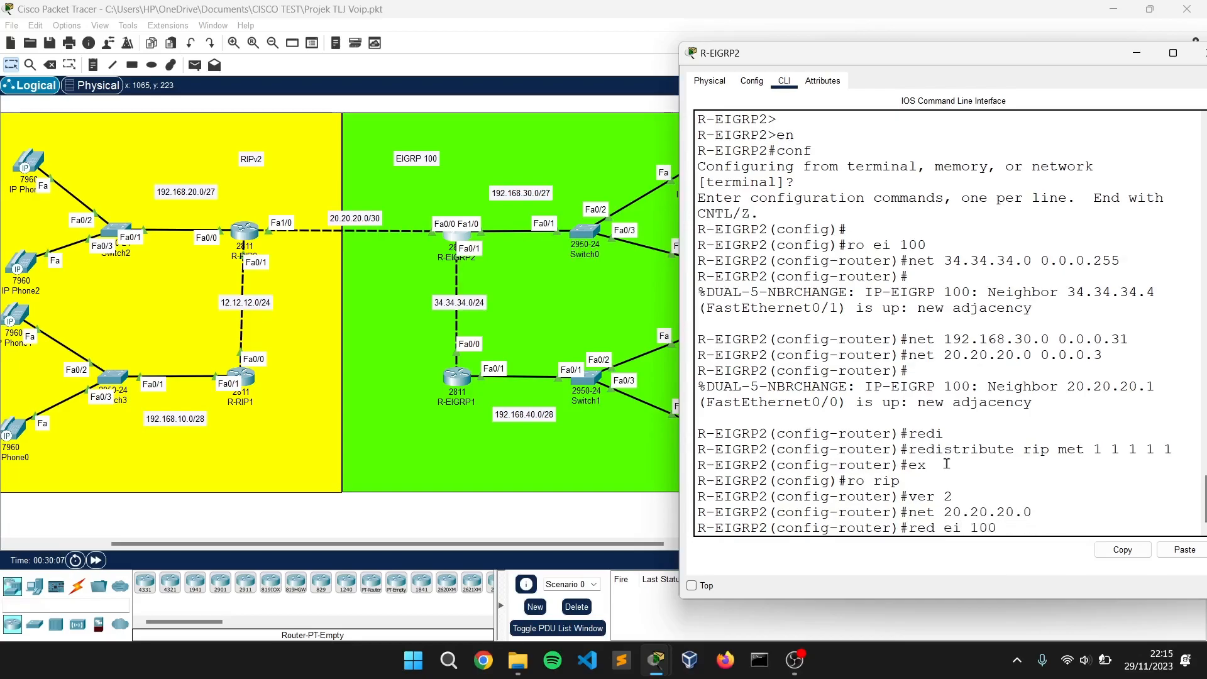
key("Return")
type("ex")
key("Return")
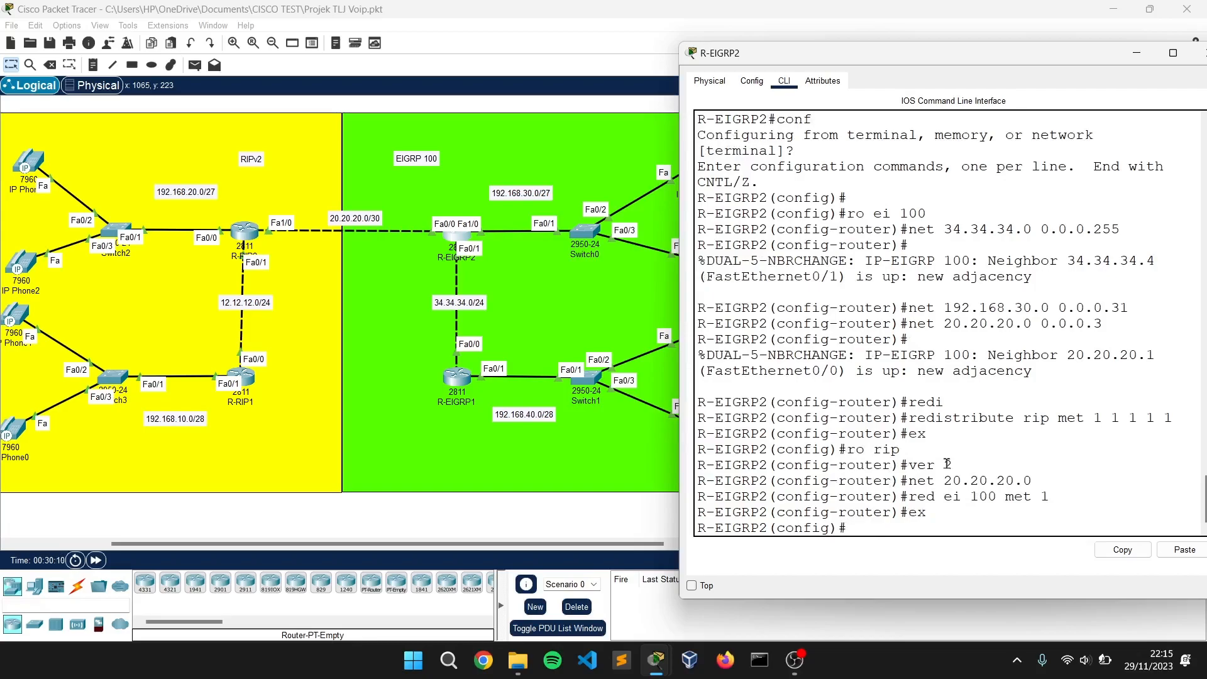
left_click_drag(878, 55, 736, 67)
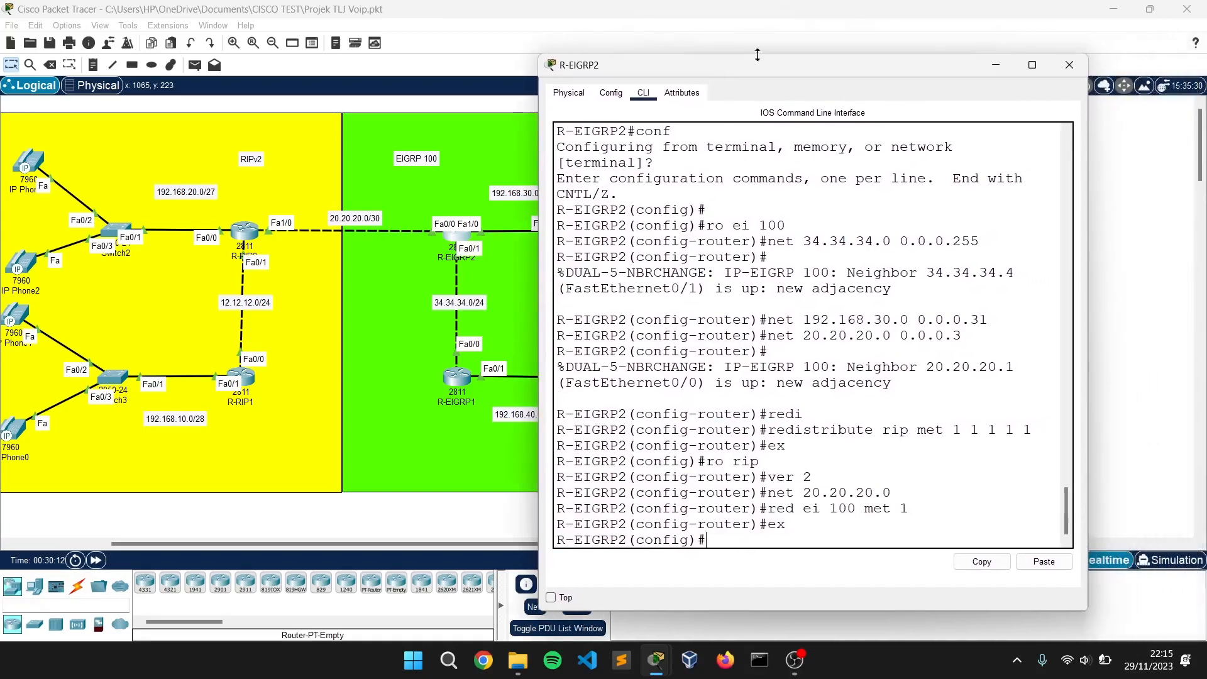
left_click(1069, 65)
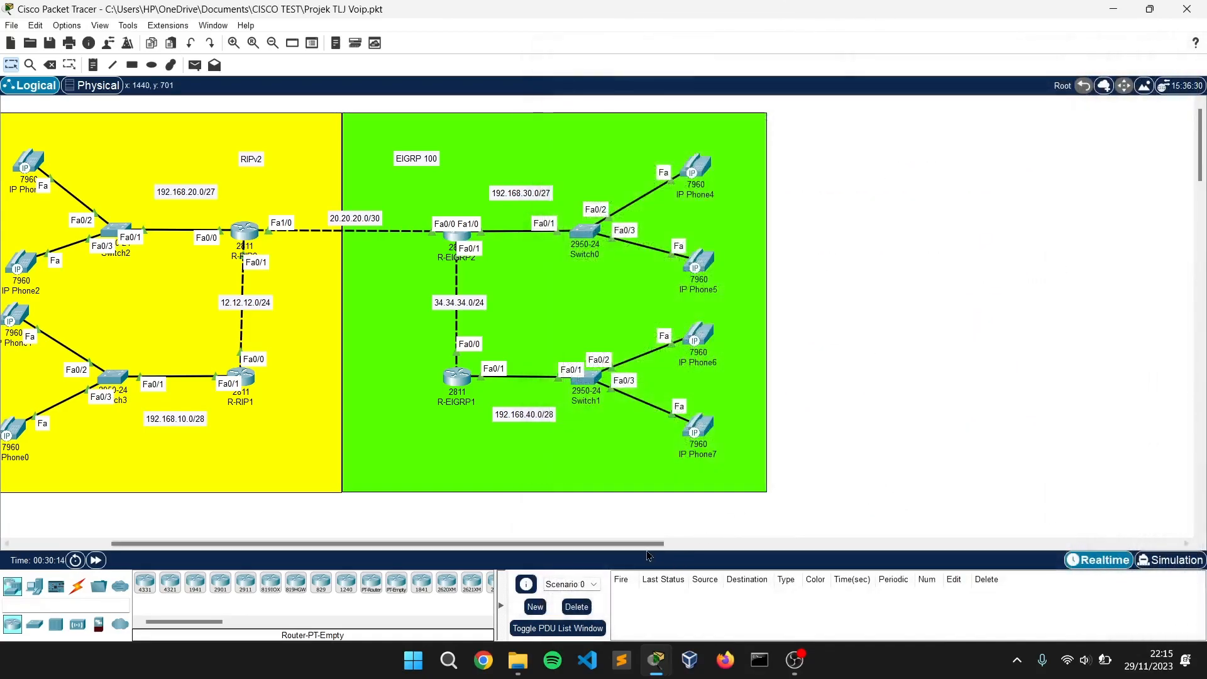
Fast-forward the simulation time so the routing protocols can converge.
left_click_drag(647, 543, 553, 543)
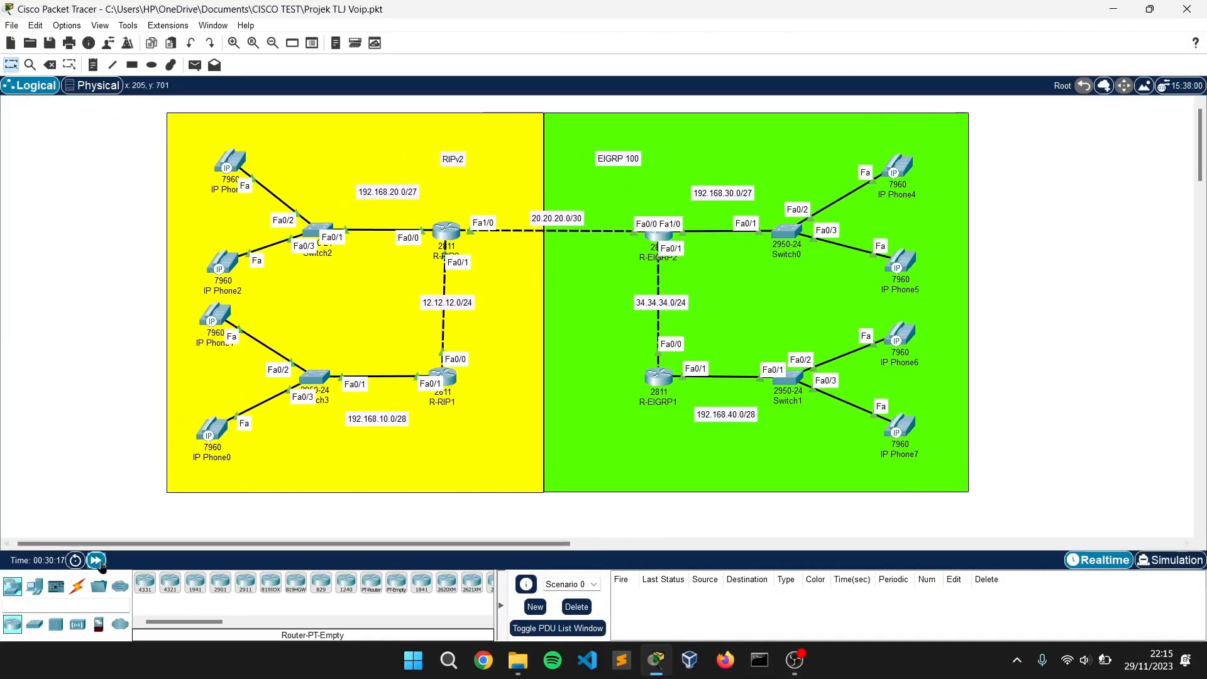
left_click(98, 561)
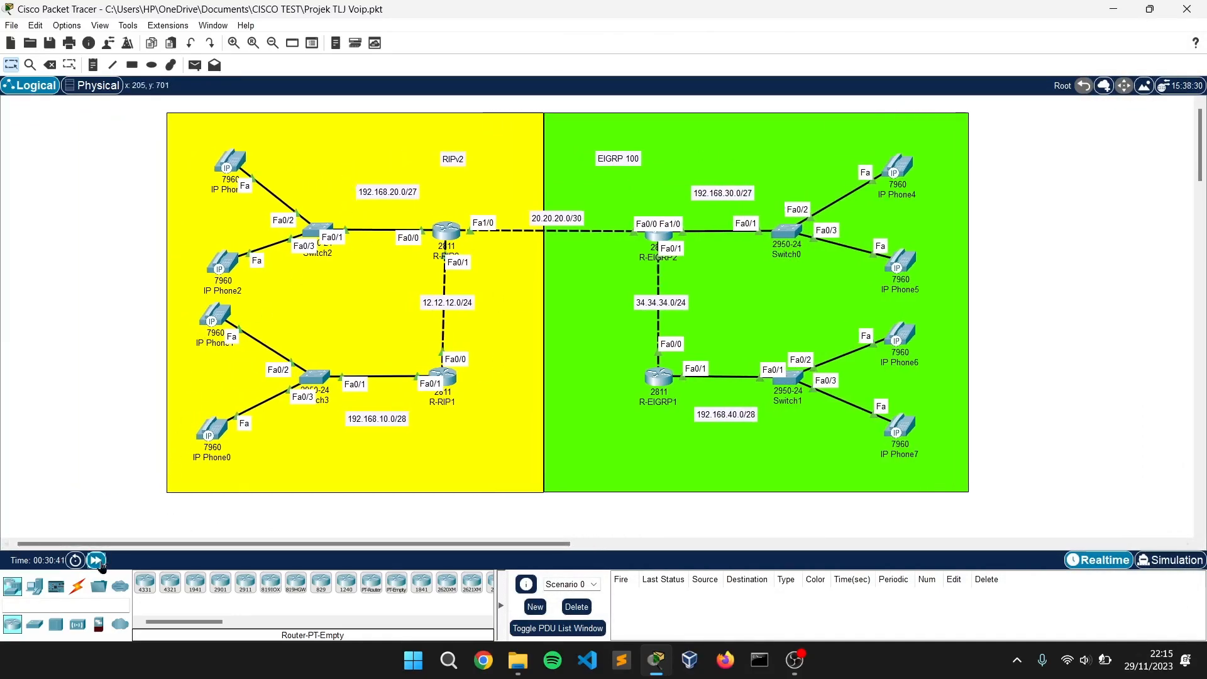
left_click_drag(269, 541, 275, 542)
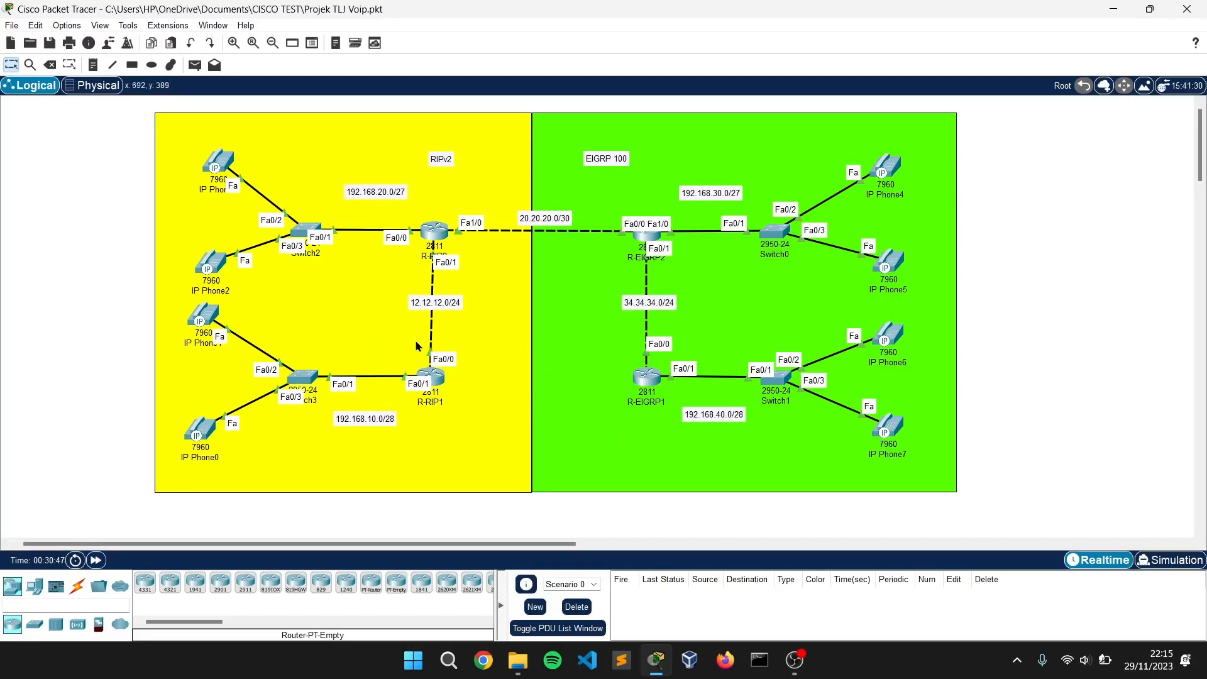
Leave configuration mode on R-EIGRP1, ping 192.168.10.0 to test connectivity to the RIP area, and close the router.
left_click(648, 380)
left_click_drag(626, 95, 734, 81)
key("Return")
key("Return")
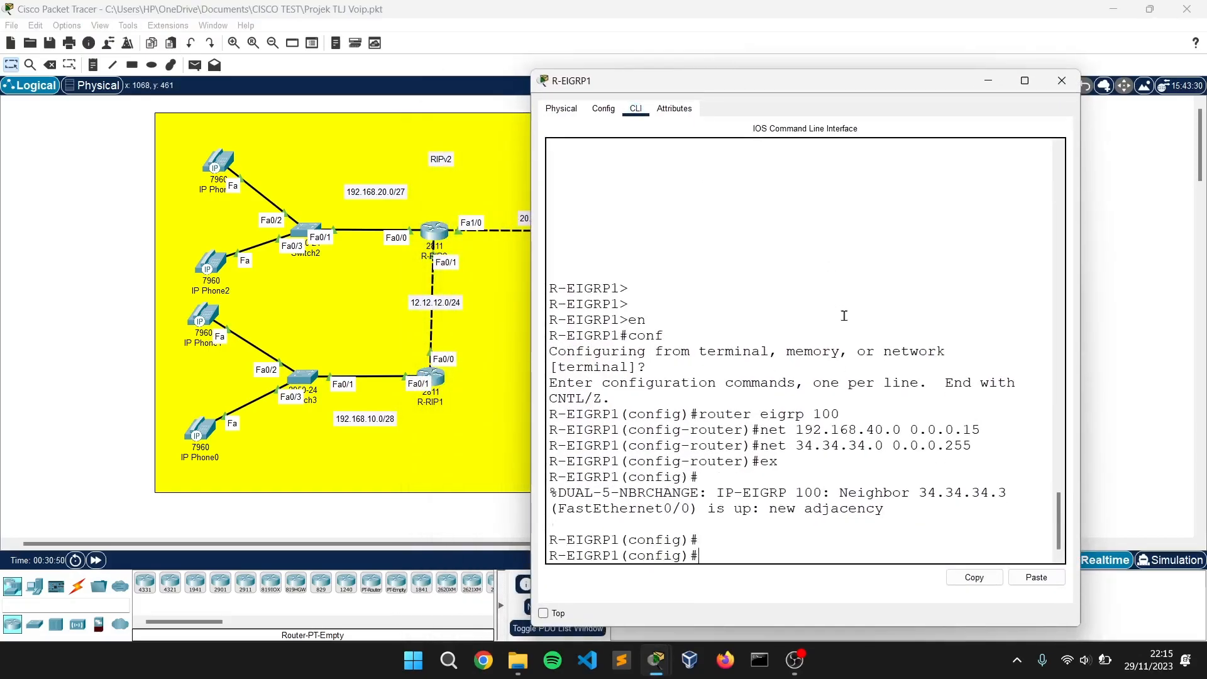
type("ex")
key("Return")
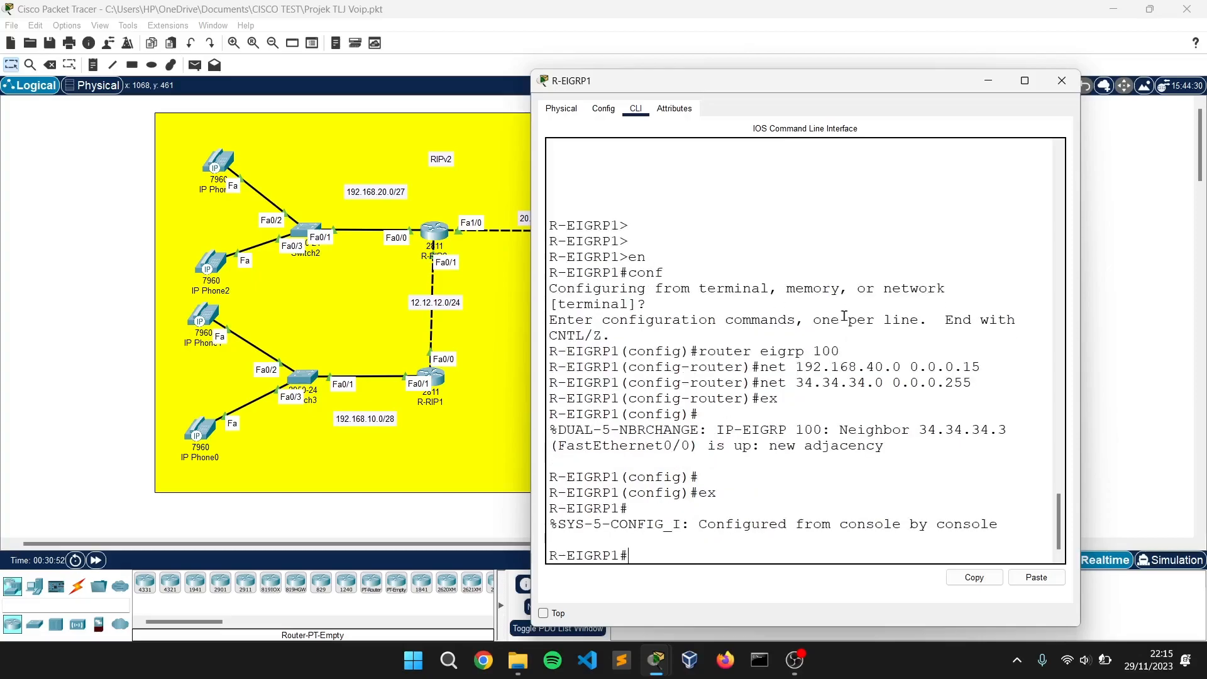
type("ping 192.168.10.0")
key("Return")
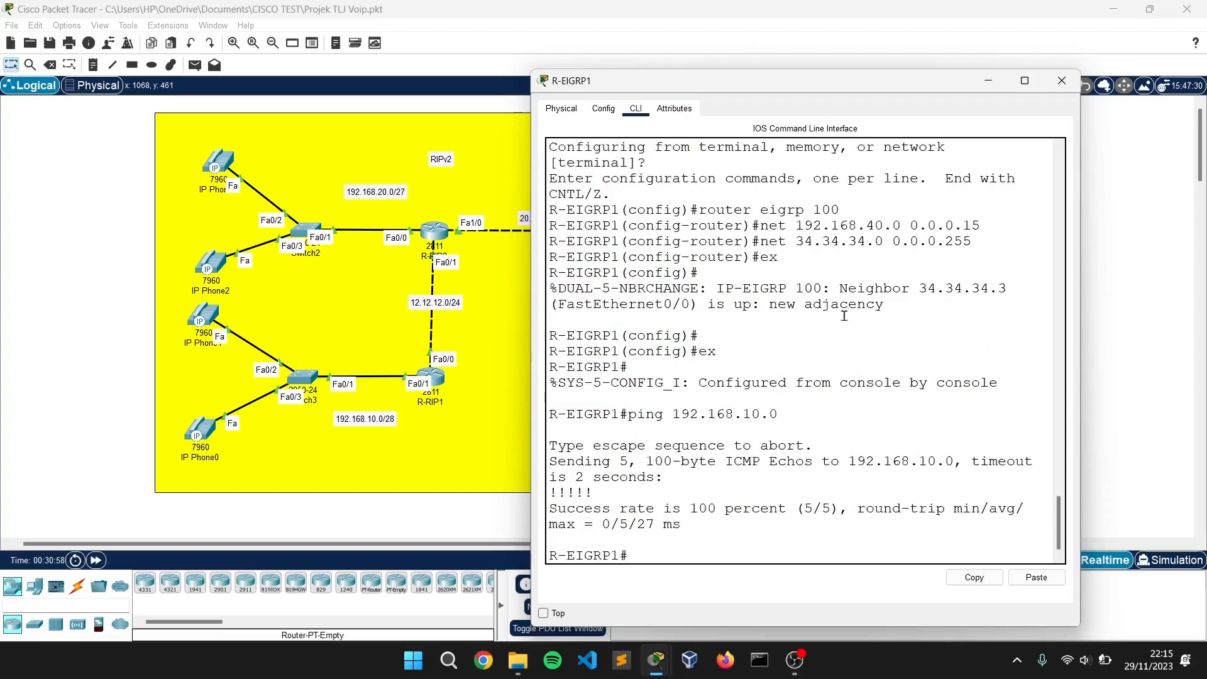
left_click_drag(549, 508, 787, 508)
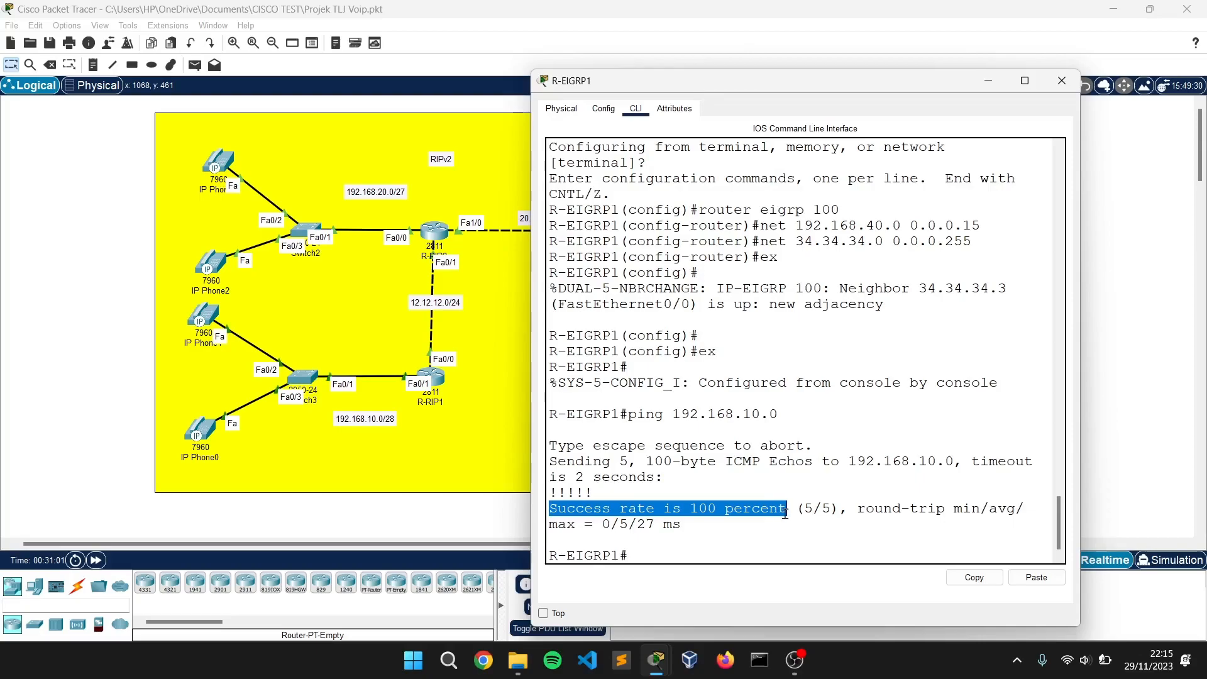
left_click(1062, 80)
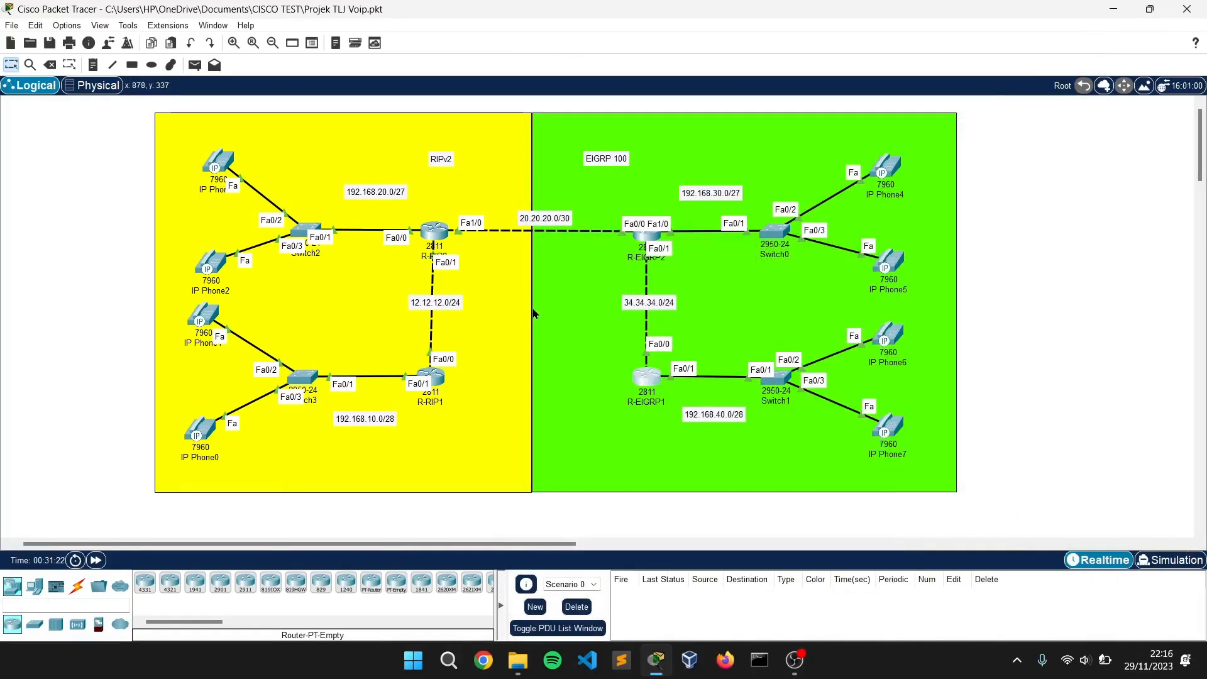
mouse_move(522, 544)
left_mouse_down()
mouse_move(536, 544)
mouse_move(509, 544)
left_mouse_up()
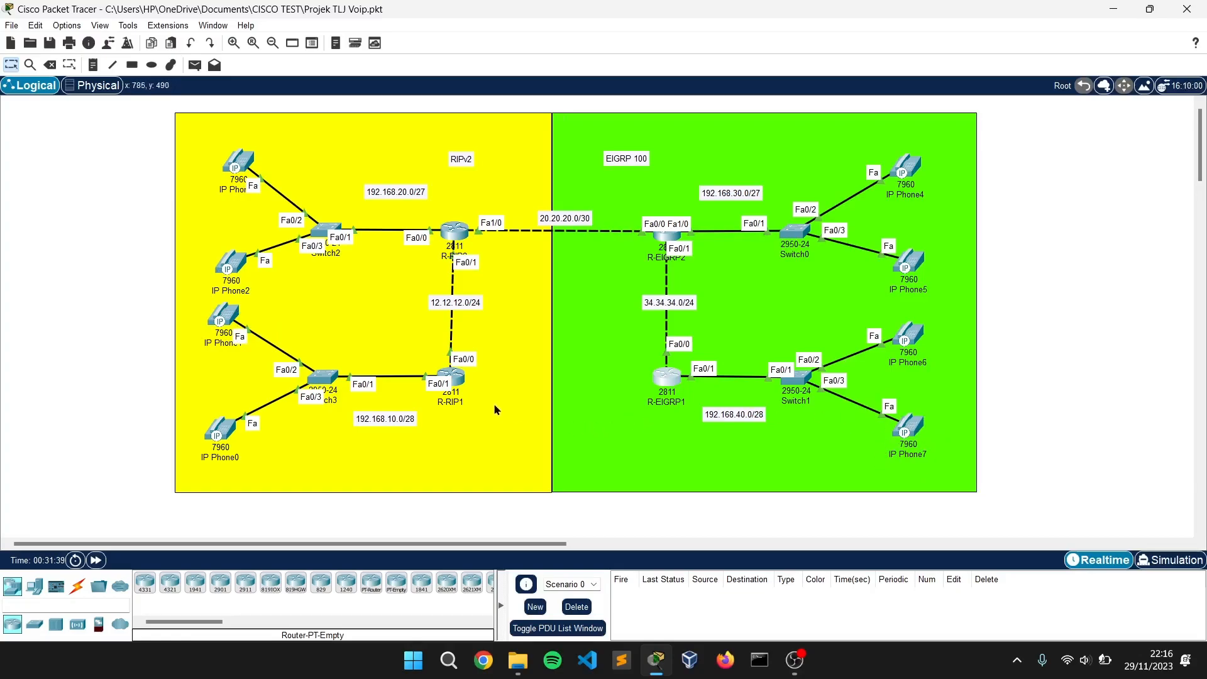
Open the R-RIP1 command line and create VoIP dial peer 1 from configuration mode.
left_click(451, 377)
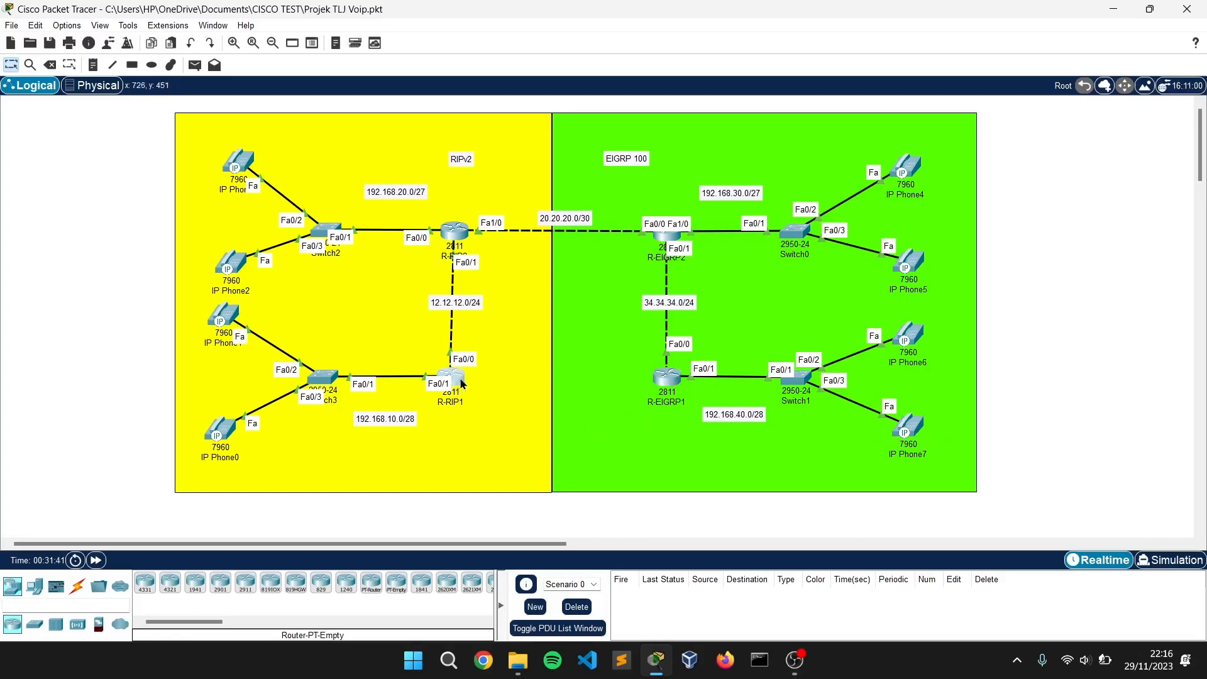
left_click_drag(703, 96, 969, 103)
left_click(893, 527)
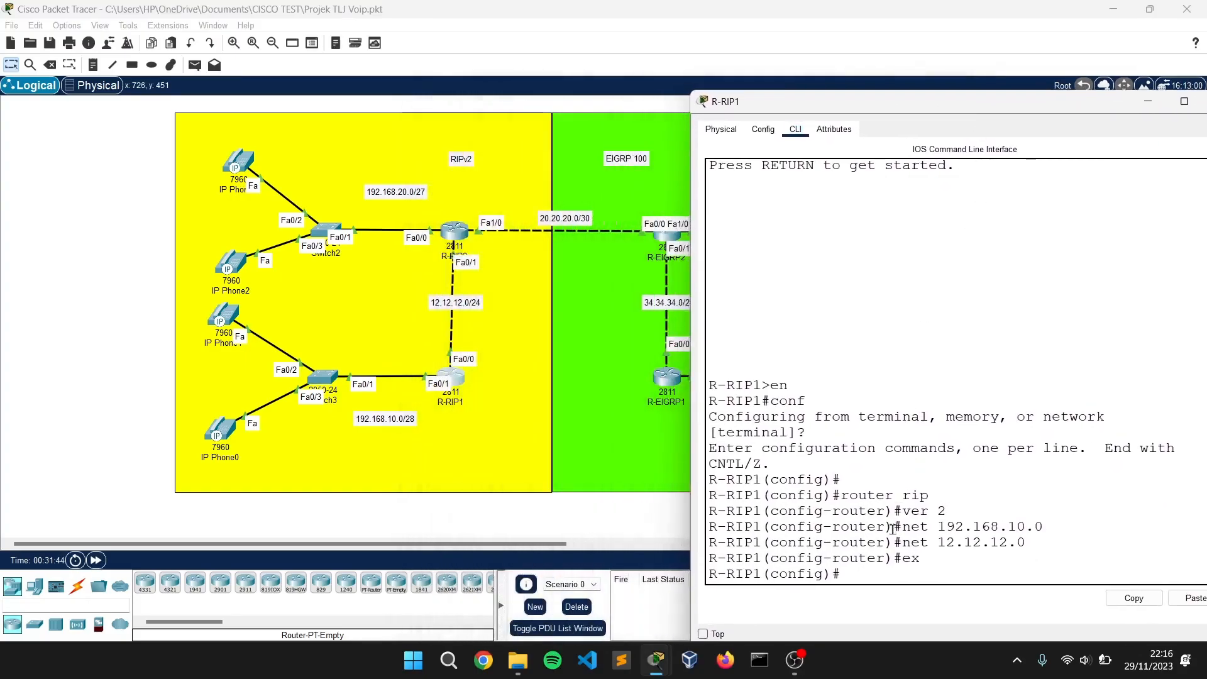
key("Return")
key("Return")
key("Return")
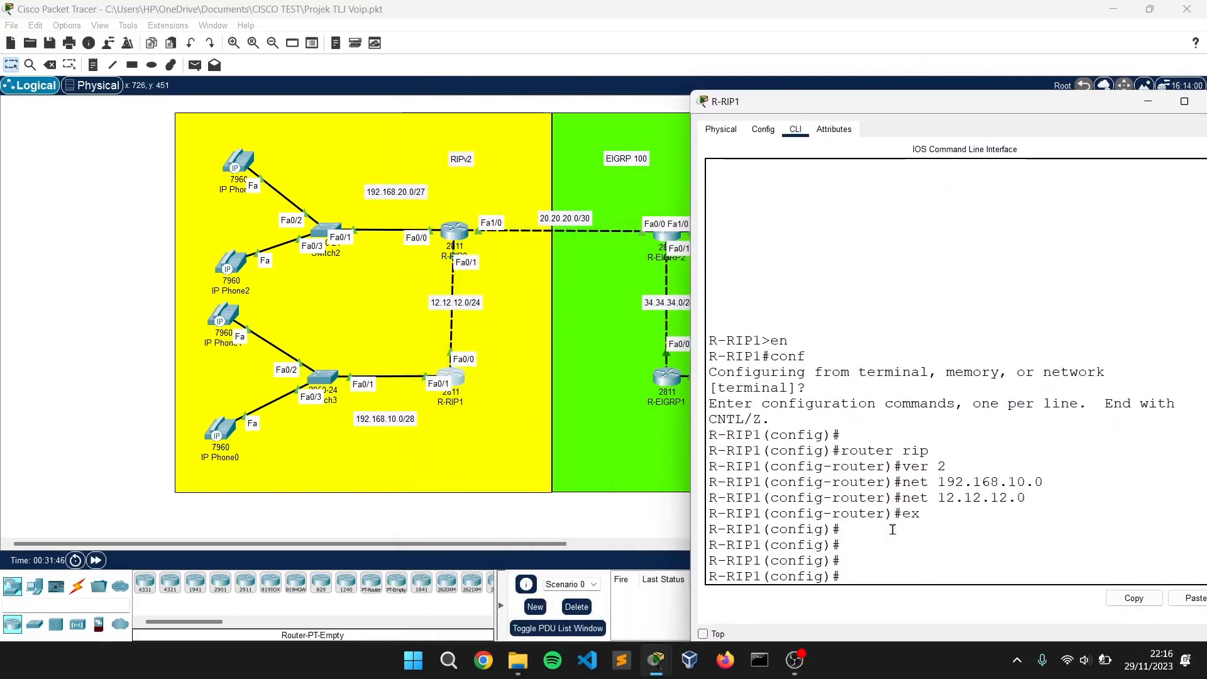
type("dial")
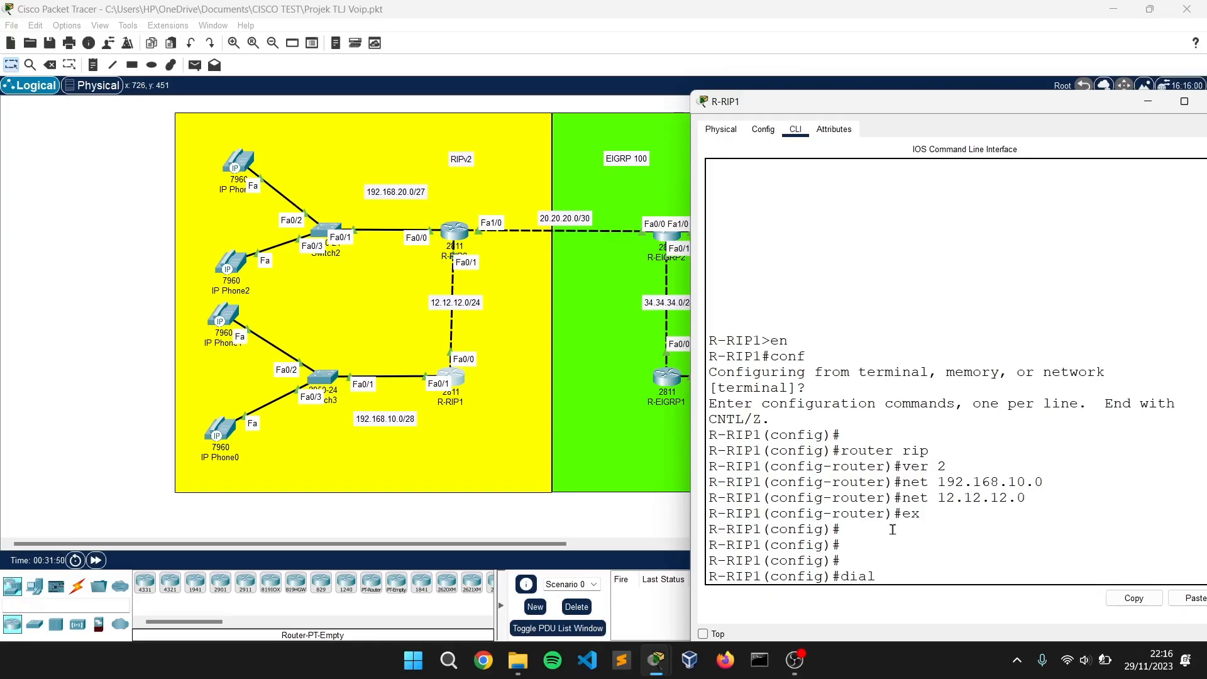
key("Tab")
type("voic")
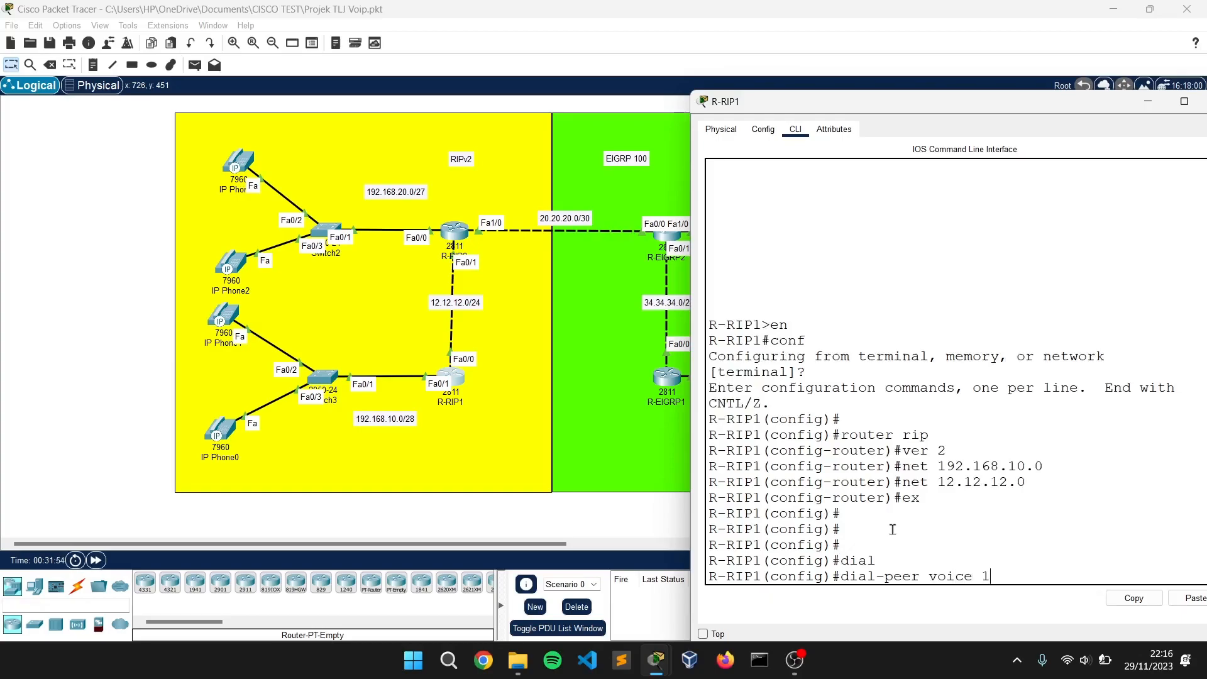
type("e 1 voip")
key("Return")
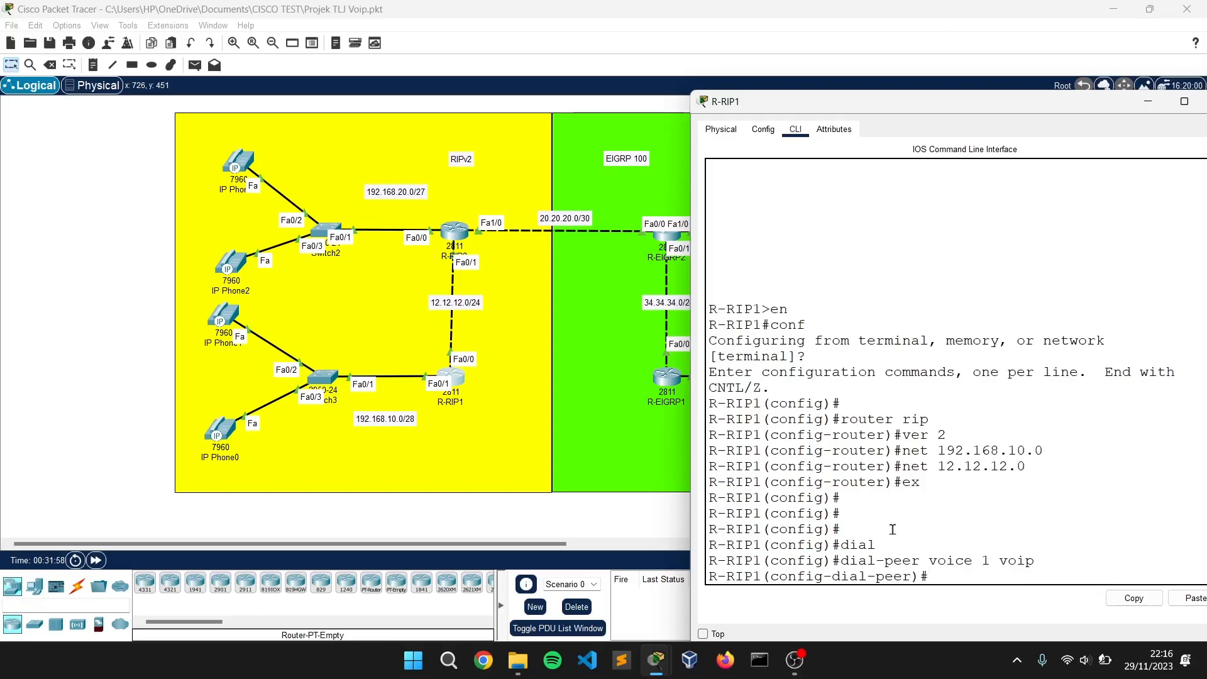
Check the extension on IP Phone2 and set the destination pattern of dial peer 1 on R-RIP1 to 2...
left_click_drag(771, 576, 912, 575)
left_click(941, 577)
type("des")
key("Tab")
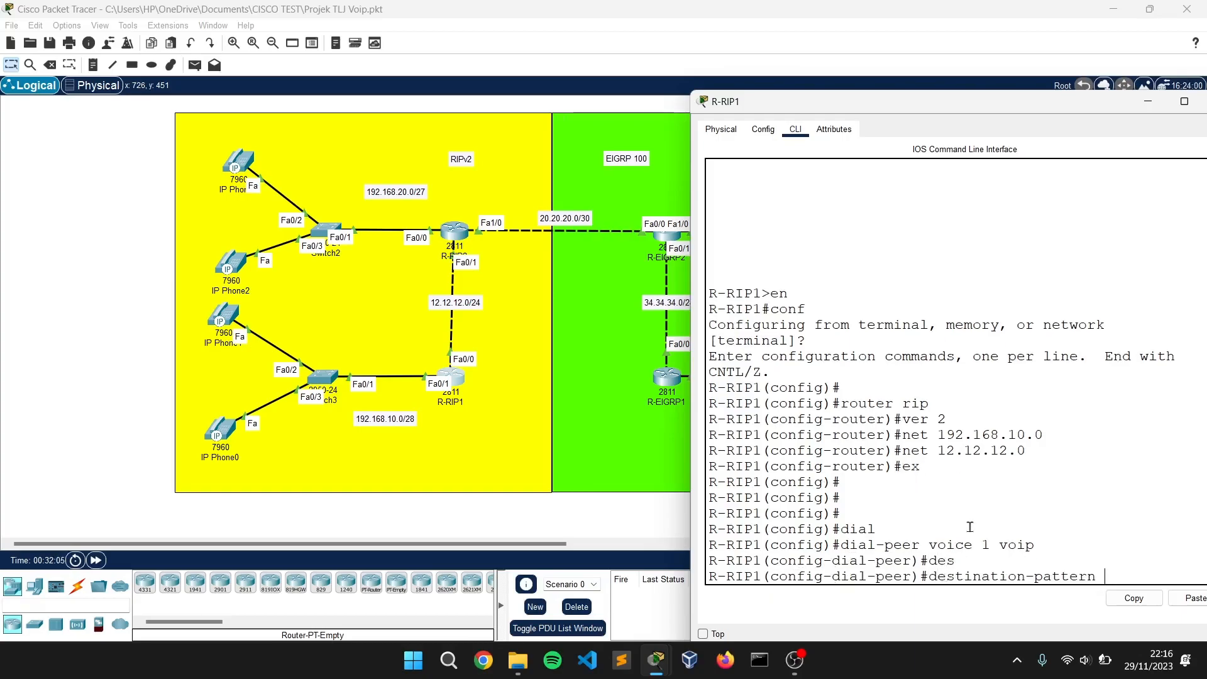
left_click(421, 177)
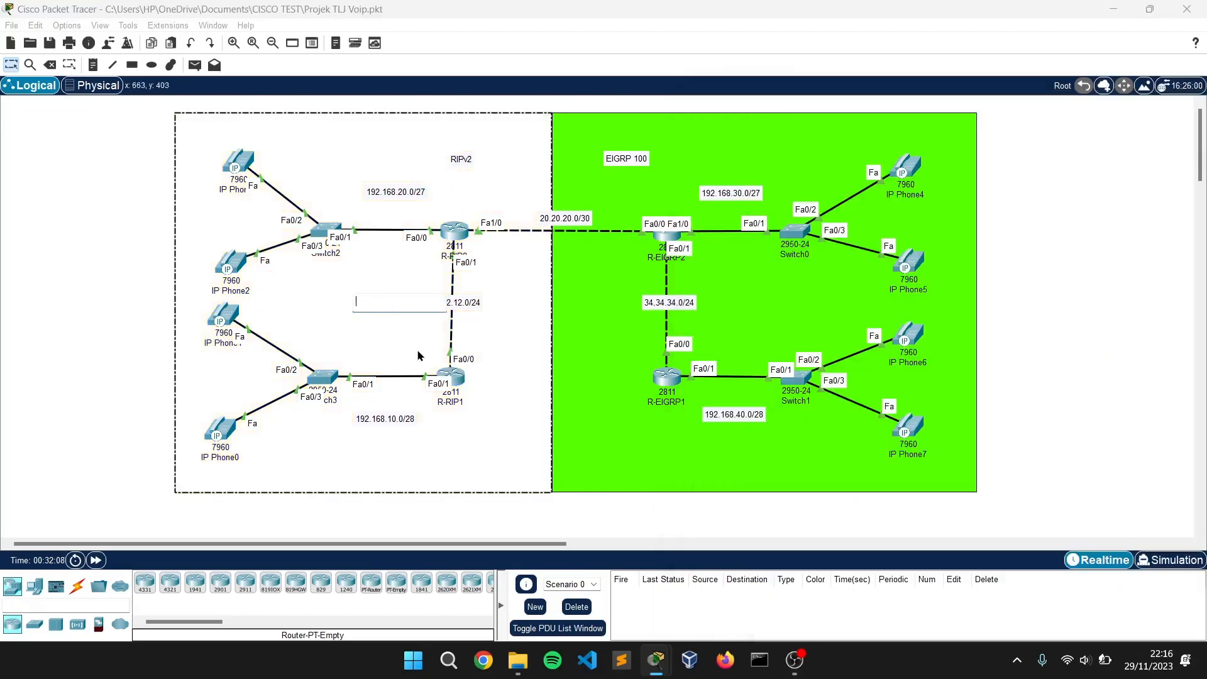
left_click(240, 267)
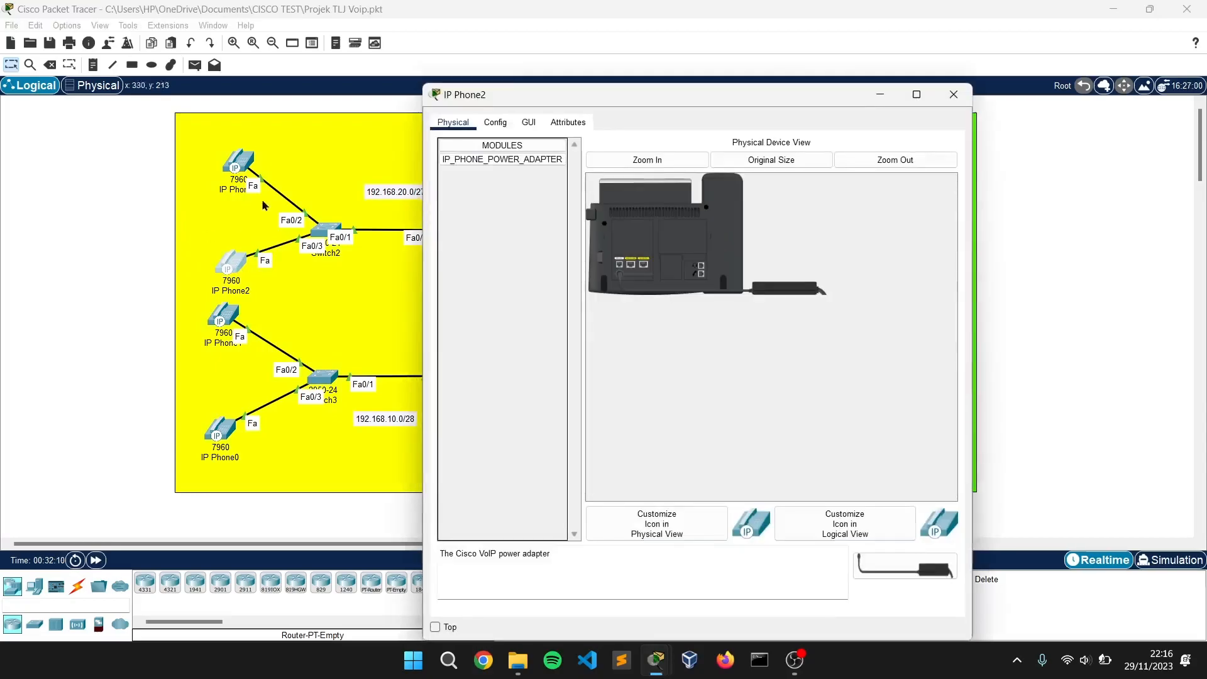
left_click(528, 122)
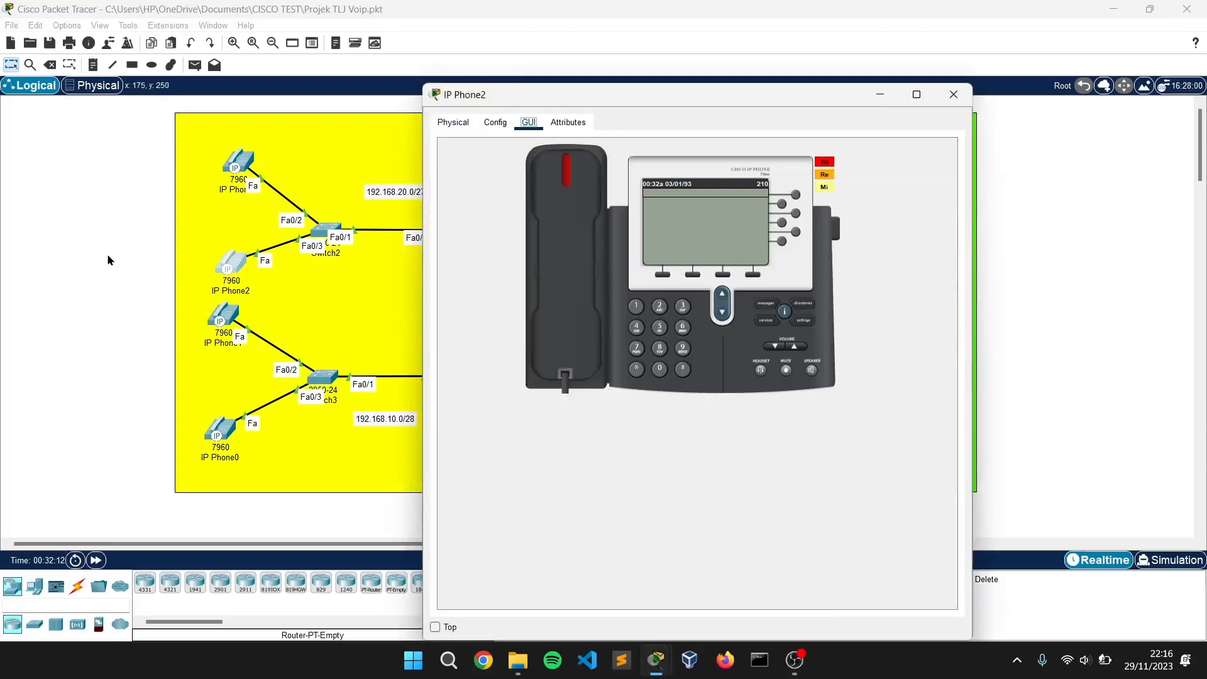
left_click(110, 259)
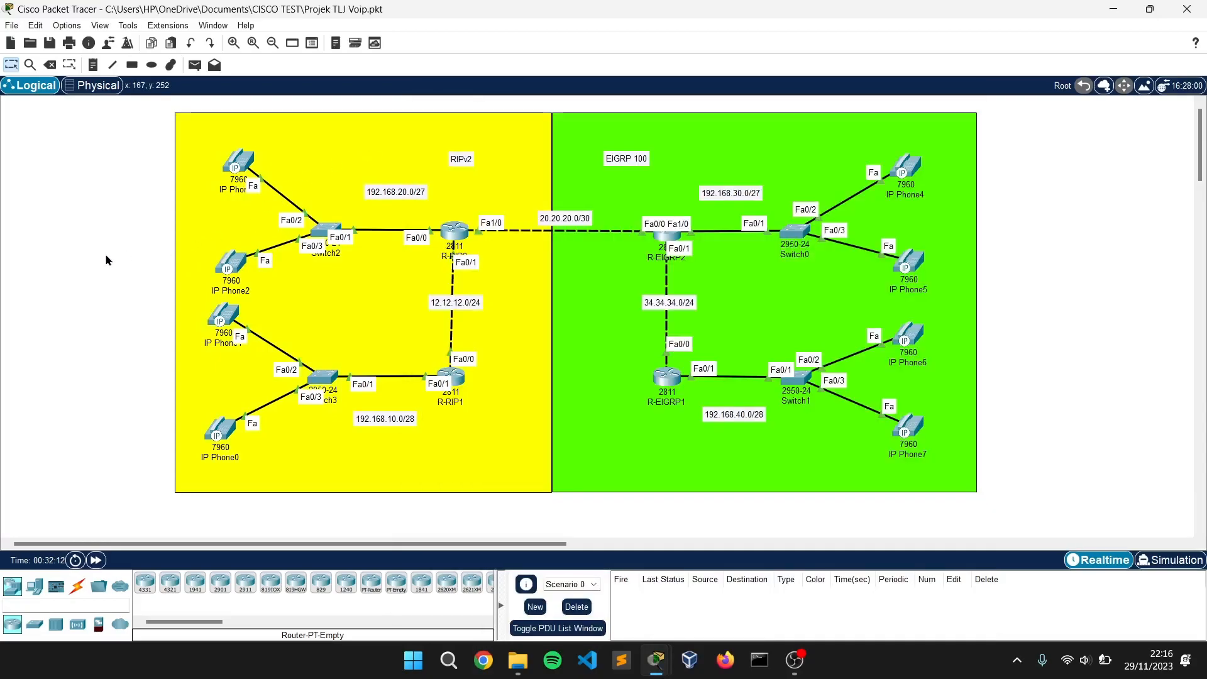
left_click(455, 378)
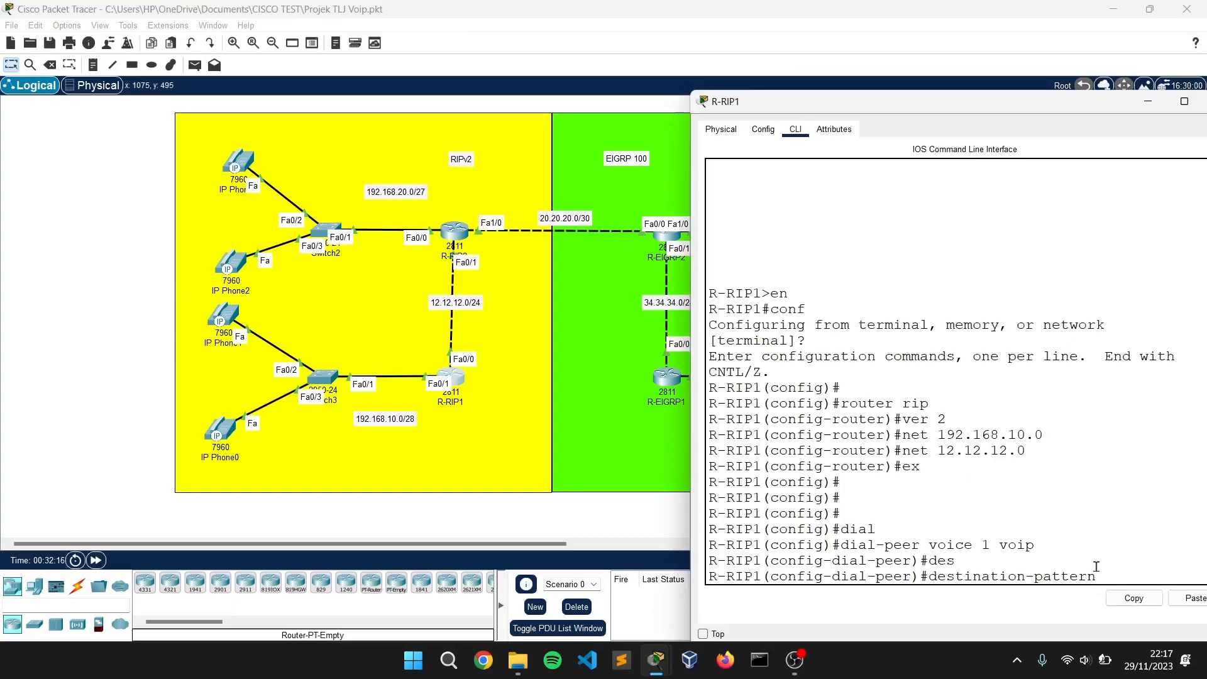
type("2..")
key("Return")
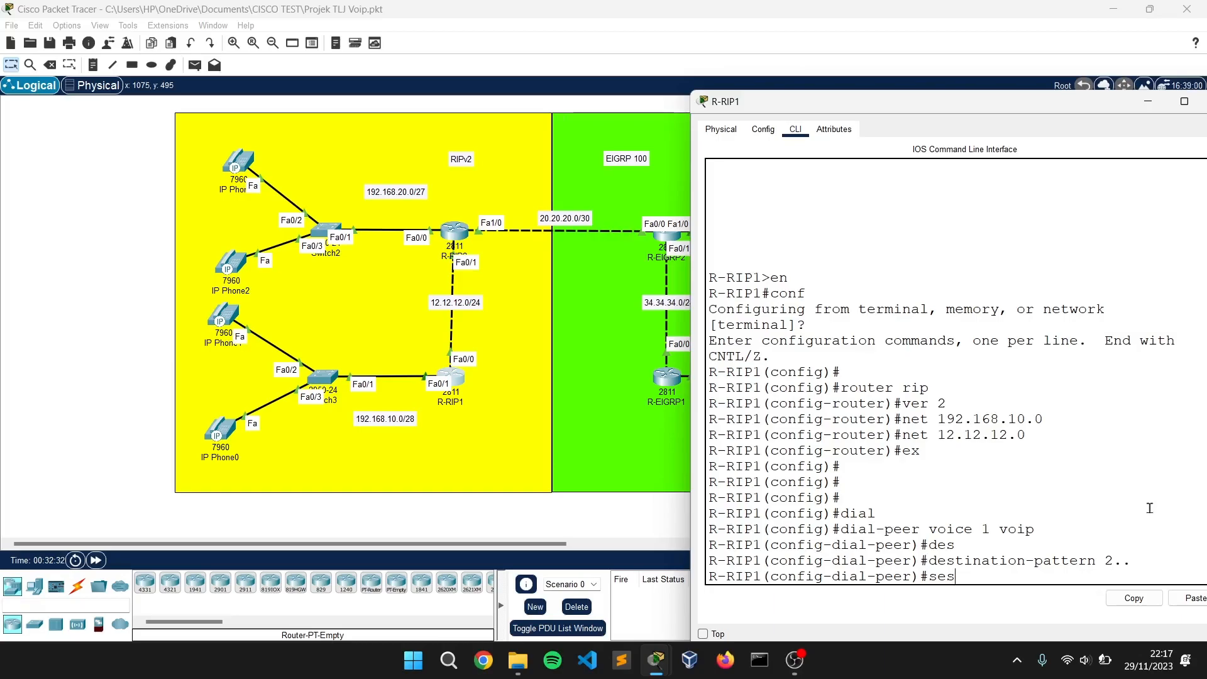
Look up R-RIP2's interface address, set dial peer 1's session target to ipv4:12.12.12.2 on R-RIP1, and leave the dial peer.
key("Tab")
type("t")
key("Tab")
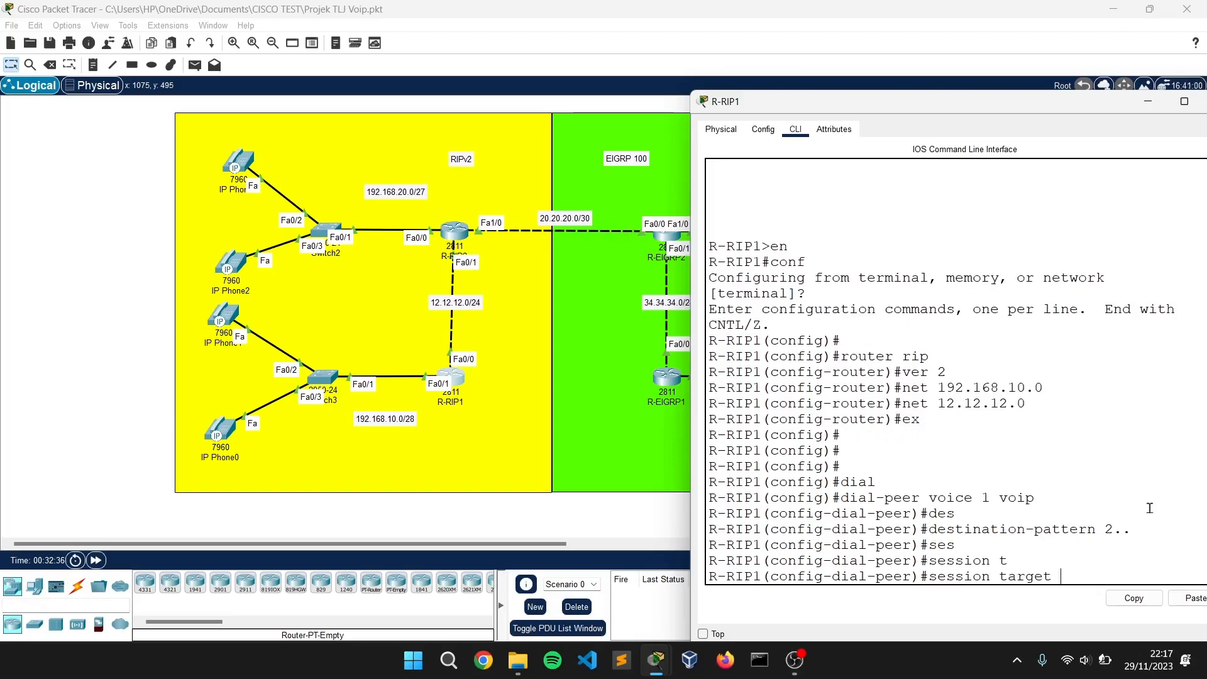
type("ipv4:")
left_click(394, 510)
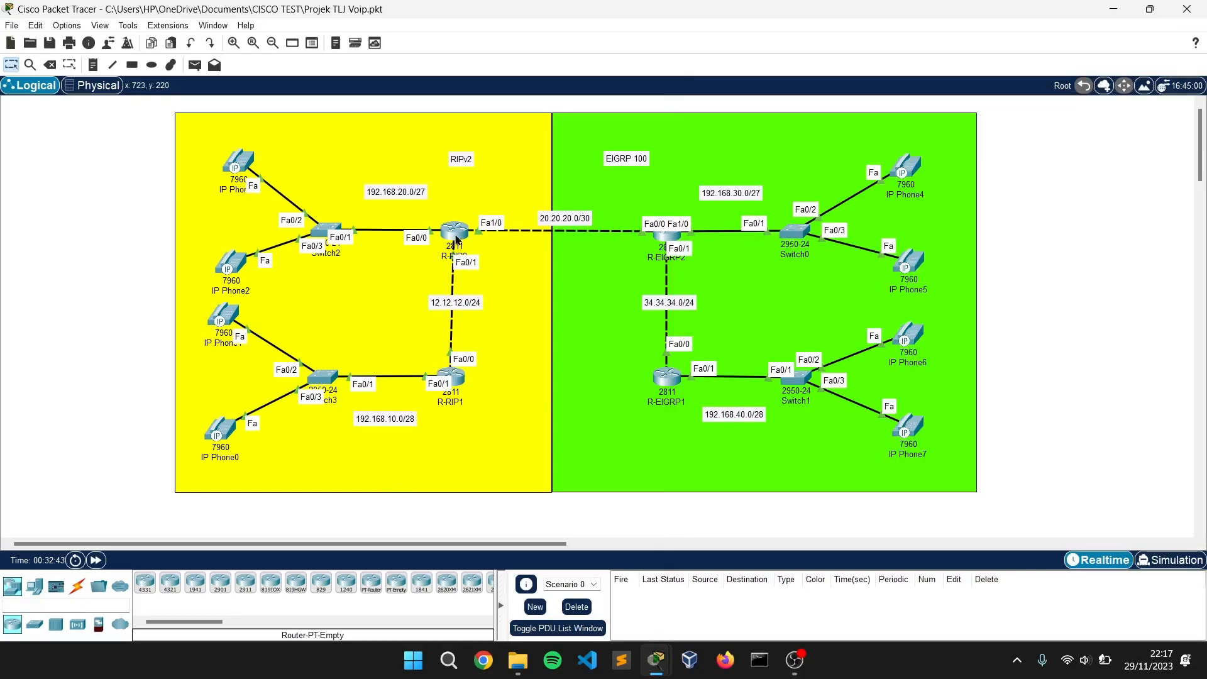
mouse_move(457, 239)
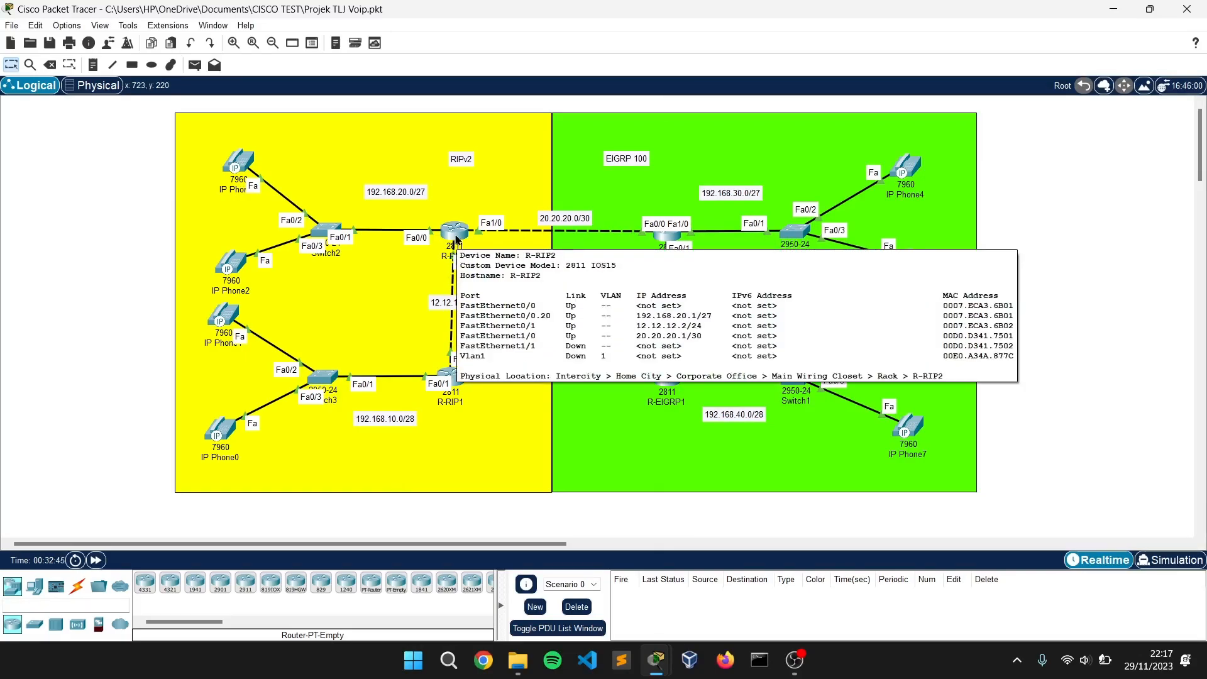
left_click(450, 376)
type("12")
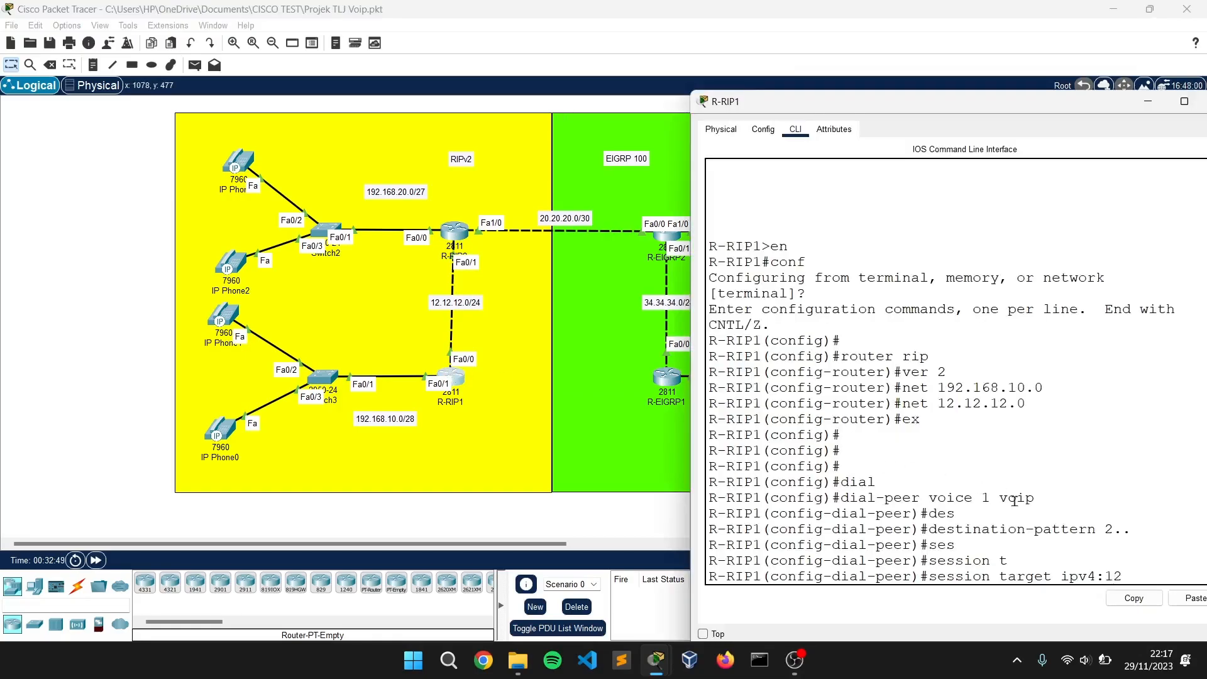
type(".12.12.2")
key("Return")
type("ex")
key("Return")
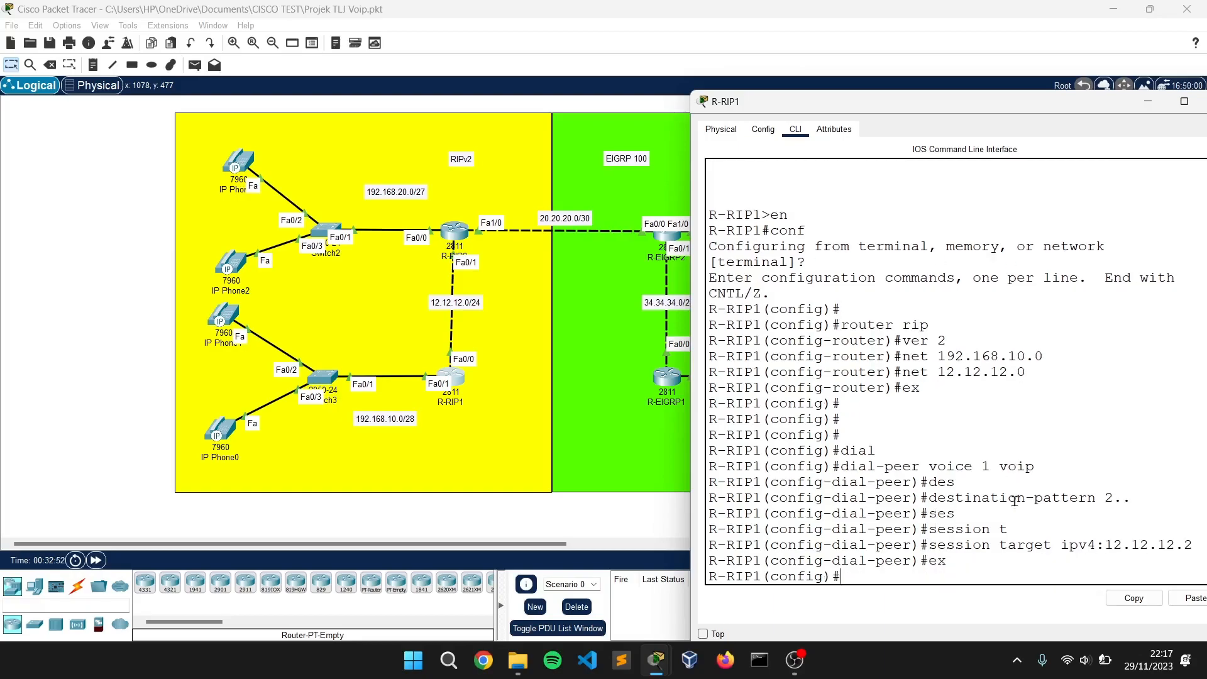
Create VoIP dial peer 2 on R-RIP1.
left_click_drag(504, 545, 593, 547)
left_click(332, 384)
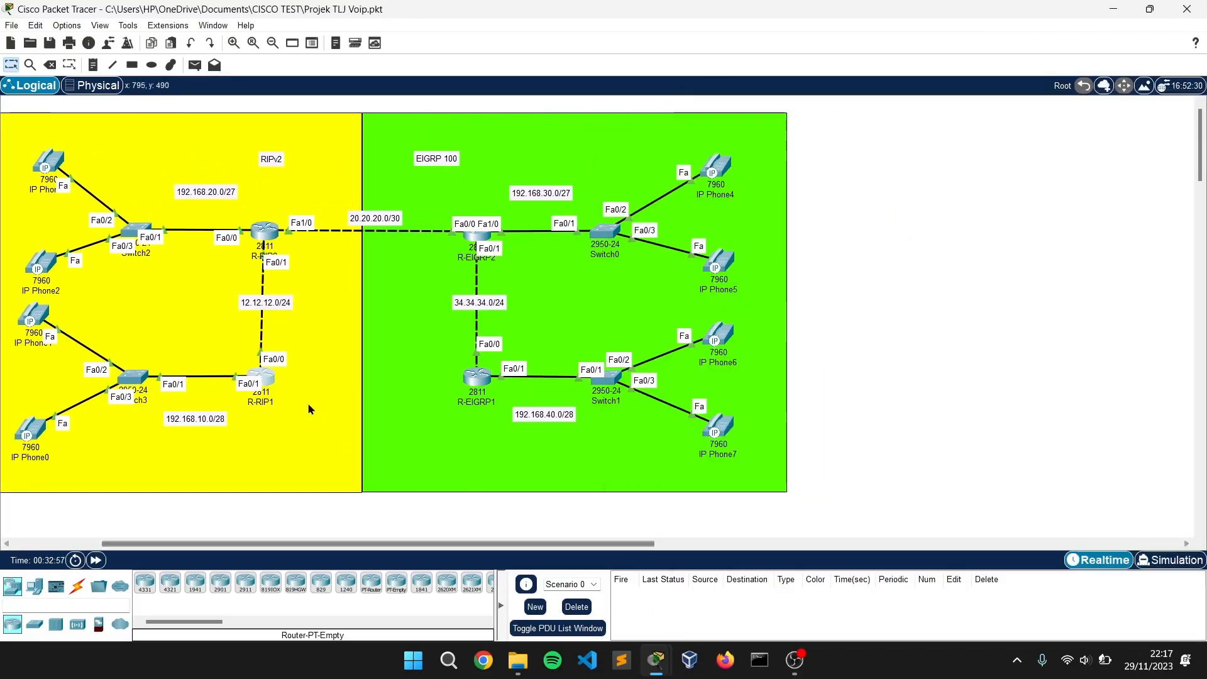
left_click(271, 382)
left_click_drag(734, 111, 603, 41)
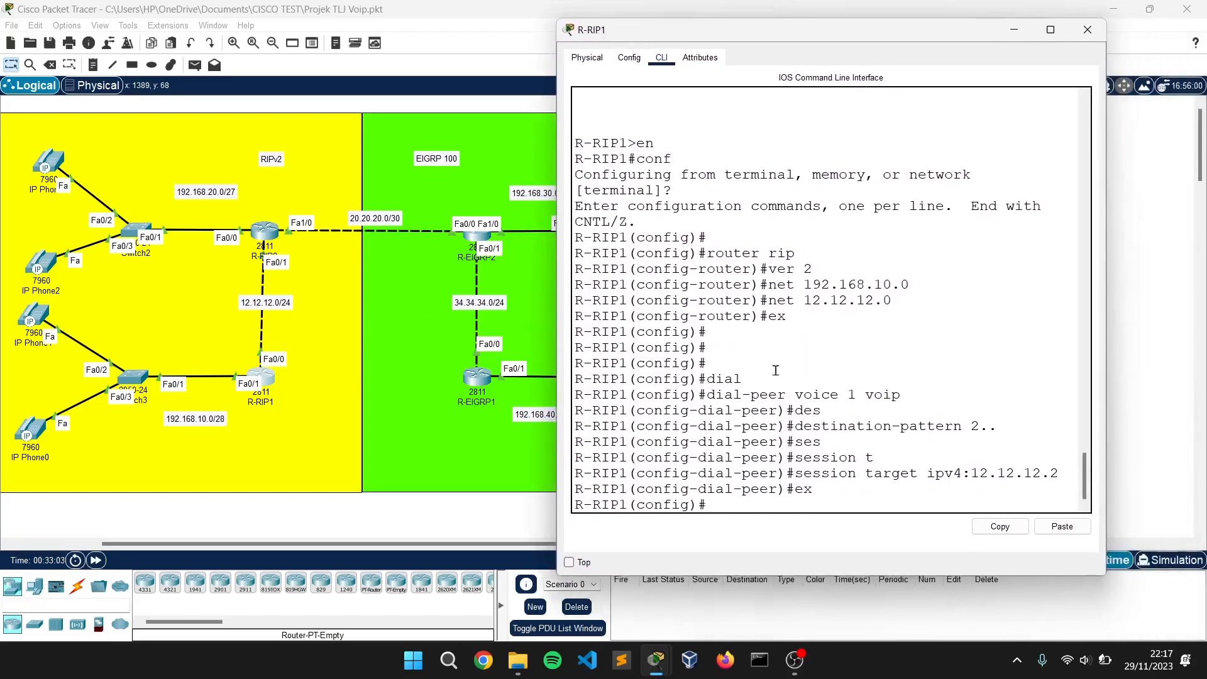
type("dial")
key("Tab")
type("voc")
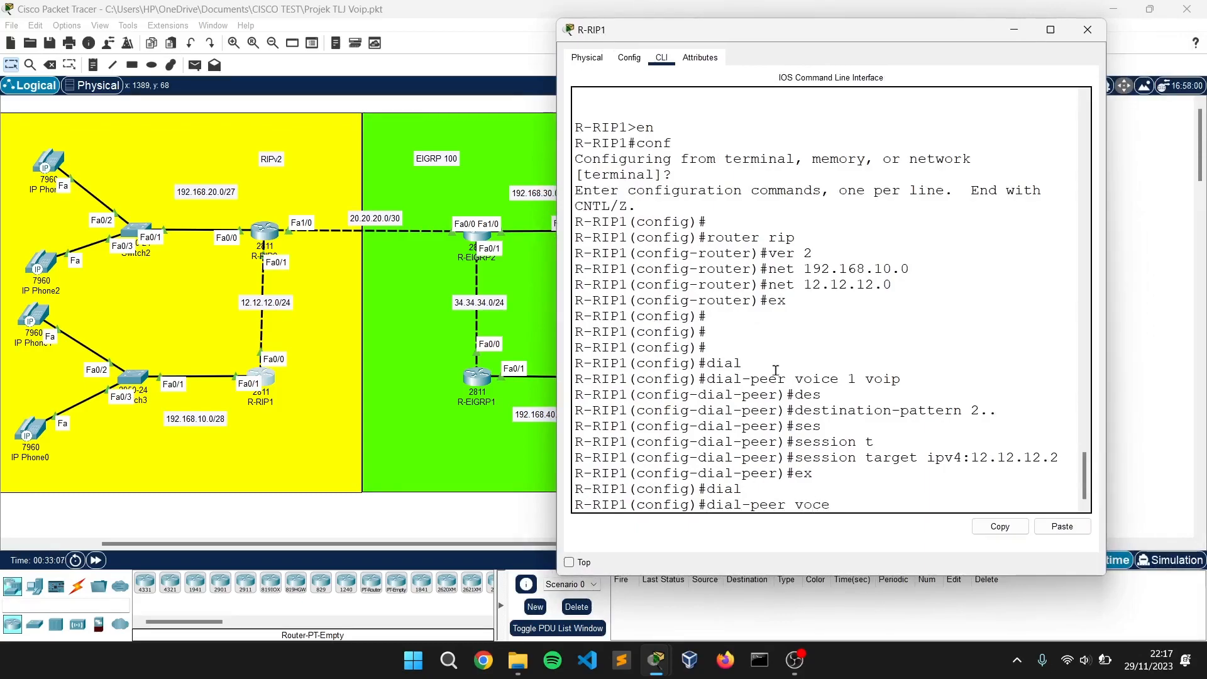
key("BackSpace")
key("BackSpace")
type("ice 2 voip")
key("Return")
Set the destination pattern of dial peer 2 to 3...
type("des")
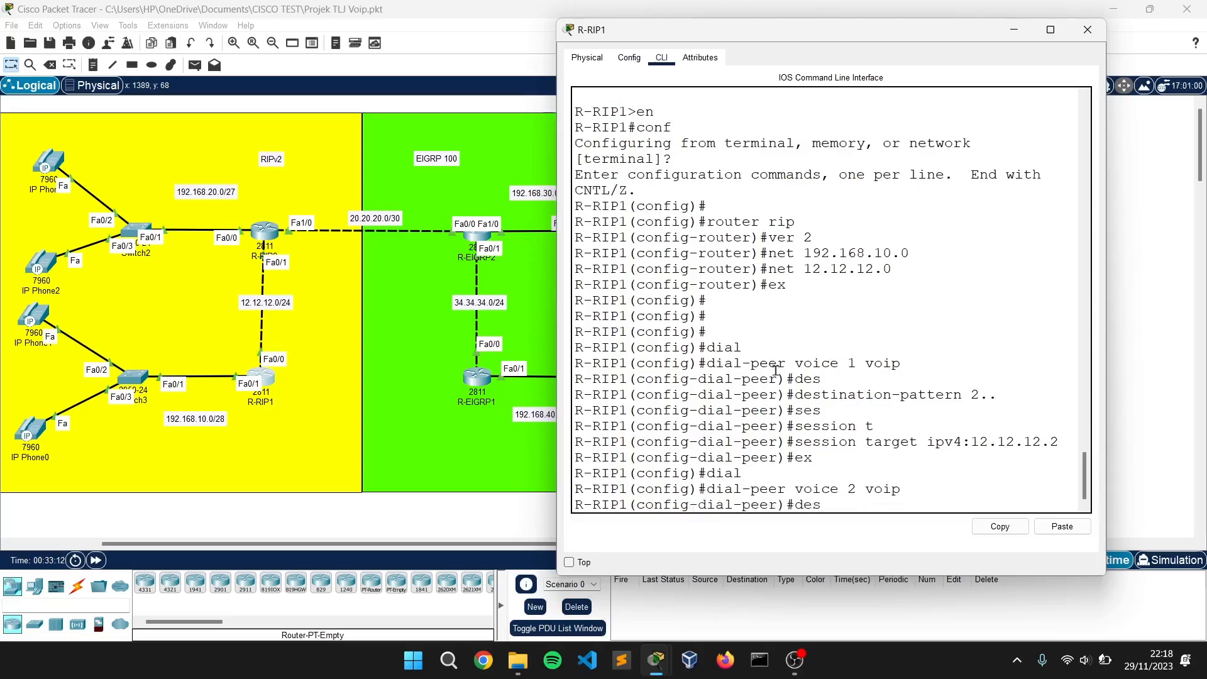
key("Tab")
type("3..")
key("Return")
Set the session target of dial peer 2 to ipv4:20.20.20.2 and leave the dial peer configuration.
type("se")
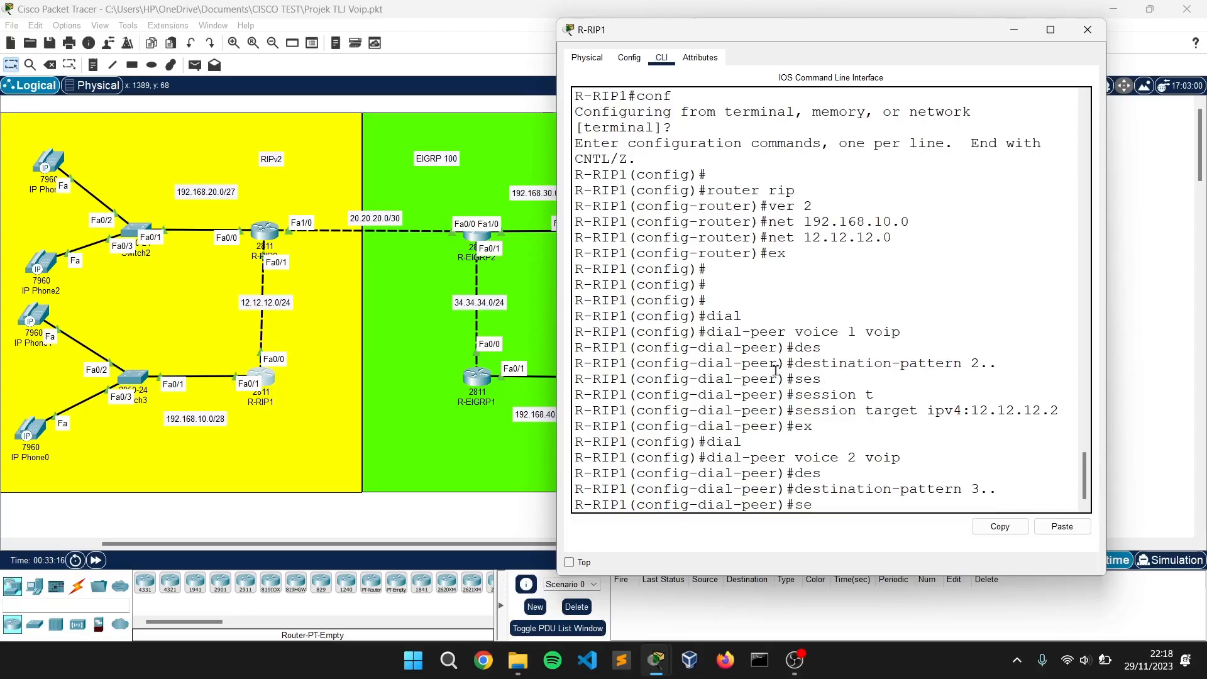
type("s")
key("Tab")
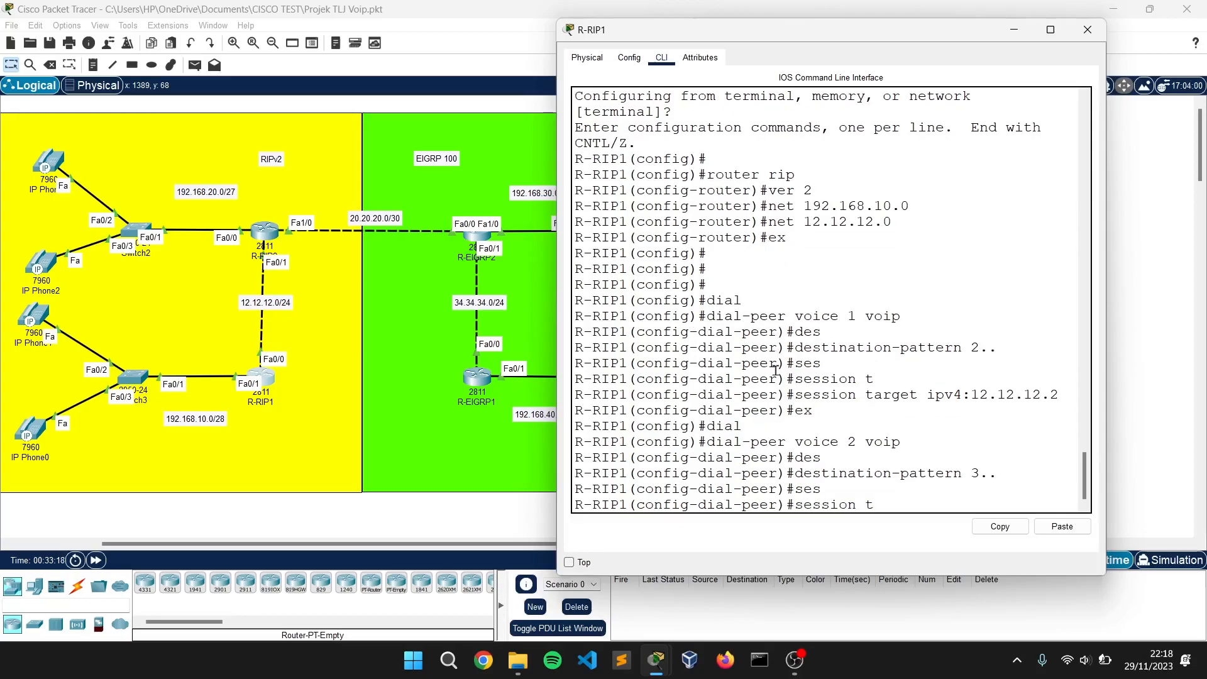
type("t")
key("Tab")
type("ip")
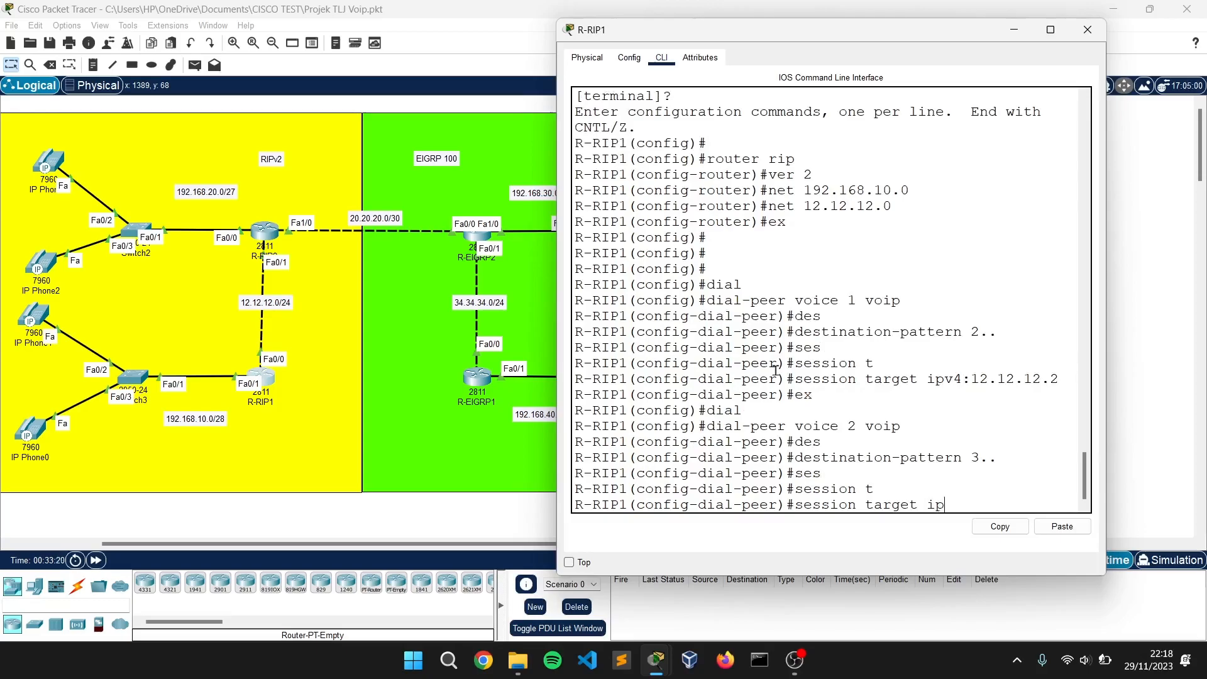
type("v4:20.20.20.2")
key("Return")
type("ex")
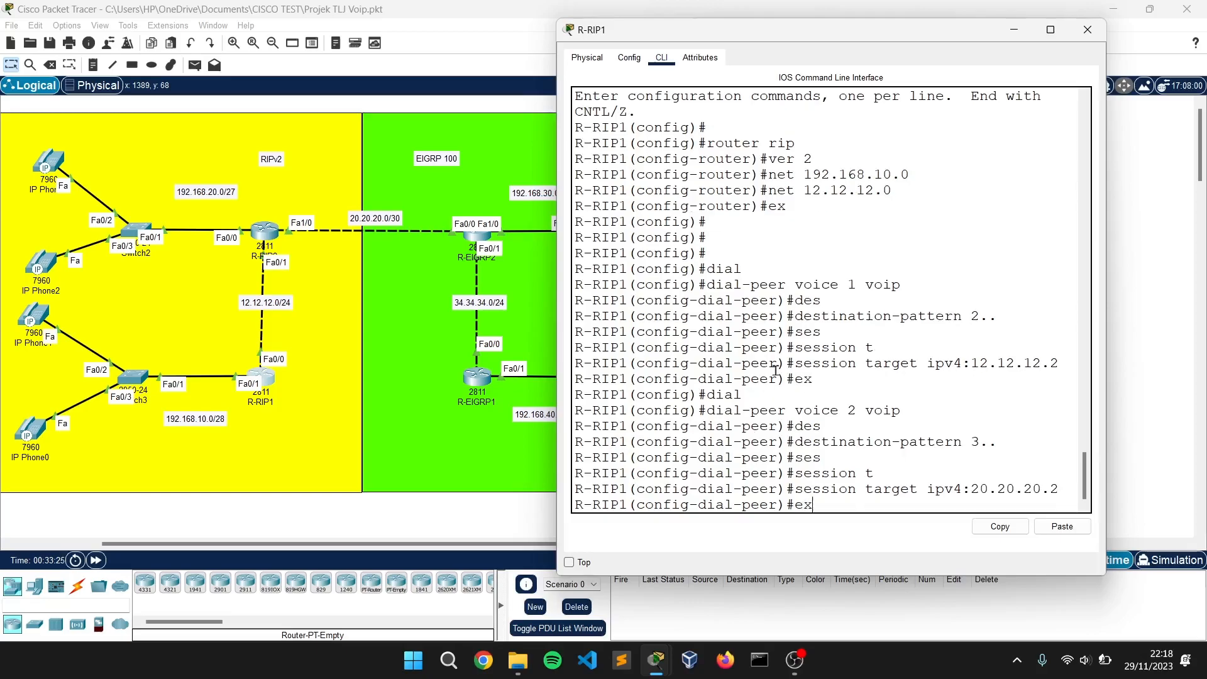
key("Return")
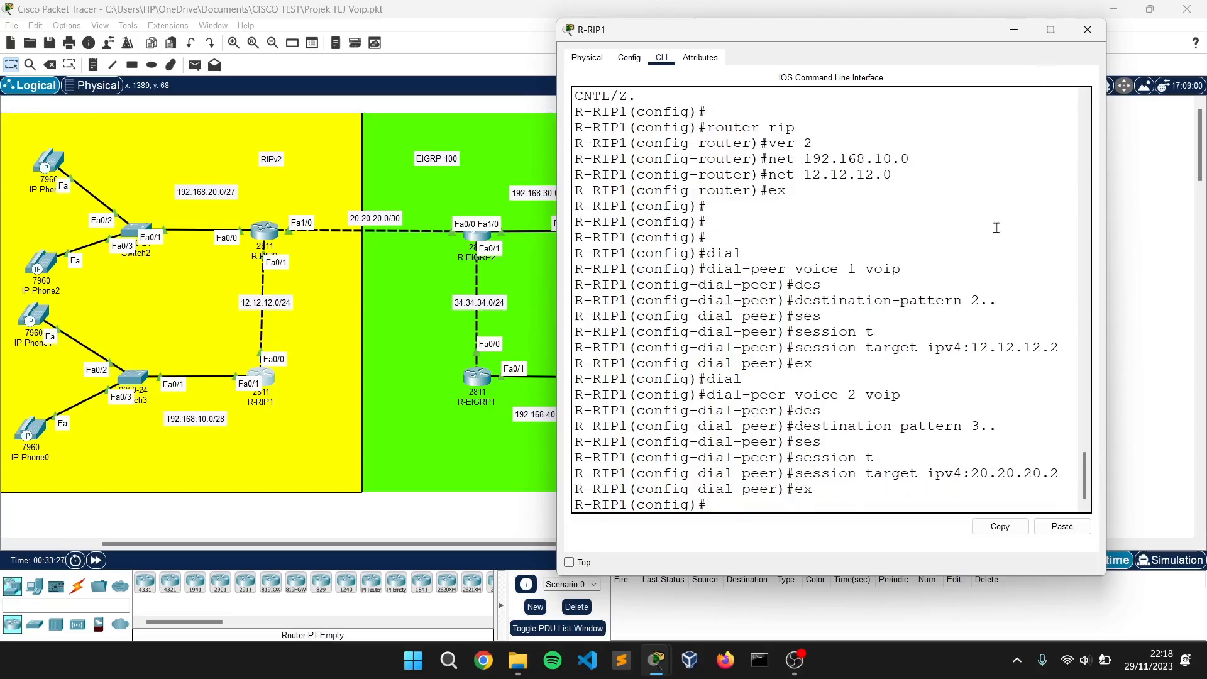
Create VoIP dial peer 3 on R-RIP1 with destination pattern 4...
type("dial")
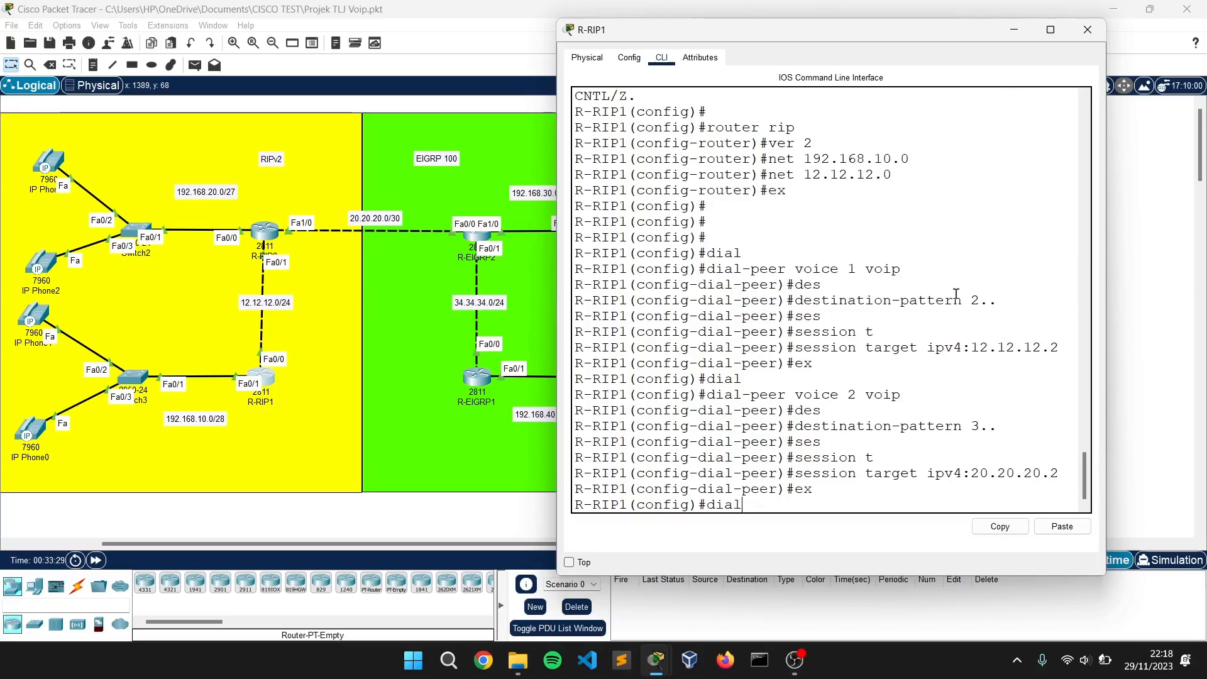
key("Tab")
type("-peer voice 3 ")
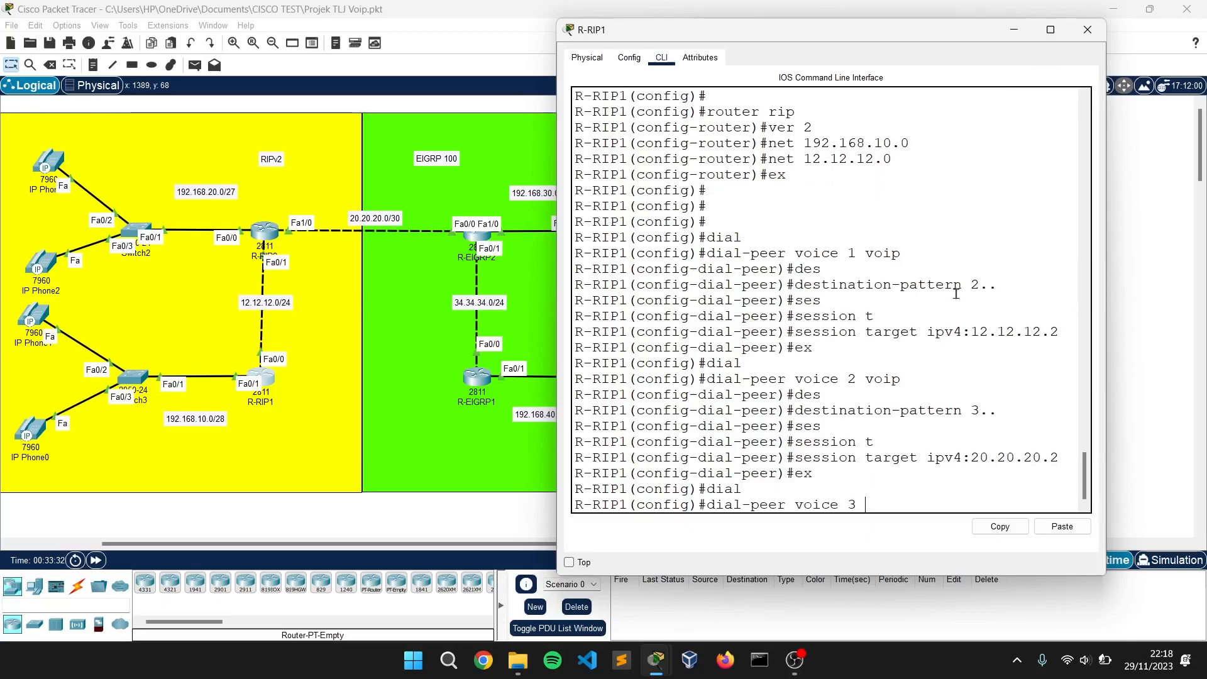
type("voip")
key("Return")
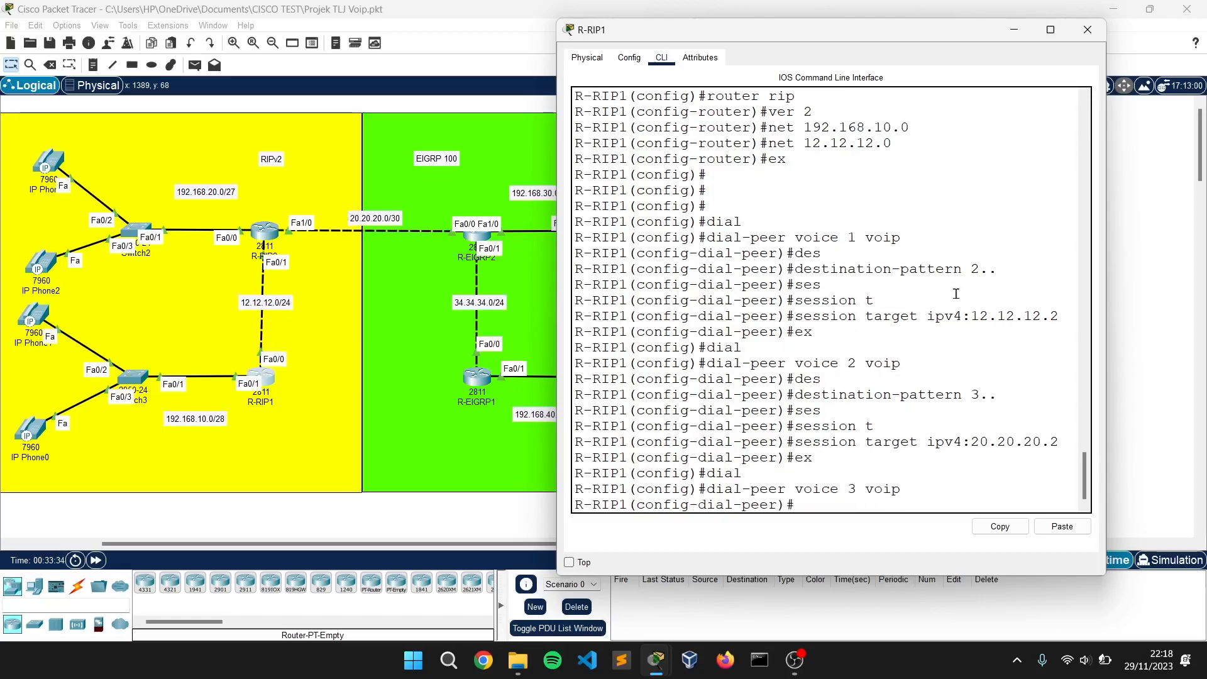
type("des")
key("Tab")
type("4..")
key("Return")
Set the session target of dial peer 3 on R-RIP1 to ipv4:34.34.34.4 and leave the dial peer configuration.
type("ses")
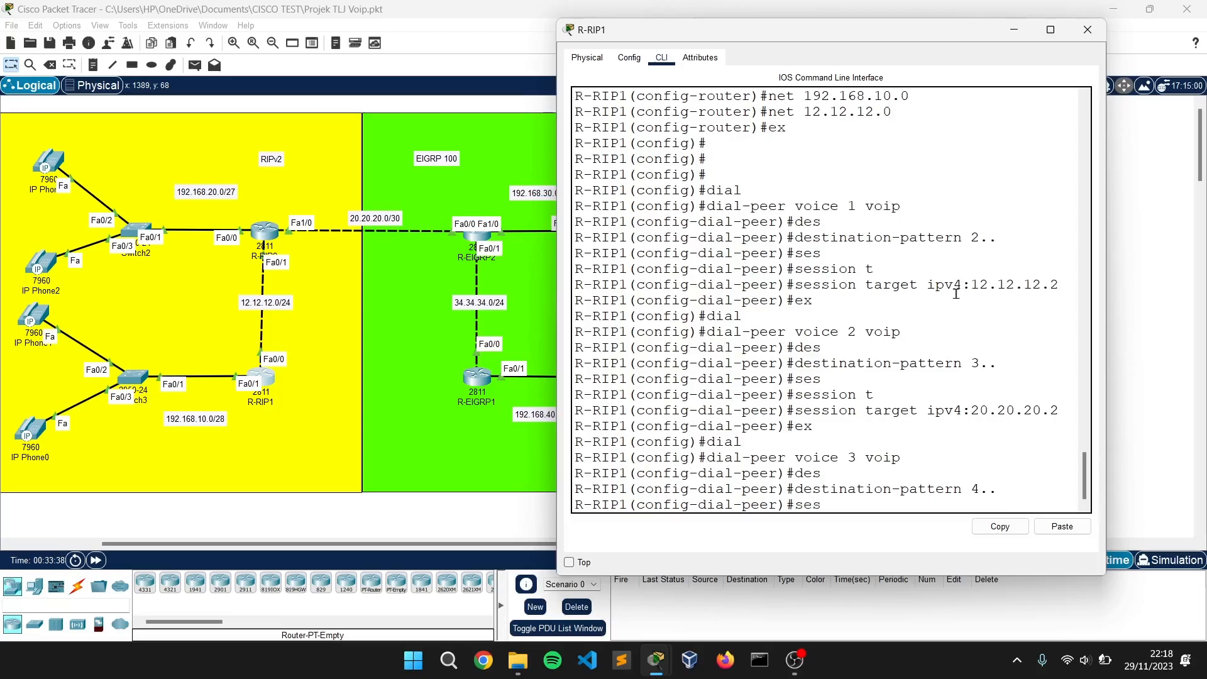
key("Tab")
type("t")
key("Tab")
type("ip")
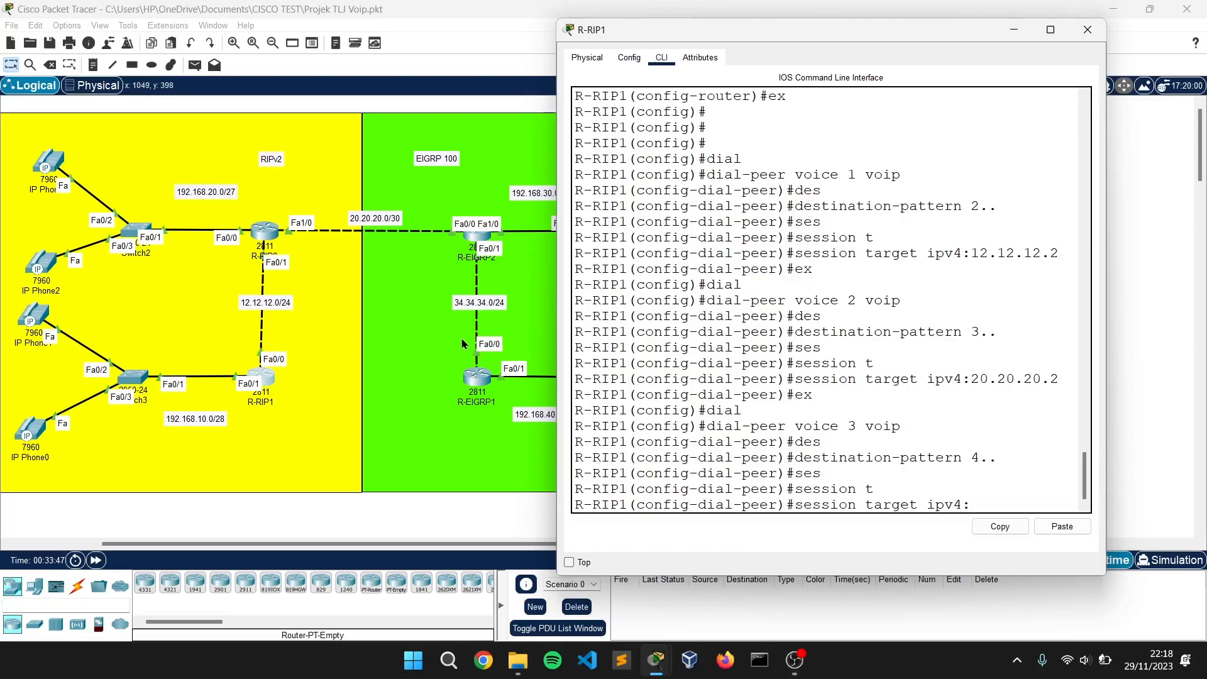
type("34.34.34.")
left_click(525, 527)
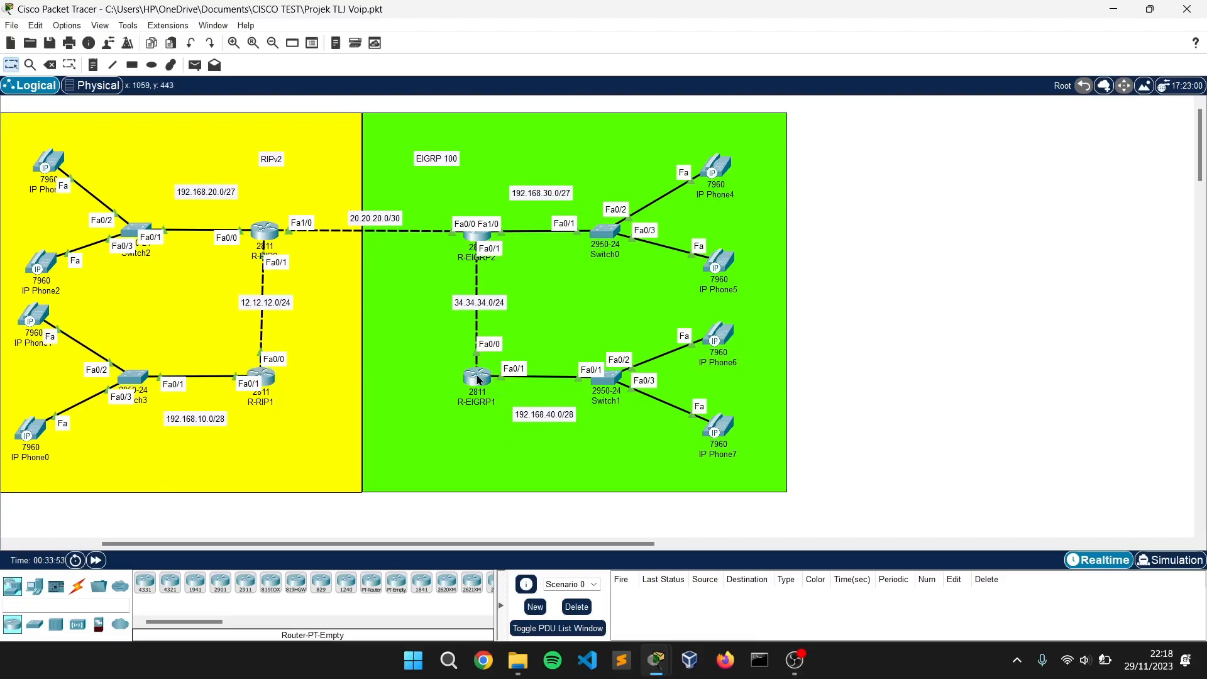
mouse_move(479, 380)
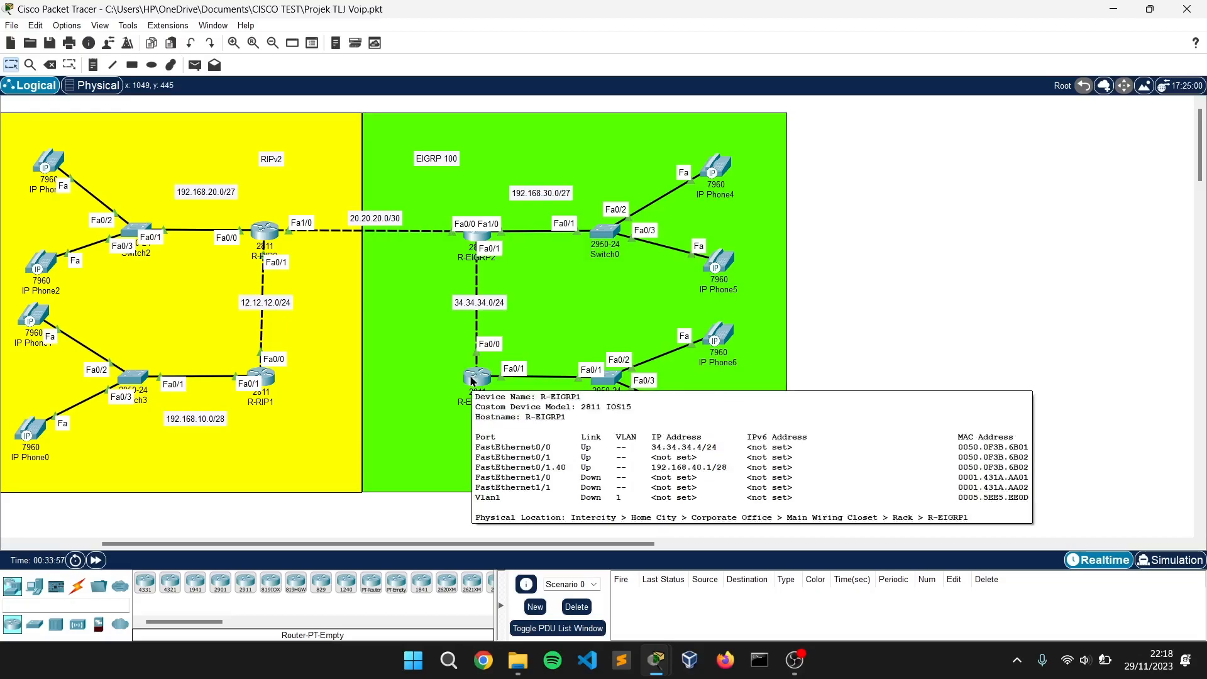
left_click(262, 376)
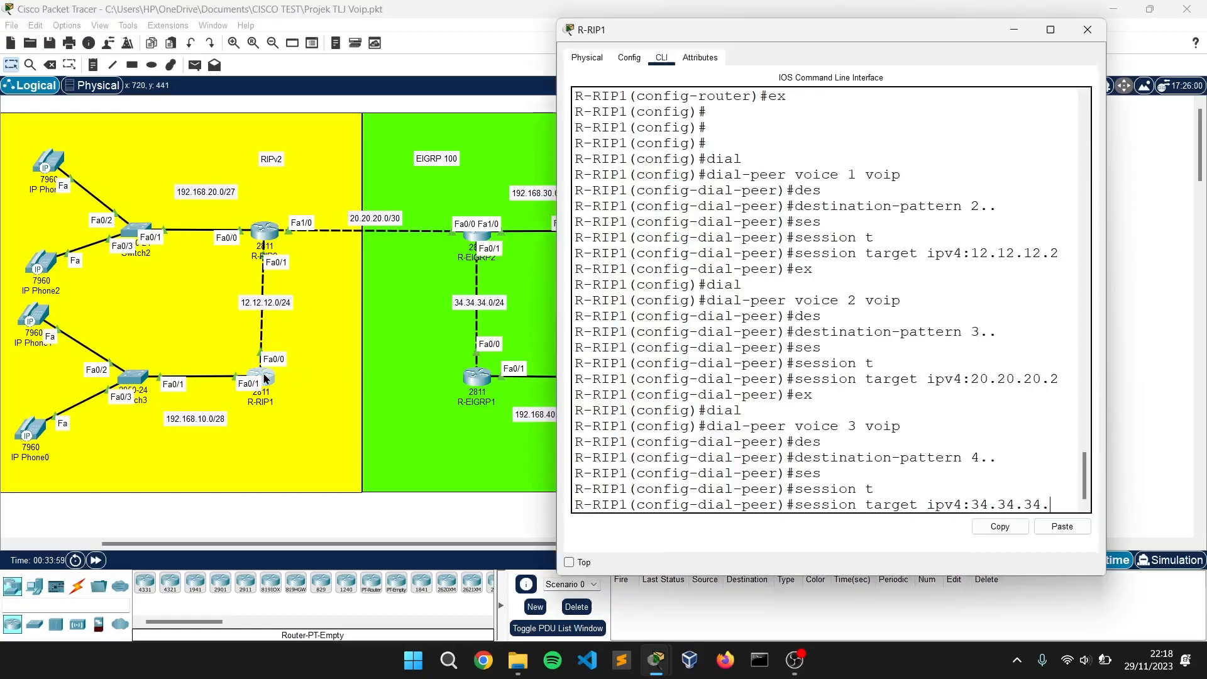
type("4")
key("Return")
type("ex")
key("Return")
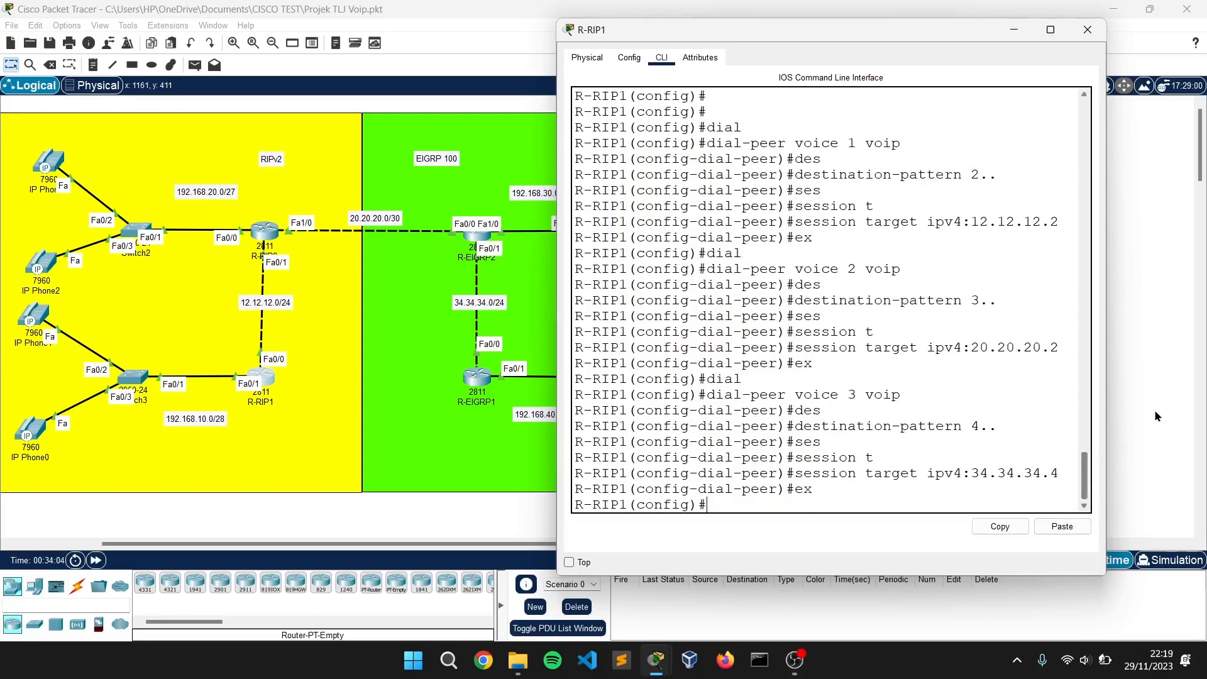
left_click(1087, 30)
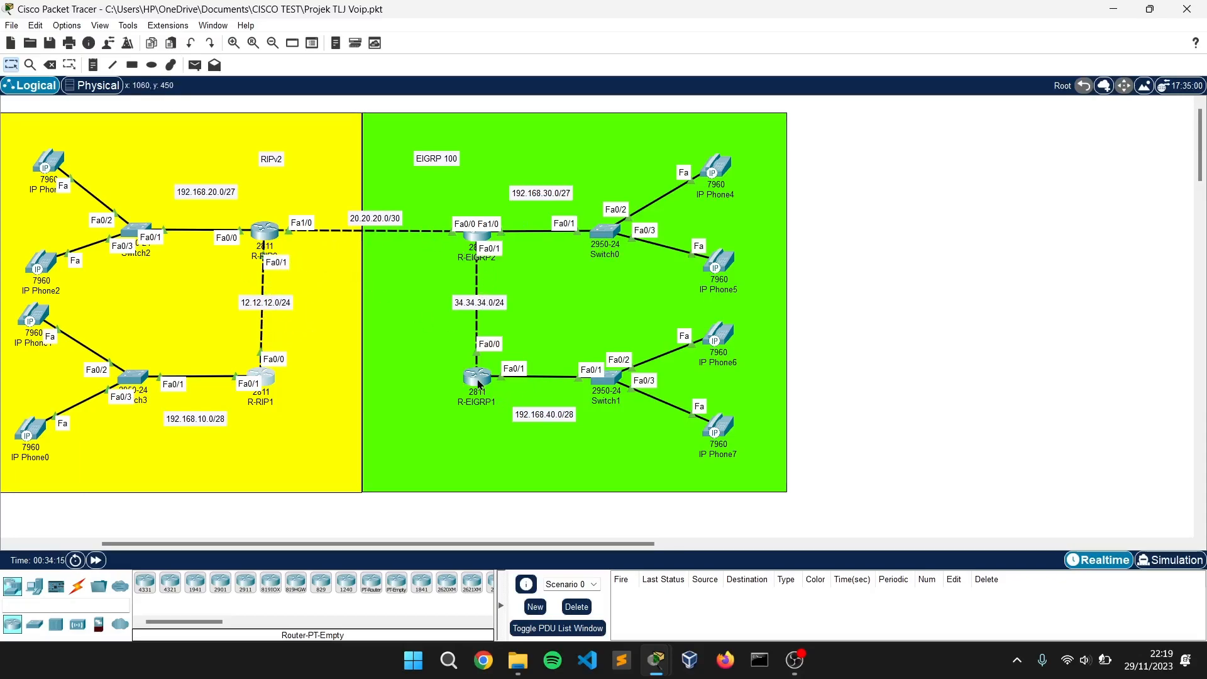
Create VoIP dial peer 4 on R-RIP2.
mouse_move(479, 383)
scroll(259, 245, "right", 1)
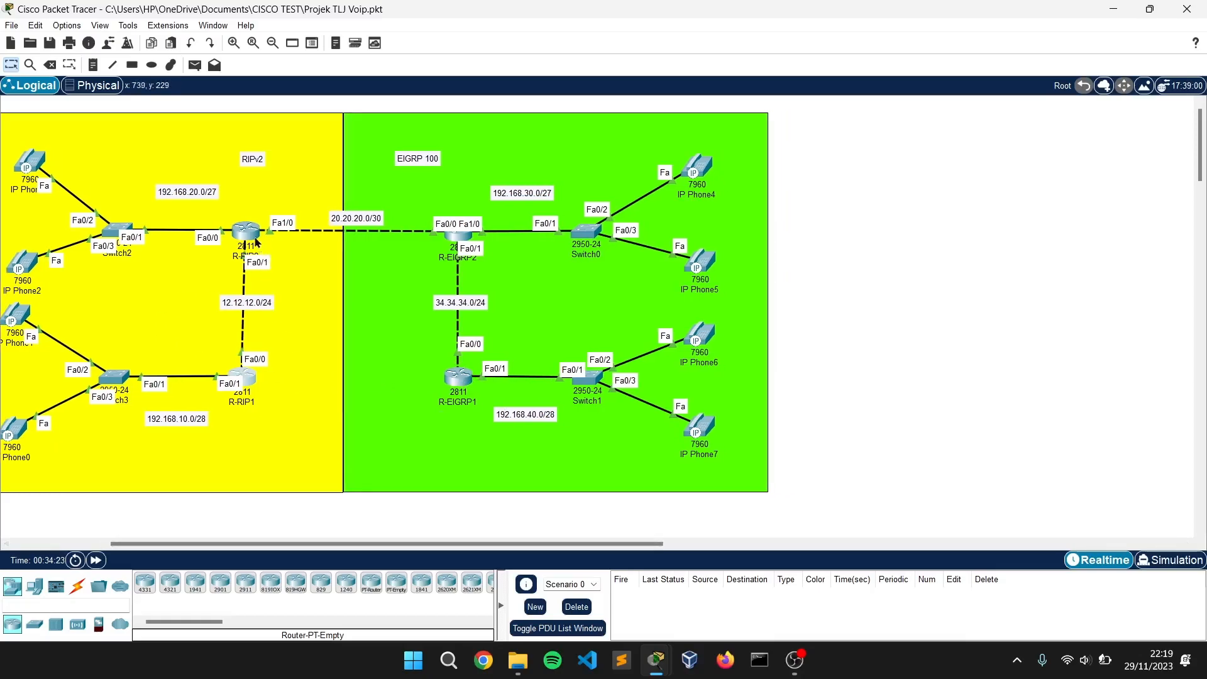
left_click(245, 232)
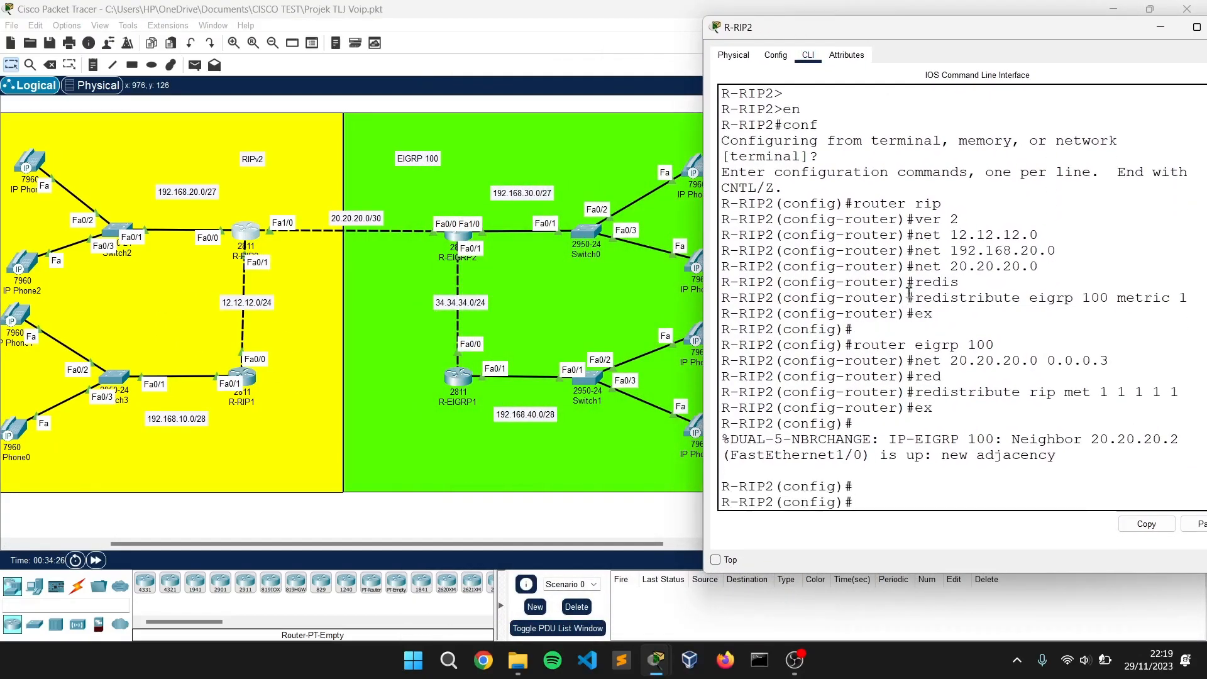
key("Return")
type("dial")
key("Tab")
type("vo")
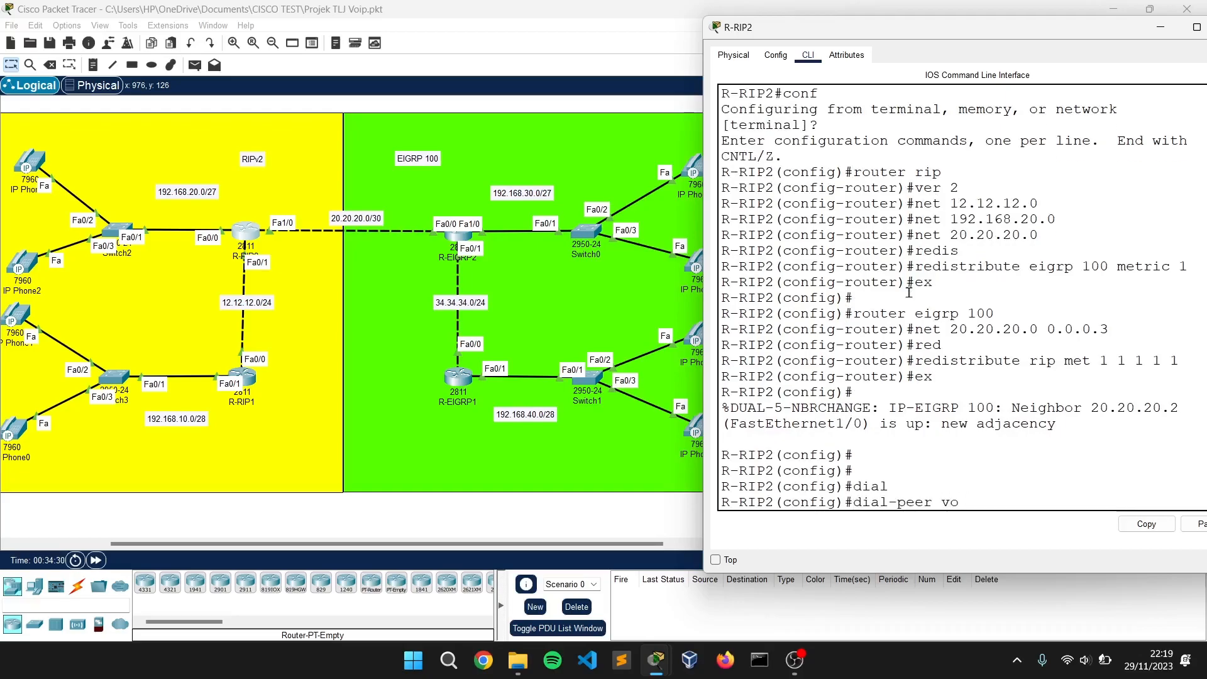
left_click(452, 372)
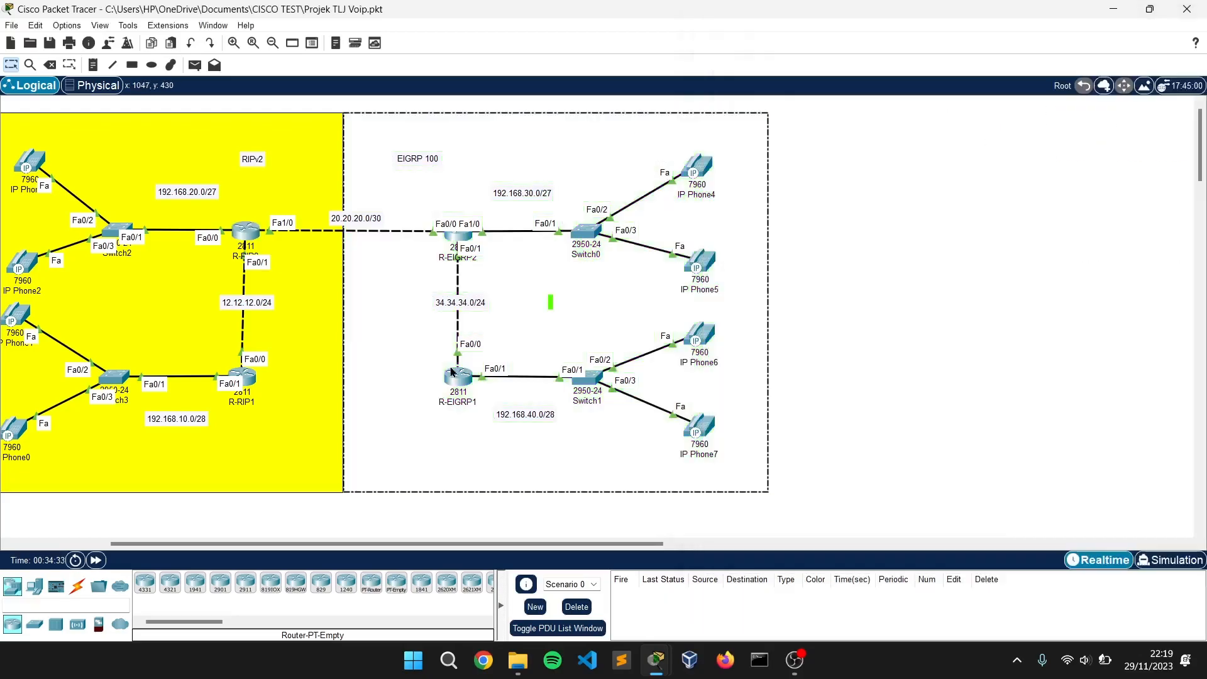
left_click(245, 380)
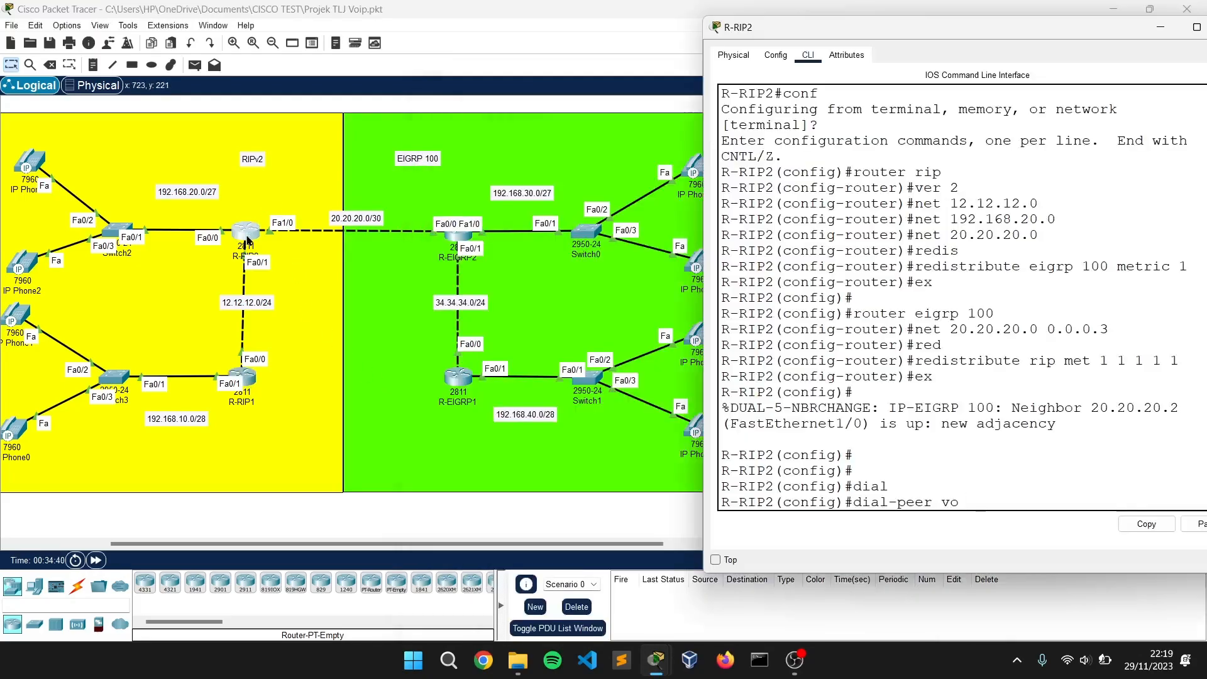
left_click(246, 231)
type("4 voip")
key("Return")
Give dial peer 4 on R-RIP2 destination pattern 1.. and session target ipv4:20.20.20.1, and leave its configuration.
type("des 1..")
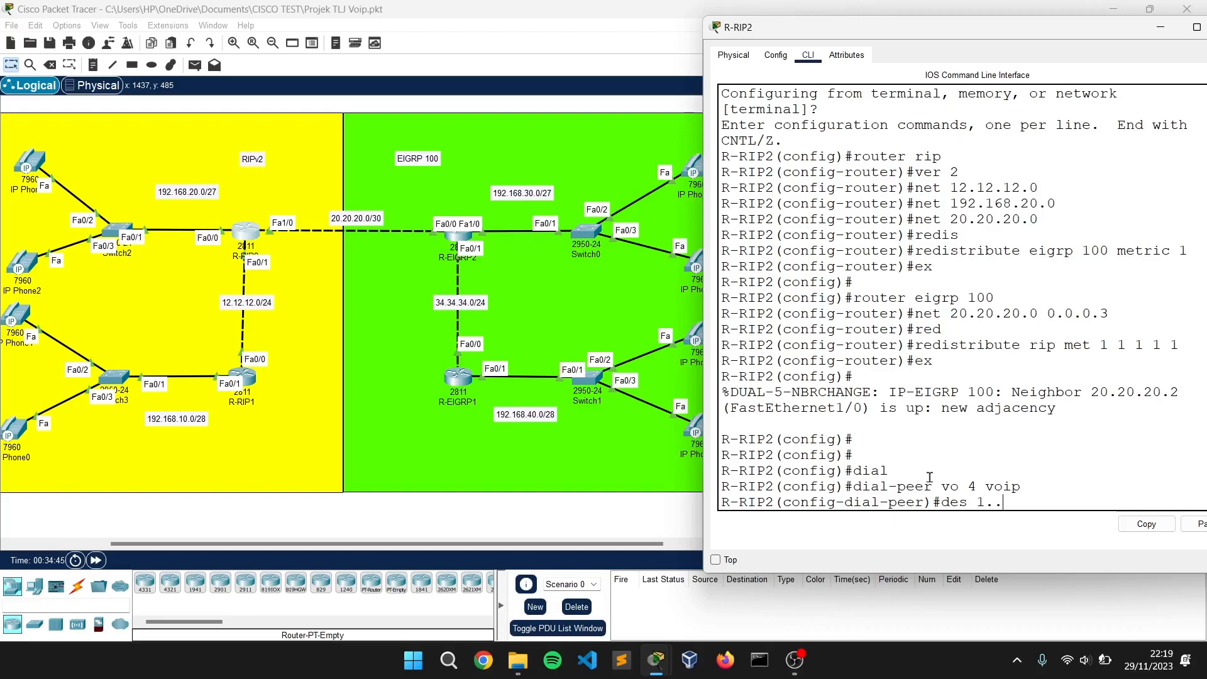
key("Return")
type("ses t ip")
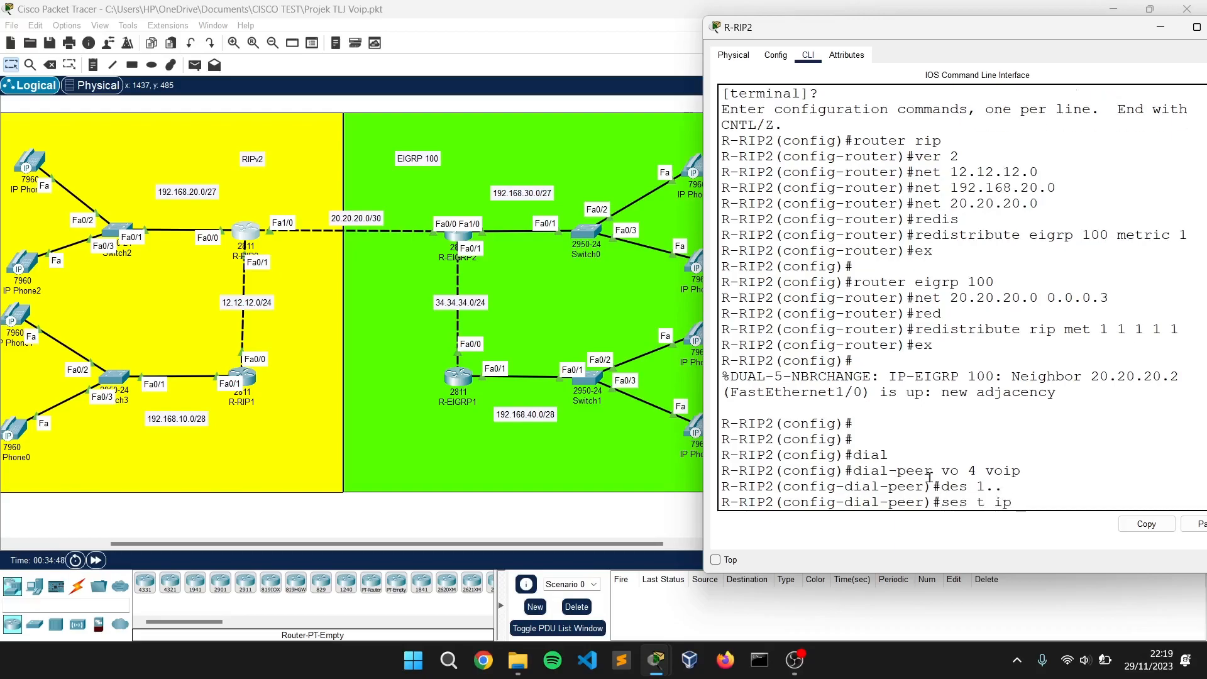
type("v4:00.20.20.1")
key("Return")
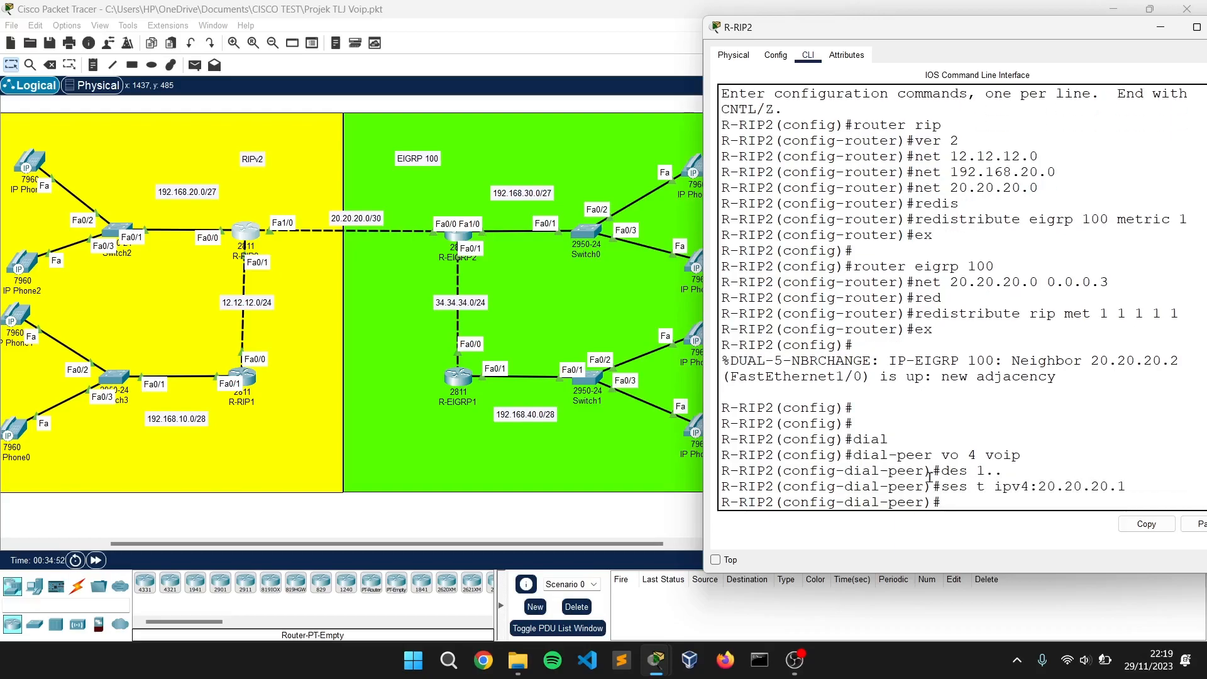
type("ex")
key("Return")
Create VoIP dial peer 5 on R-RIP2 with destination pattern 3...
type("dial")
key("Return")
type("dial-peer vo 5 voi")
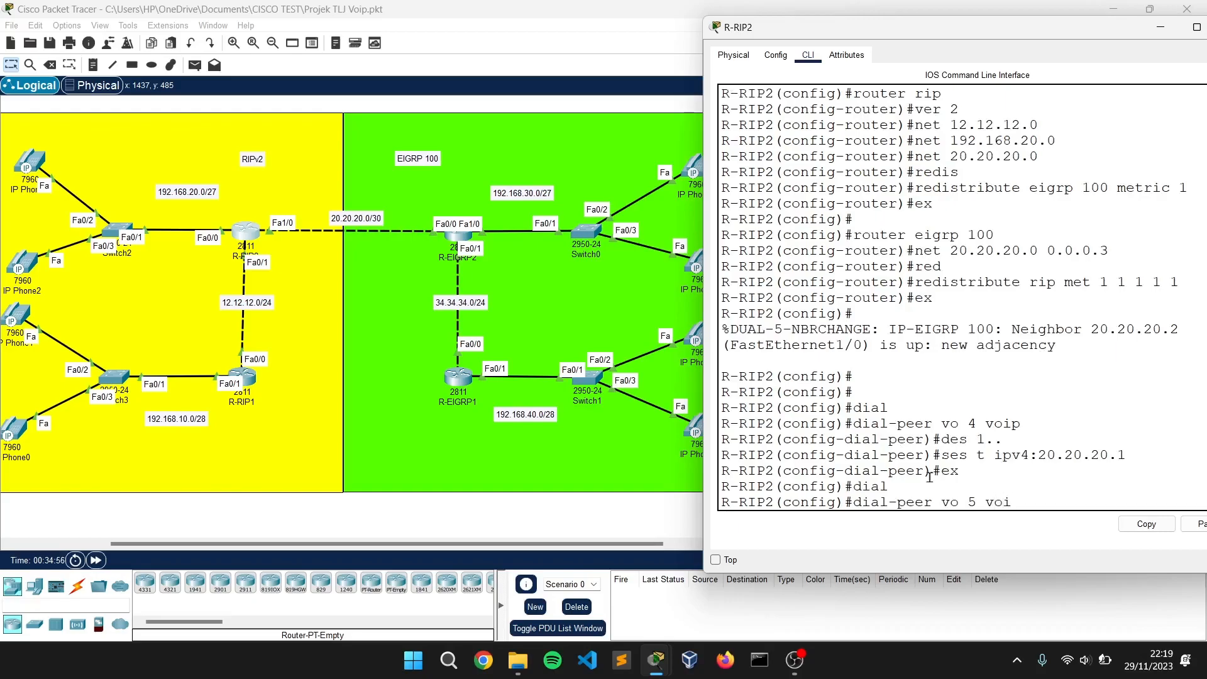
type("p")
key("Return")
type("des 3..")
key("Return")
Set the session target of dial peer 5 to ipv4:20.20.20.3 and leave the dial peer configuration.
type("sws")
type("s t ipv")
key("BackSpace")
type("v4:20.20.20.")
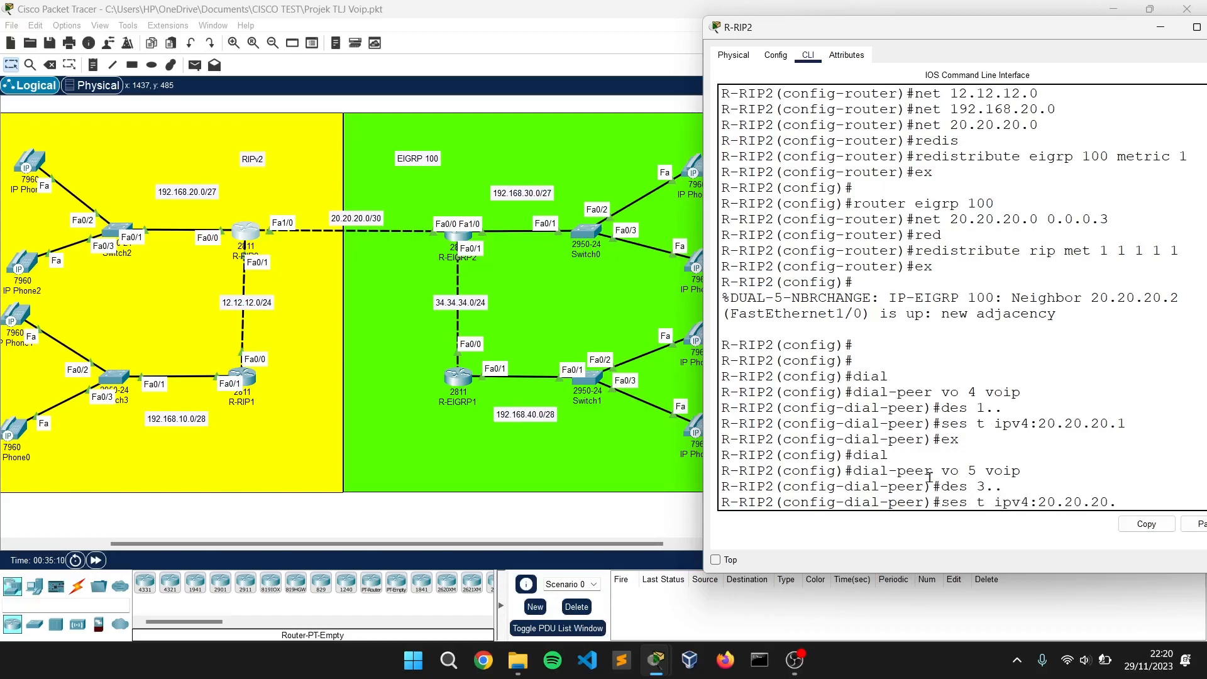
type("3")
key("Return")
type("eer)#e")
key("Return")
Create VoIP dial peer 6 on R-RIP2 with destination pattern 4...
type("dial")
key("Tab")
type("-peer vo 6 voip")
key("Return")
type("des 4")
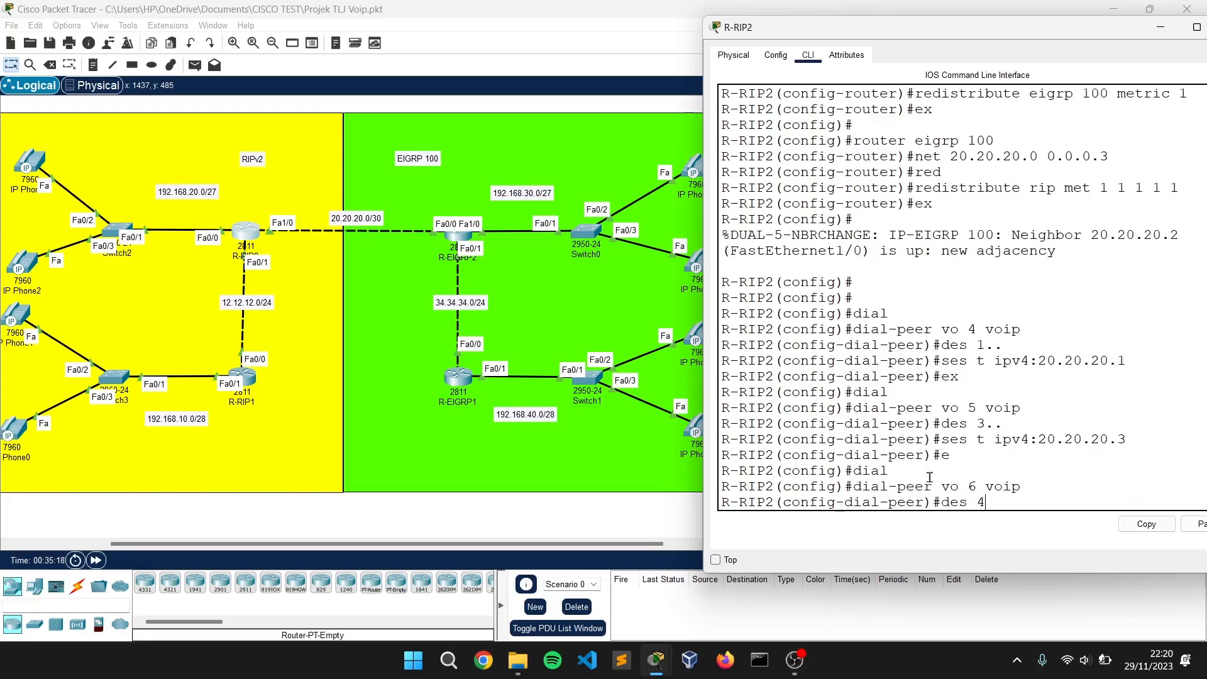
type("..")
key("Return")
Set the session target of dial peer 6 to ipv4:34.34.34.4, leave the dial peer configuration and close R-RIP2.
type("ses t ipv4:")
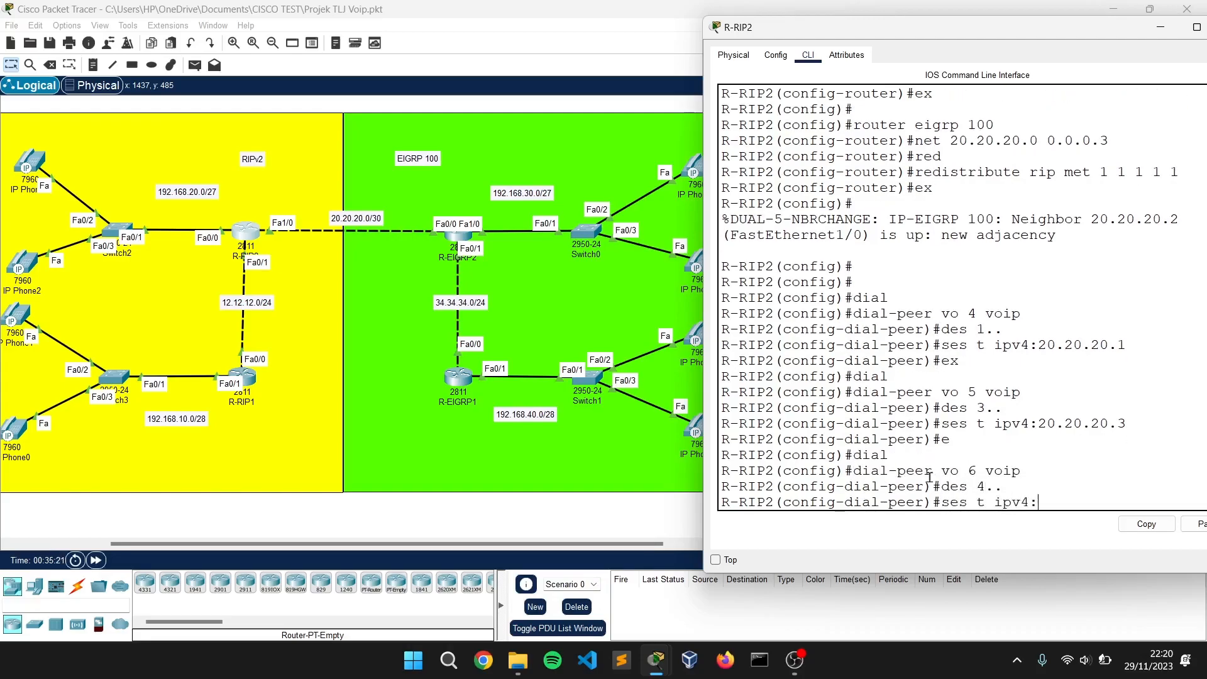
type("34.34.34.4")
key("Return")
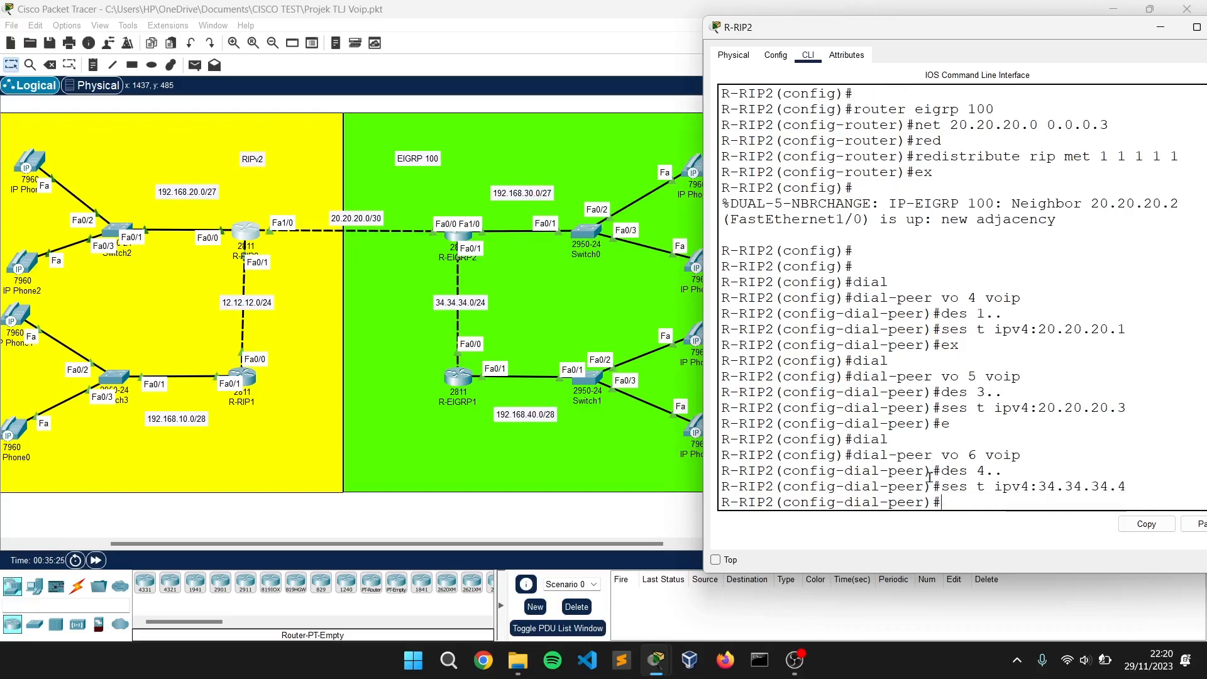
type("ex")
key("Return")
left_click_drag(1128, 26, 1084, 32)
left_click(1121, 32)
Create VoIP dial peer 7 on R-EIGRP2 with destination pattern 1...
left_click(464, 240)
left_click_drag(531, 100, 820, 56)
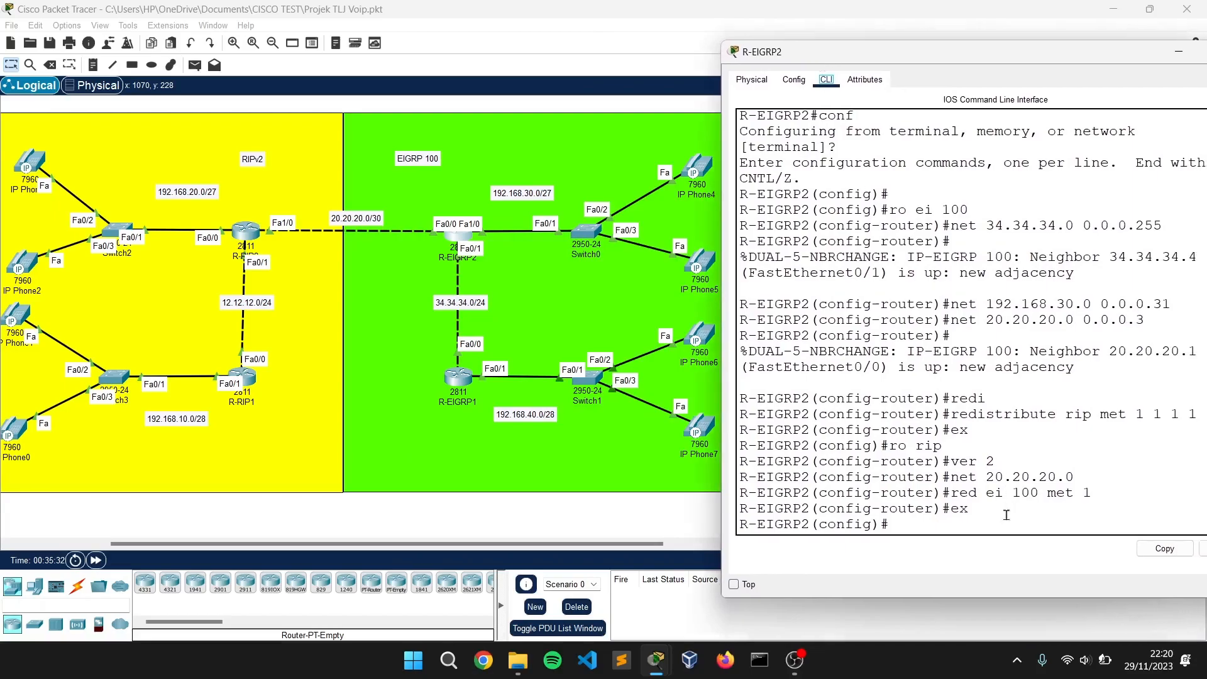
type("dial")
key("Tab")
type("vo 7 voip")
key("Return")
type("des 1..")
key("Return")
Set the session target of dial peer 7 to ipv4:12.12.12.1 and leave the dial peer configuration.
type("ses t ipv4:12.12.12.1")
key("Return")
type("ex")
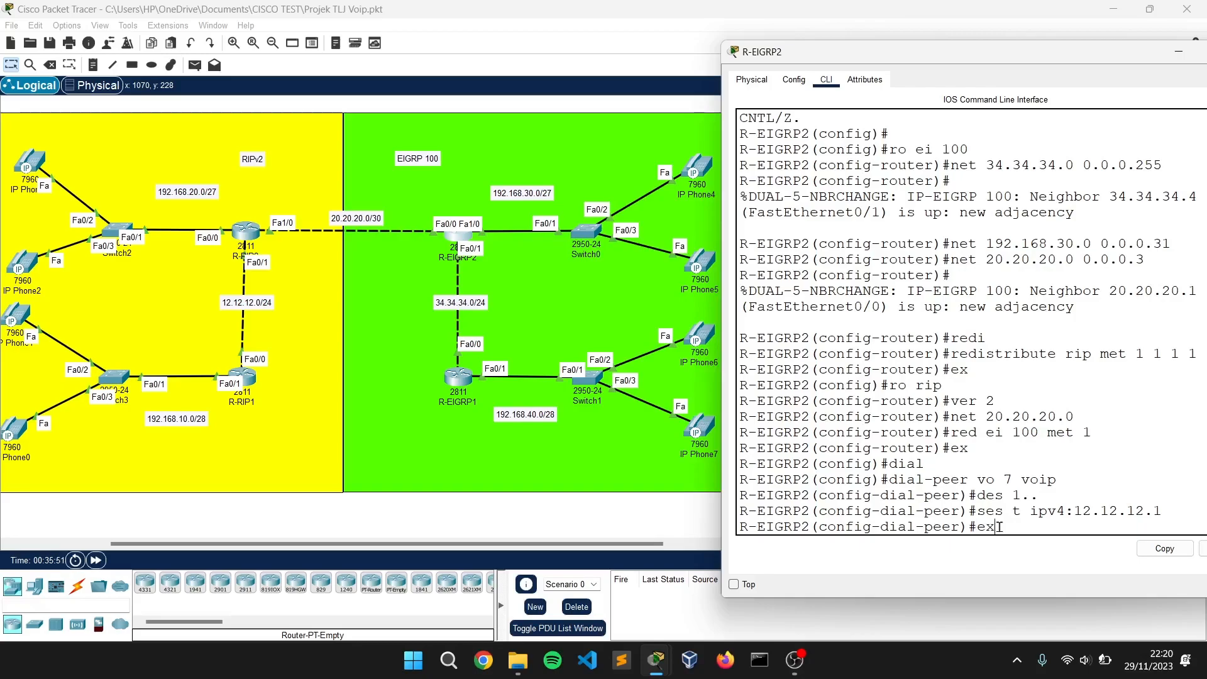
key("Return")
Create VoIP dial peer 8 on R-EIGRP2 with destination pattern 2...
type("dial")
key("Tab")
type("-peer vo 8 voip")
key("Return")
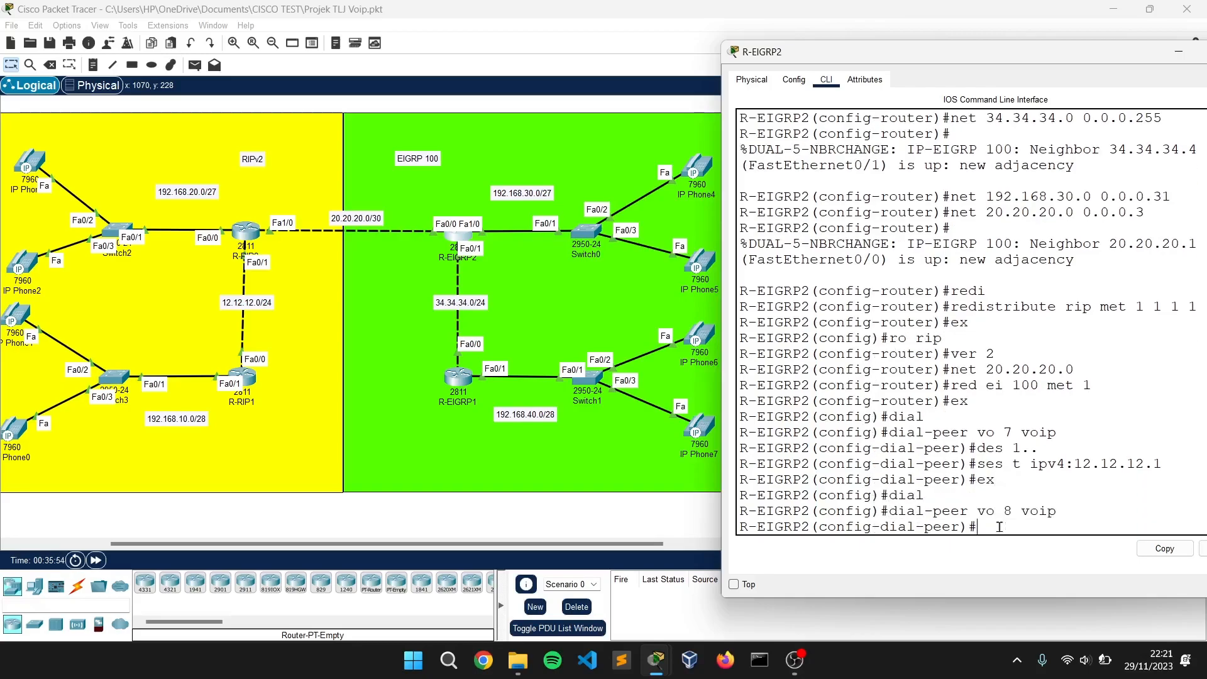
type("des 2..")
key("Return")
Set the session target of dial peer 8 to ipv4:20.20.20.1 and leave the dial peer configuration.
type("s")
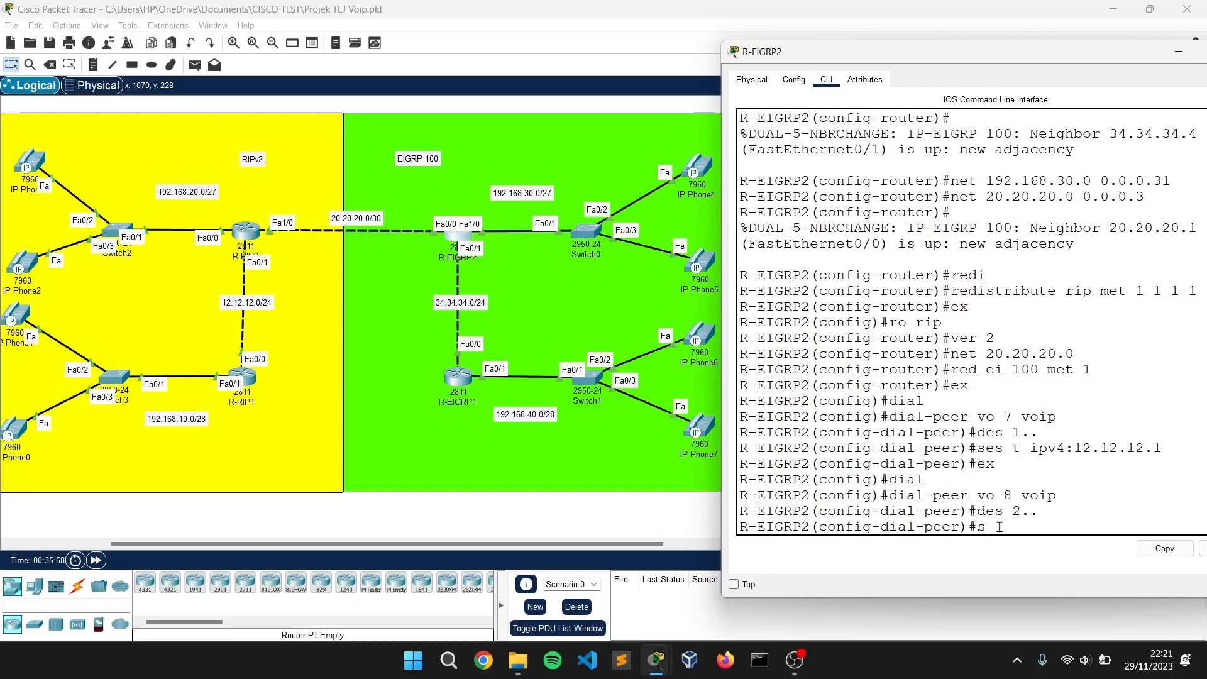
type("es t ipv4:20.20.20.1")
key("Return")
type("ex")
key("Return")
Create VoIP dial peer 9 on R-EIGRP2 with destination pattern 4...
type("dial")
key("Return")
type("dial-peer vo 9 voip")
key("Return")
type("des 4..")
key("Return")
Set the session target of dial peer 9 to ipv4:34.34.34.4, leave the dial peer configuration and put the R-EIGRP2 window away.
type("s")
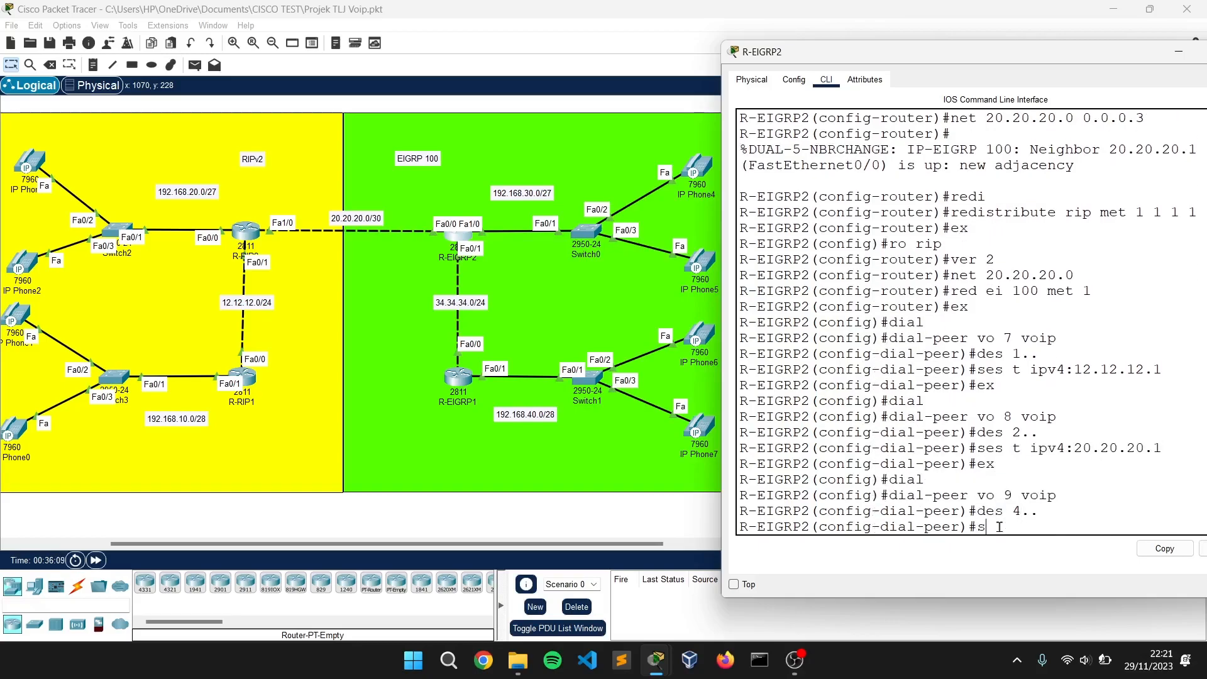
type("es t ipv4:34.34.34.4")
key("Return")
type("ex")
key("Return")
key("Return")
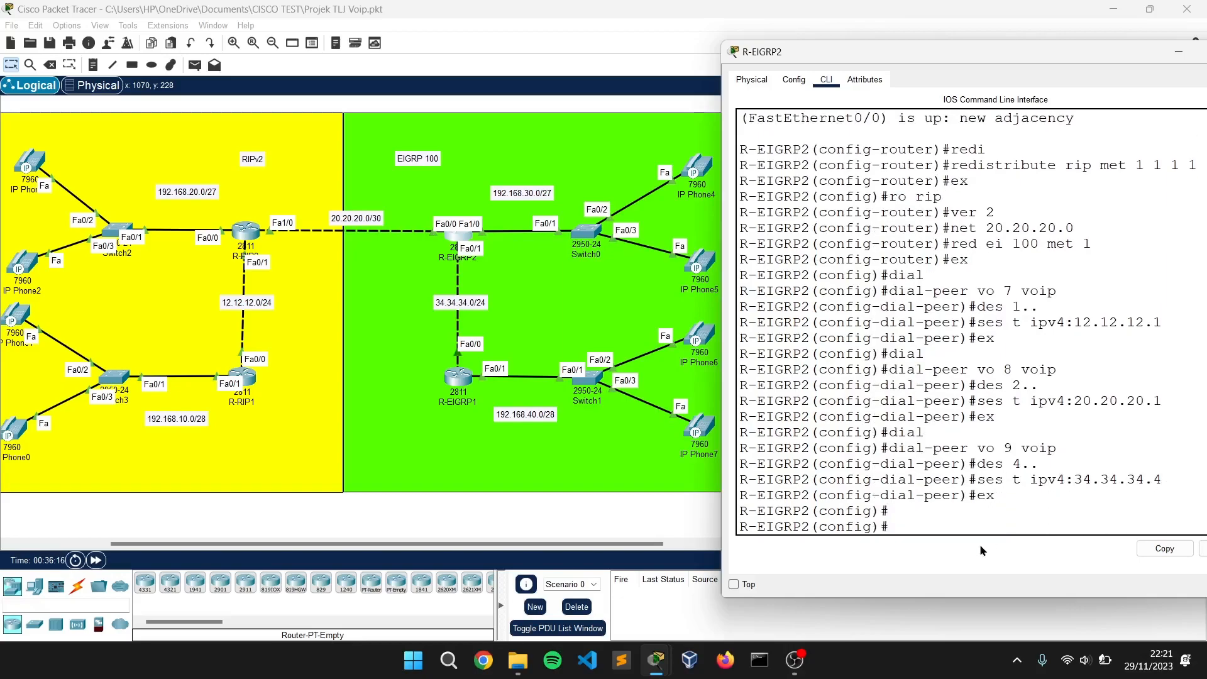
left_click(1179, 52)
Open the R-EIGRP1 command line and enter global configuration mode.
left_click(463, 382)
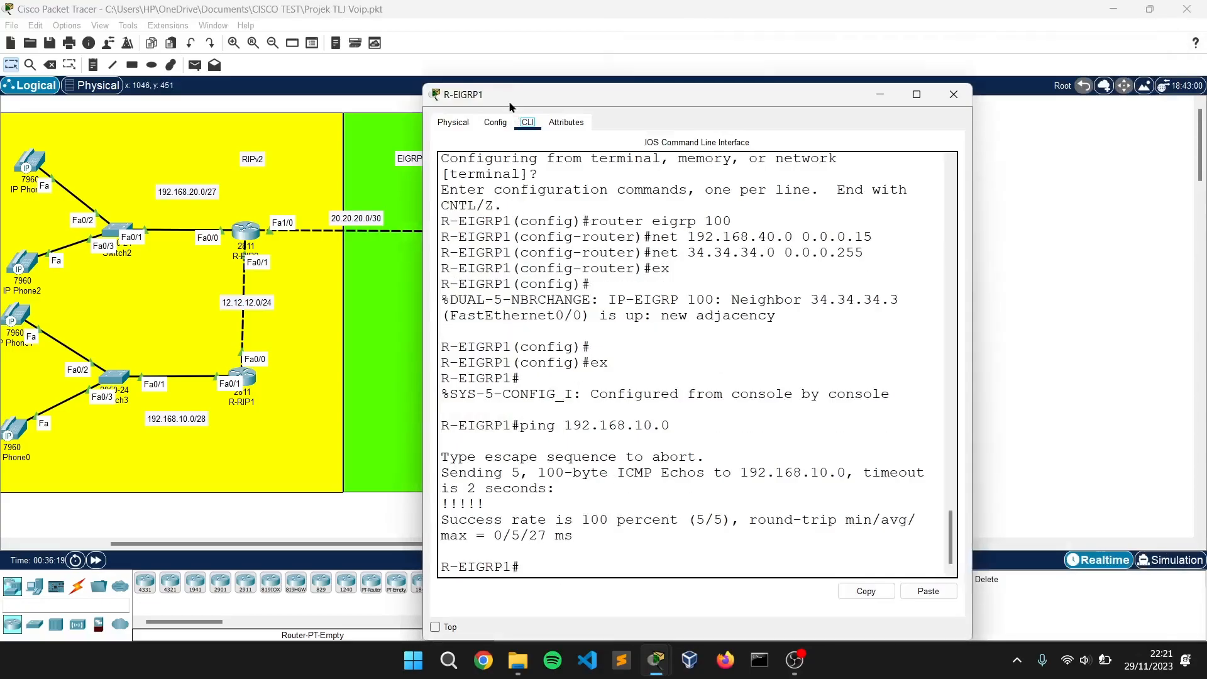
left_click_drag(509, 96, 769, 39)
key("Return")
key("Return")
type("conf")
key("Return")
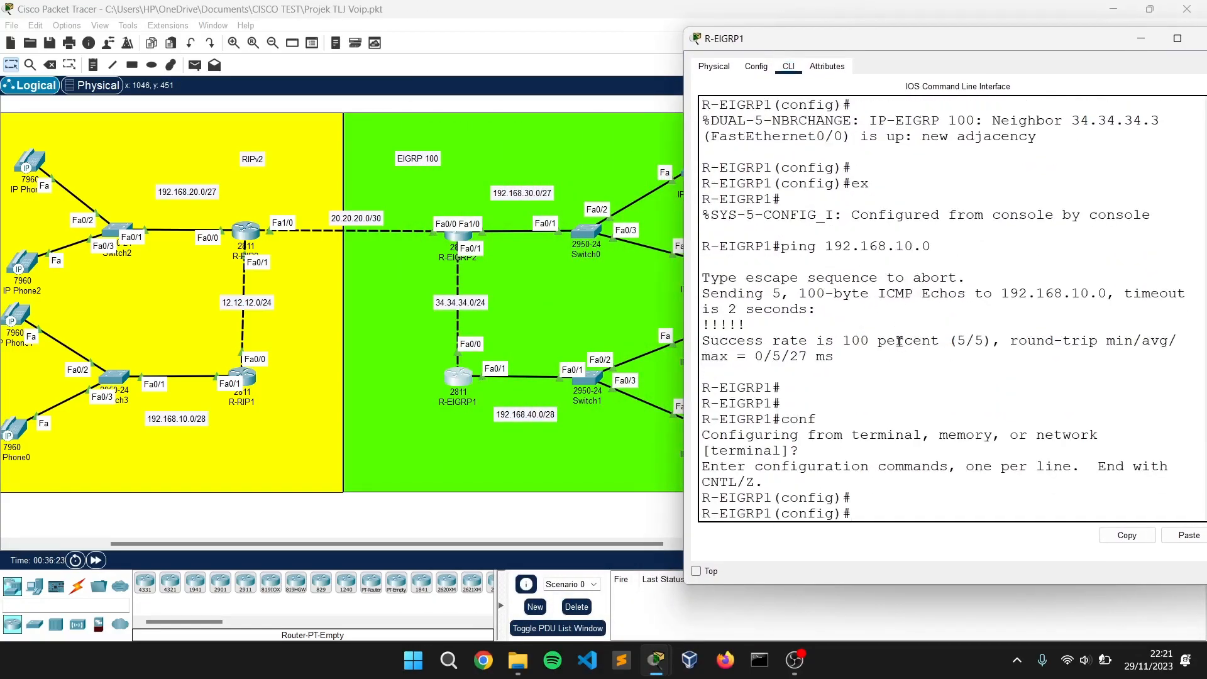
Create VoIP dial peer 10 on R-EIGRP1 with destination pattern 1...
type("dial")
key("Tab")
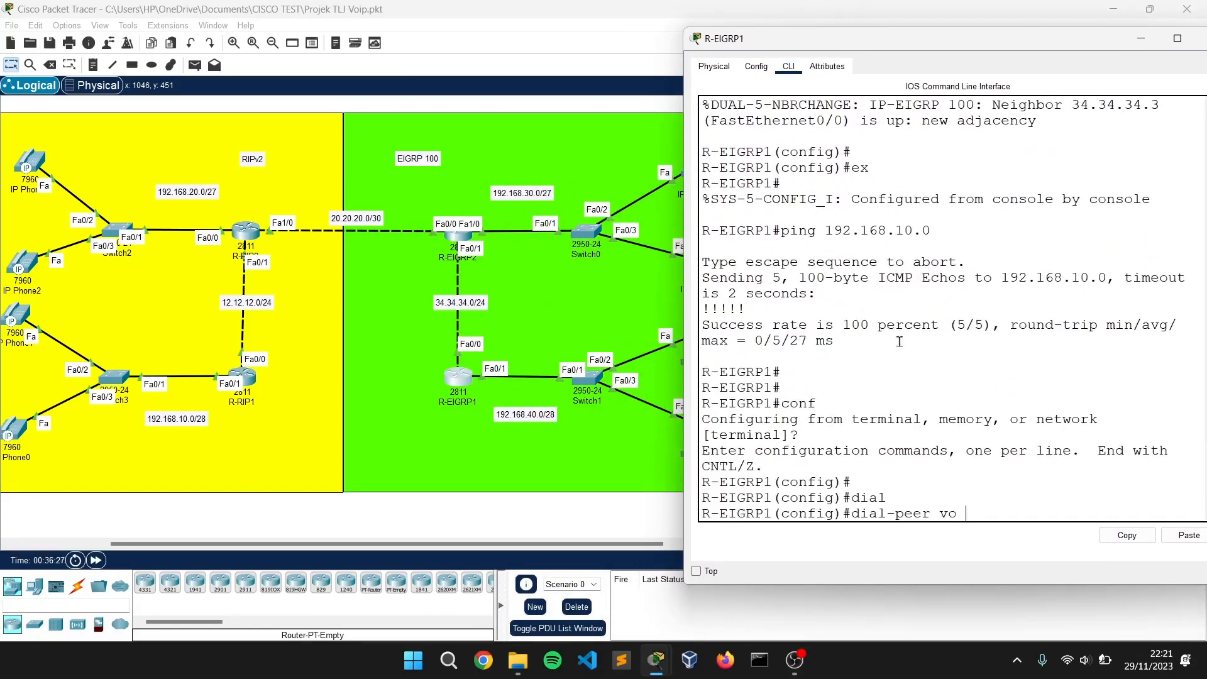
type("vo 10 voip")
left_click(456, 236)
left_click(954, 94)
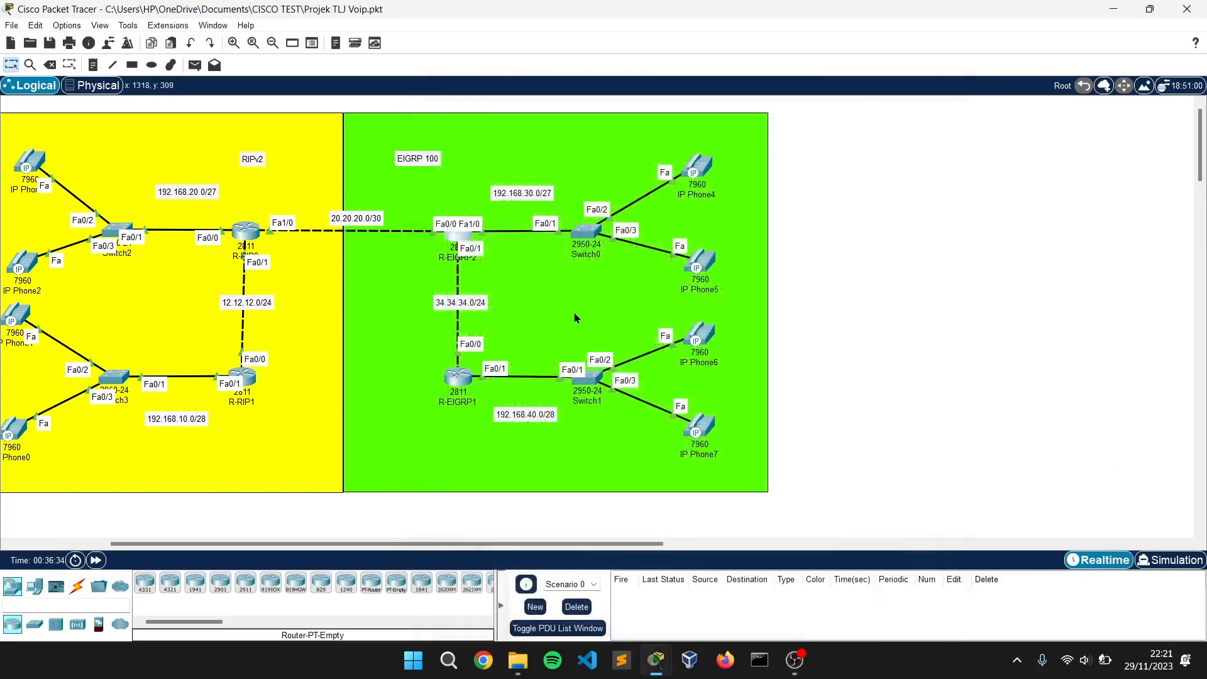
left_click(458, 377)
key("Return")
type("des 1..")
key("Return")
Set the session target of dial peer 10 to ipv4:12.12.12.1 and leave the dial peer configuration.
type("ses t ipv")
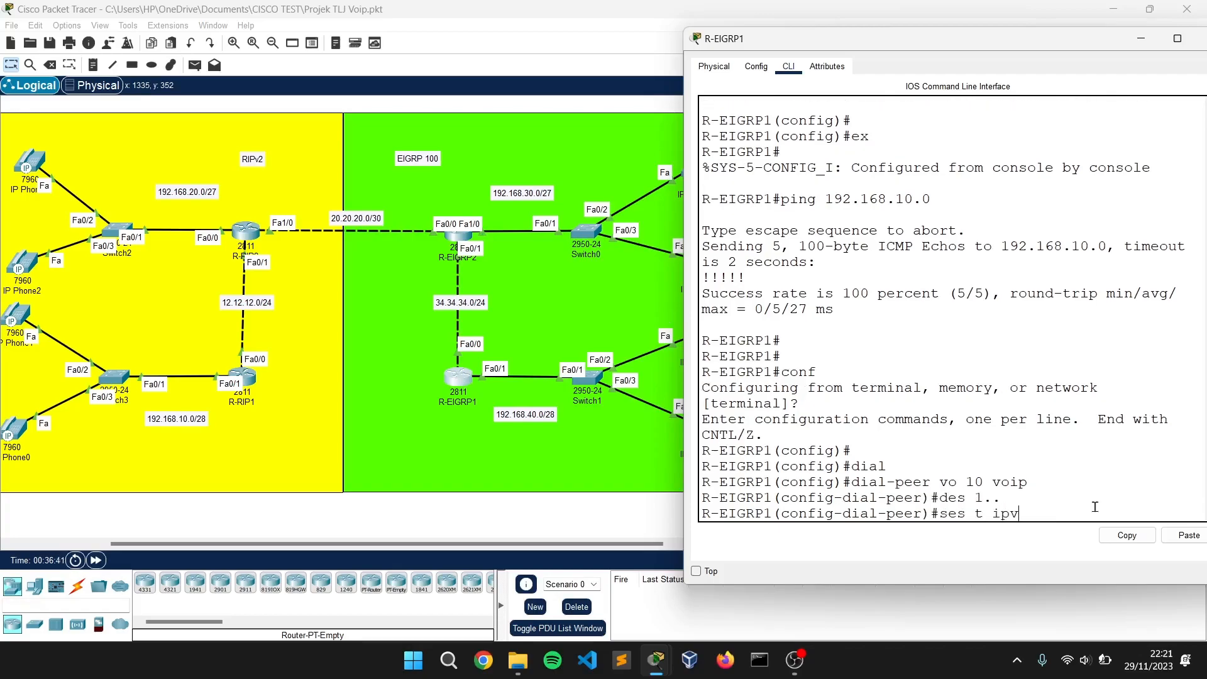
type("4:12.12.12.1")
key("Return")
type("ex")
key("Return")
Create VoIP dial peer 11 on R-EIGRP1 with destination pattern 2...
type("dial")
key("Return")
type("dial-peer vo 11 voip")
key("Return")
type("des 2..")
key("Return")
Set the session target of dial peer 11 to ipv4:20.20.20.1 and leave the dial peer configuration.
type("ses t ipv4:20.20.20.1")
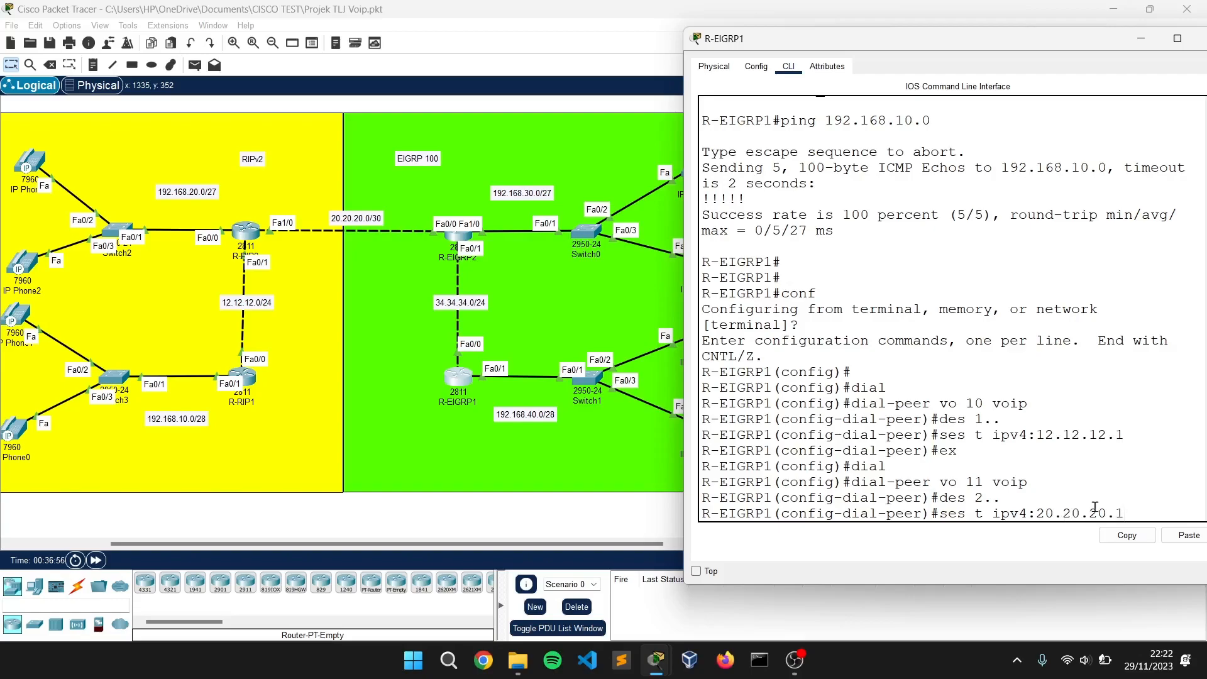
key("Return")
type("ex")
key("Return")
Create VoIP dial peer 12 on R-EIGRP1 with destination pattern 3...
type("dia")
key("Tab")
type("vo 12 v")
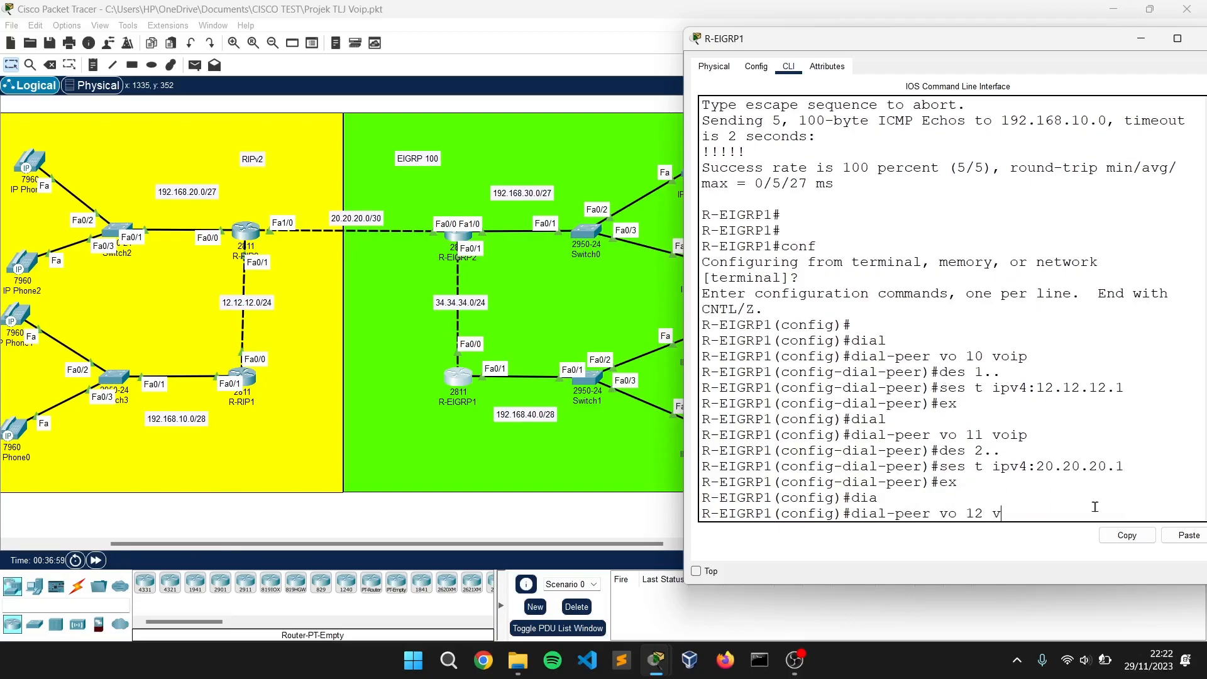
type("oip")
key("Return")
type("des 3..")
key("Return")
Set the session target of dial peer 12 to ipv4:34.34.34.3, leave the dial peer configuration and close R-EIGRP1.
type("session")
key("Tab")
type("t")
key("Tab")
type("ipv4:34.34.34.3")
key("Return")
type("ex")
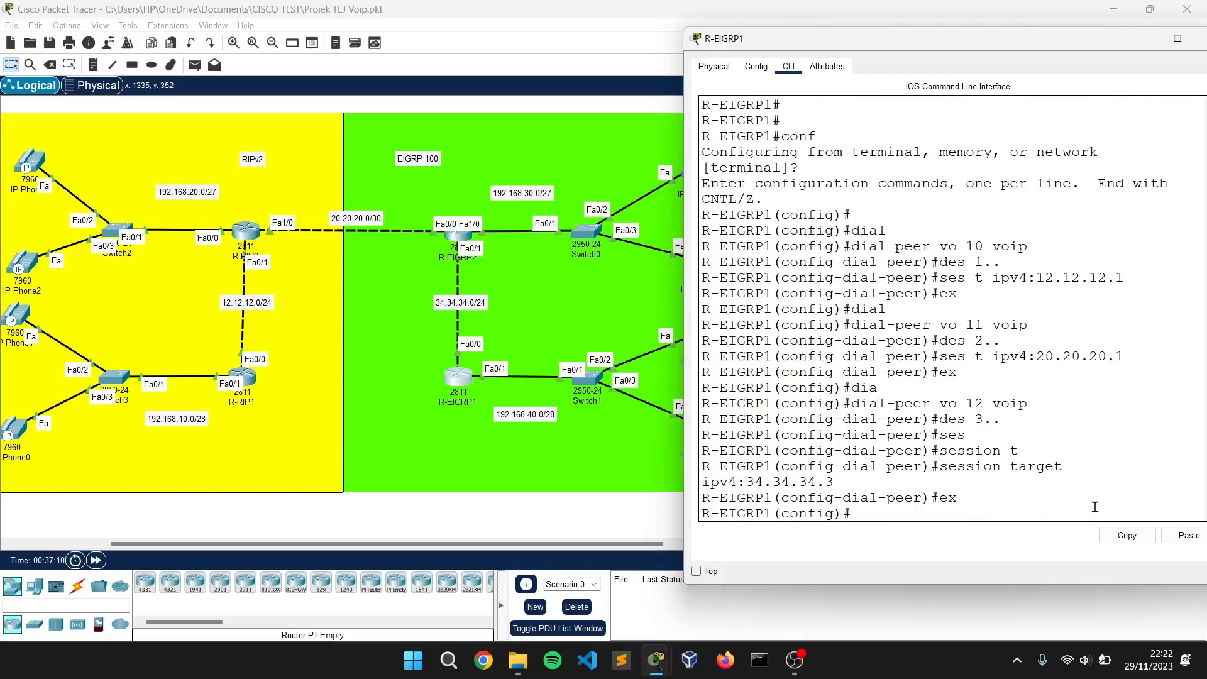
key("Return")
key("Return")
left_click(1197, 38)
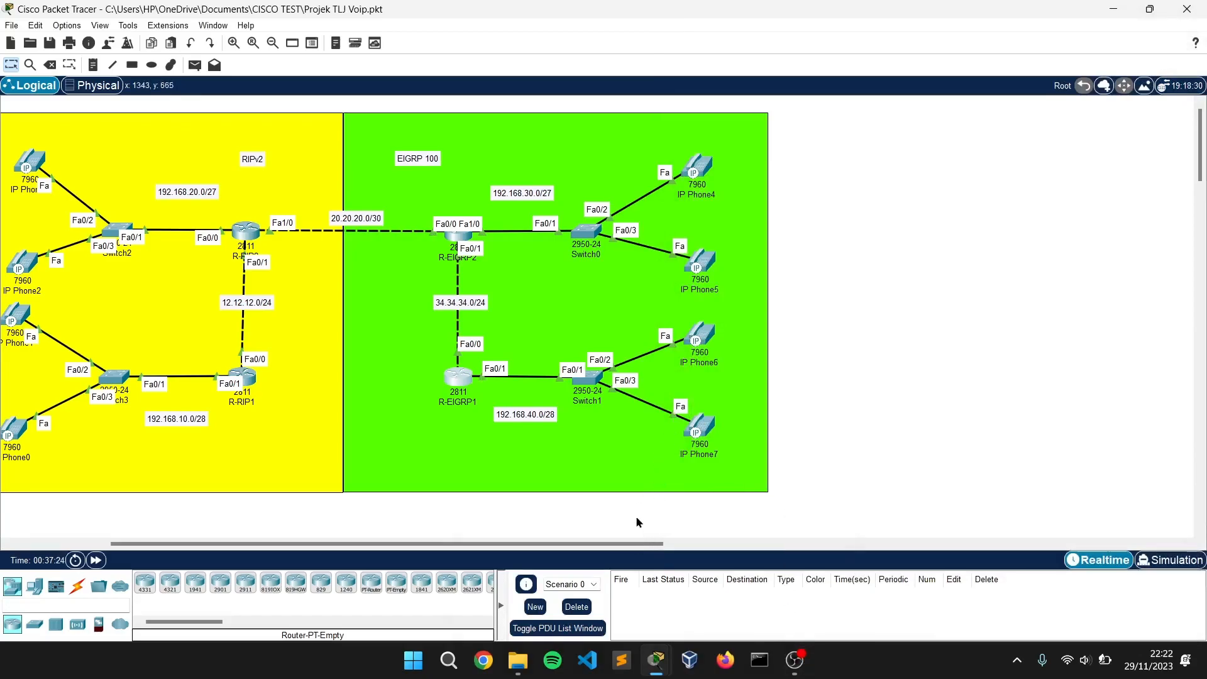
Place a call from IP Phone0 to extension 400 and close the phone's window.
left_click_drag(651, 544, 603, 544)
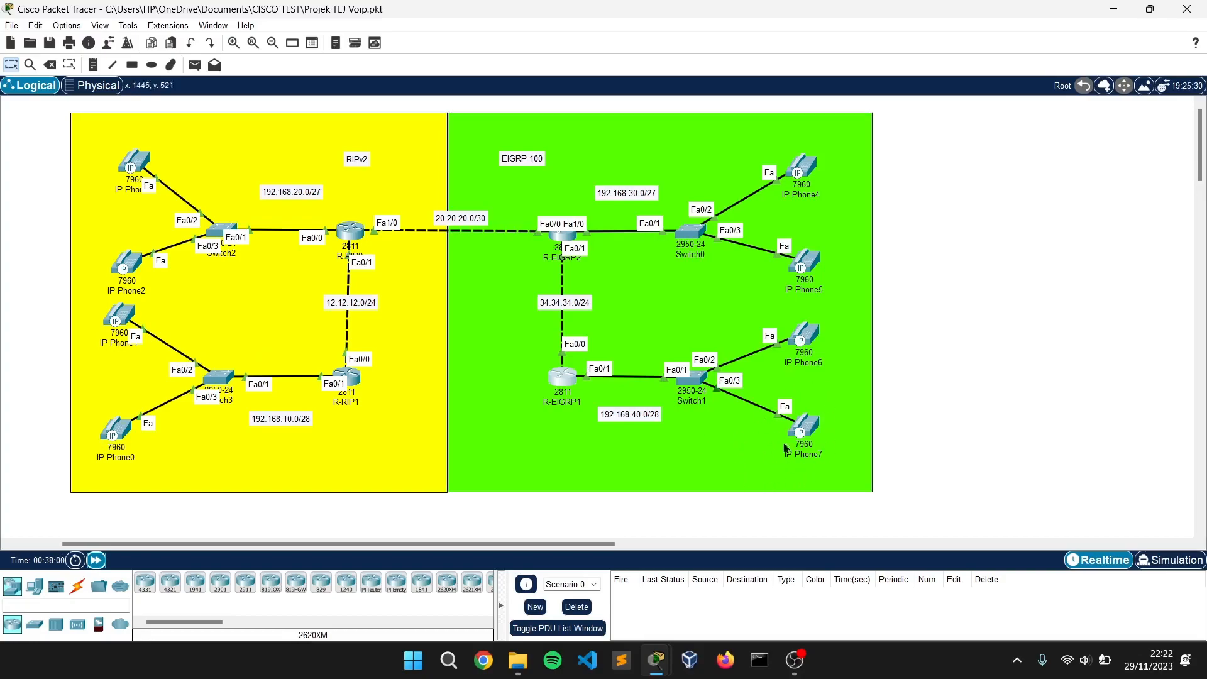
left_click(115, 430)
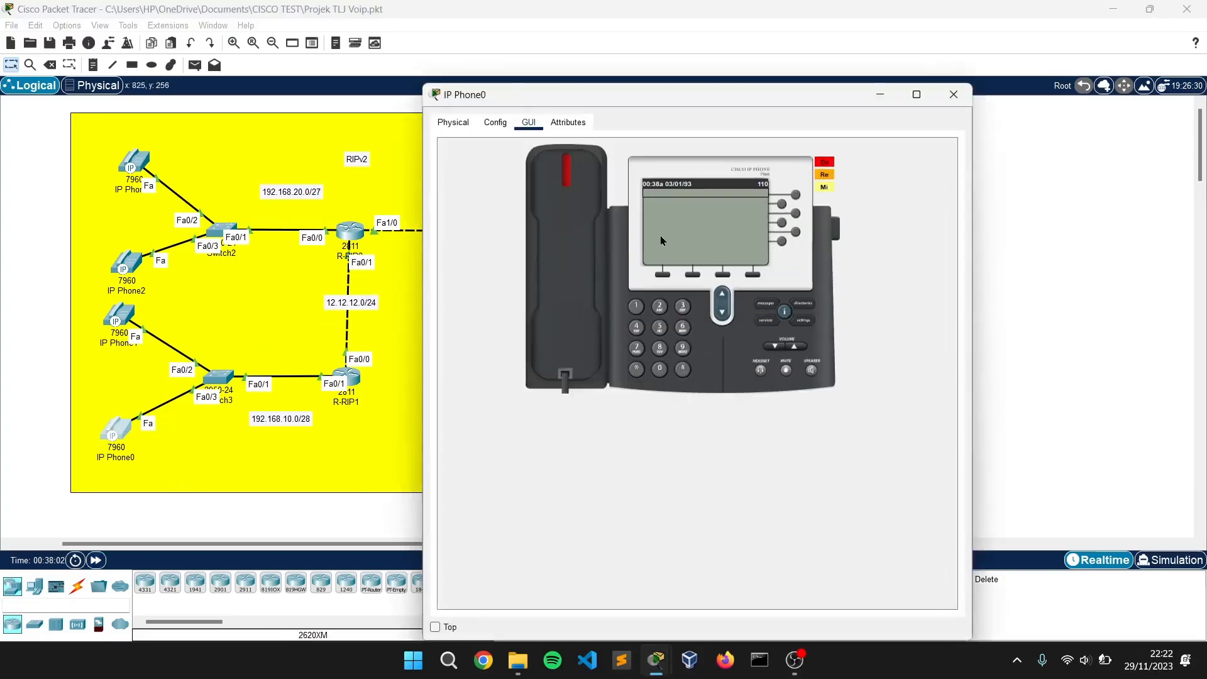
type("400")
left_click(587, 235)
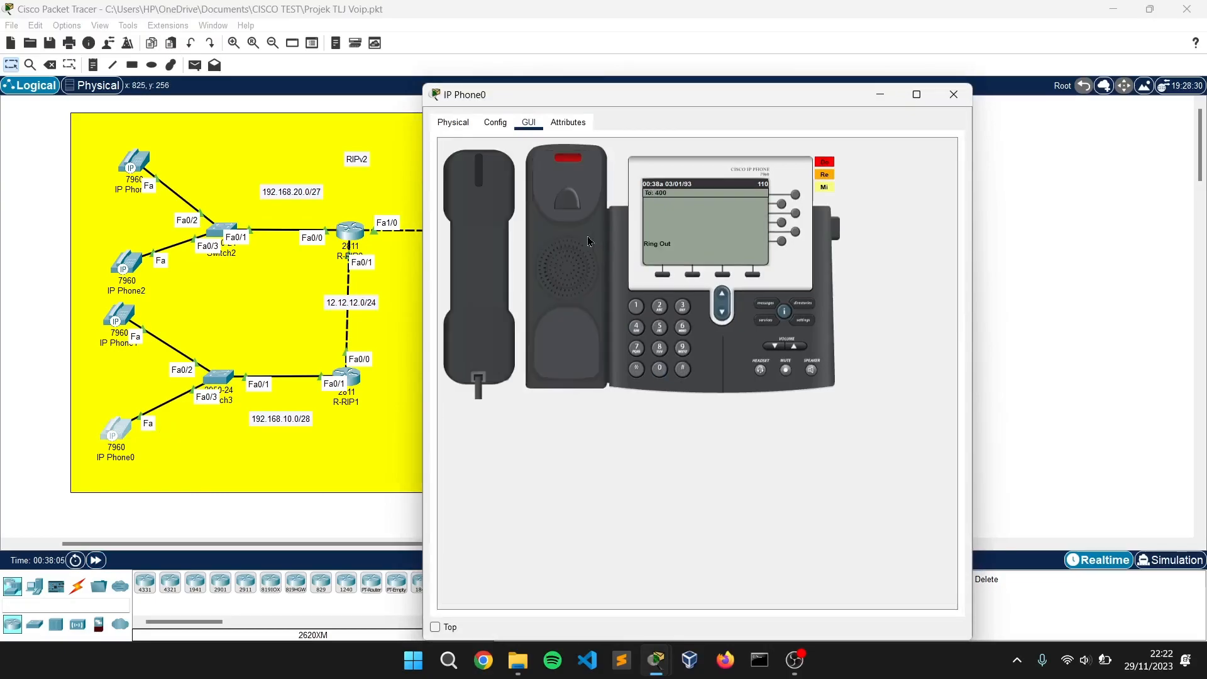
left_click(953, 95)
Find the phone with extension 400, answer the incoming call on IP Phone7, hang up and close its window.
left_click(799, 333)
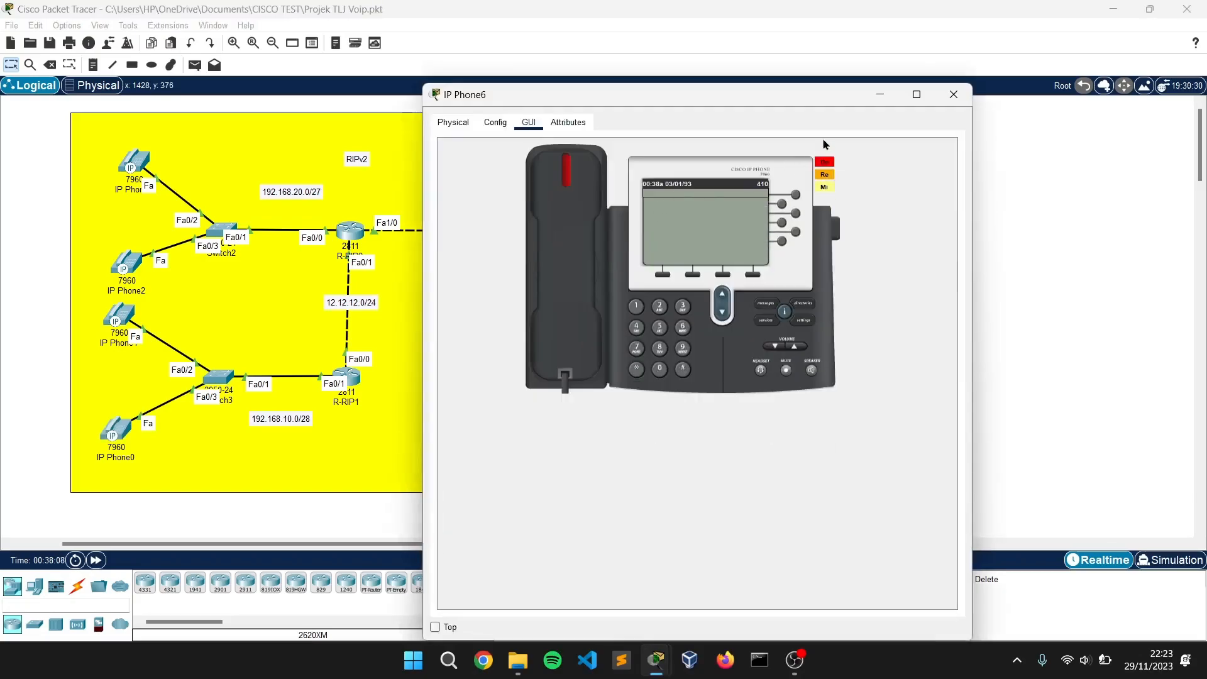
left_click(954, 95)
left_click(811, 422)
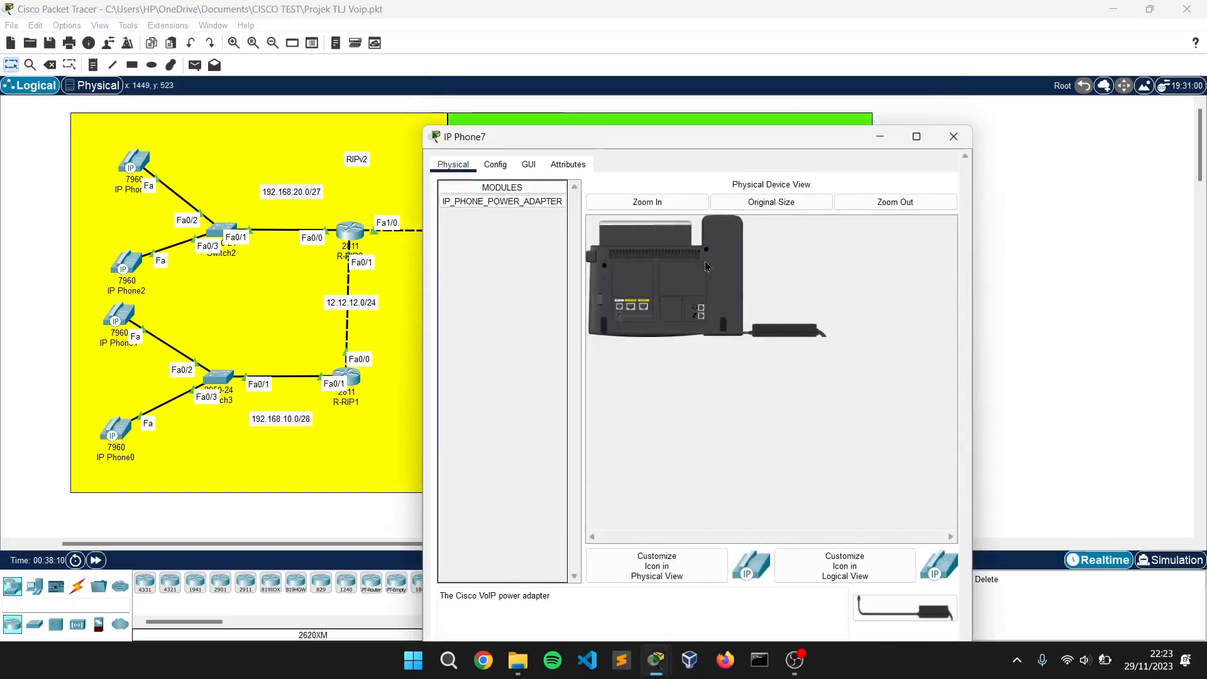
left_click(529, 122)
left_click(547, 225)
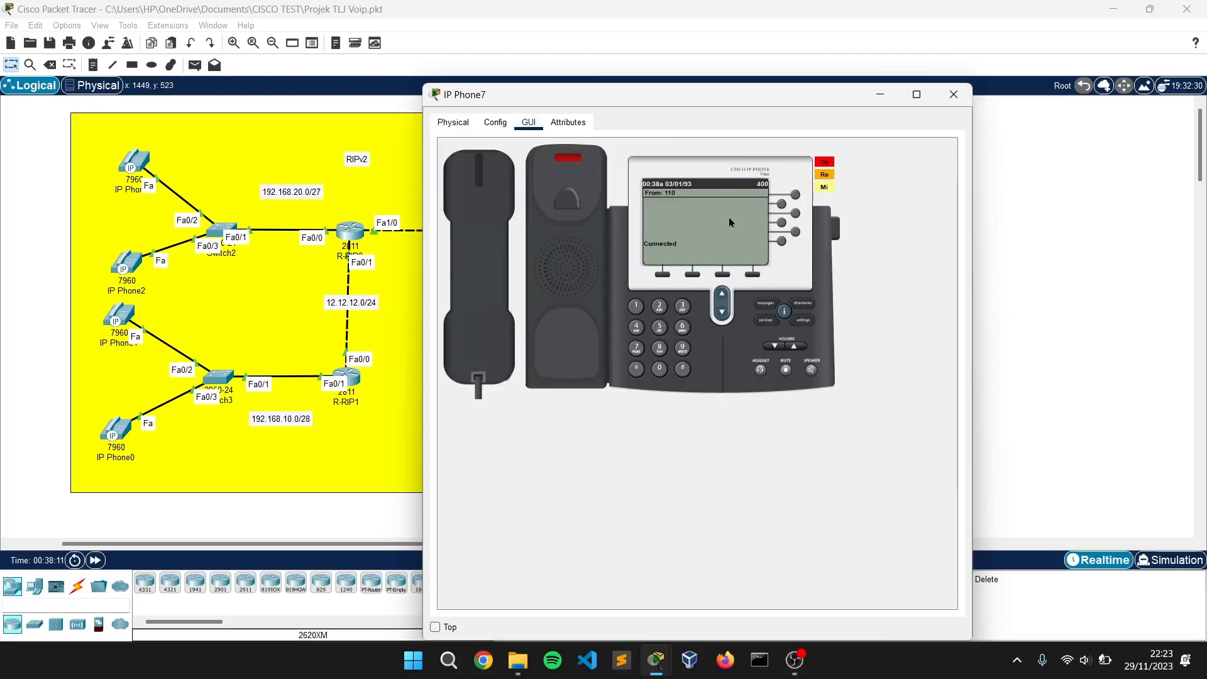
left_click(503, 258)
left_click(945, 98)
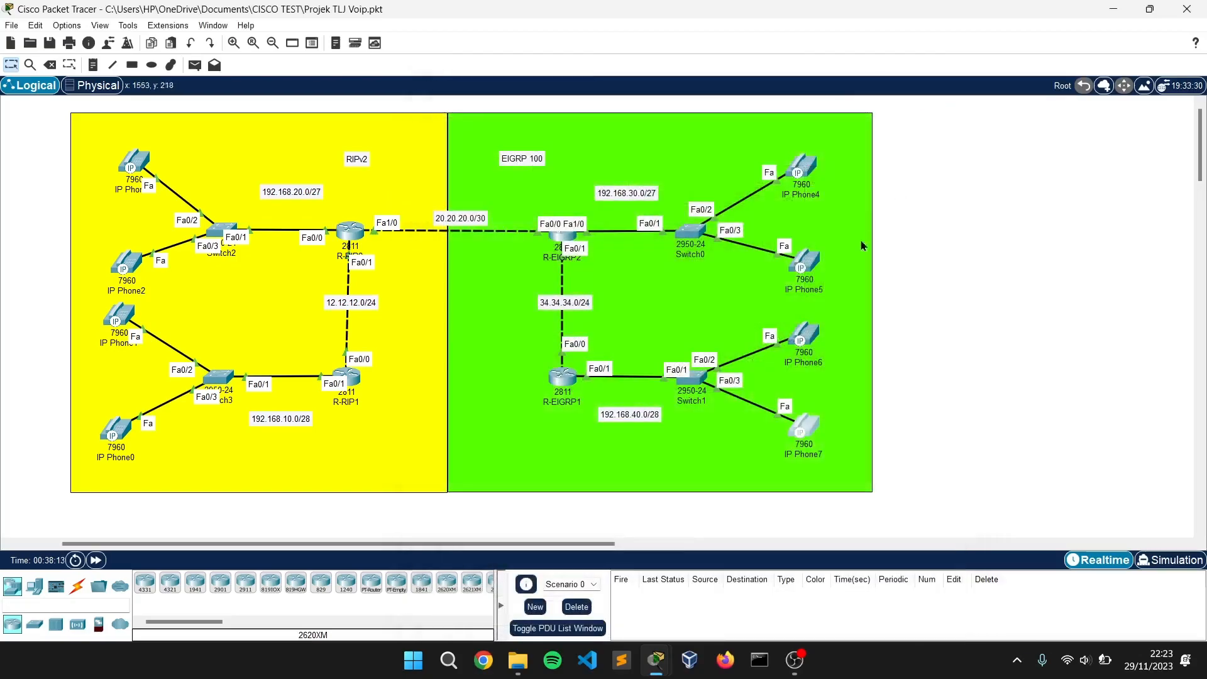
Place a call from IP Phone4 in the EIGRP area to extension 100.
left_click(802, 418)
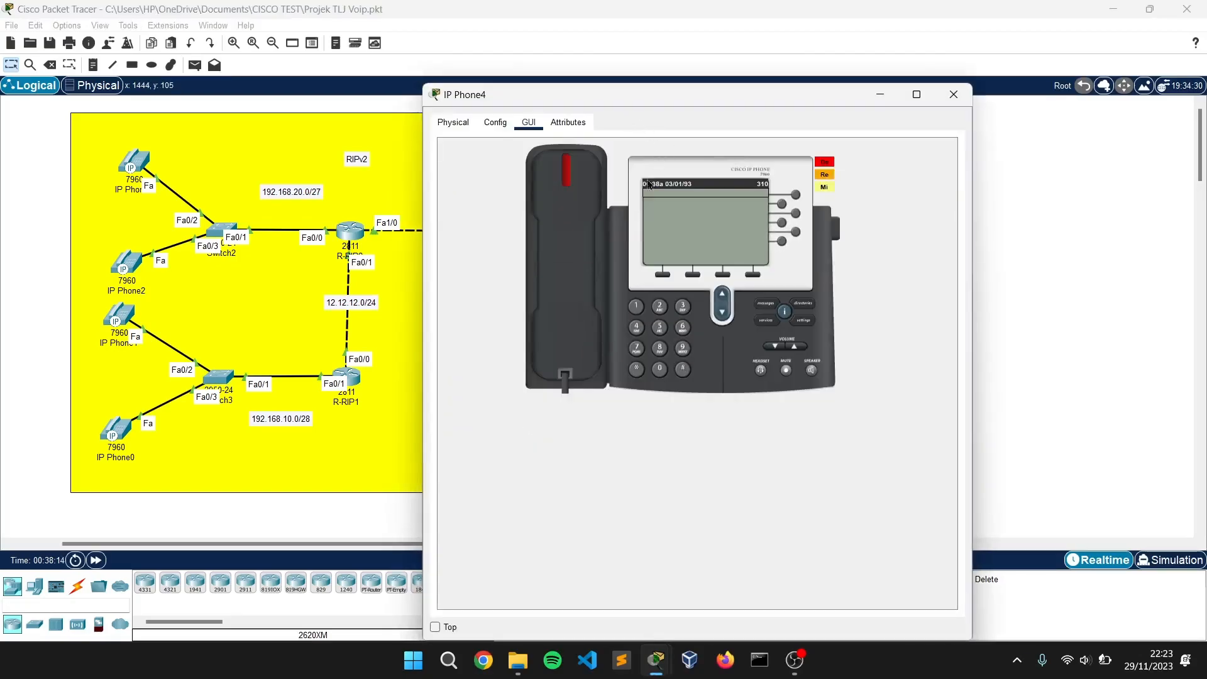
type("100")
left_click(571, 258)
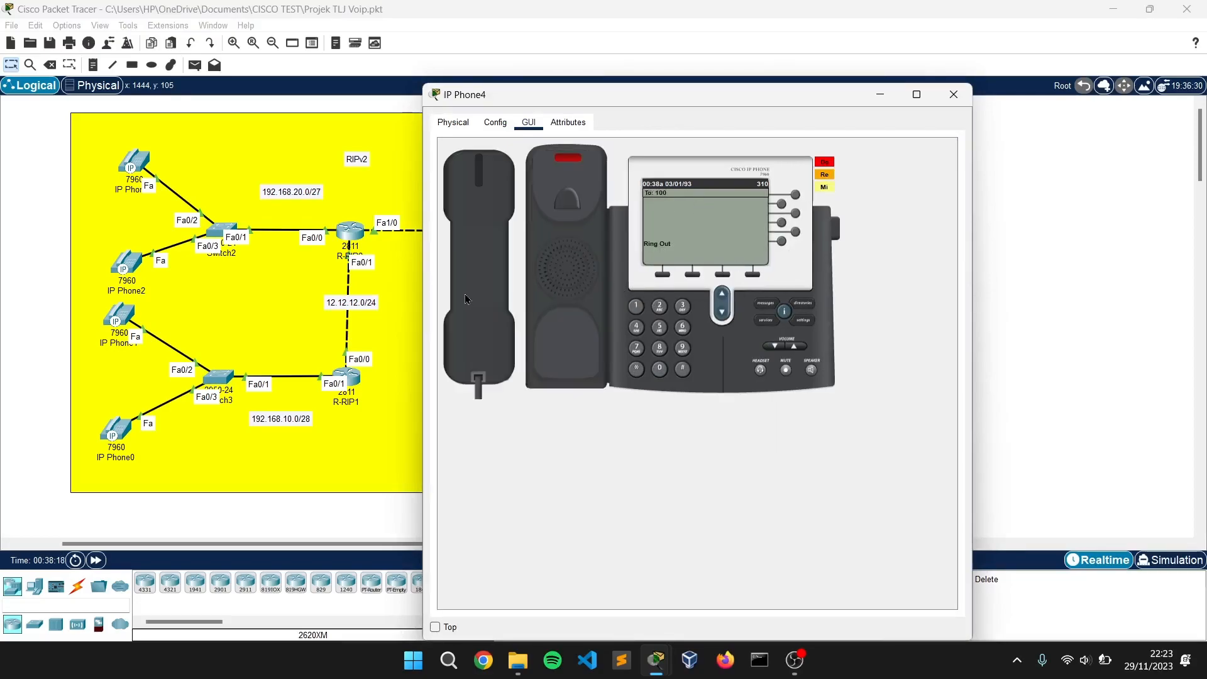
Find the phone with extension 100, answer the incoming call on IP Phone1, hang up and close its window.
left_click(124, 429)
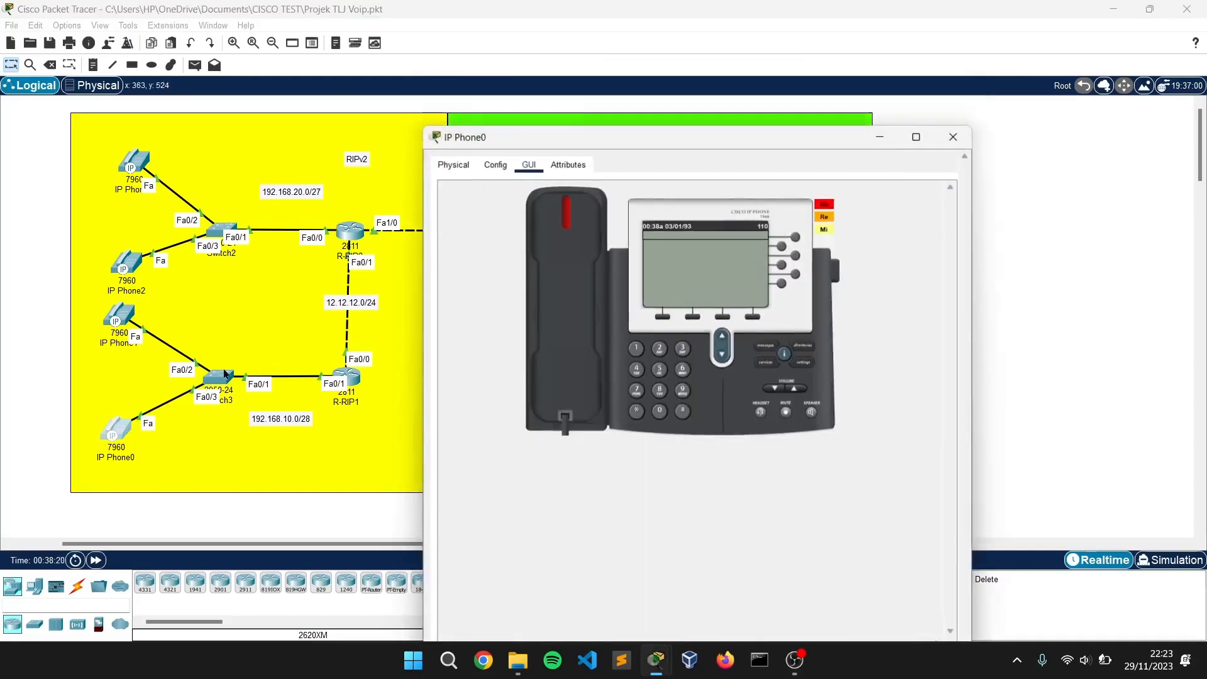
left_click(120, 314)
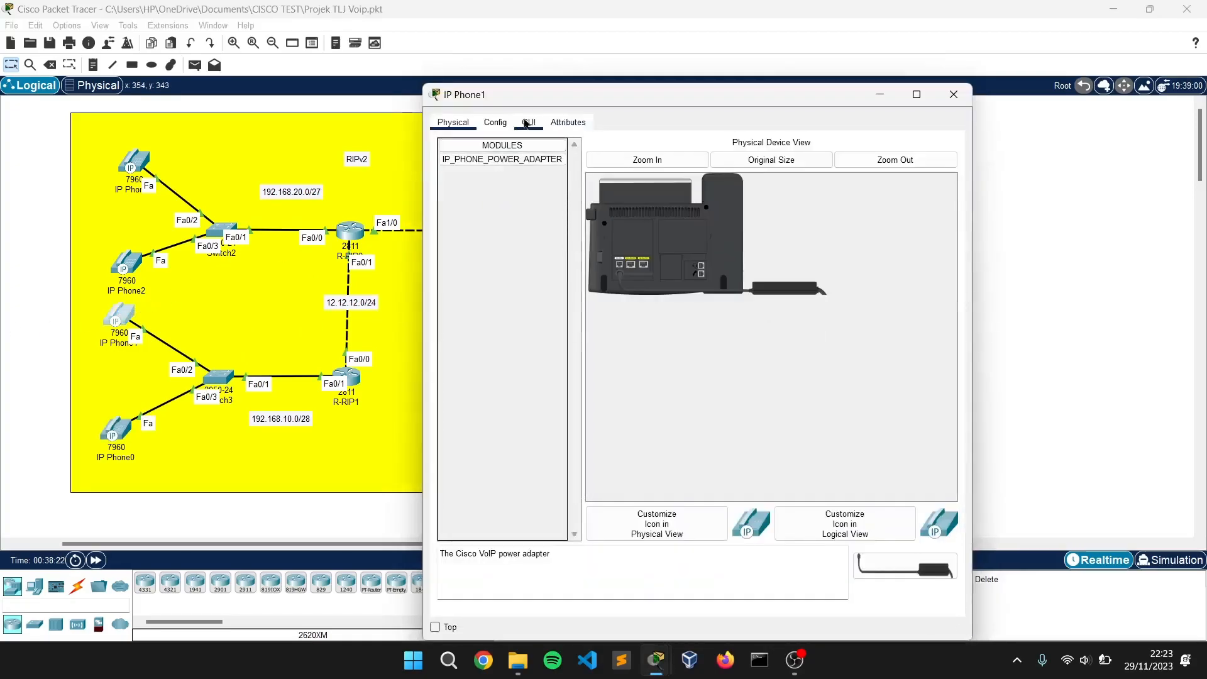
left_click(528, 121)
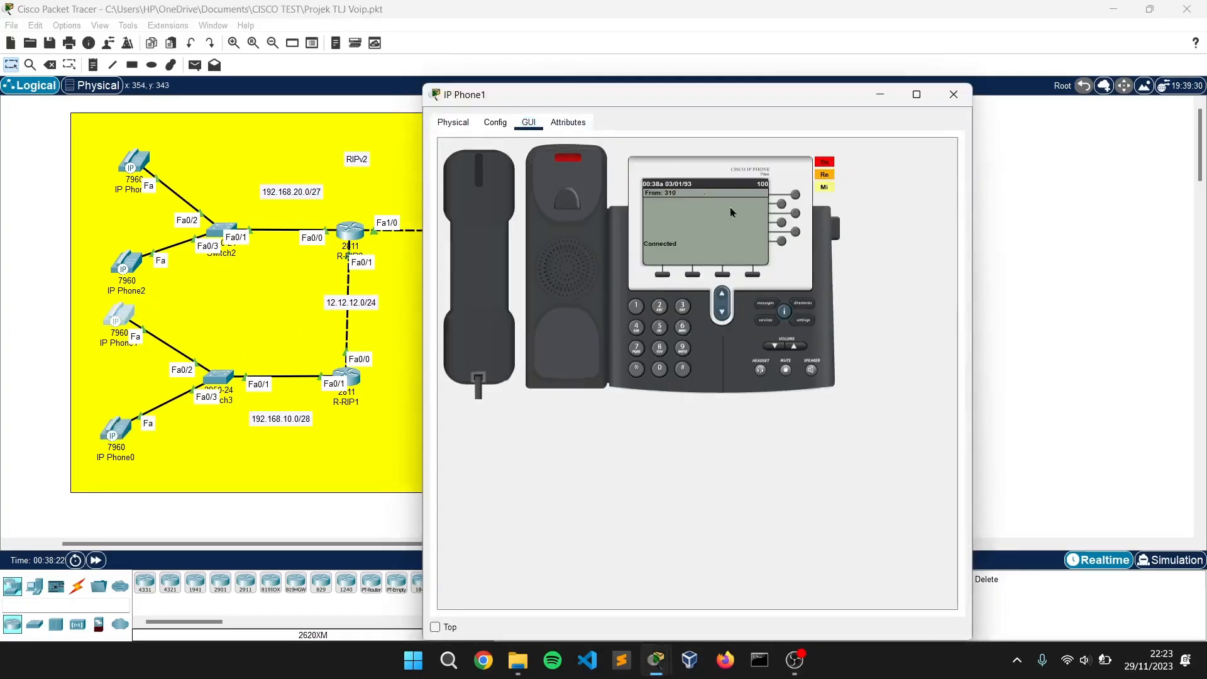
left_click(482, 269)
left_click(953, 94)
left_click_drag(594, 544, 563, 544)
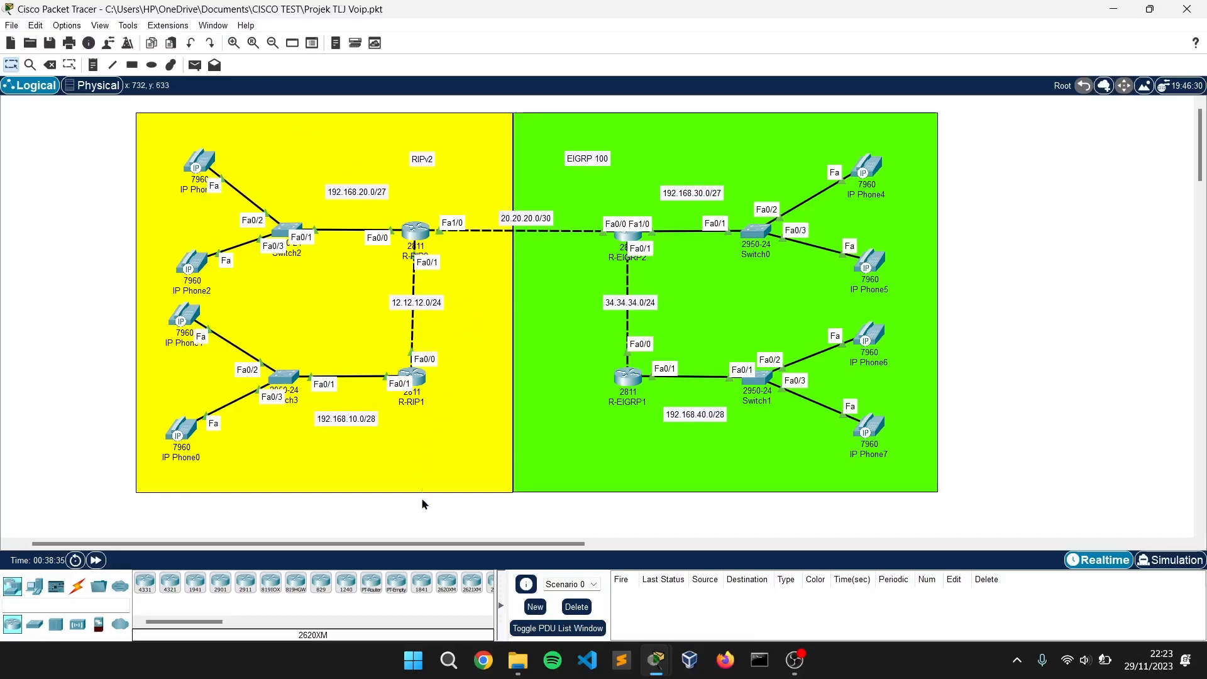
scroll(429, 549, "left", 1)
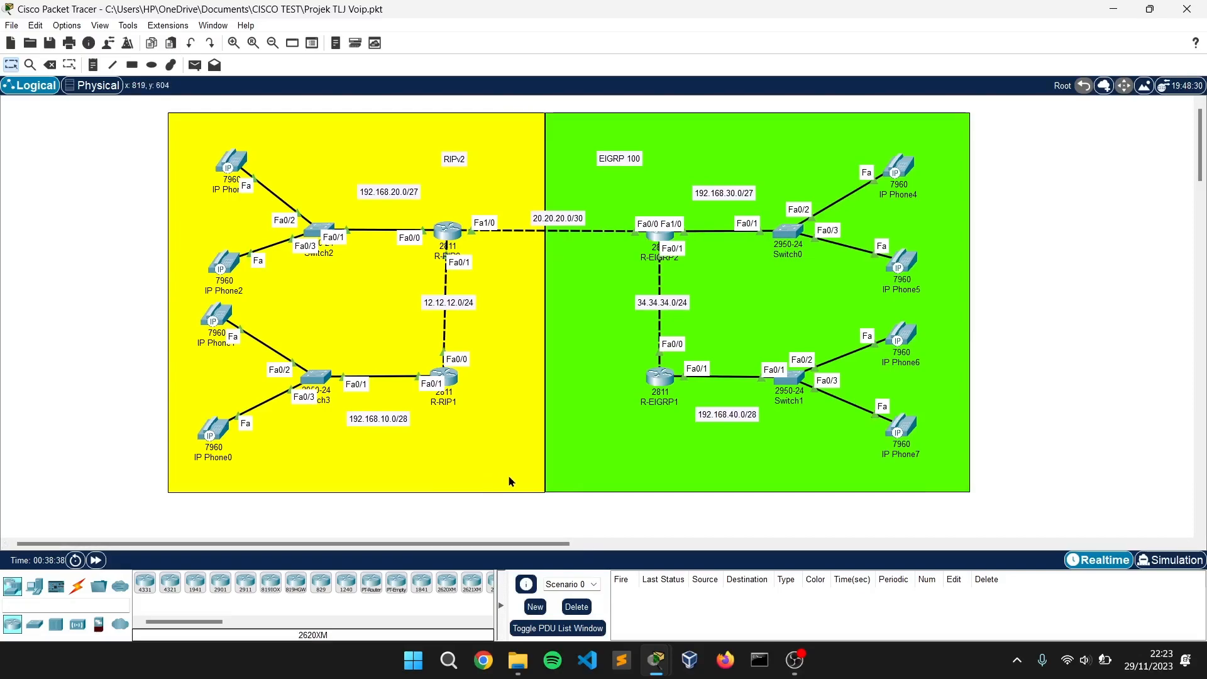
mouse_move(810, 656)
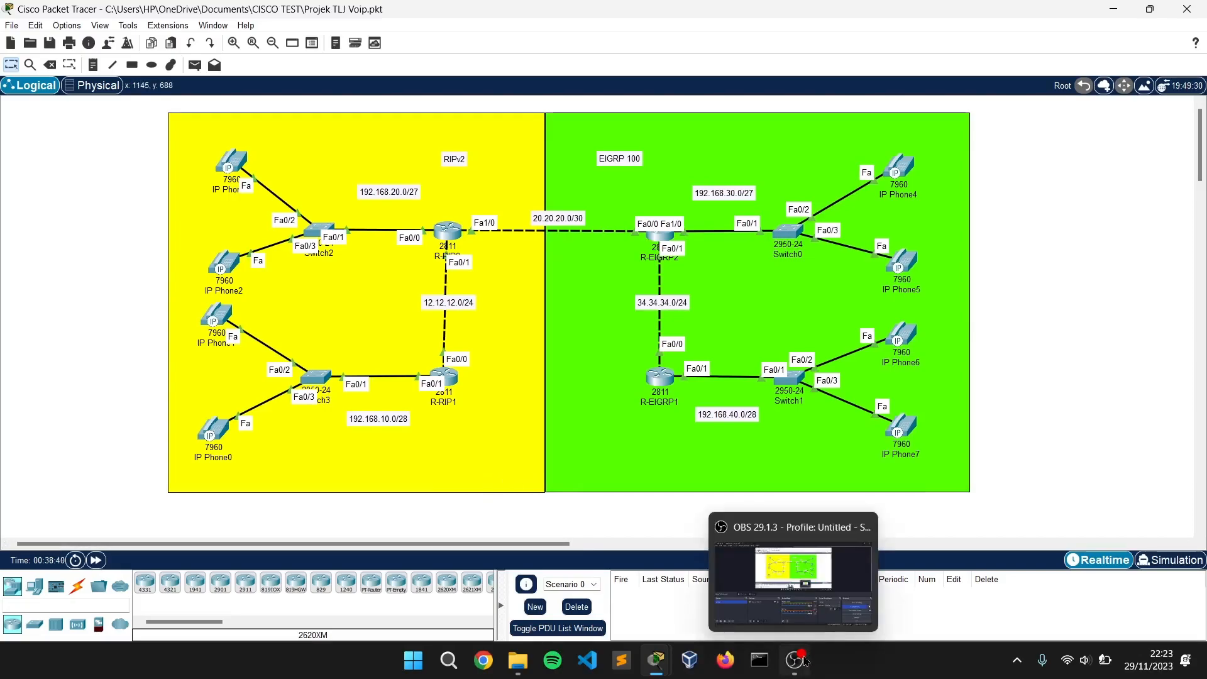